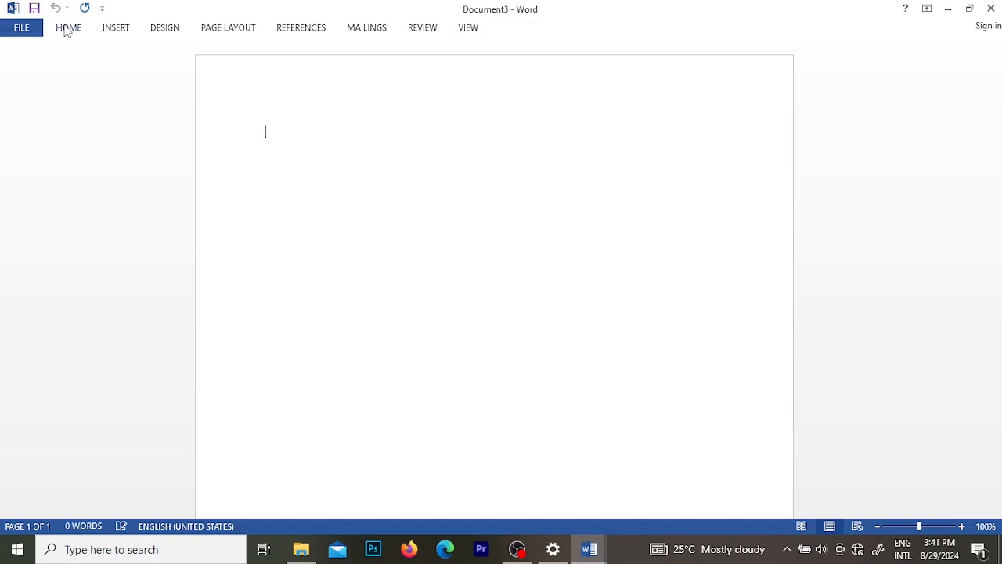
Step: Examine the command groups under Home, Insert, Design, Page Layout, References, Mailings, Review and View, and collapse the ribbon
{"action": "left_click", "coordinate": [67, 28]}
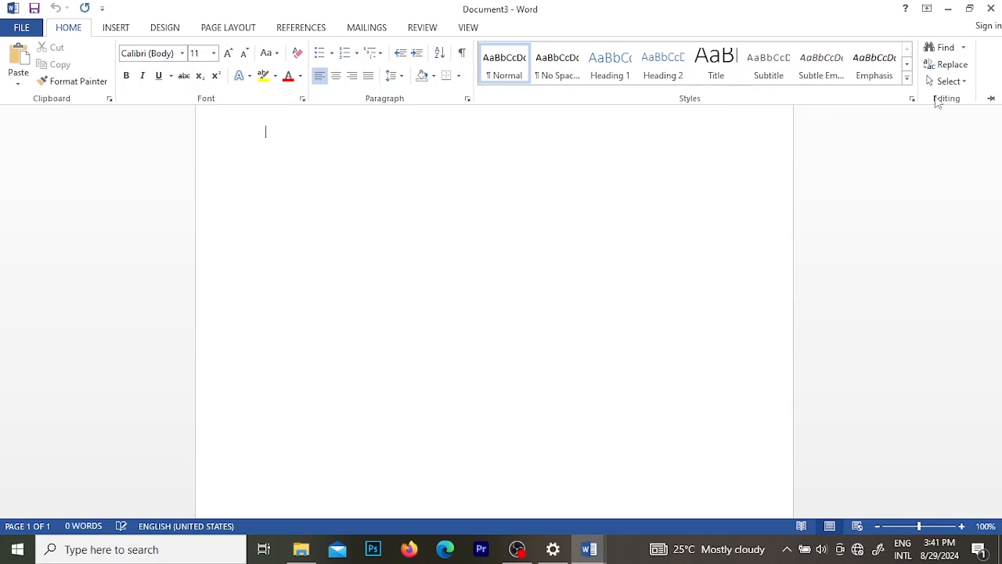
{"action": "left_click", "coordinate": [125, 29]}
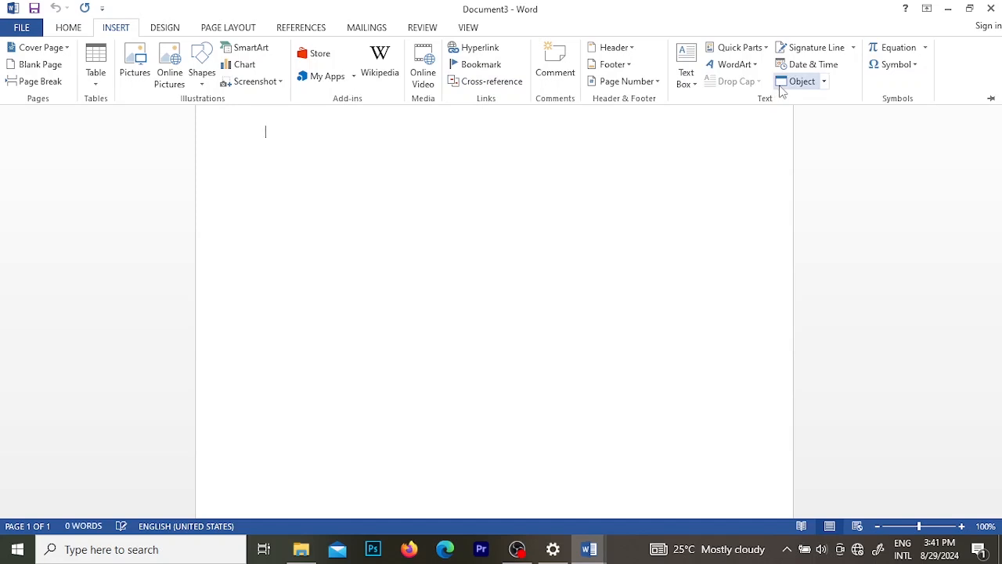
{"action": "left_click", "coordinate": [164, 29]}
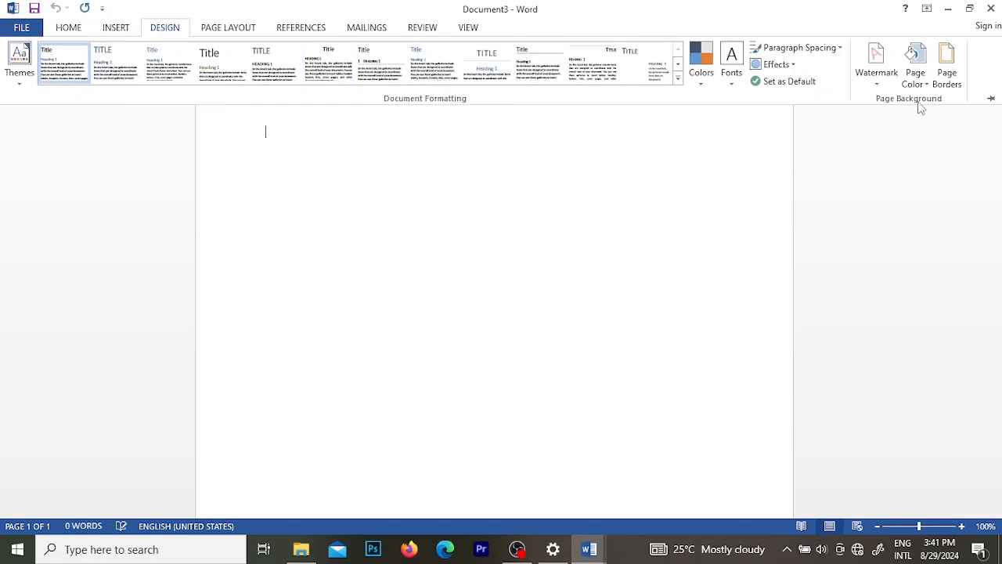
{"action": "left_click", "coordinate": [223, 27]}
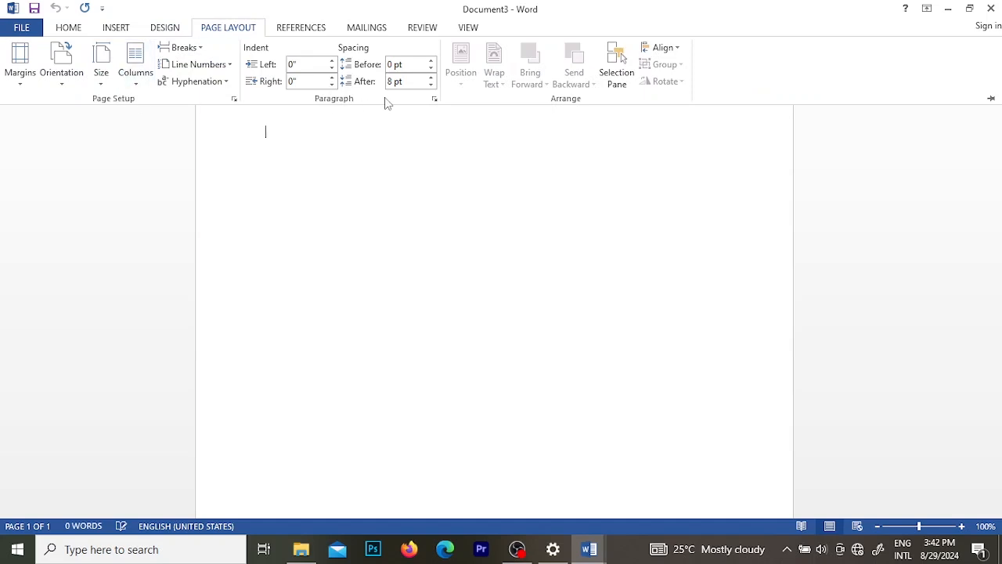
{"action": "left_click", "coordinate": [305, 29]}
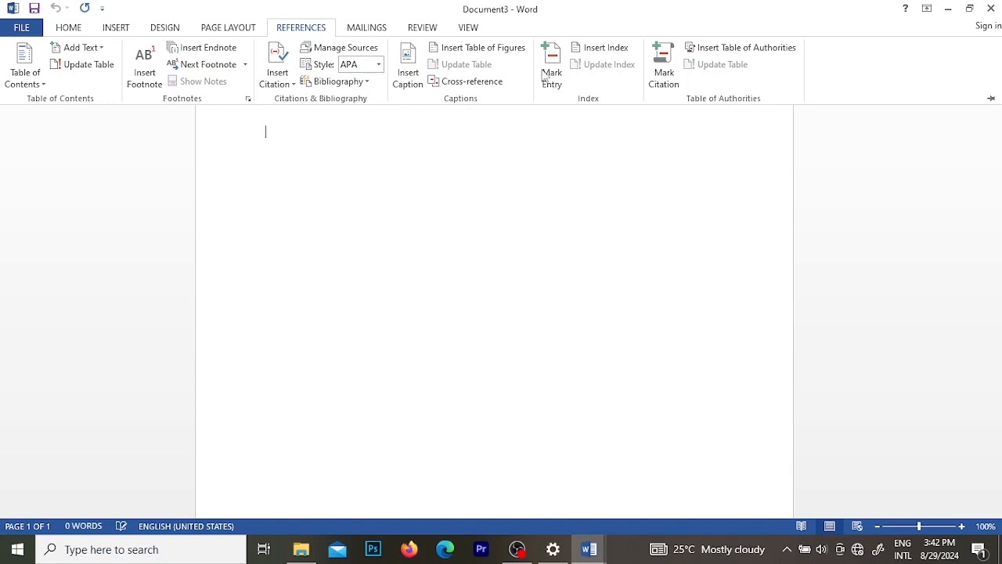
{"action": "left_click", "coordinate": [364, 31]}
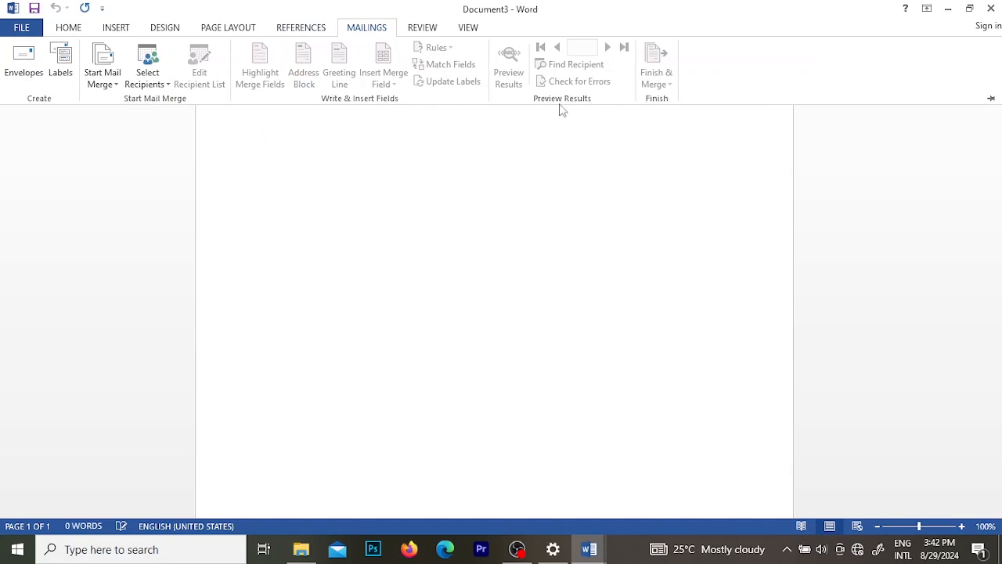
{"action": "left_click", "coordinate": [426, 28]}
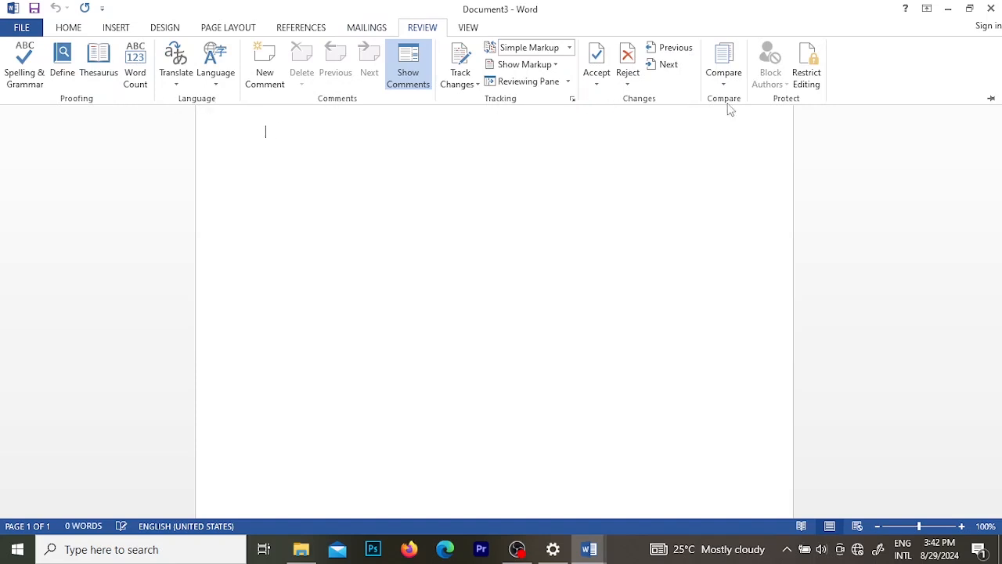
{"action": "left_click", "coordinate": [472, 29]}
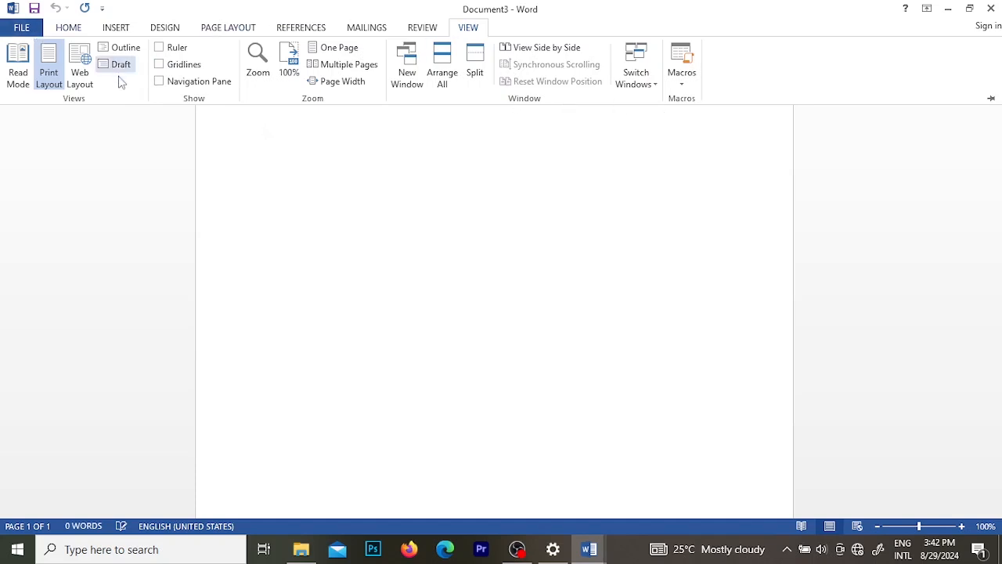
{"action": "left_click", "coordinate": [78, 28]}
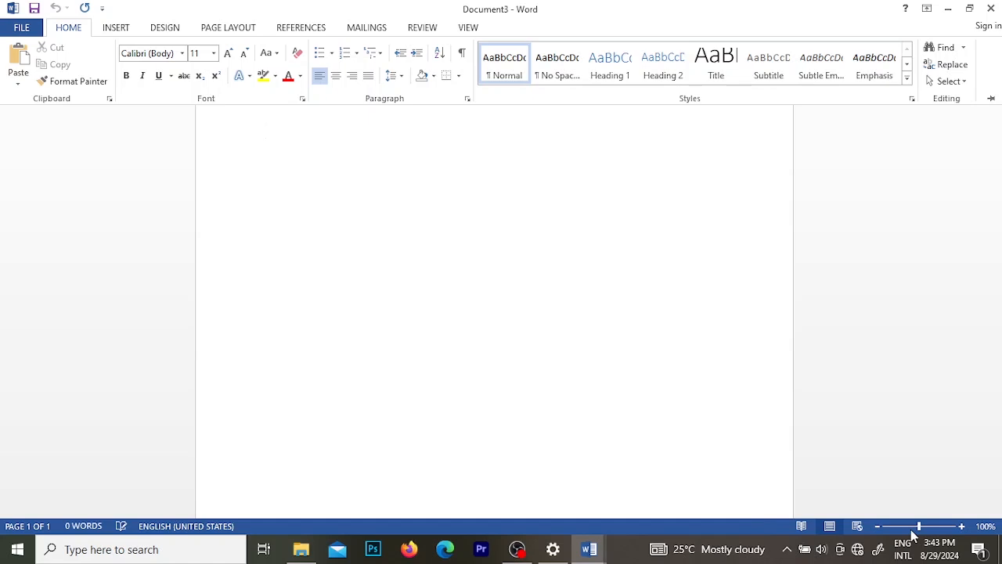
{"action": "key", "text": "ctrl+F1"}
Step: Zoom the blank document in to 170%
{"action": "left_click", "coordinate": [963, 526]}
{"action": "left_click", "coordinate": [962, 526]}
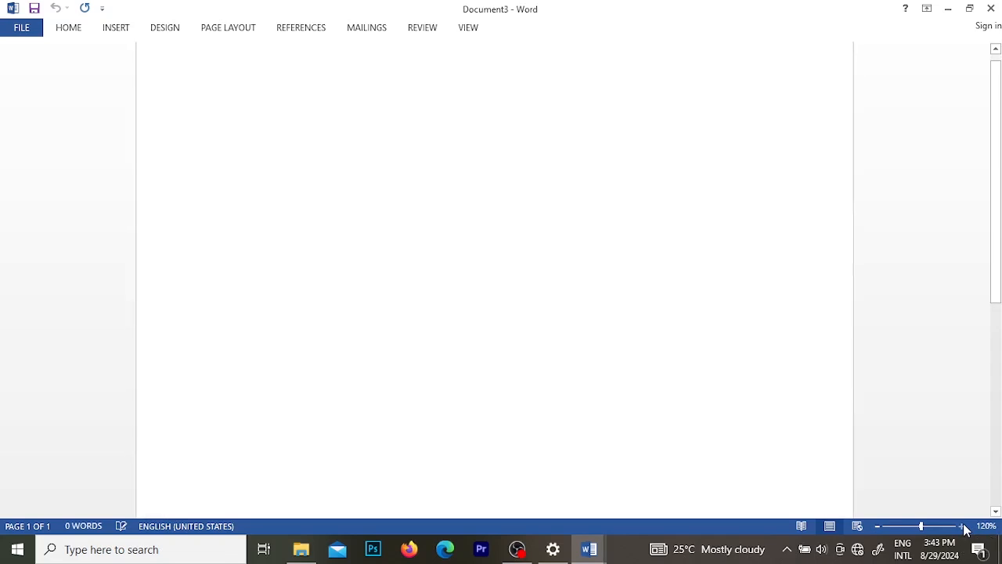
{"action": "left_click", "coordinate": [963, 526]}
{"action": "left_click", "coordinate": [963, 526]}
{"action": "left_click", "coordinate": [962, 526]}
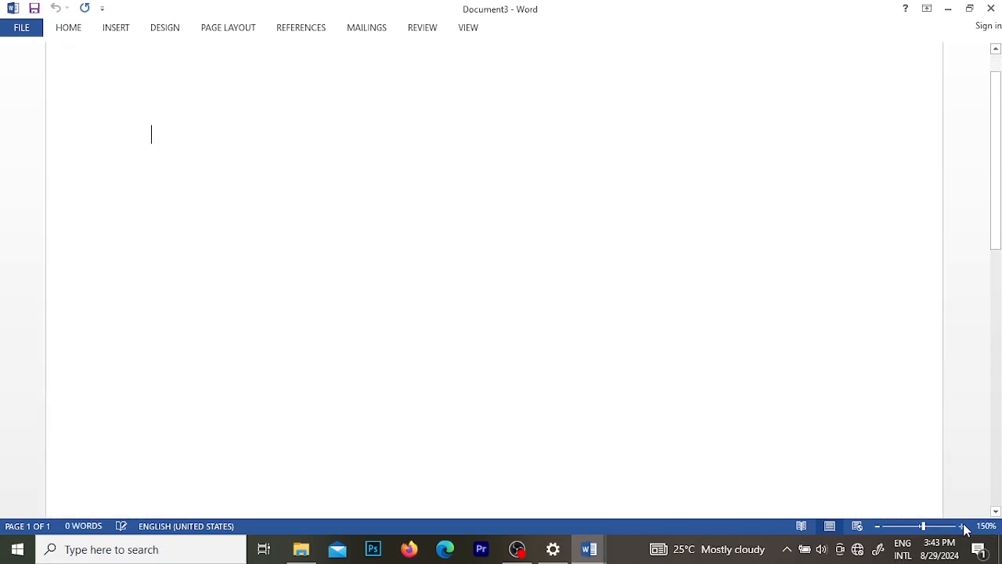
{"action": "left_click", "coordinate": [962, 526]}
{"action": "left_click", "coordinate": [962, 526]}
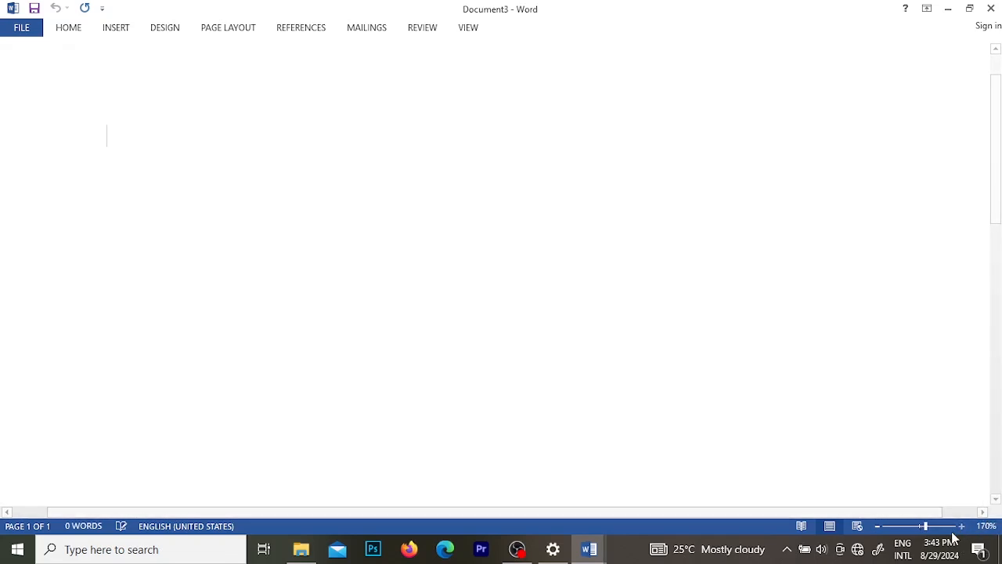
Step: Zoom the blank document out to 70%
{"action": "left_click", "coordinate": [876, 526]}
{"action": "left_click", "coordinate": [876, 526]}
{"action": "left_click", "coordinate": [877, 526]}
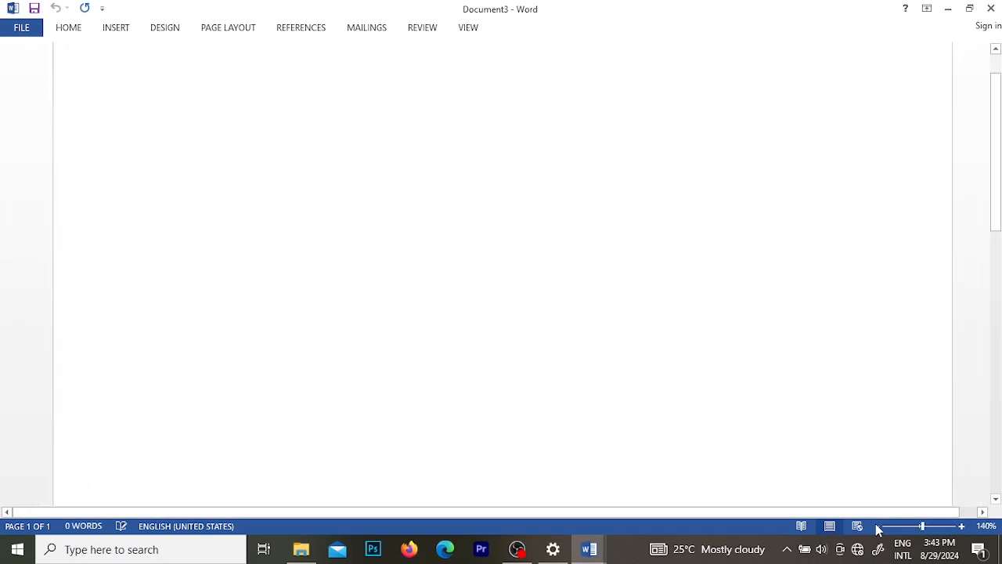
{"action": "left_click", "coordinate": [877, 526]}
{"action": "left_click", "coordinate": [876, 526]}
{"action": "left_click", "coordinate": [876, 525]}
{"action": "left_click", "coordinate": [877, 526]}
{"action": "left_click", "coordinate": [877, 526]}
{"action": "left_click", "coordinate": [877, 526]}
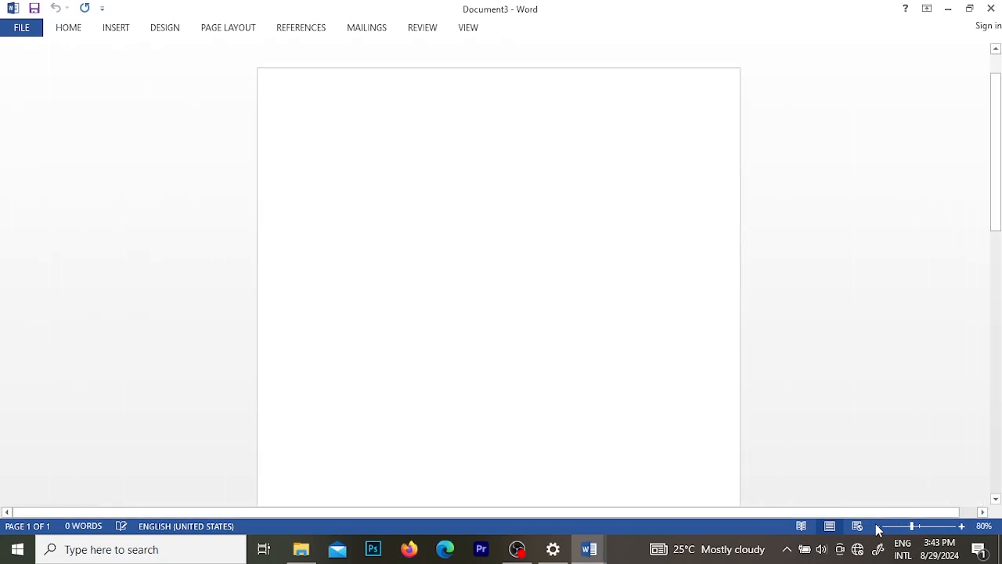
{"action": "left_click", "coordinate": [876, 526]}
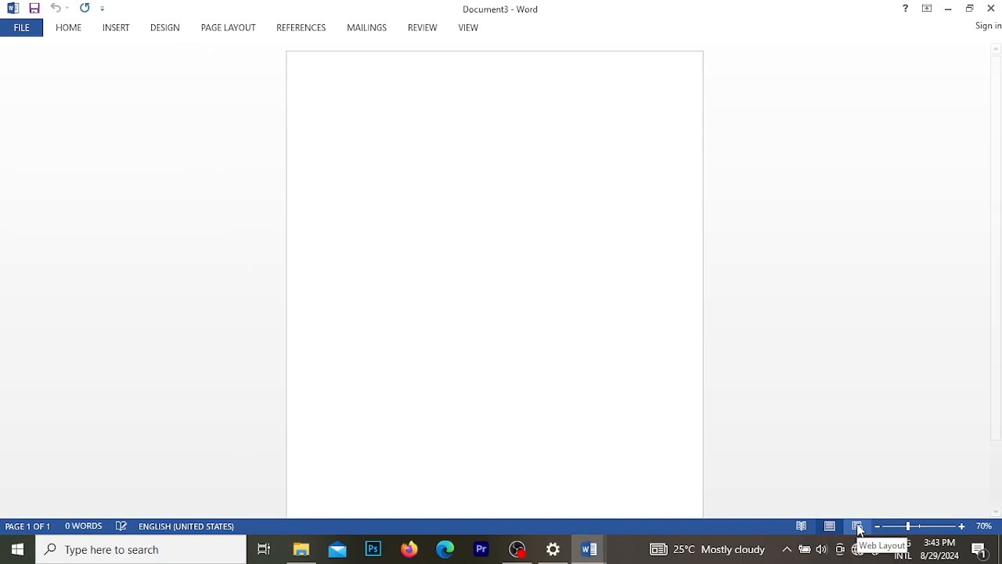
Step: View the blank document in Web Layout, Print Layout and Read Mode in turn
{"action": "left_click", "coordinate": [857, 526]}
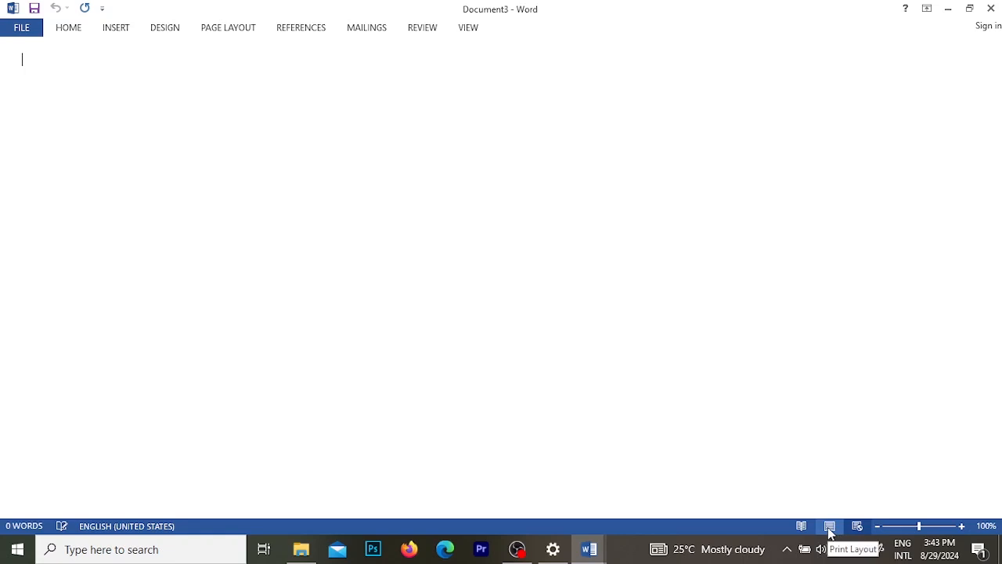
{"action": "left_click", "coordinate": [830, 526]}
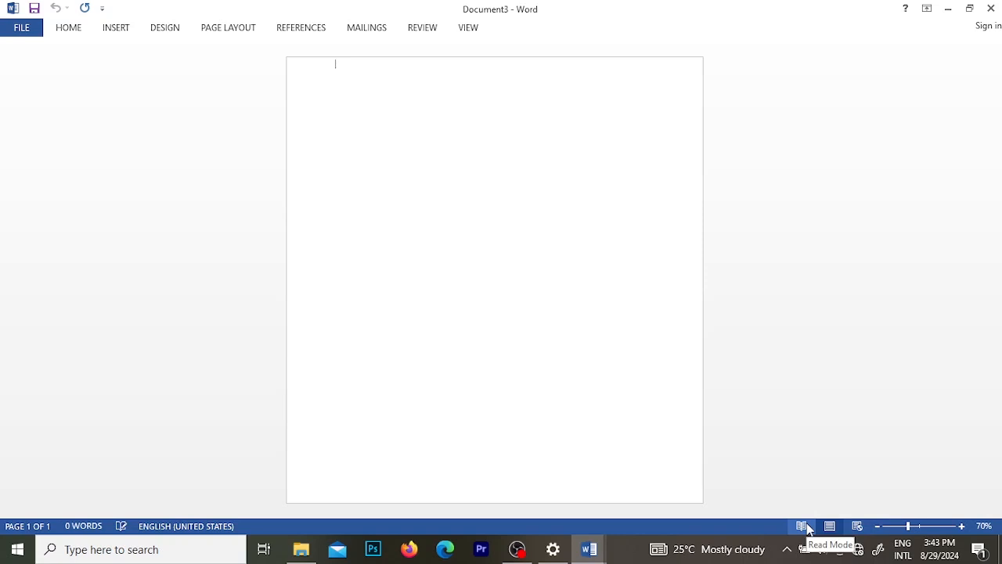
{"action": "left_click", "coordinate": [802, 526]}
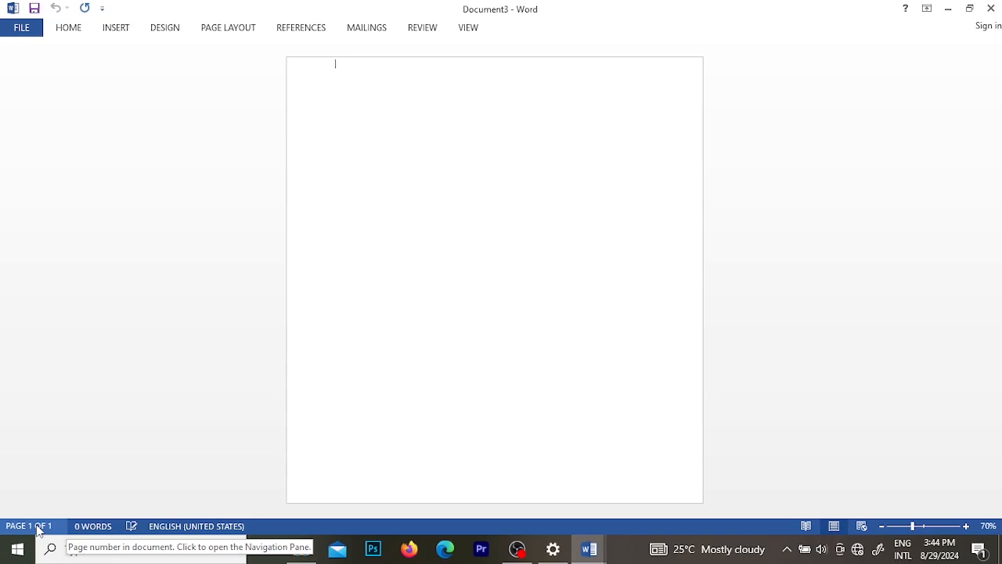
Step: Create a new document from the Blank document template
{"action": "left_click", "coordinate": [22, 35]}
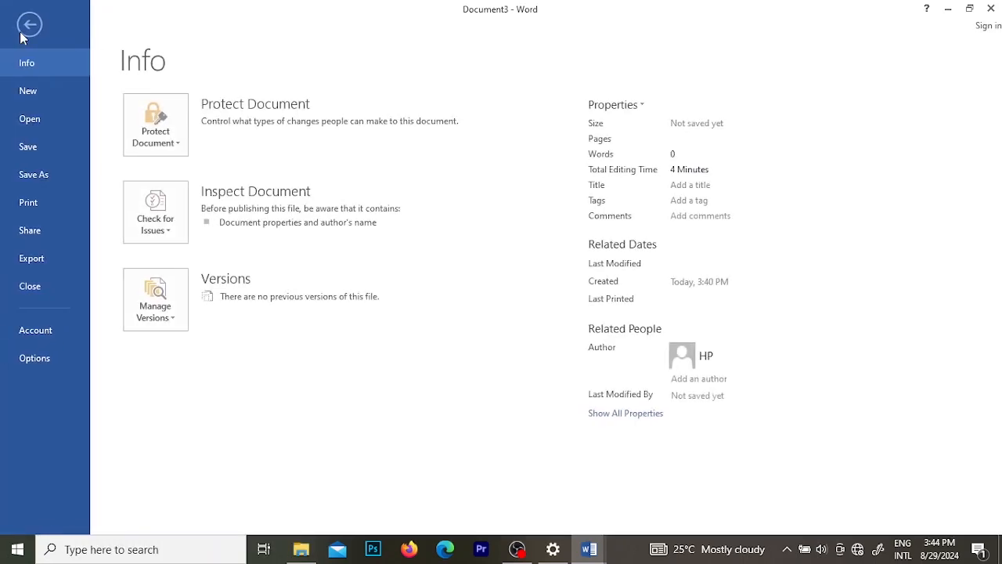
{"action": "left_click", "coordinate": [35, 94]}
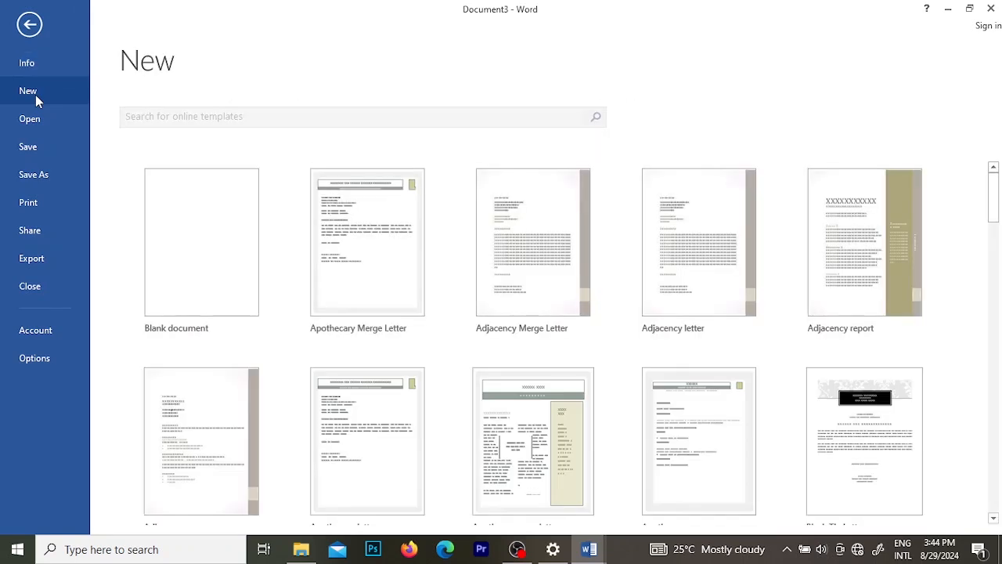
{"action": "left_click", "coordinate": [165, 238]}
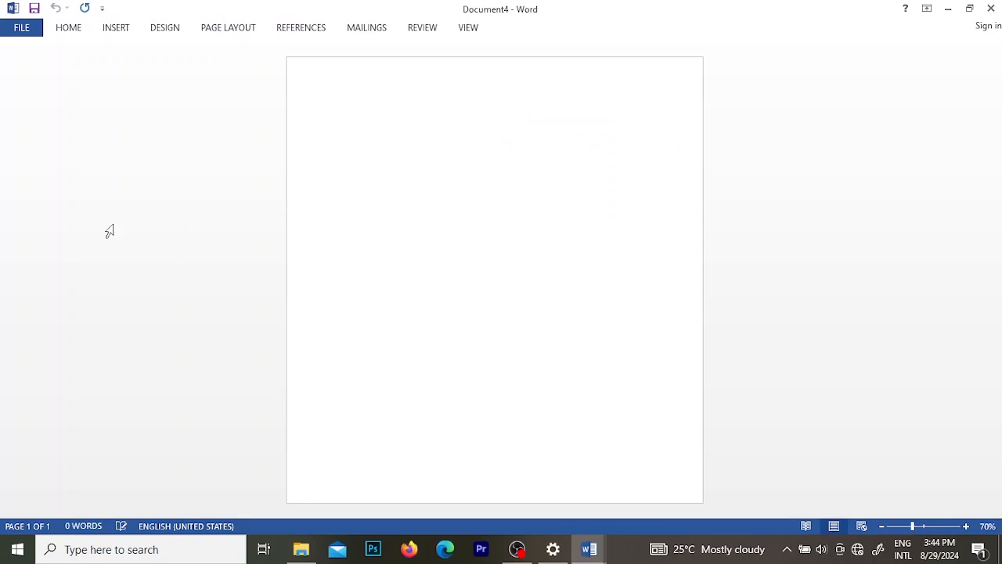
Step: Open the recent document Crafting Captivating Introductions stored in Documents and save it
{"action": "left_click", "coordinate": [26, 28]}
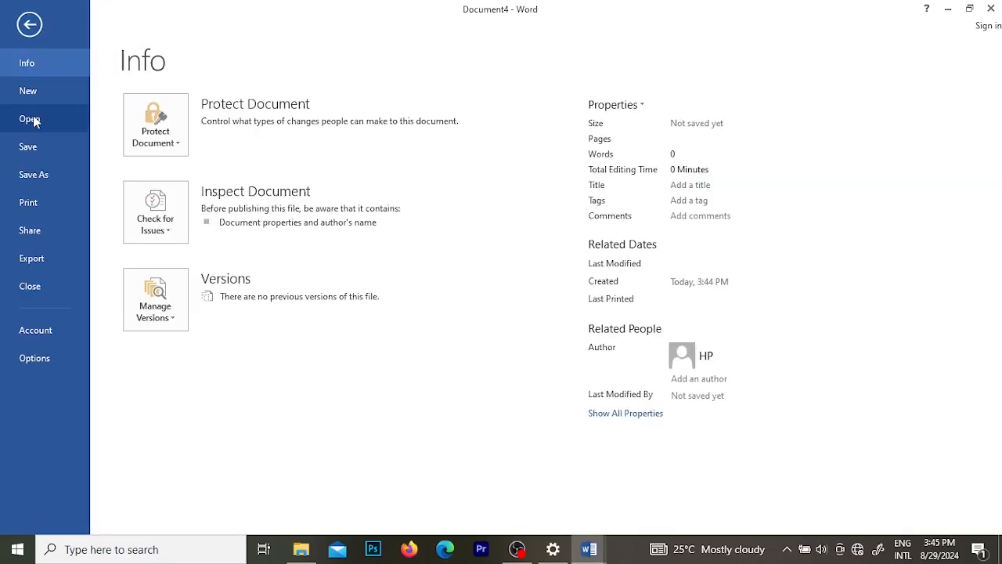
{"action": "left_click", "coordinate": [31, 119]}
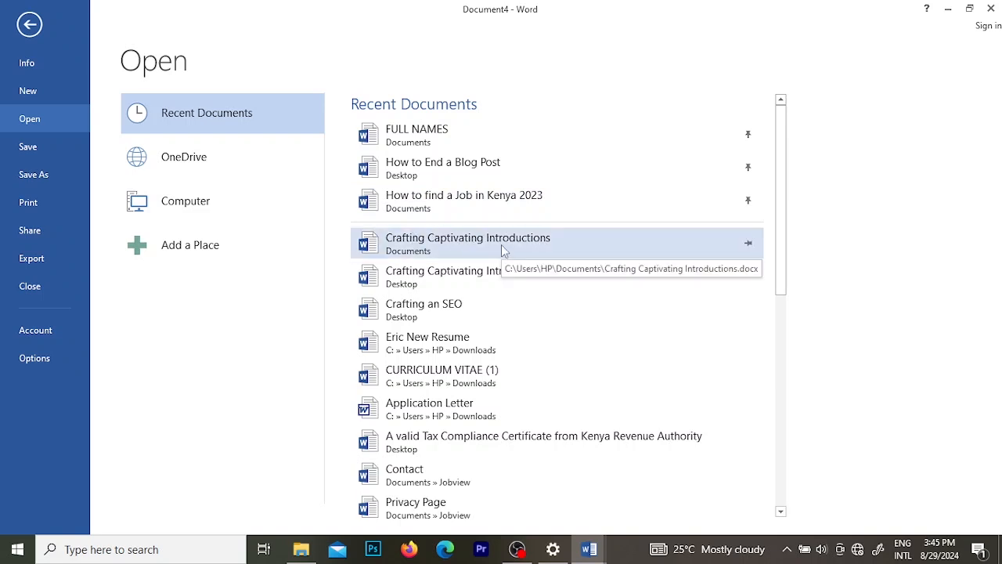
{"action": "left_click", "coordinate": [591, 249]}
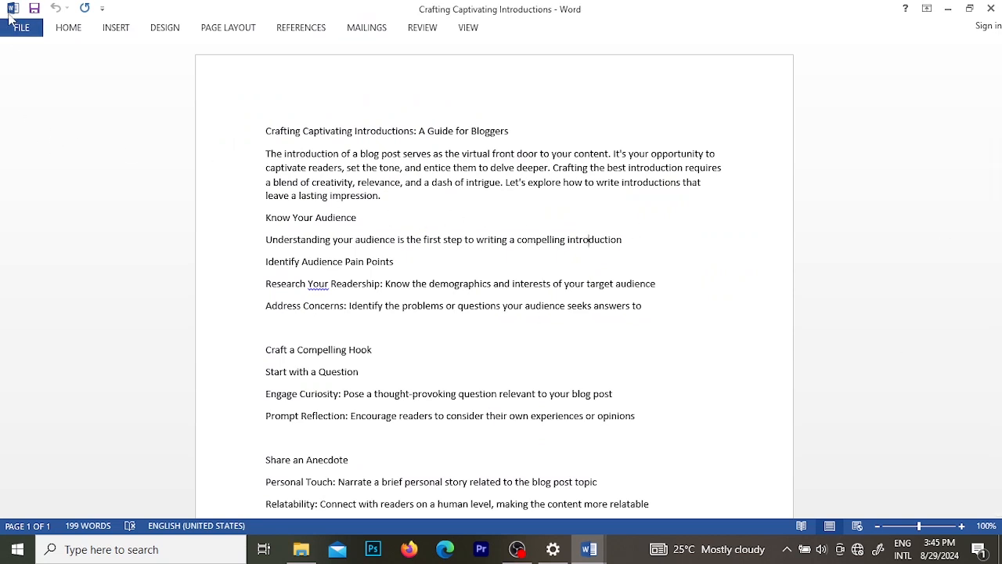
{"action": "left_click", "coordinate": [20, 32]}
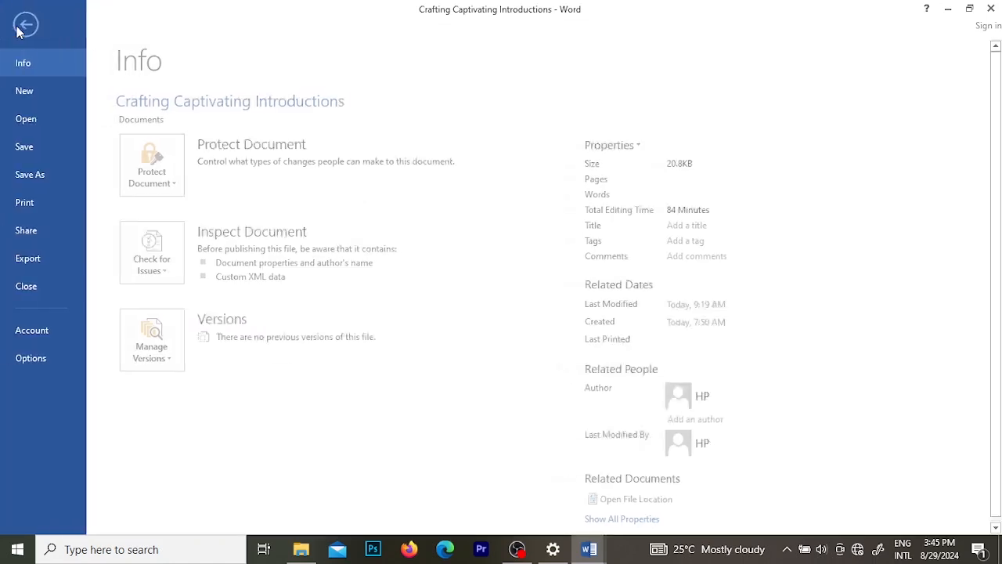
{"action": "left_click", "coordinate": [37, 147]}
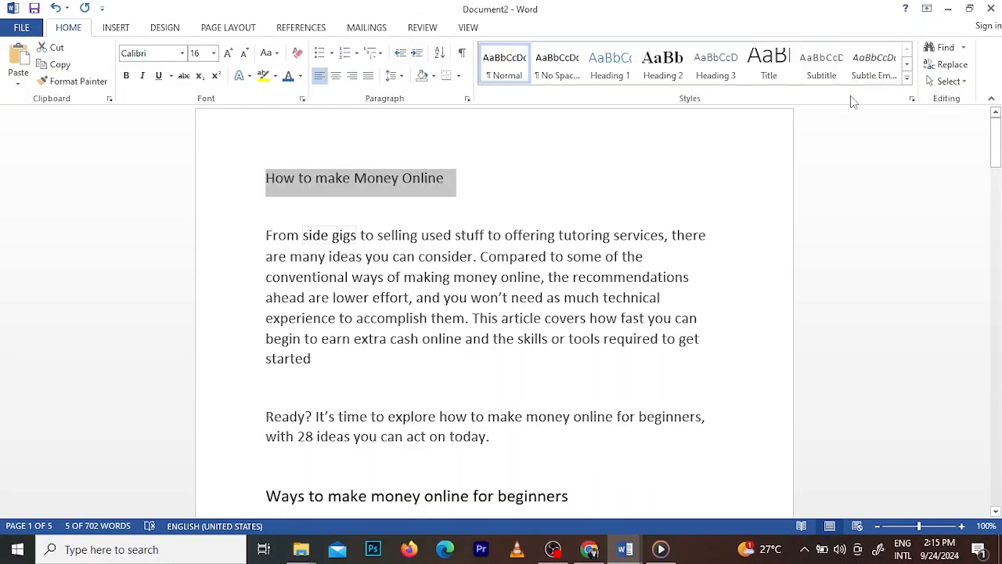
Step: Save the unsaved money-making article as a Word Document named How to make Money Online2 in the Documents folder
{"action": "left_click", "coordinate": [757, 183]}
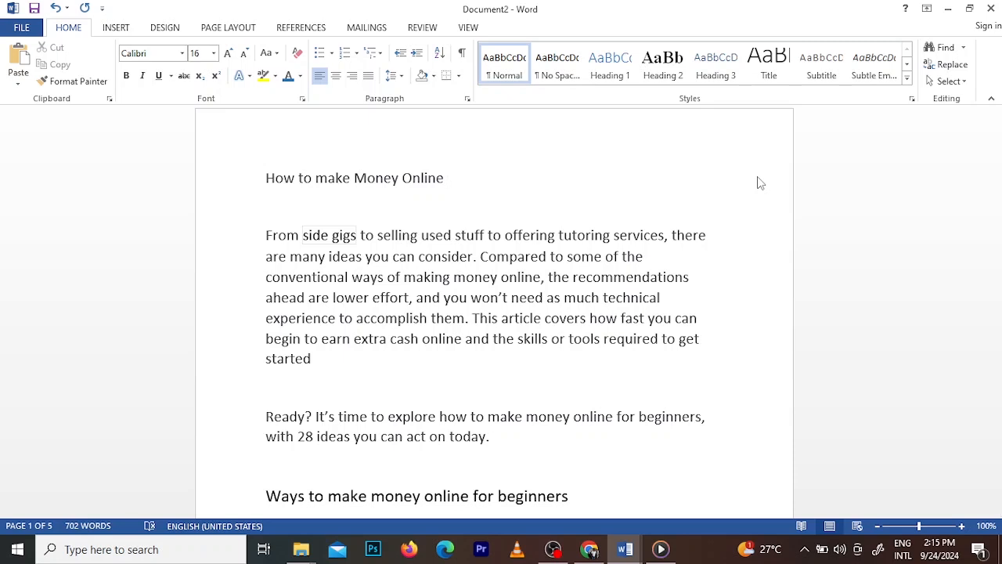
{"action": "left_click", "coordinate": [22, 31]}
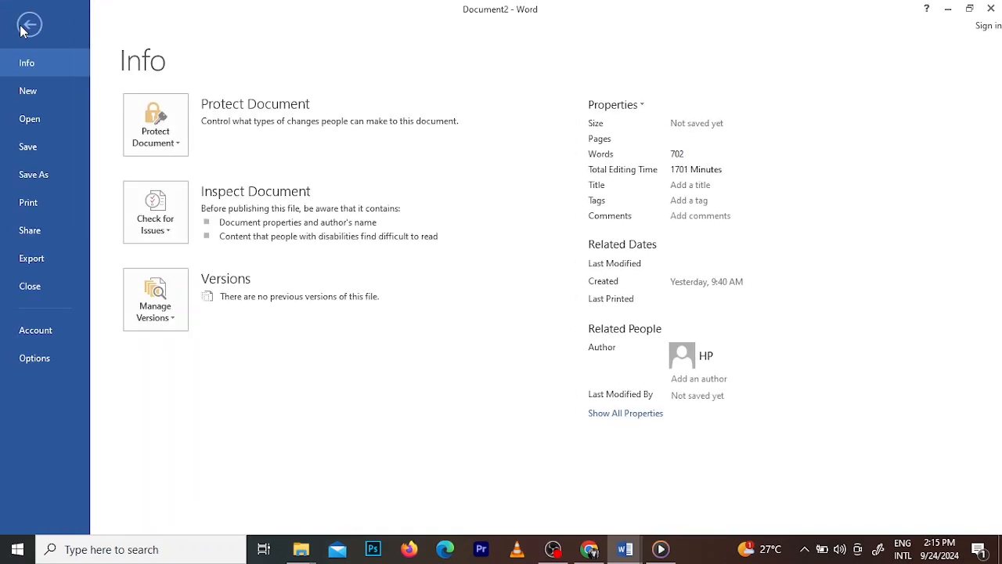
{"action": "left_click", "coordinate": [51, 177]}
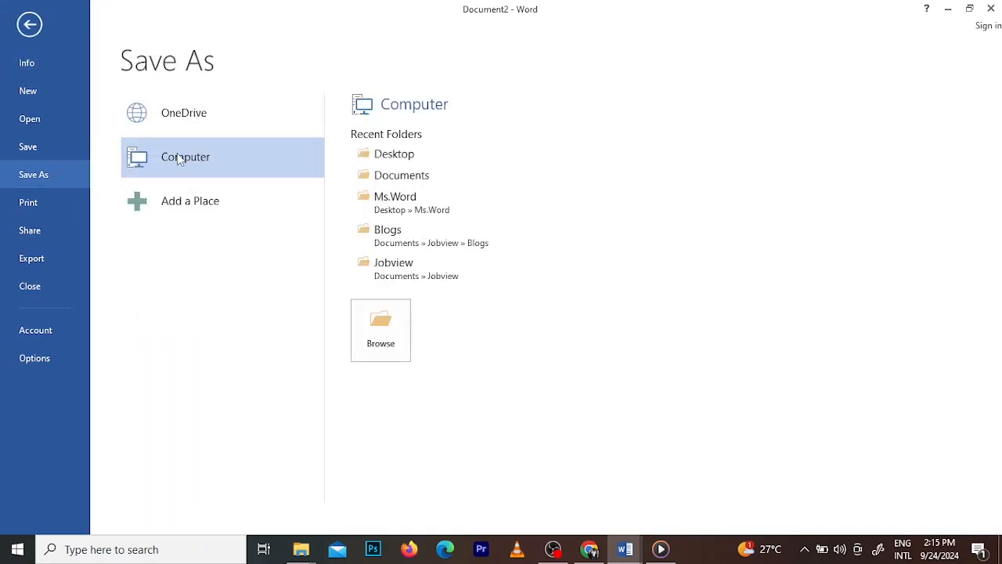
{"action": "left_click", "coordinate": [444, 174]}
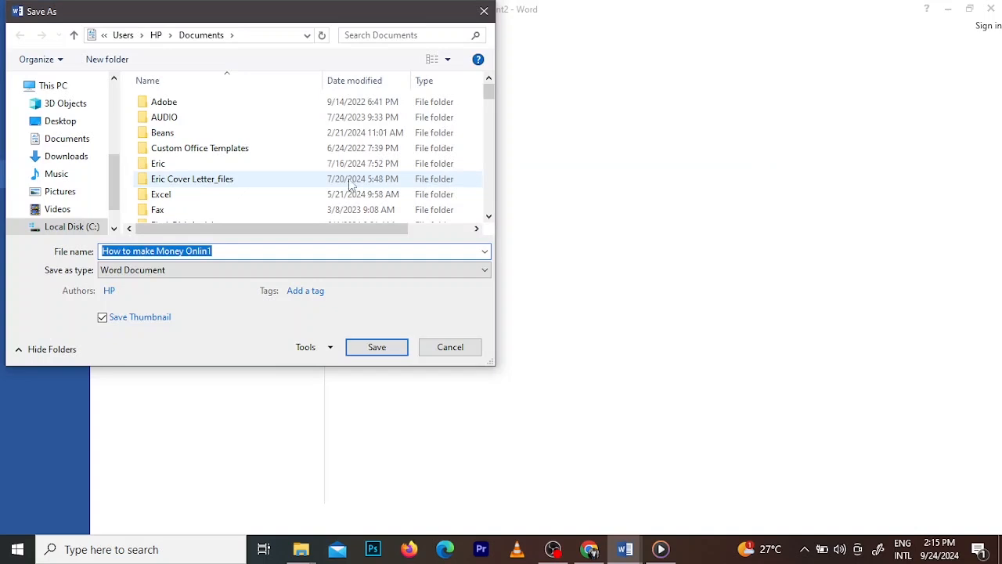
{"action": "left_click", "coordinate": [228, 254]}
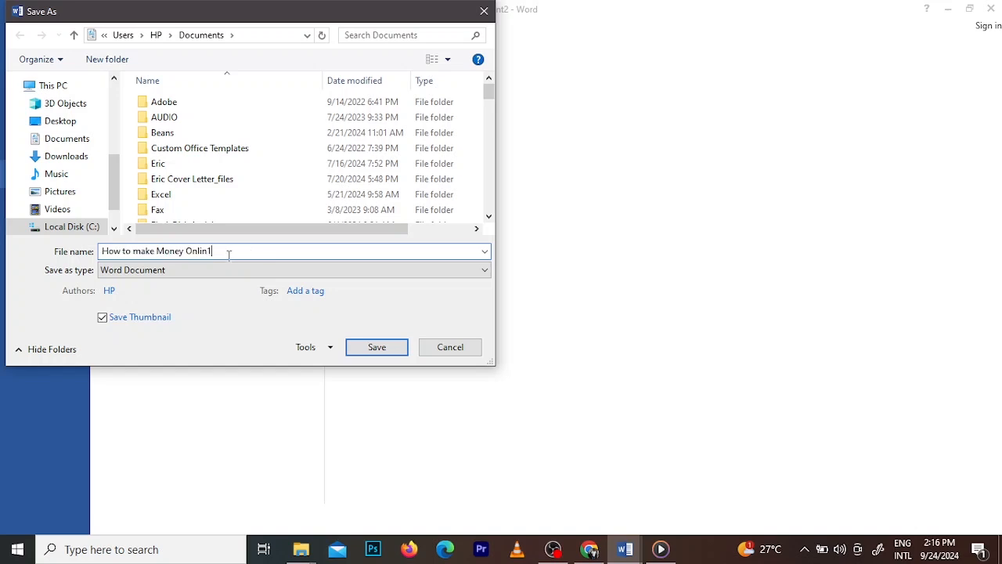
{"action": "key", "text": "BackSpace"}
{"action": "type", "text": "e"}
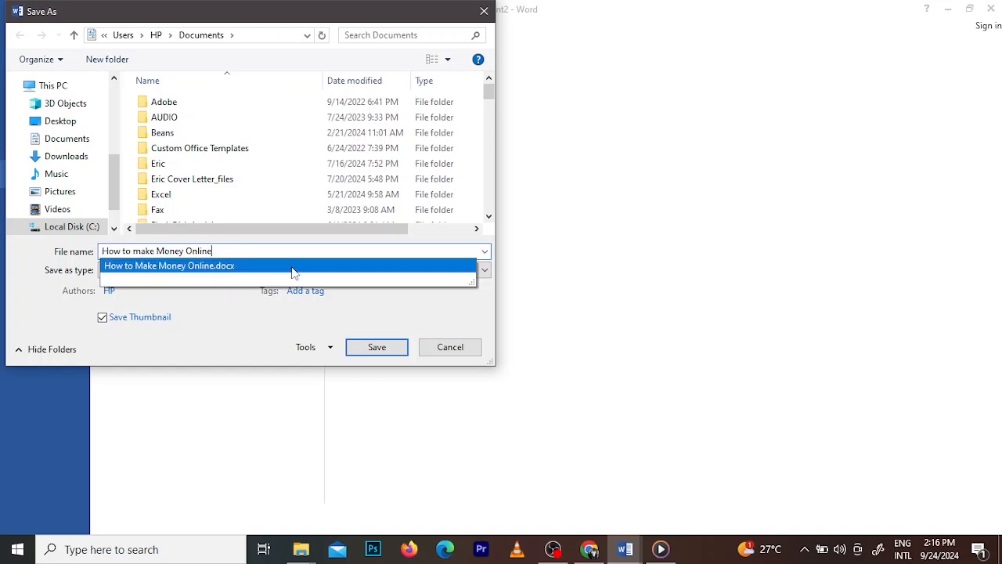
{"action": "type", "text": "2"}
{"action": "left_click", "coordinate": [370, 352]}
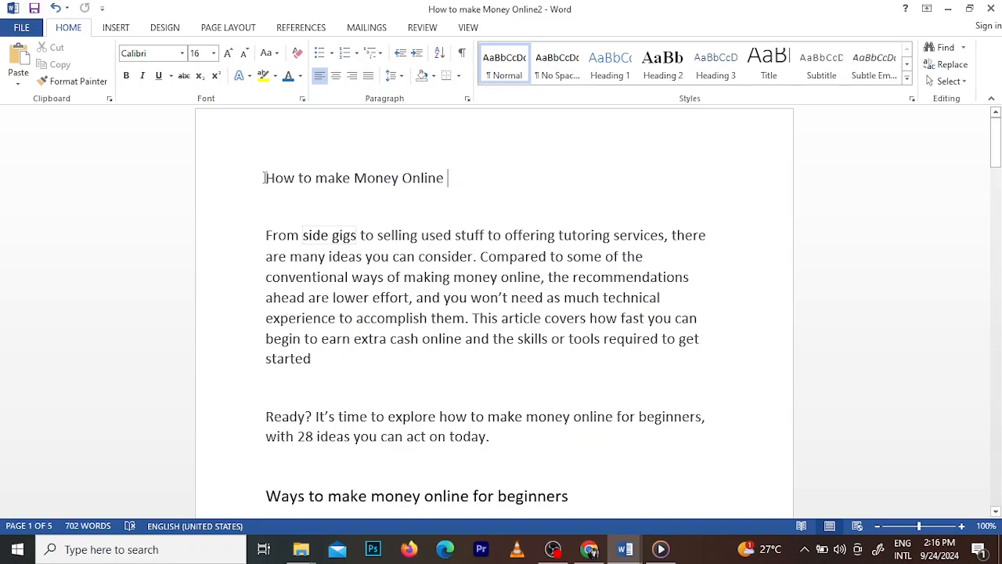
{"action": "left_click_drag", "start_coordinate": [265, 178], "coordinate": [711, 560]}
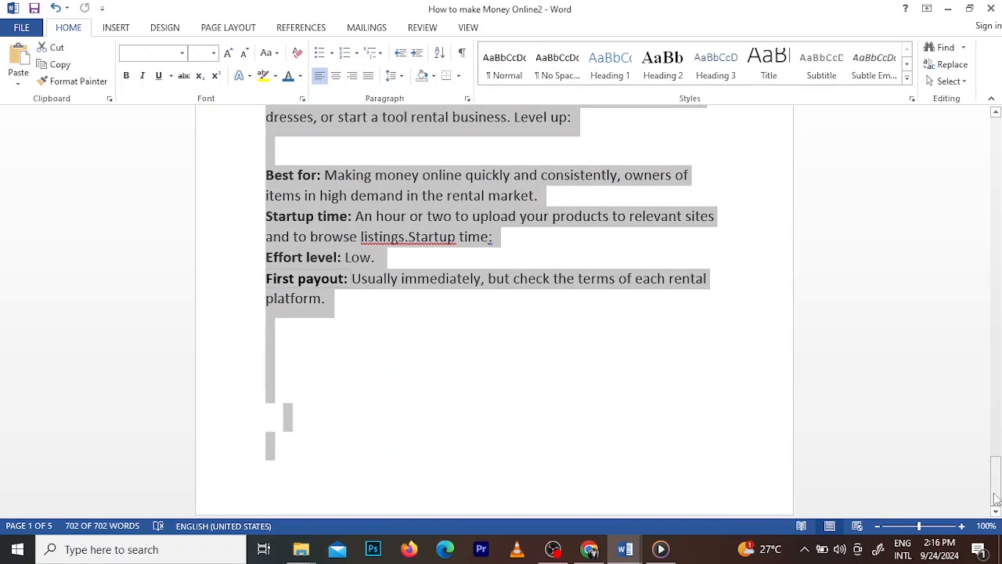
{"action": "left_click_drag", "start_coordinate": [995, 481], "coordinate": [999, 76]}
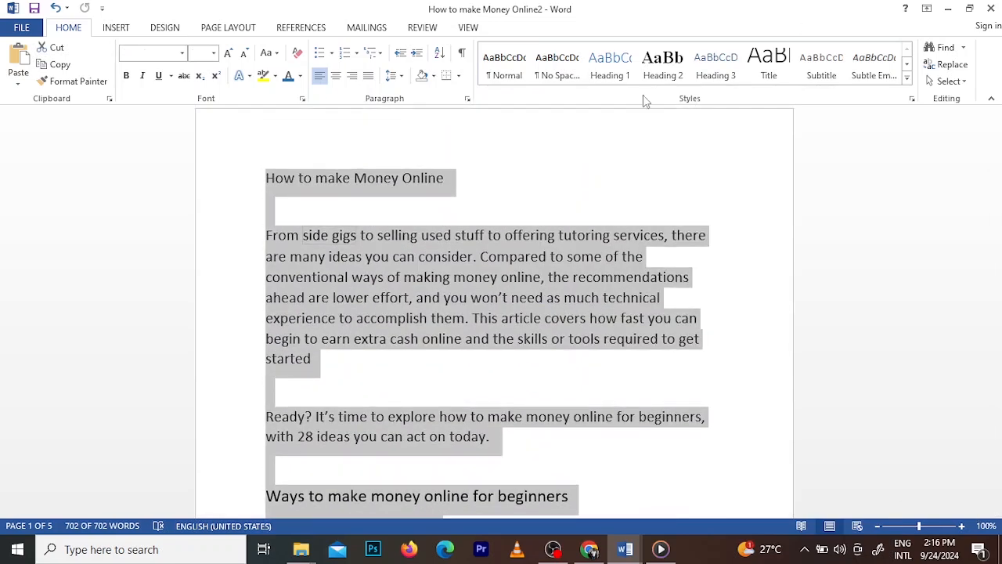
{"action": "left_click", "coordinate": [591, 175]}
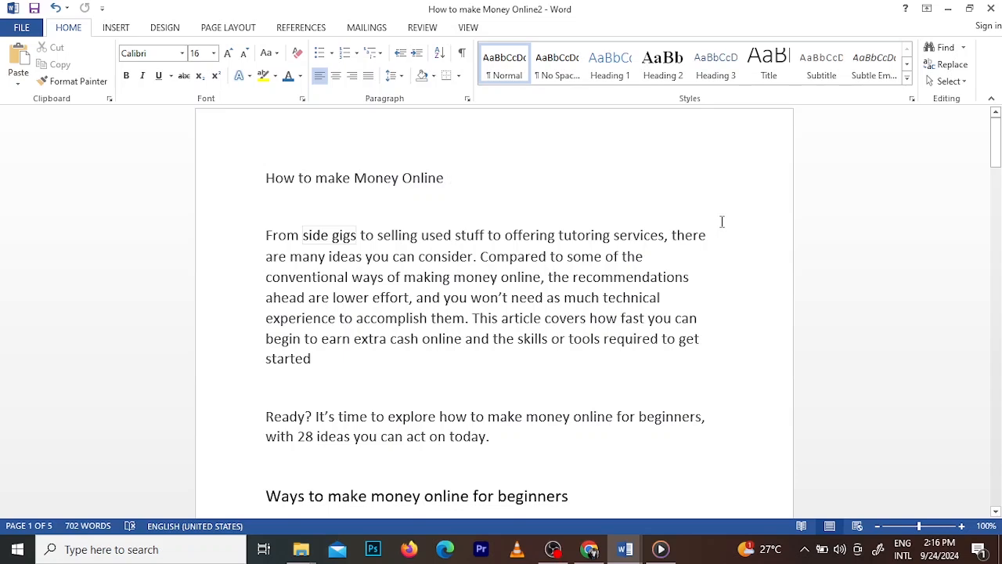
Step: Set all of the document's text to font size 16 and the Calibri font
{"action": "key", "text": "ctrl+a"}
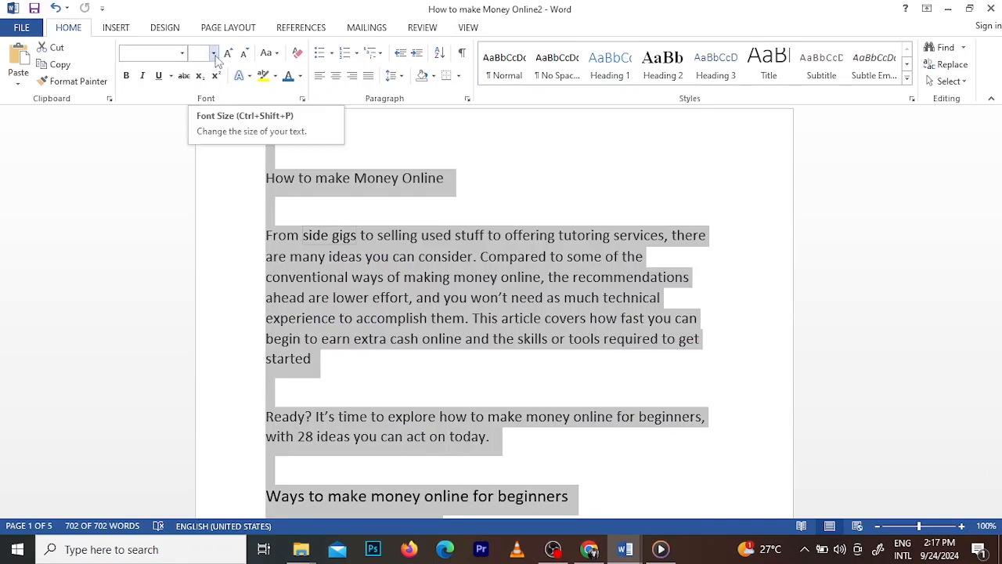
{"action": "left_click", "coordinate": [215, 58]}
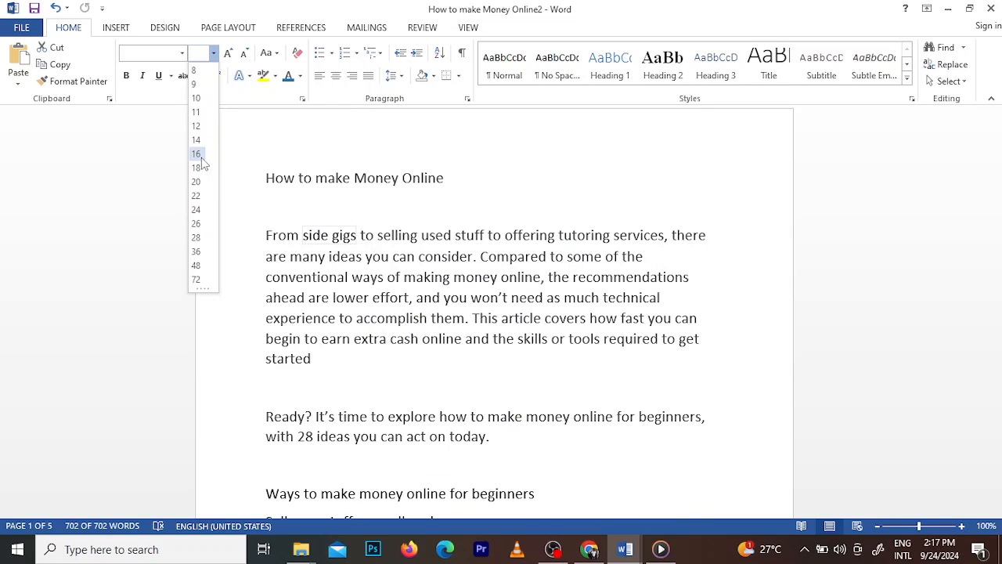
{"action": "left_click", "coordinate": [198, 156]}
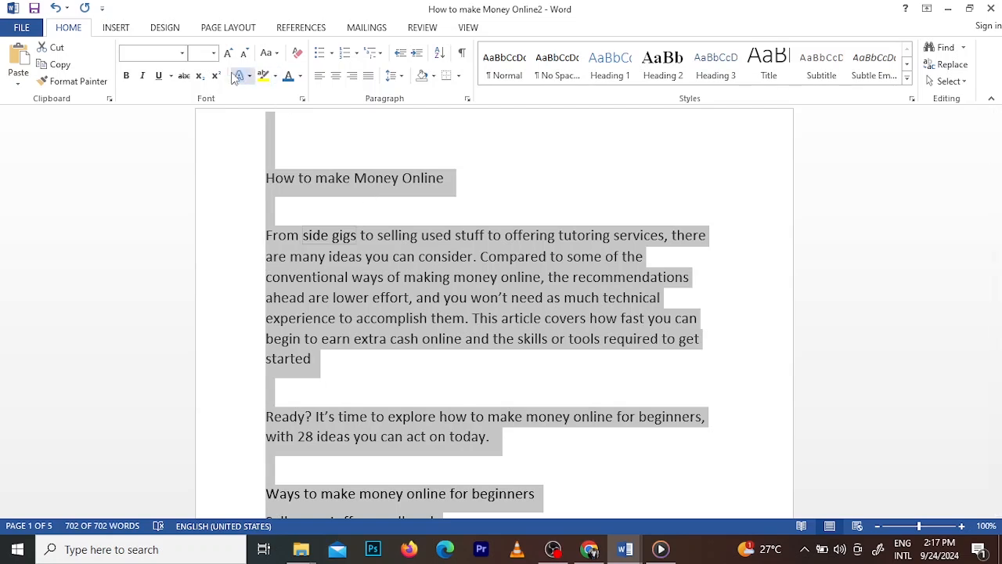
{"action": "left_click", "coordinate": [182, 53]}
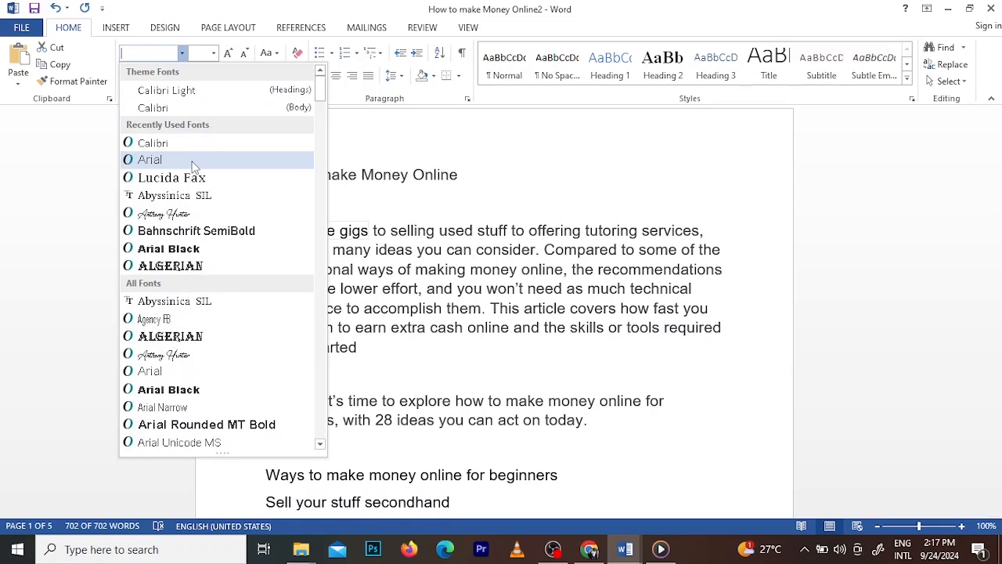
{"action": "left_click", "coordinate": [201, 144]}
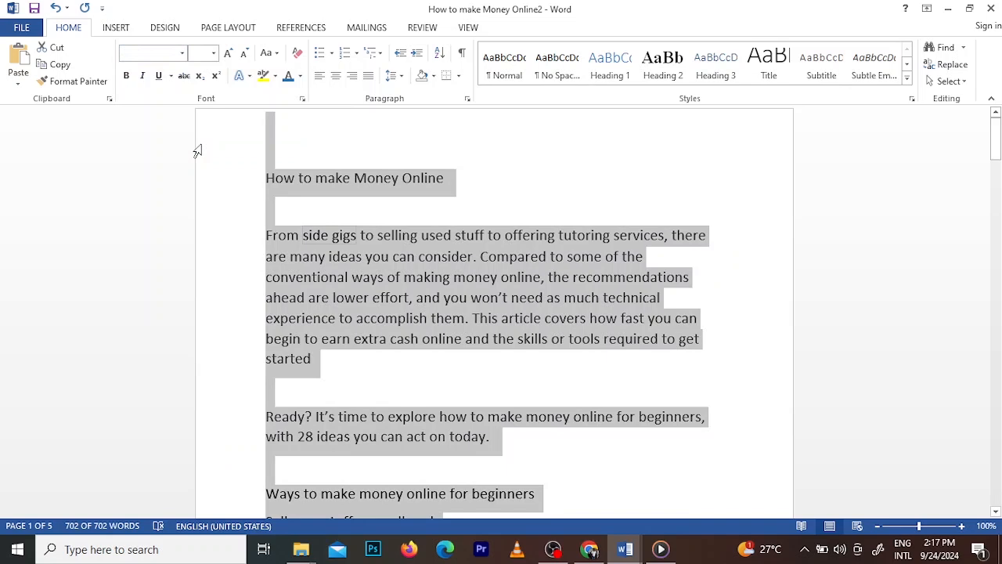
Step: Apply the Calibri (Body) theme font at size 16 to the whole document, then deselect the text
{"action": "left_click", "coordinate": [182, 53]}
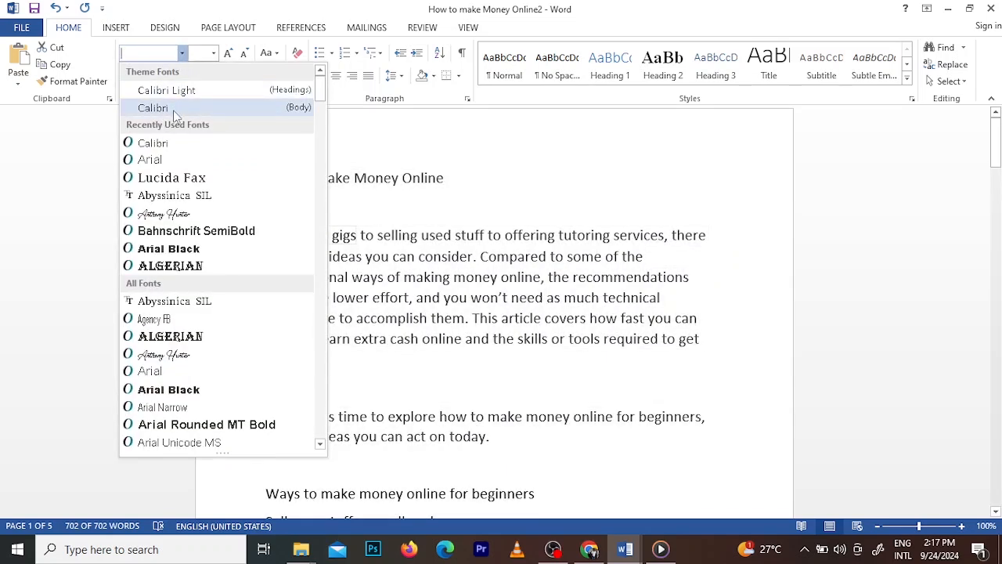
{"action": "left_click", "coordinate": [173, 108]}
{"action": "left_click", "coordinate": [215, 55]}
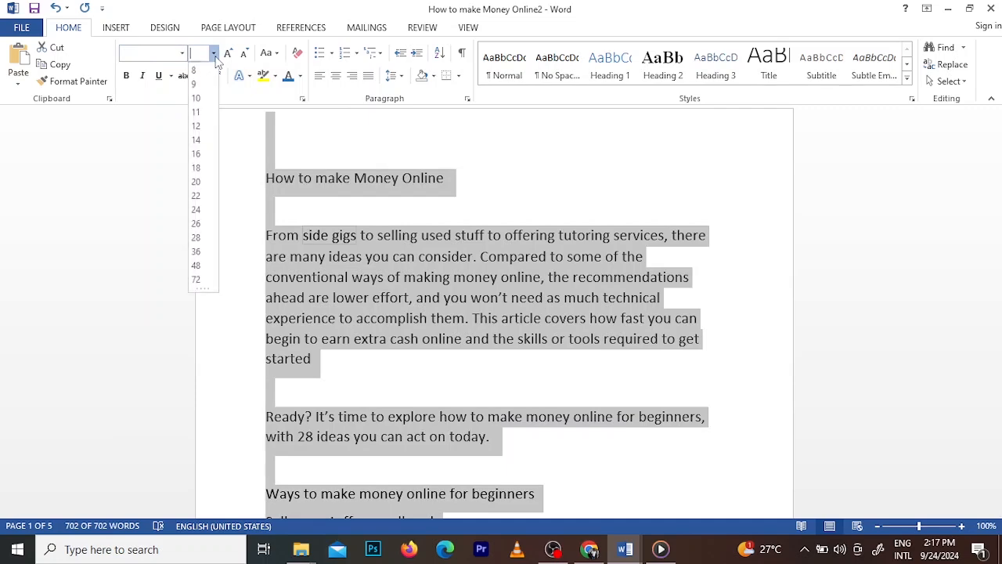
{"action": "left_click", "coordinate": [197, 156]}
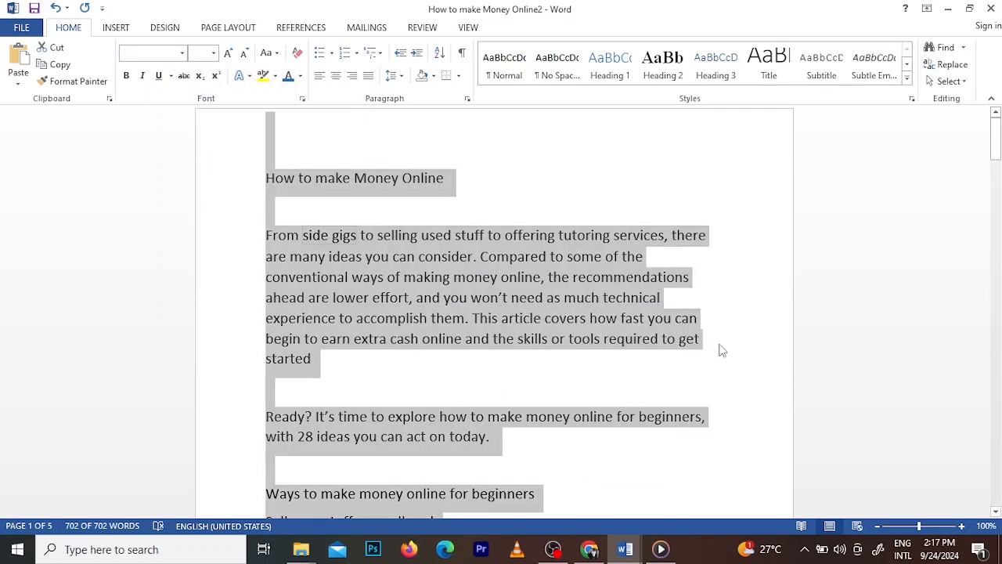
{"action": "left_click", "coordinate": [720, 344]}
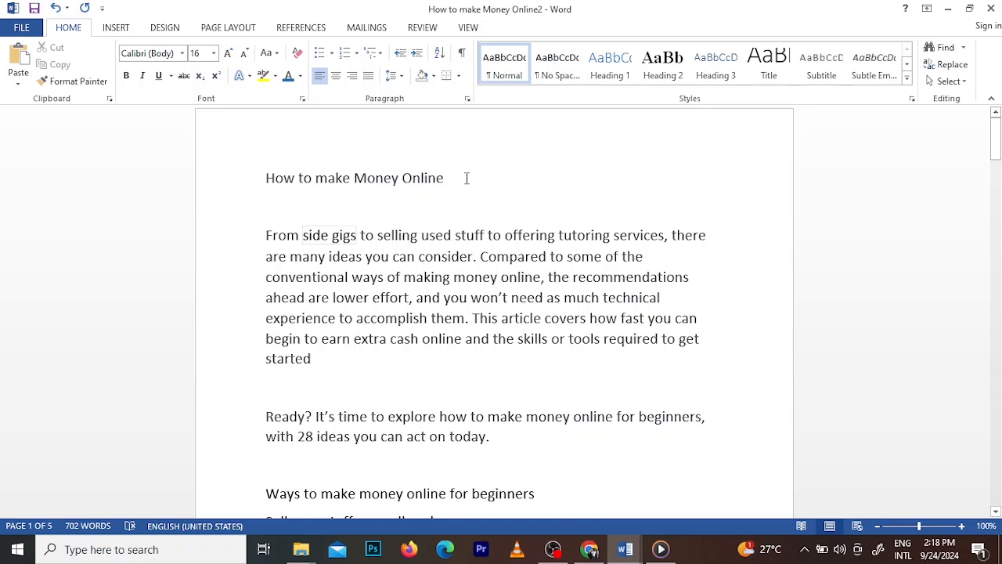
Step: Format the title "How to make Money Online" in bold at font size 24
{"action": "left_click_drag", "start_coordinate": [446, 178], "coordinate": [272, 178]}
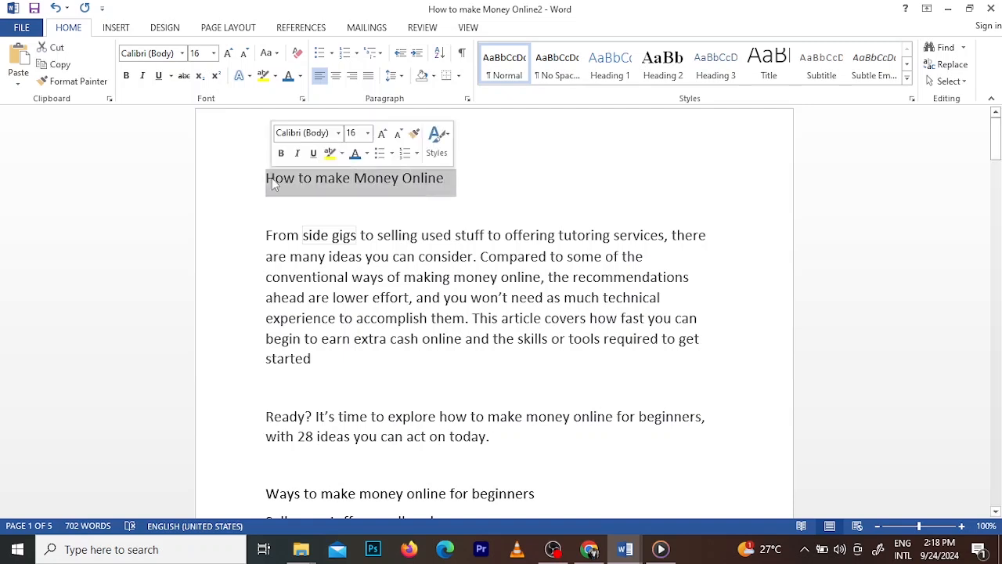
{"action": "left_click", "coordinate": [363, 175]}
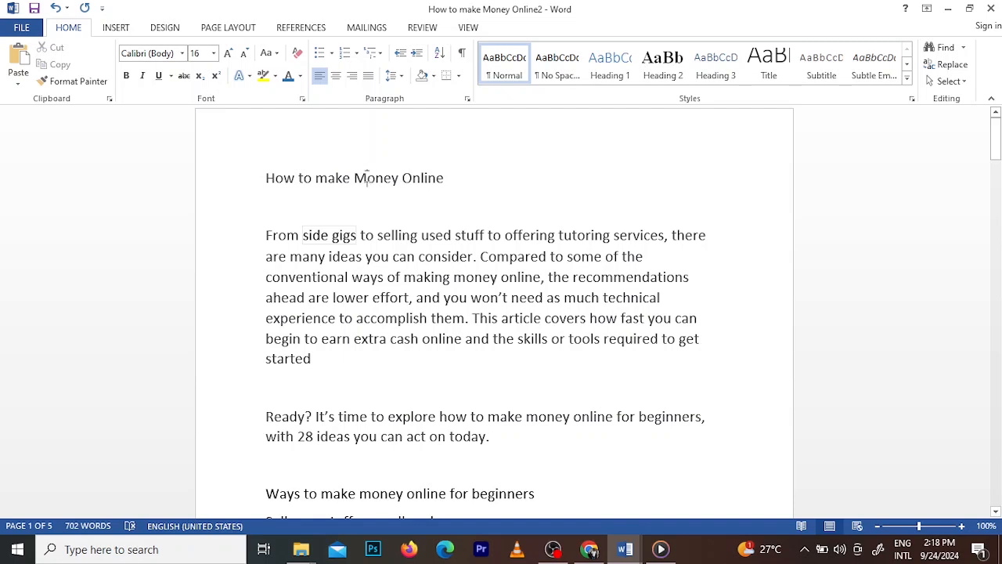
{"action": "triple_click", "coordinate": [367, 177]}
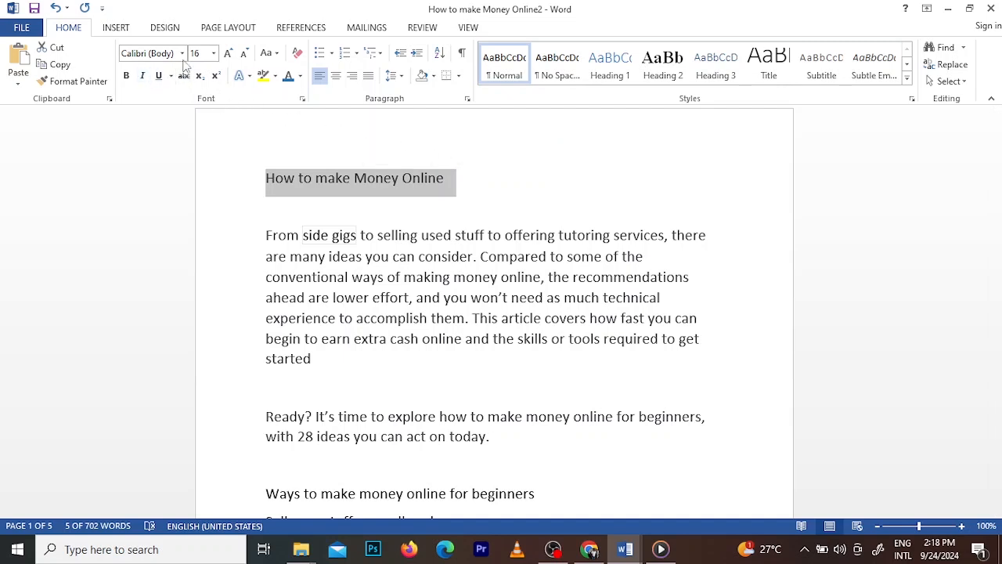
{"action": "left_click", "coordinate": [213, 54]}
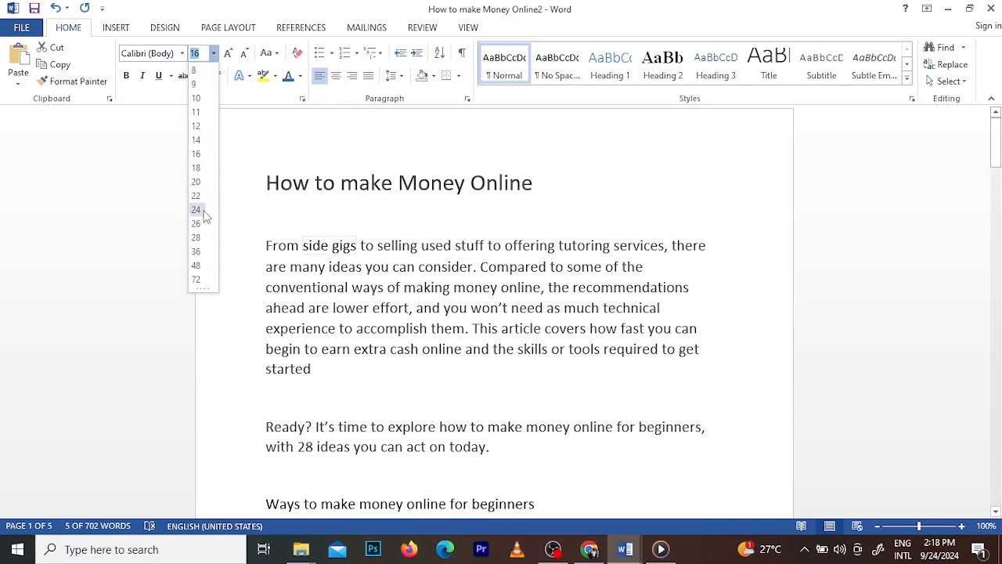
{"action": "left_click", "coordinate": [202, 210]}
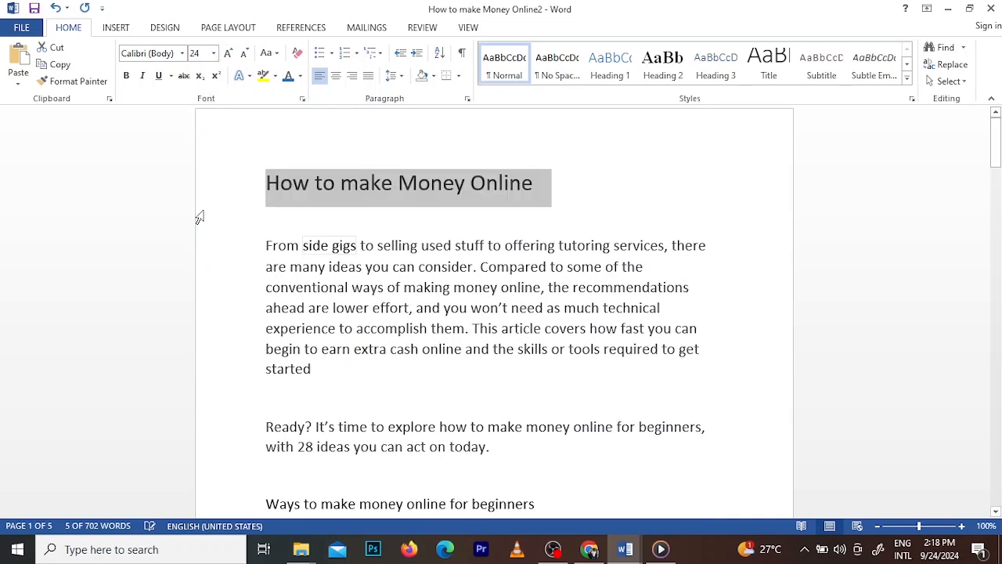
{"action": "left_click", "coordinate": [128, 76]}
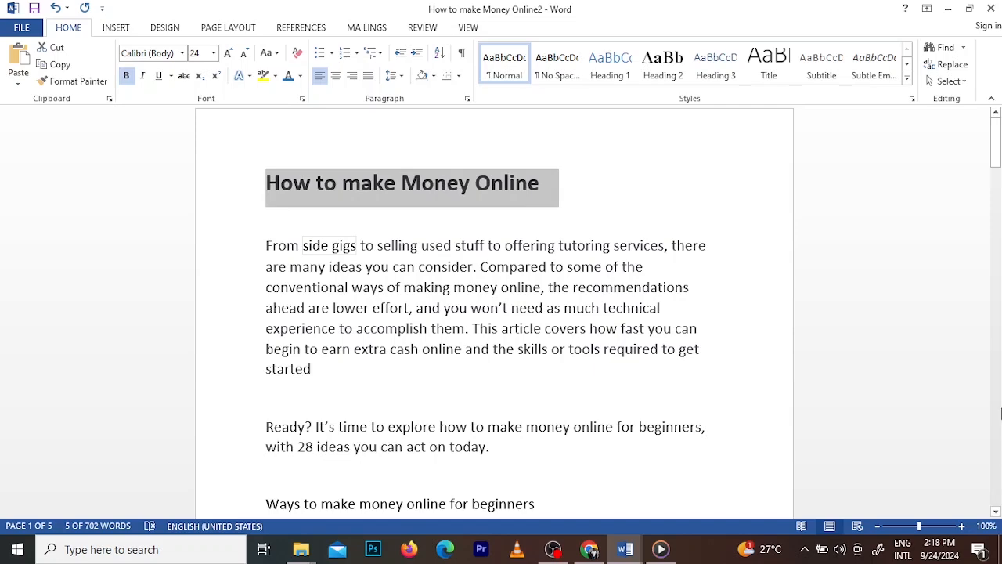
Step: Format the heading "Ways to make money online for beginners" in bold at font size 18
{"action": "left_click_drag", "start_coordinate": [996, 157], "coordinate": [997, 198]}
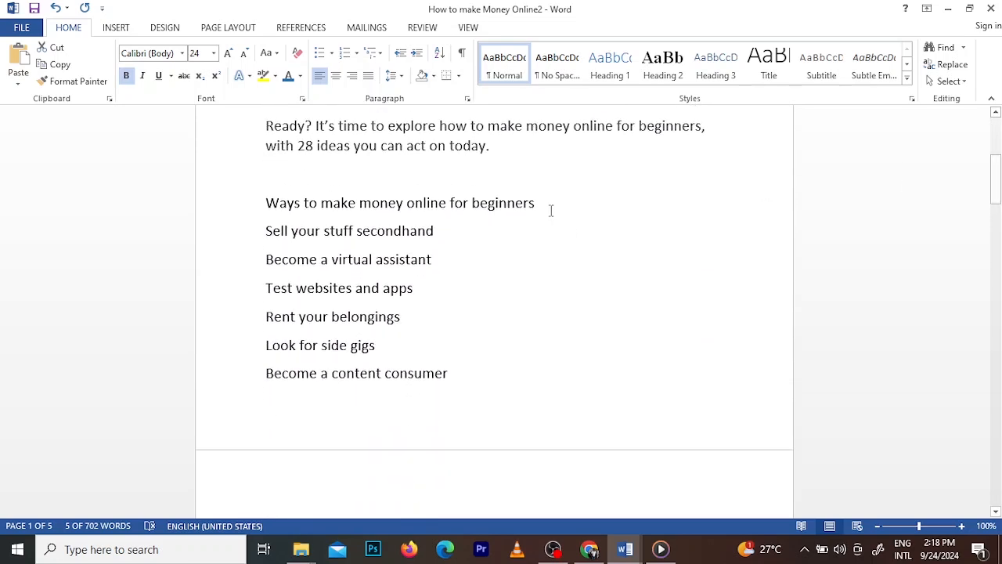
{"action": "left_click_drag", "start_coordinate": [550, 208], "coordinate": [249, 198]}
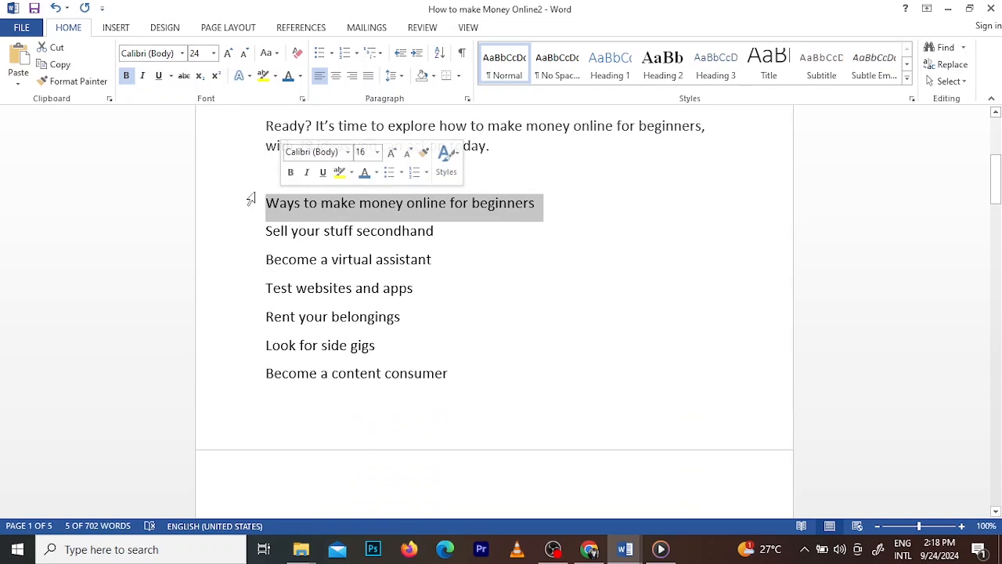
{"action": "left_click", "coordinate": [215, 52]}
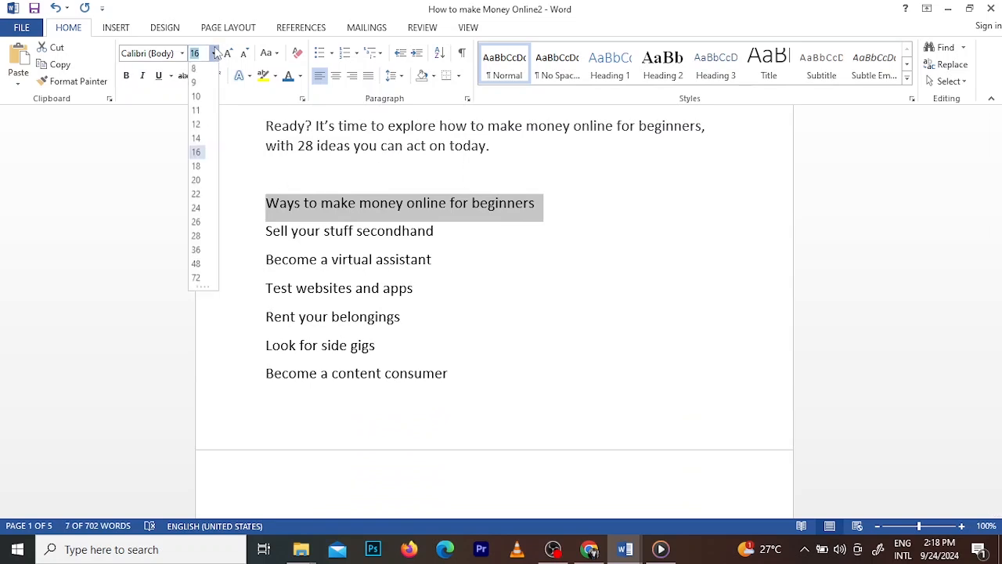
{"action": "left_click", "coordinate": [197, 169]}
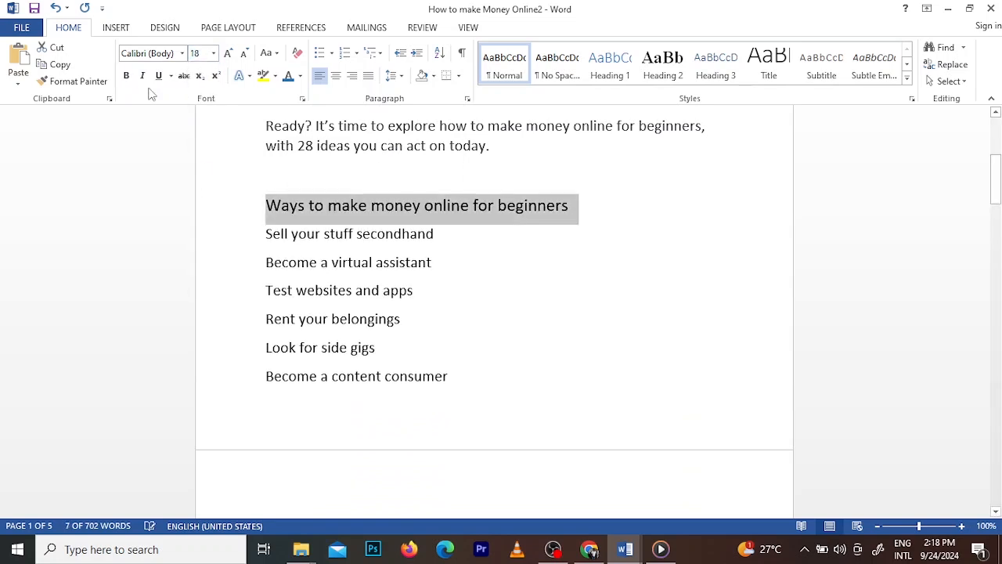
{"action": "left_click", "coordinate": [126, 76]}
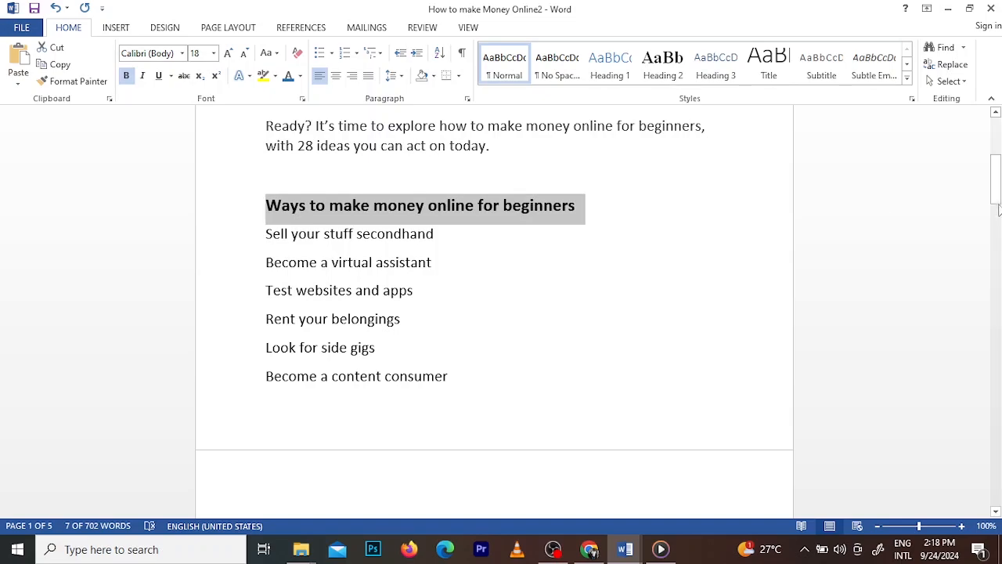
Step: Format the "Become a virtual assistant" section heading on page 3 in bold at font size 18
{"action": "left_click_drag", "start_coordinate": [997, 205], "coordinate": [997, 319]}
{"action": "left_click_drag", "start_coordinate": [437, 306], "coordinate": [277, 296]}
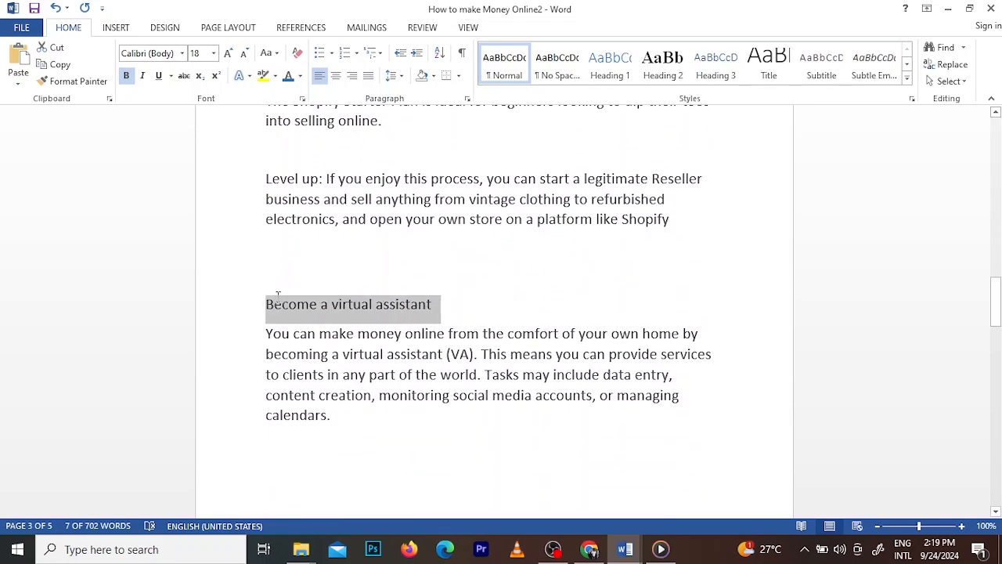
{"action": "left_click", "coordinate": [213, 53]}
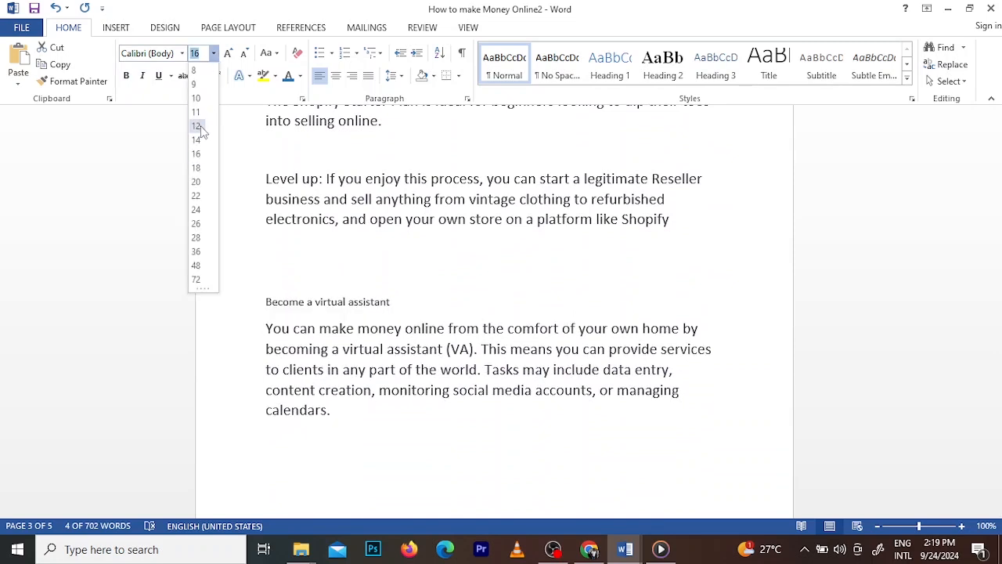
{"action": "left_click", "coordinate": [200, 167]}
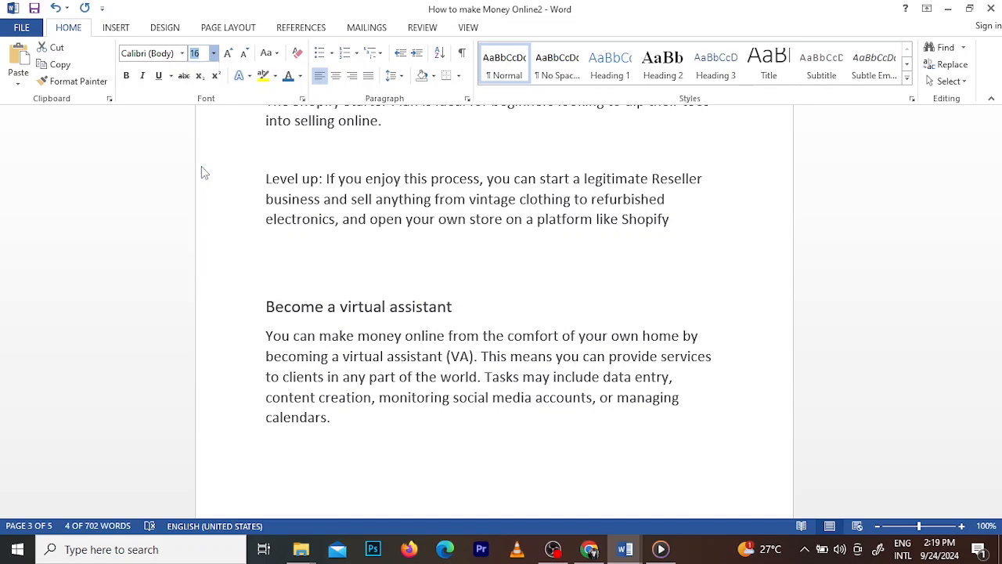
{"action": "left_click", "coordinate": [126, 77]}
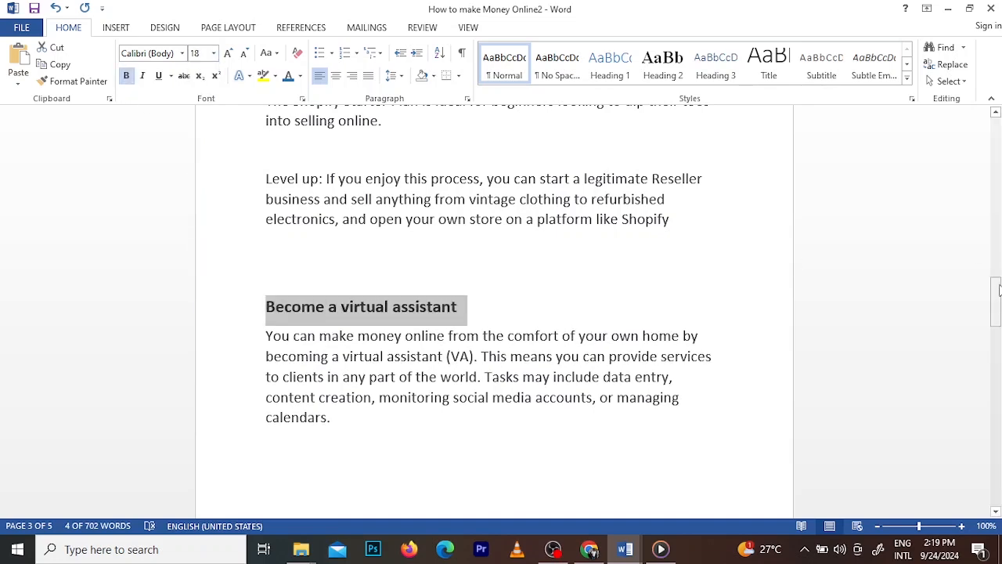
Step: Format the "Test websites and apps" section heading on page 4 in bold at font size 18
{"action": "left_click_drag", "start_coordinate": [999, 290], "coordinate": [997, 373]}
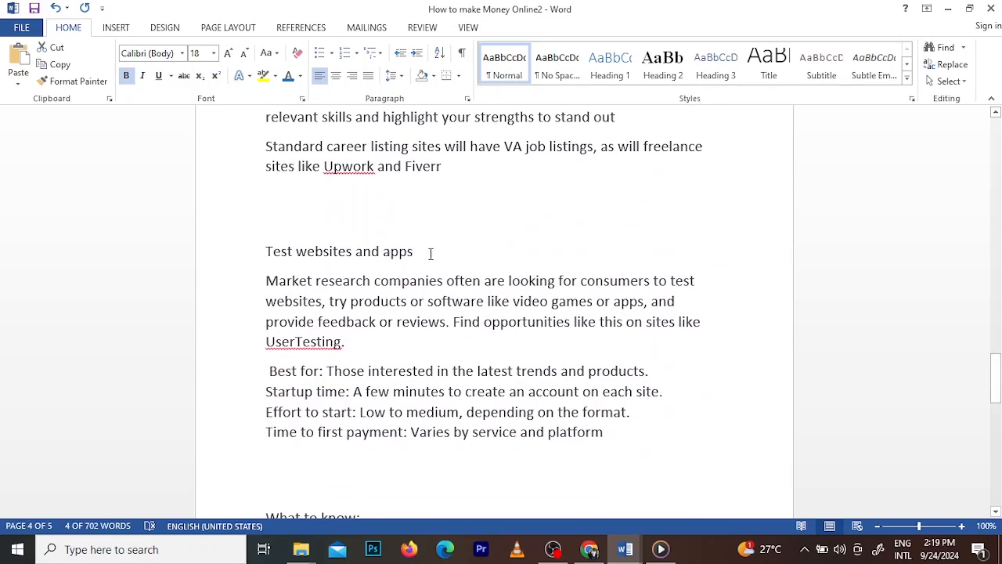
{"action": "left_click_drag", "start_coordinate": [429, 253], "coordinate": [248, 244]}
{"action": "left_click", "coordinate": [214, 53]}
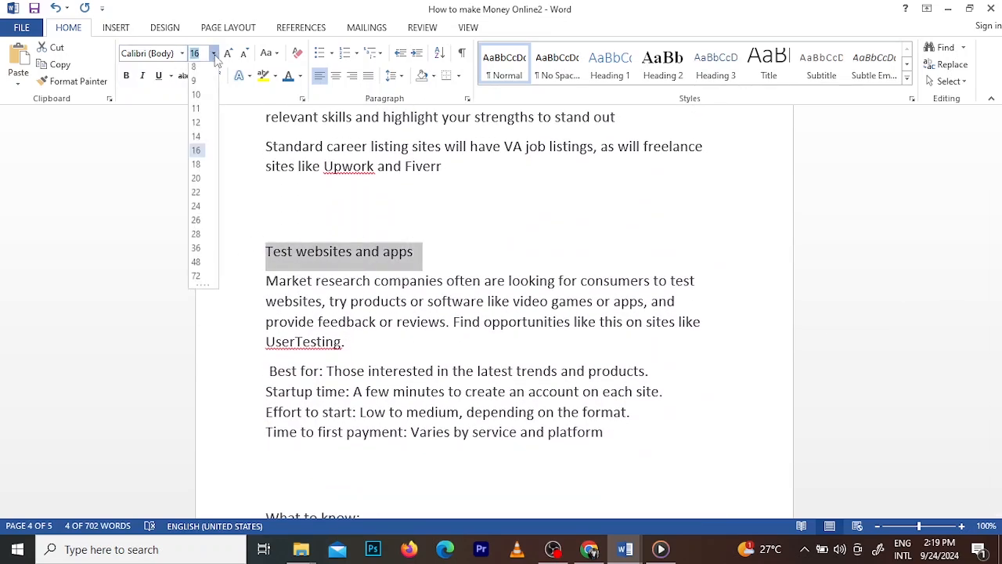
{"action": "left_click", "coordinate": [195, 163]}
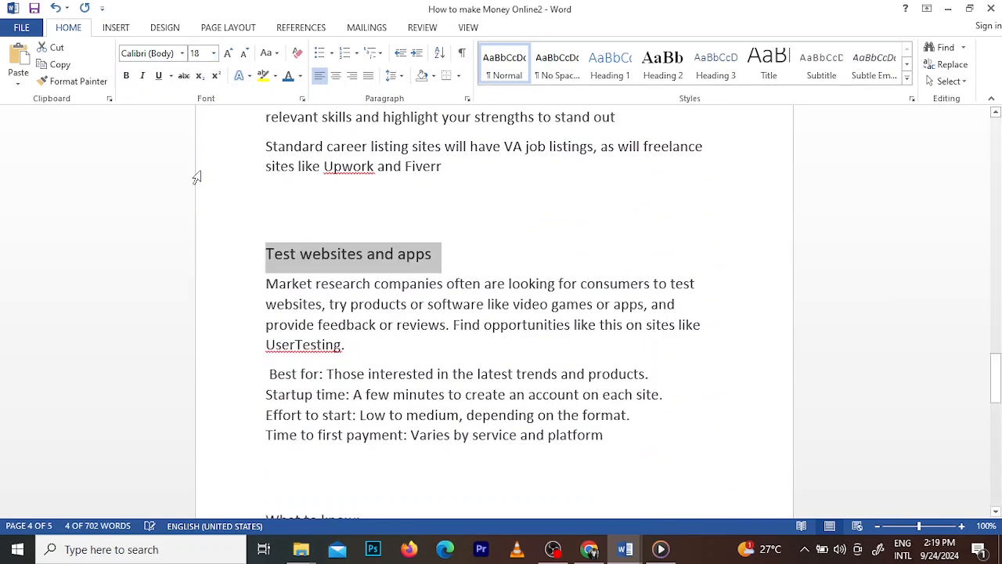
{"action": "left_click", "coordinate": [126, 76]}
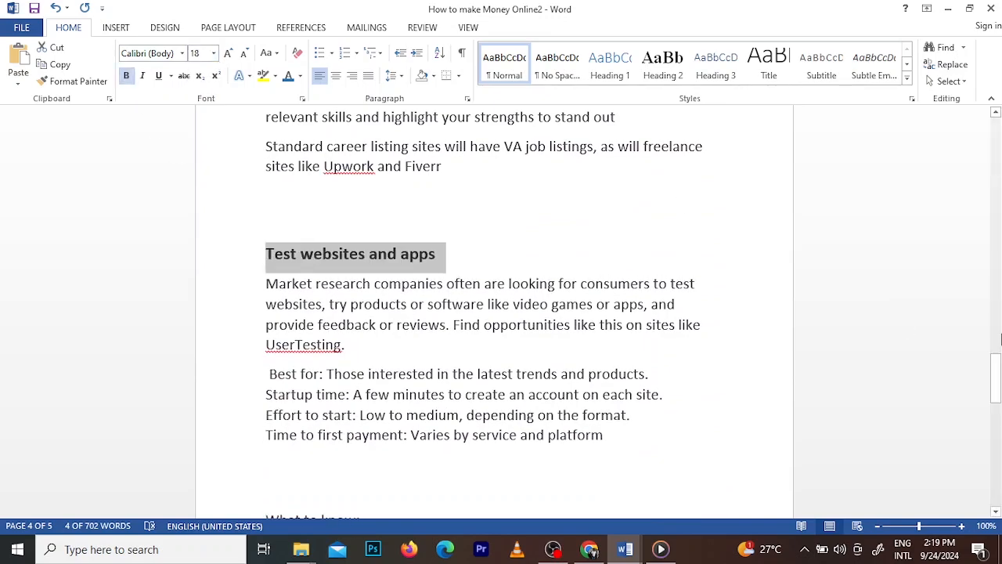
Step: Change the font color of the title "How to make Money Online" to the light blue theme color
{"action": "left_click_drag", "start_coordinate": [988, 358], "coordinate": [995, 125]}
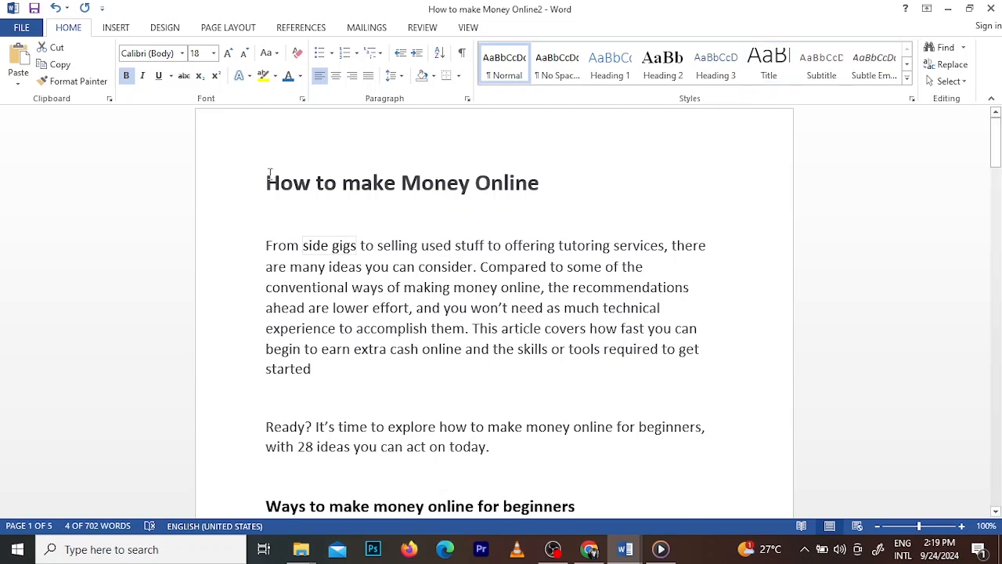
{"action": "left_click_drag", "start_coordinate": [267, 183], "coordinate": [559, 188]}
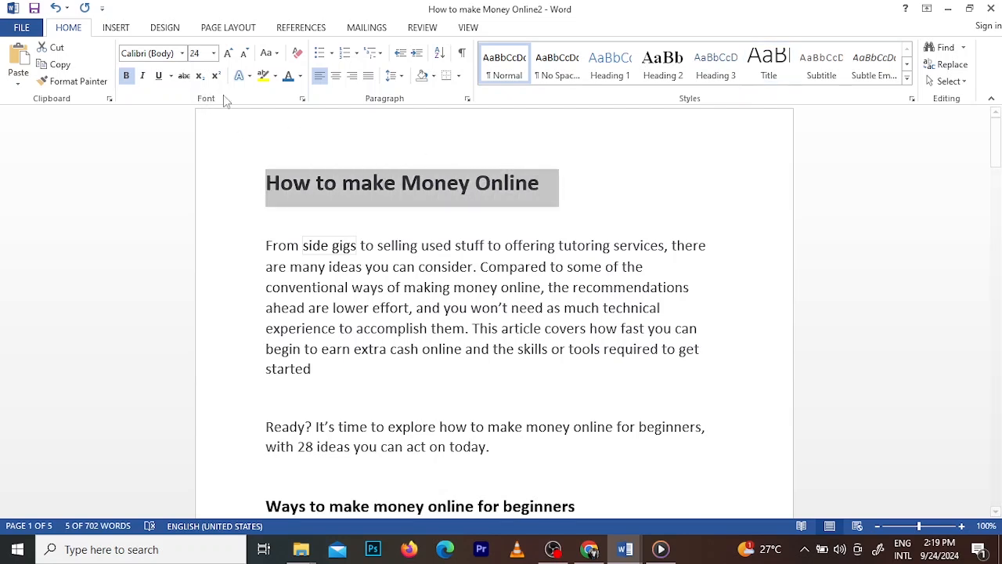
{"action": "left_click", "coordinate": [301, 77]}
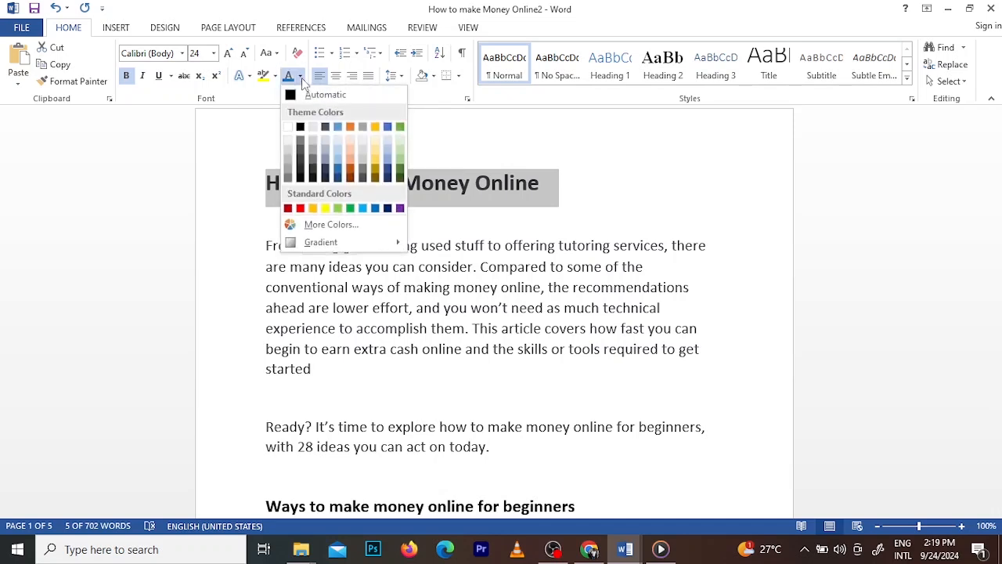
{"action": "left_click", "coordinate": [337, 128]}
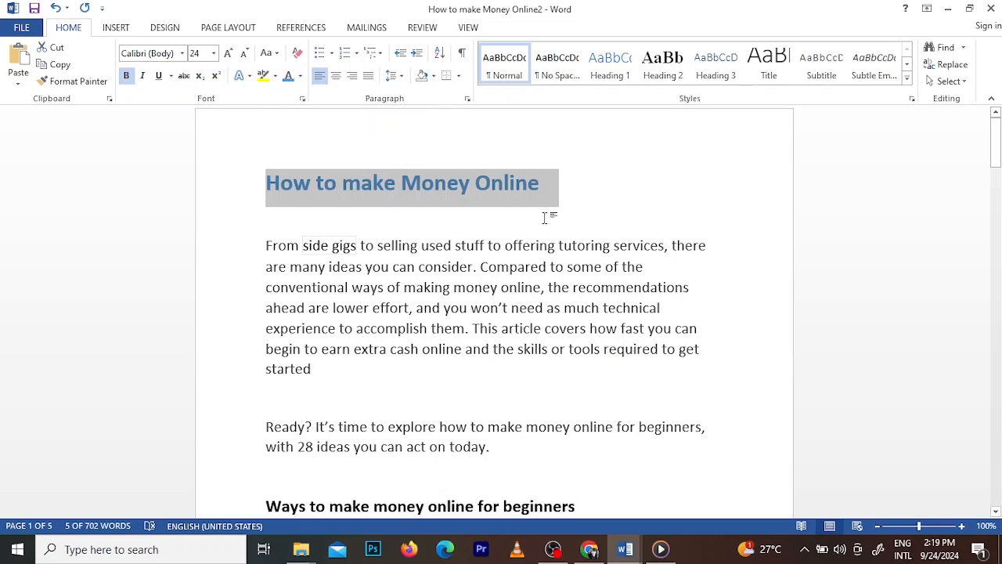
Step: Underline the article title "How to make Money Online"
{"action": "left_click", "coordinate": [613, 208]}
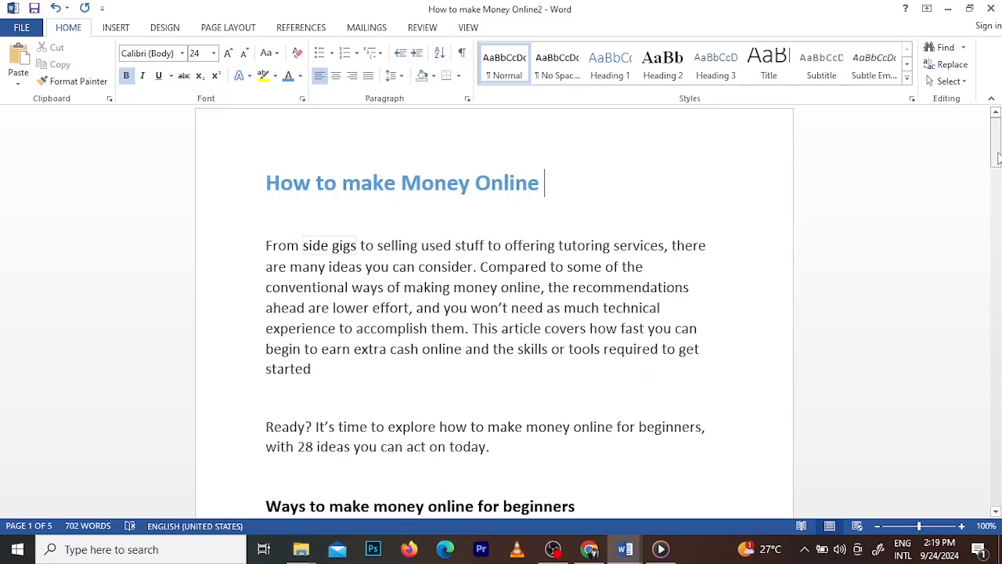
{"action": "left_click_drag", "start_coordinate": [997, 156], "coordinate": [997, 156]}
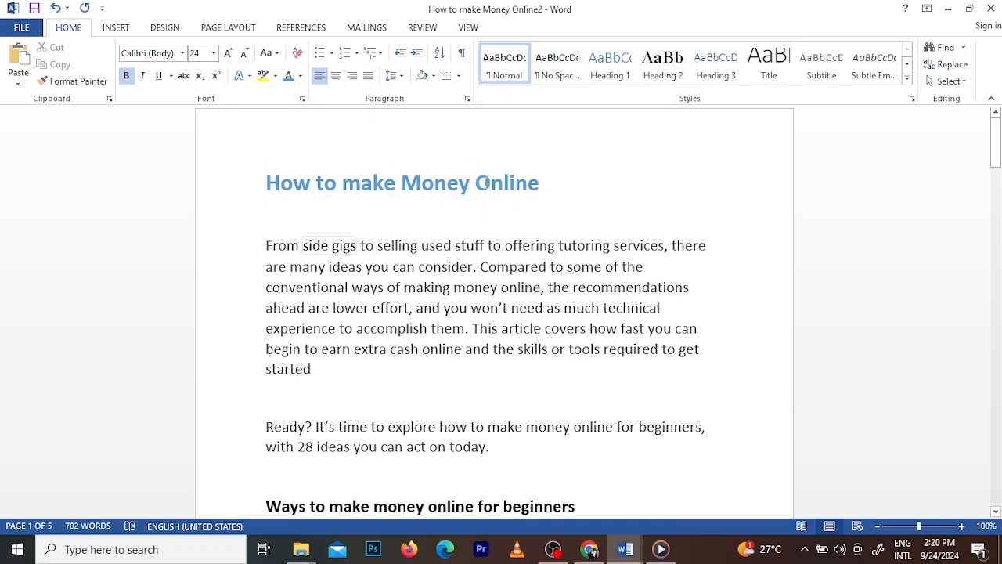
{"action": "key", "text": "ctrl+shift+Left"}
{"action": "key", "text": "ctrl+shift+Left"}
{"action": "left_click", "coordinate": [246, 193]}
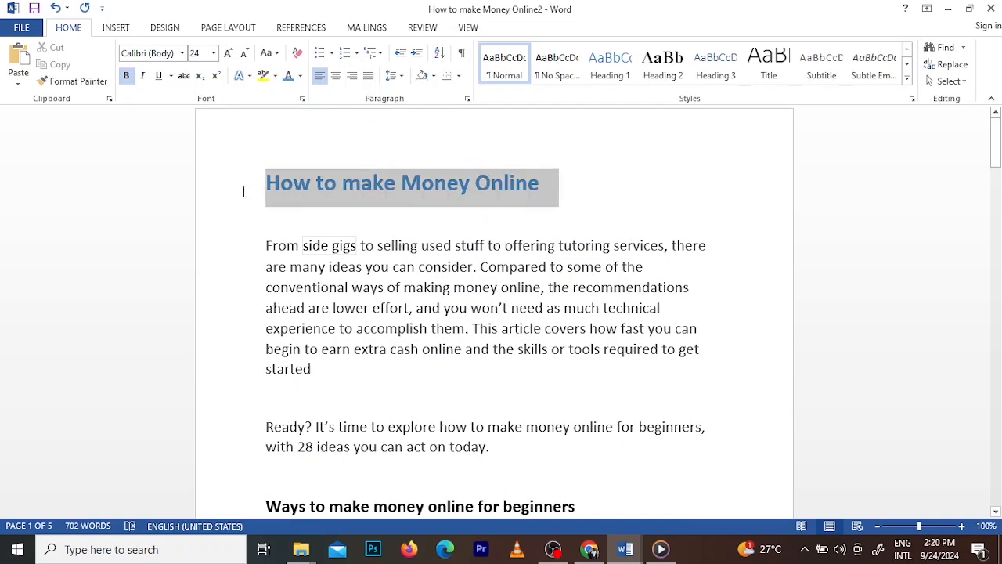
{"action": "left_click", "coordinate": [159, 78]}
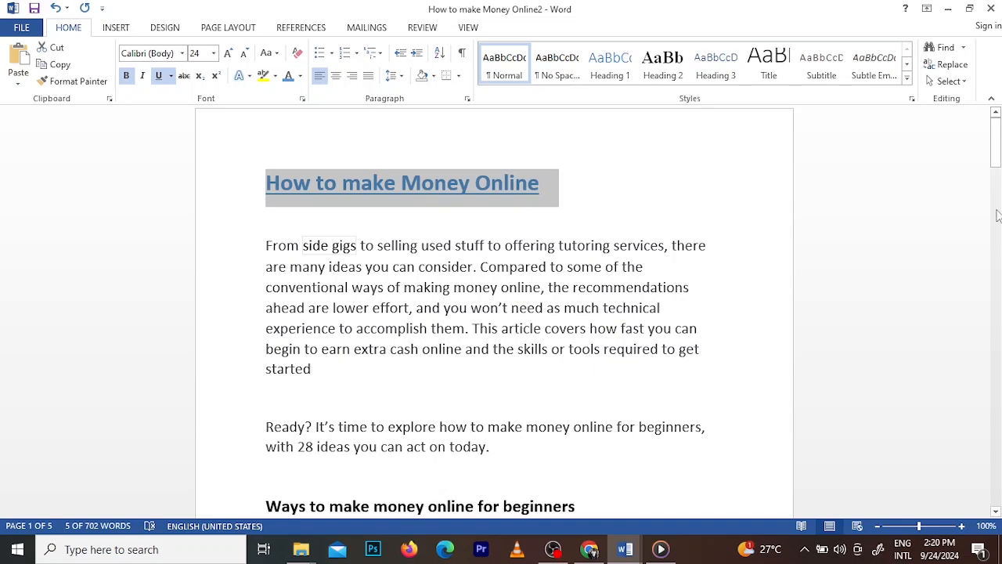
Step: Italicize the sentence "It's time to explore how to make money online for beginners, with 28 ideas you can act on today" and color it dark orange
{"action": "left_click_drag", "start_coordinate": [996, 152], "coordinate": [997, 162]}
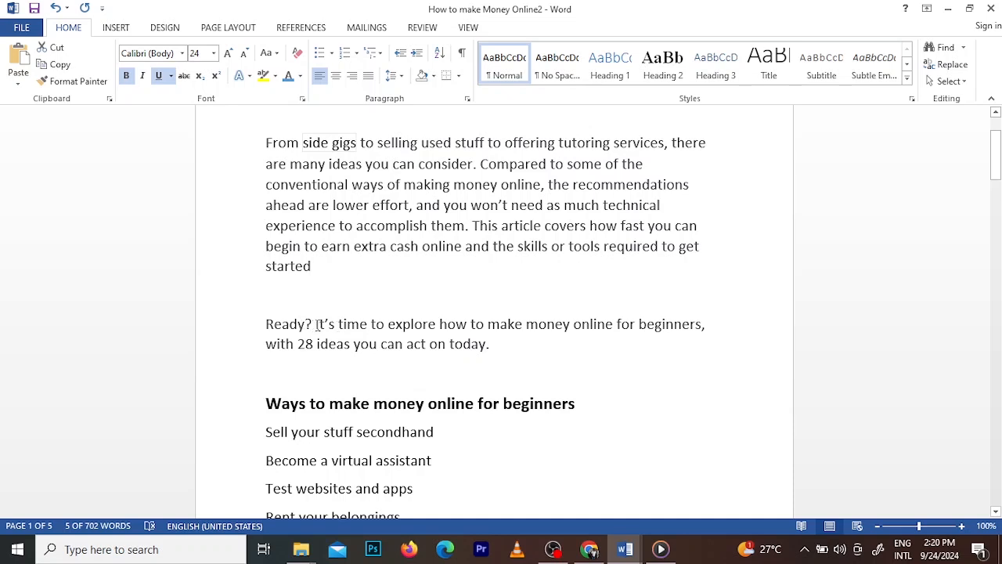
{"action": "left_click_drag", "start_coordinate": [316, 324], "coordinate": [485, 344]}
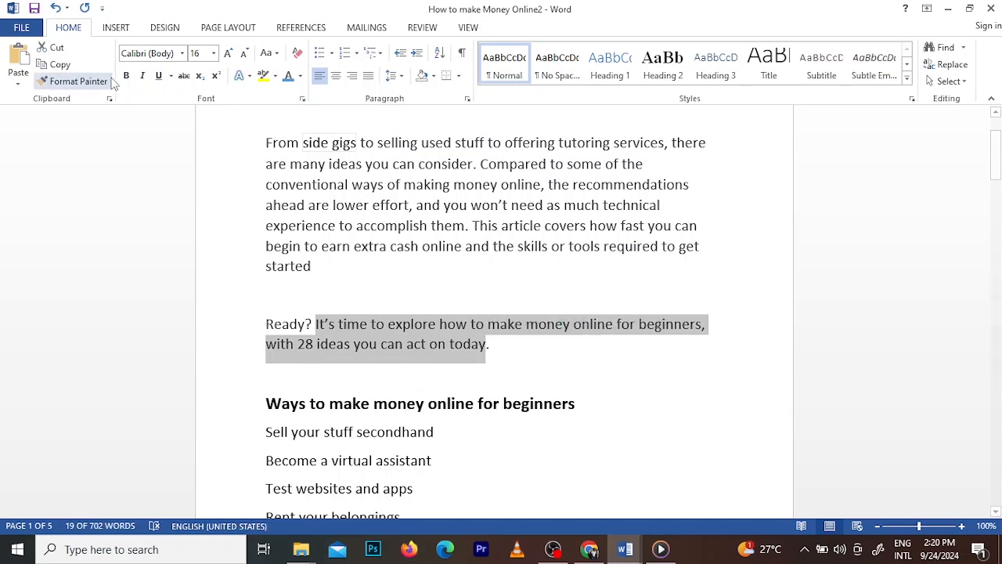
{"action": "left_click", "coordinate": [144, 78]}
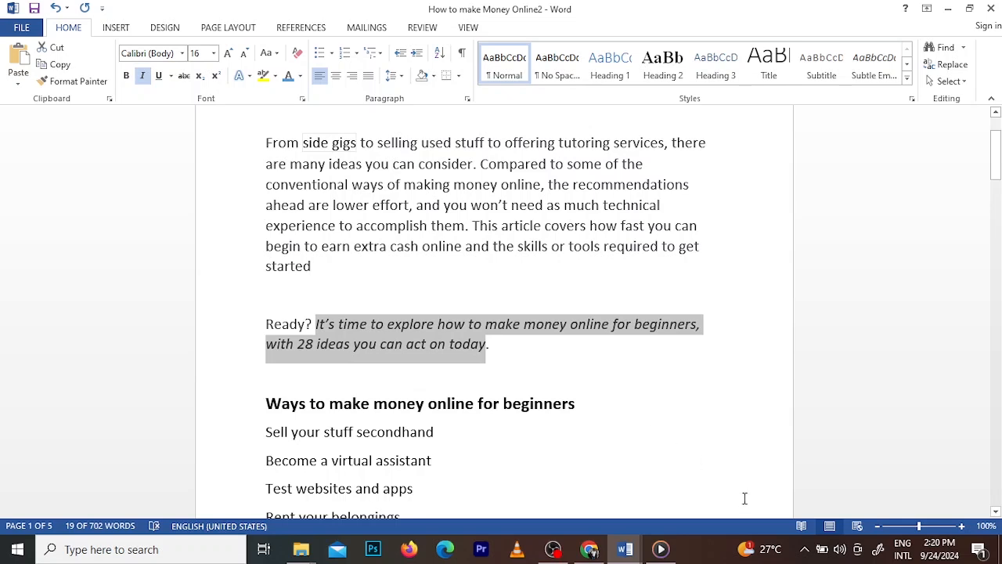
{"action": "left_click", "coordinate": [299, 76]}
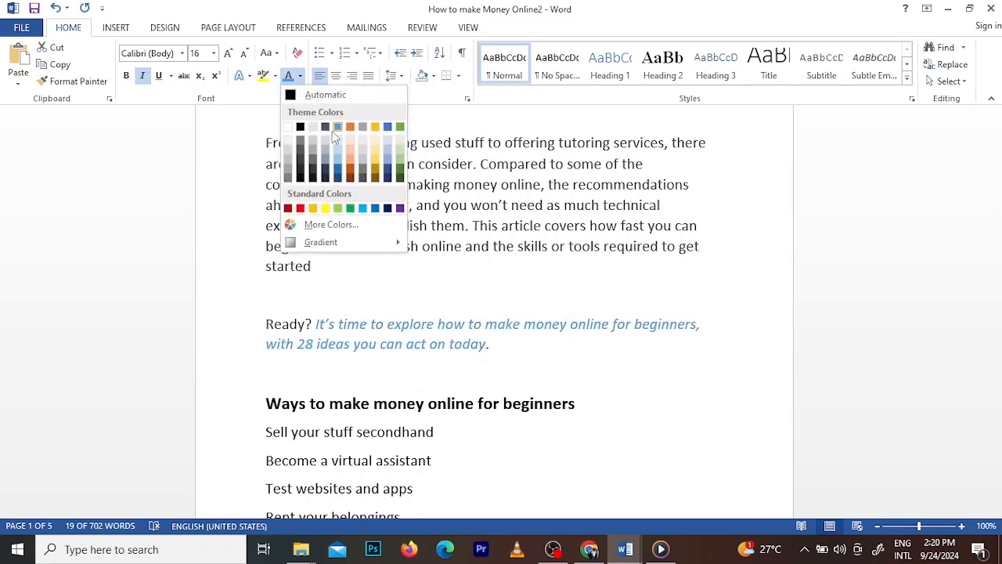
{"action": "left_click", "coordinate": [350, 173]}
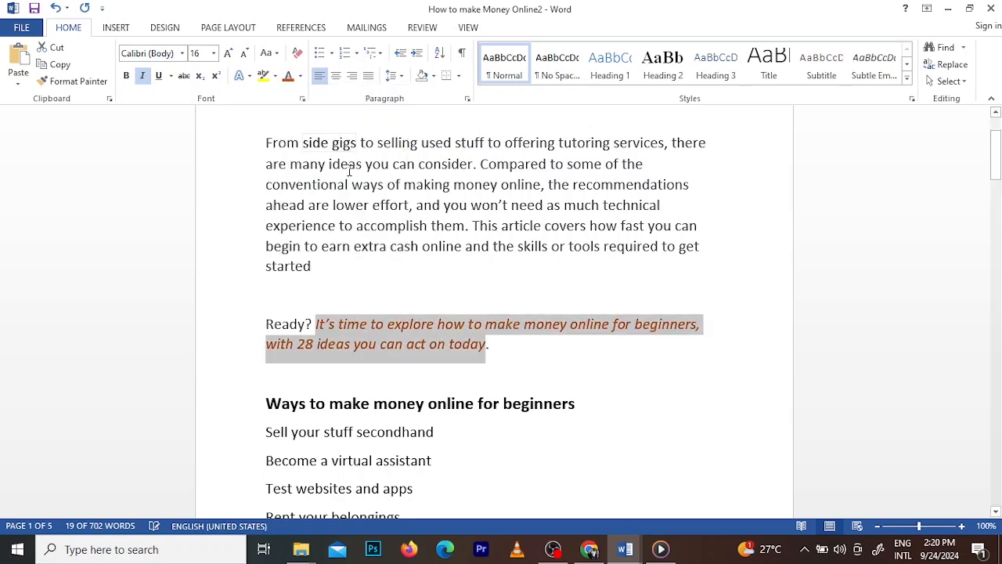
{"action": "left_click", "coordinate": [627, 364]}
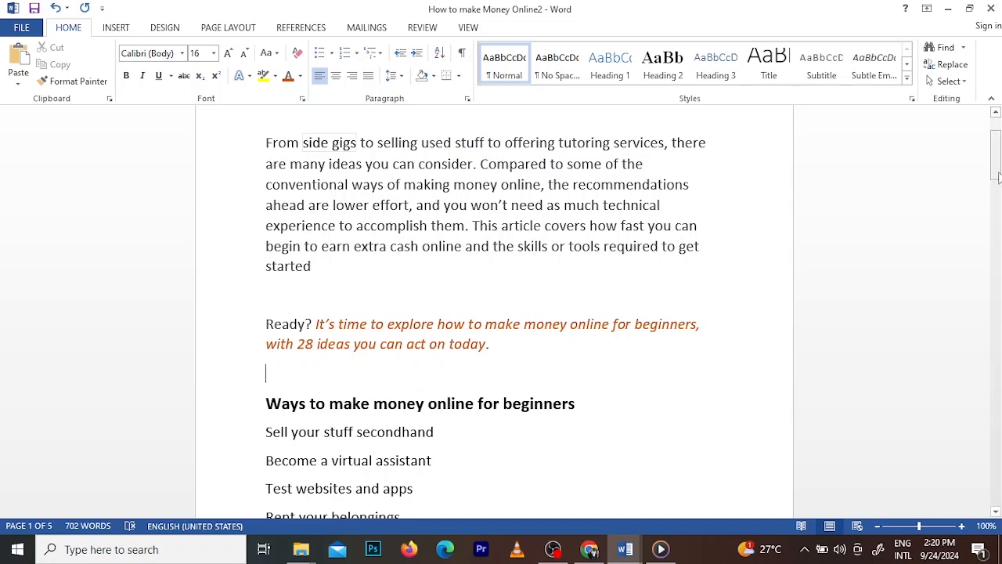
Step: Highlight the page 2 paragraph from "One of the quickest ways to earn cash fast" through "marketplaces like eBay" in bright green
{"action": "left_click_drag", "start_coordinate": [996, 169], "coordinate": [996, 248]}
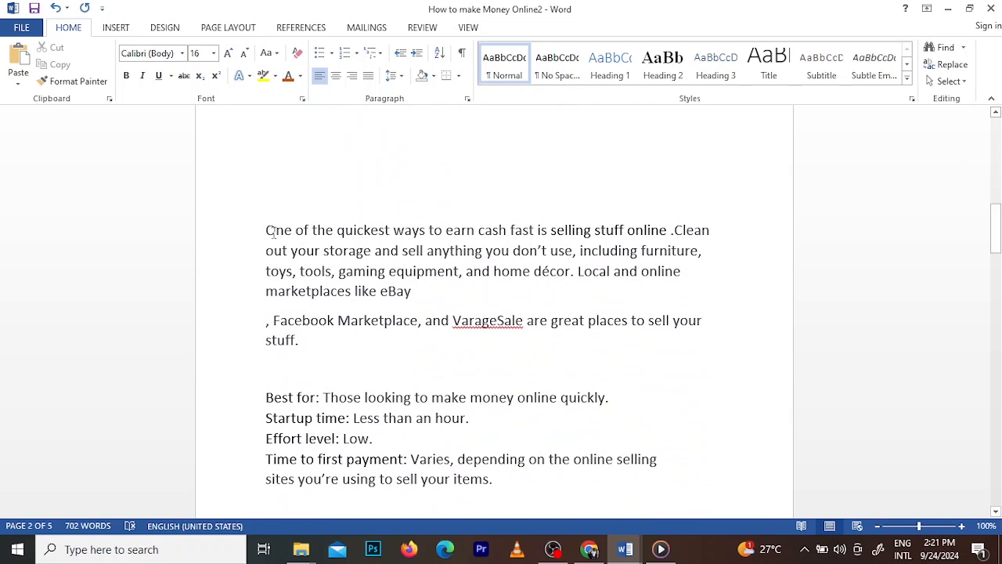
{"action": "left_click_drag", "start_coordinate": [266, 230], "coordinate": [411, 292]}
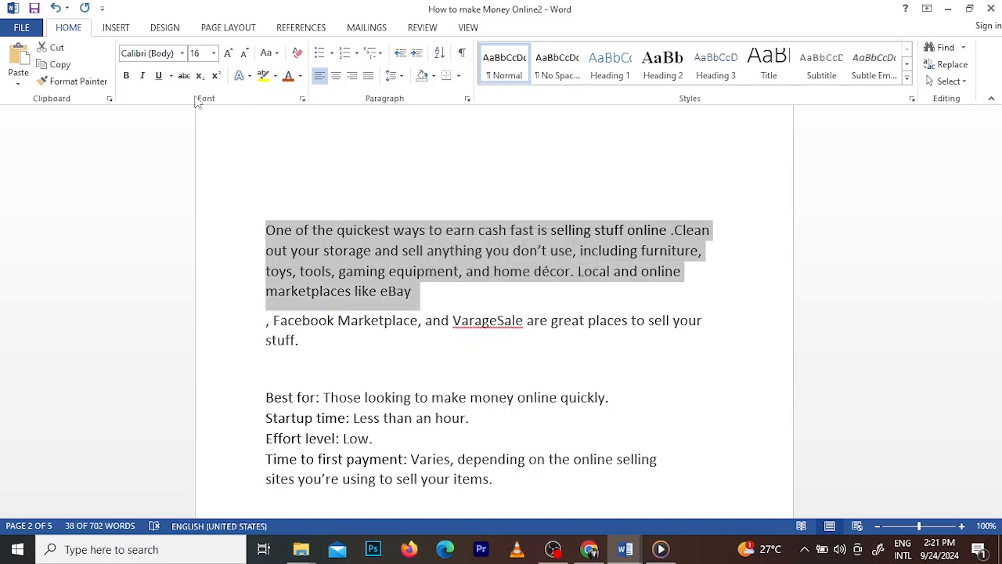
{"action": "left_click", "coordinate": [275, 76]}
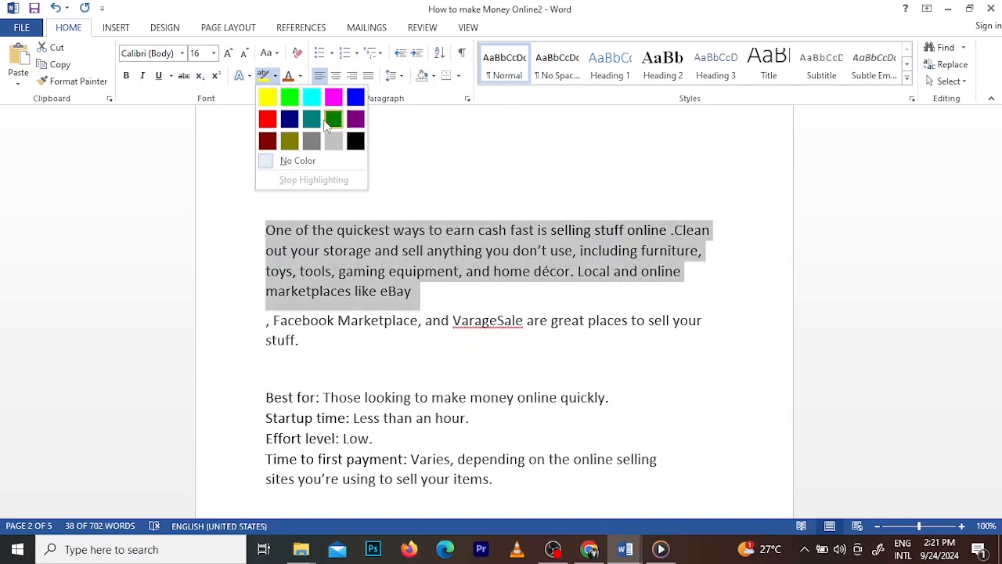
{"action": "left_click", "coordinate": [289, 97]}
{"action": "left_click", "coordinate": [609, 271]}
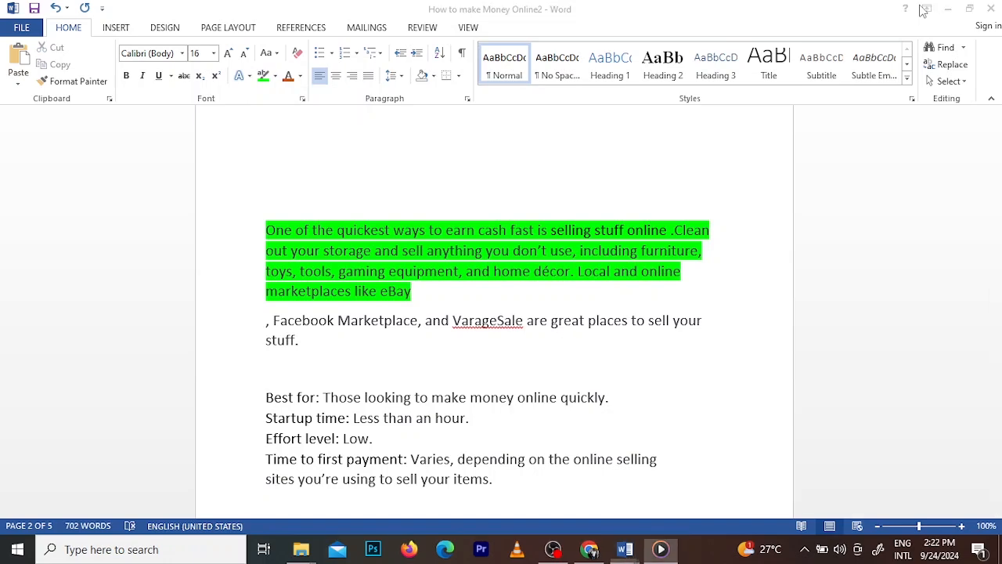
Step: Compare justified and left alignment on the opening paragraph beginning "From side gigs", and leave it justified
{"action": "left_click_drag", "start_coordinate": [996, 225], "coordinate": [1000, 107]}
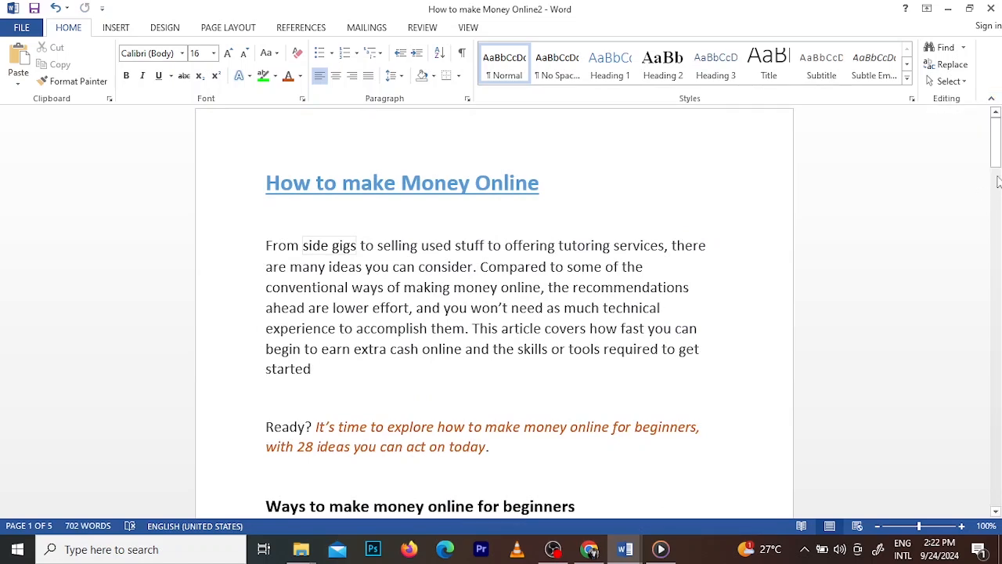
{"action": "left_click_drag", "start_coordinate": [996, 161], "coordinate": [997, 163]}
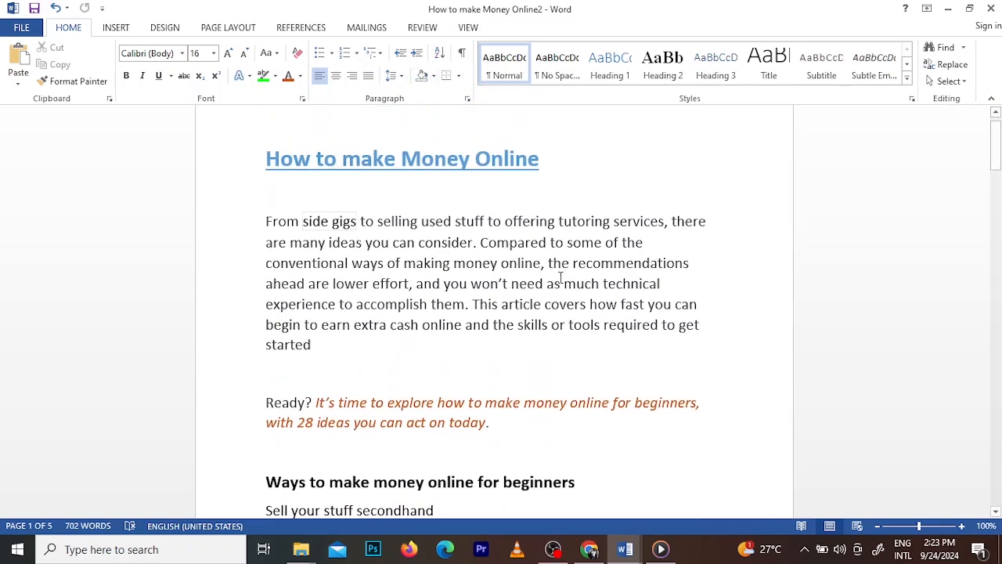
{"action": "mouse_move", "coordinate": [996, 157]}
{"action": "left_mouse_down"}
{"action": "mouse_move", "coordinate": [996, 200]}
{"action": "mouse_move", "coordinate": [996, 142]}
{"action": "left_mouse_up"}
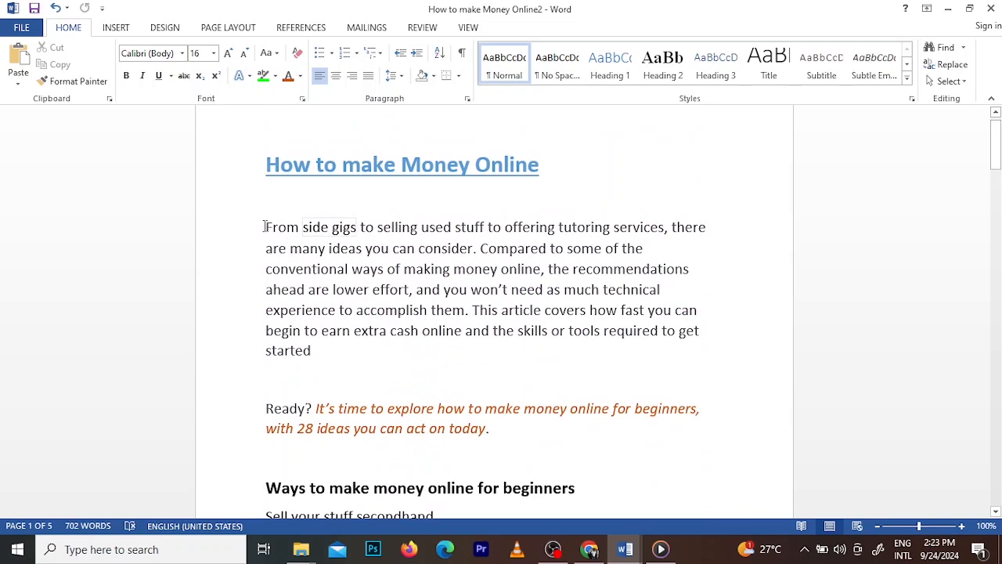
{"action": "left_click_drag", "start_coordinate": [264, 227], "coordinate": [335, 348]}
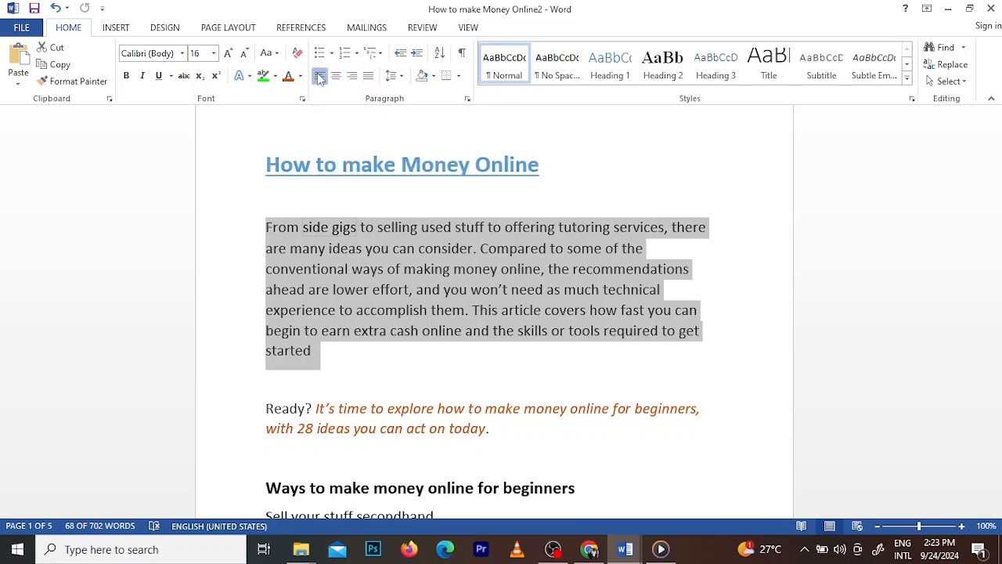
{"action": "key", "text": "ctrl+j"}
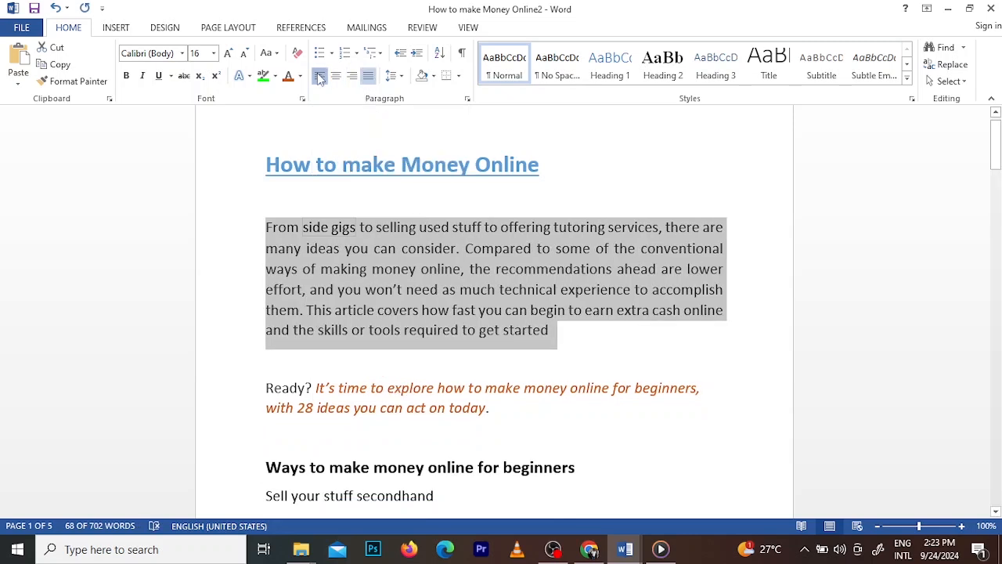
{"action": "left_click", "coordinate": [320, 76]}
{"action": "key", "text": "ctrl+j"}
Step: Try center alignment on the three paragraphs below "What to know:", from "Each marketplace" to "into selling online", and restore their left alignment
{"action": "left_click_drag", "start_coordinate": [996, 165], "coordinate": [996, 286]}
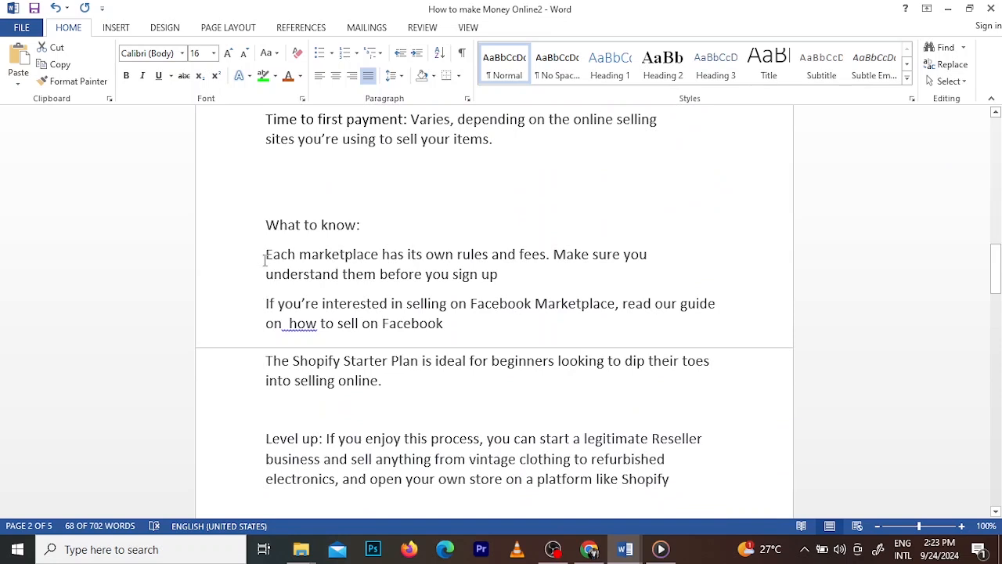
{"action": "left_click_drag", "start_coordinate": [266, 253], "coordinate": [427, 394]}
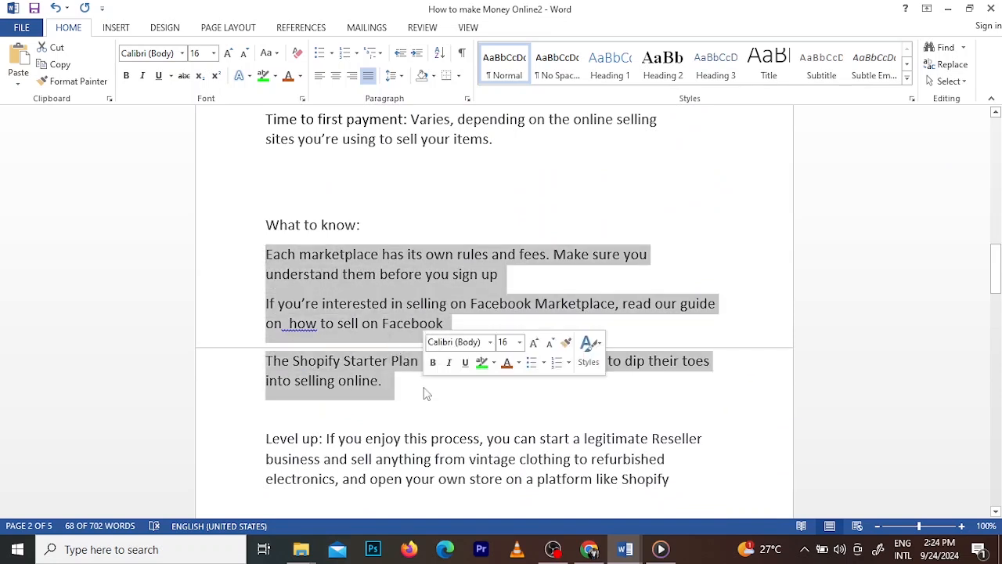
{"action": "left_click", "coordinate": [335, 76]}
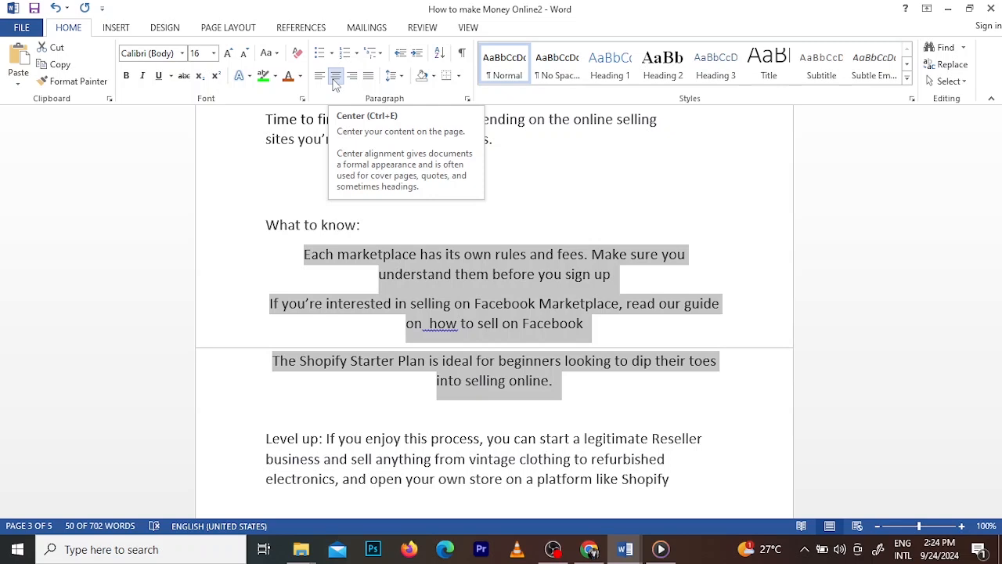
{"action": "left_click", "coordinate": [334, 78]}
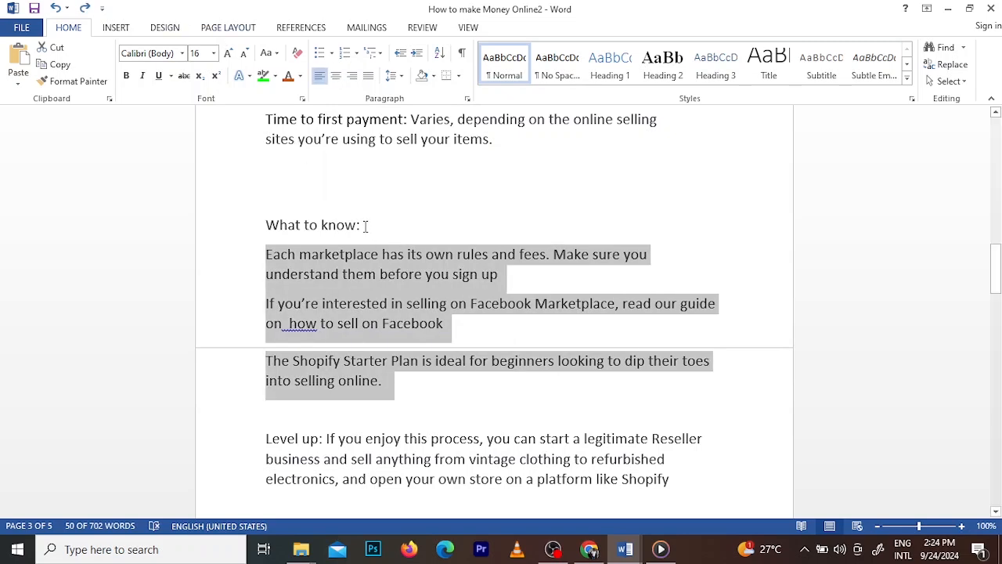
Step: Center the "What to know:" line above the "Each marketplace has its own rules and fees" paragraph
{"action": "left_click_drag", "start_coordinate": [368, 226], "coordinate": [266, 225]}
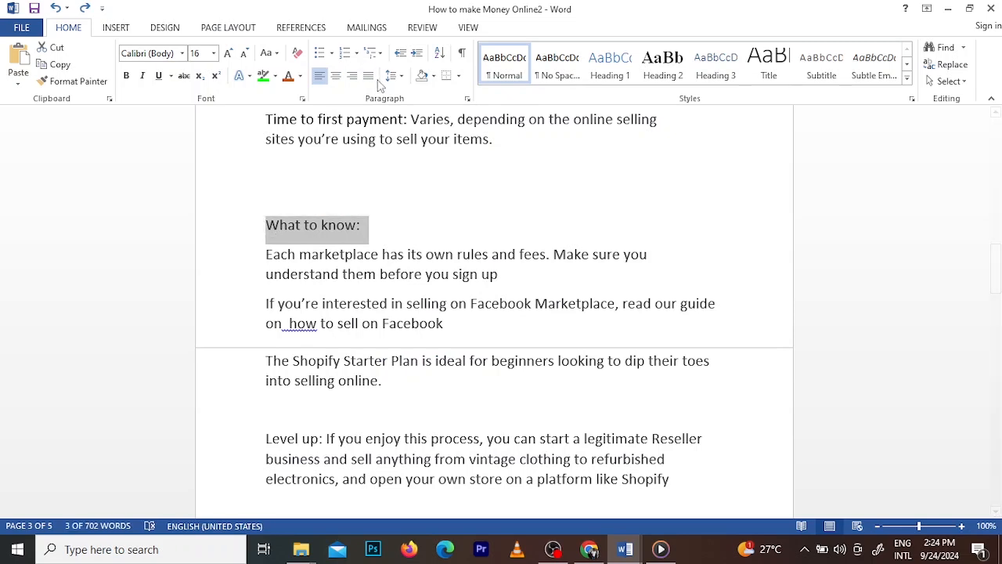
{"action": "left_click", "coordinate": [336, 76]}
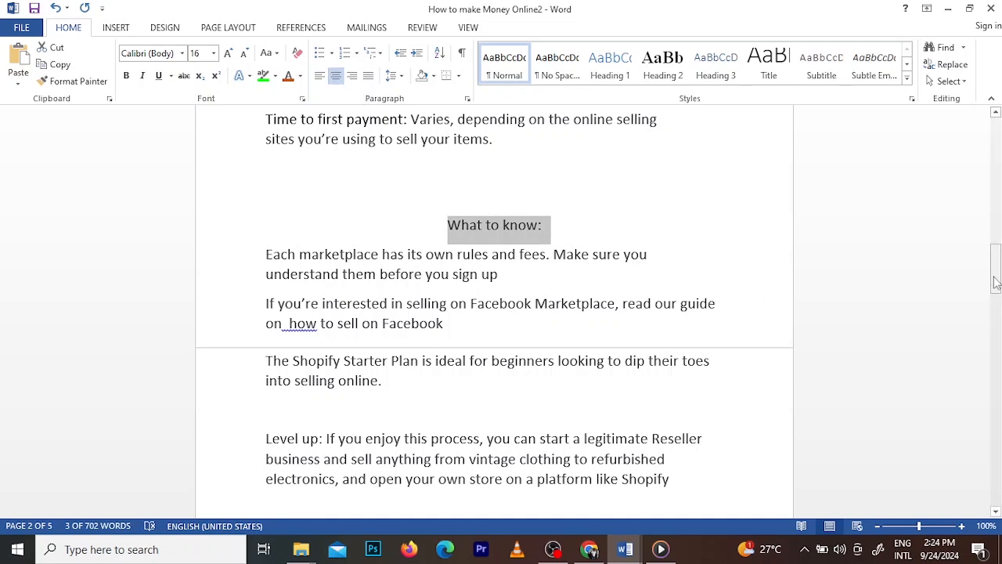
Step: Right-align the paragraph under the "Become a virtual assistant" heading on page 3
{"action": "left_click_drag", "start_coordinate": [998, 291], "coordinate": [997, 333]}
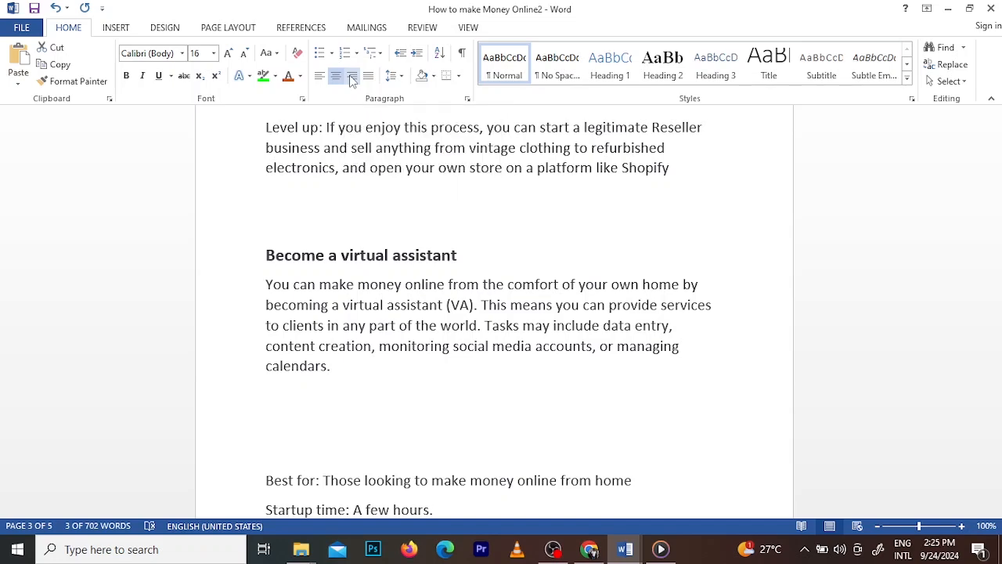
{"action": "left_click_drag", "start_coordinate": [995, 321], "coordinate": [996, 332]}
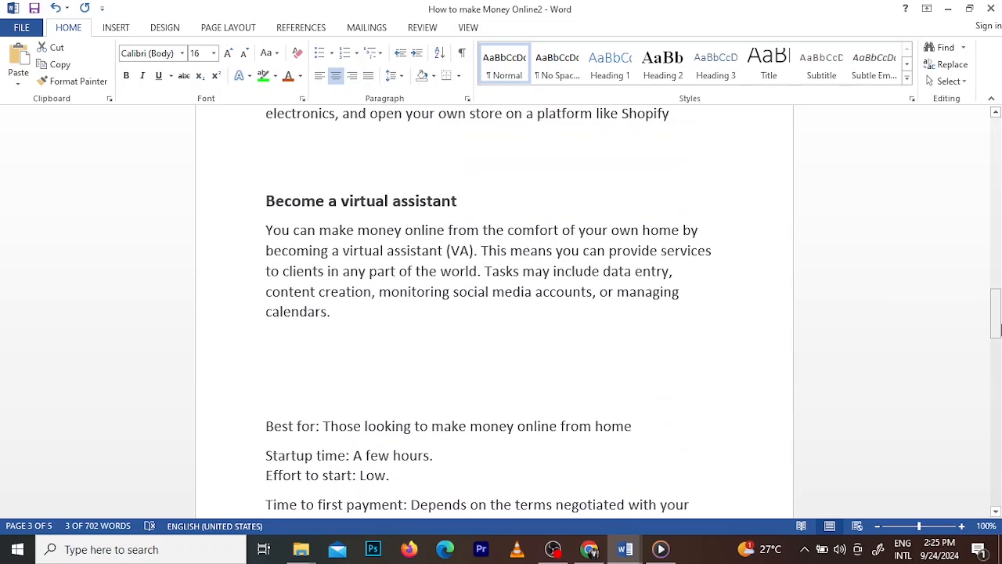
{"action": "left_click", "coordinate": [267, 232]}
{"action": "left_click_drag", "start_coordinate": [267, 231], "coordinate": [367, 316]}
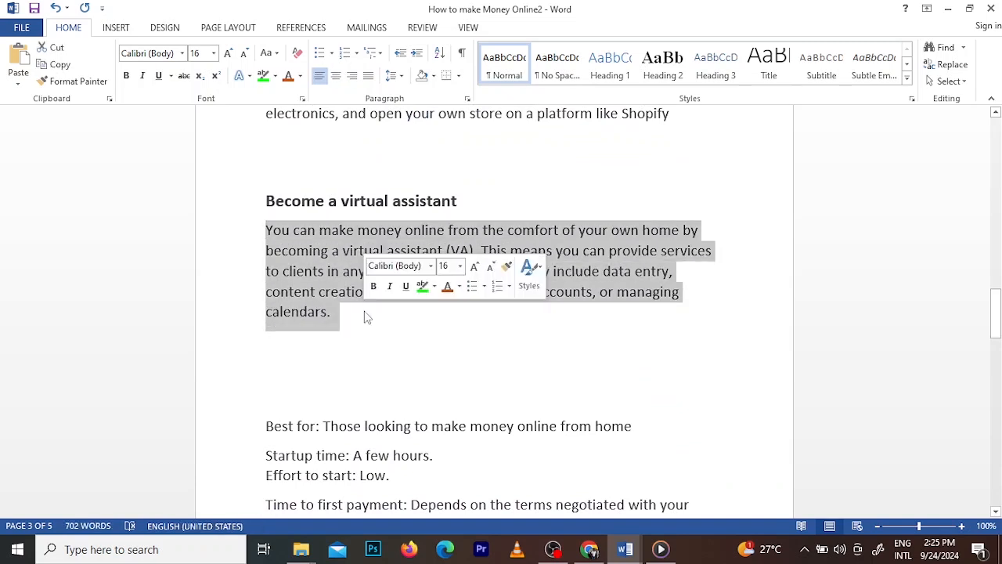
{"action": "left_click", "coordinate": [354, 77]}
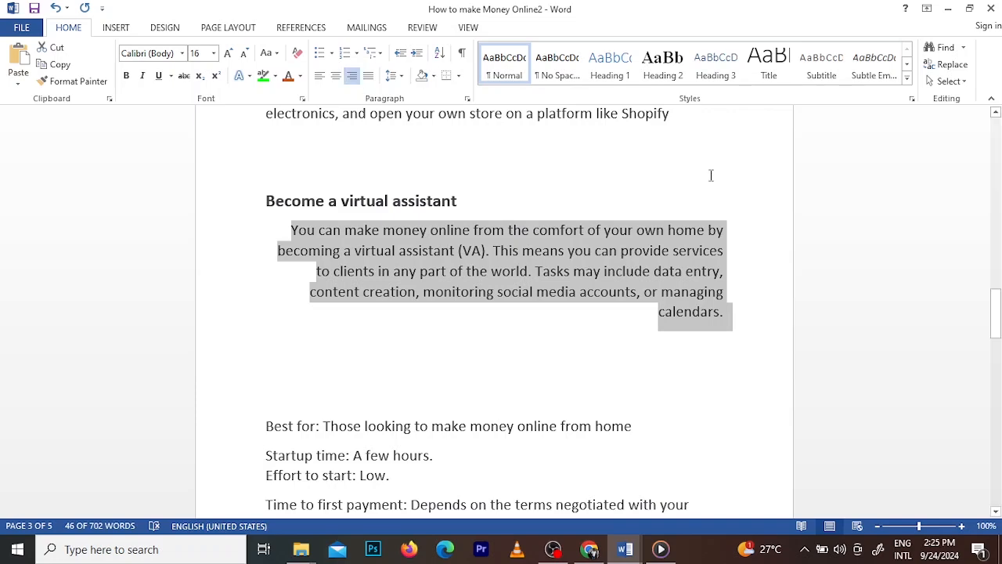
Step: Justify the two paragraphs below "What to Know:" from "Some clients are looking" to "sites like Upwork and Fiverr"
{"action": "mouse_move", "coordinate": [996, 329]}
{"action": "left_mouse_down"}
{"action": "mouse_move", "coordinate": [995, 356]}
{"action": "mouse_move", "coordinate": [995, 338]}
{"action": "left_mouse_up"}
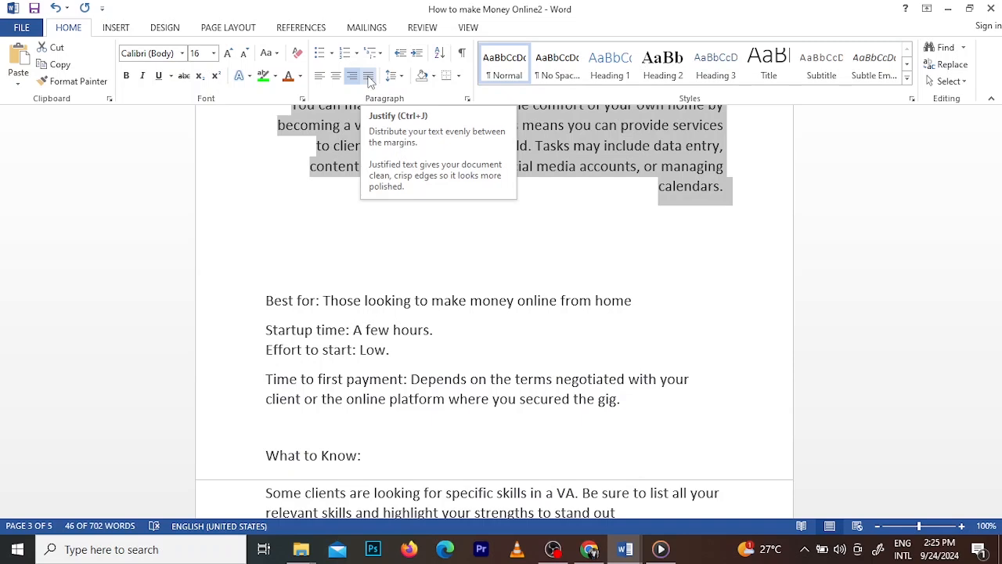
{"action": "scroll", "coordinate": [380, 344], "scroll_direction": "down", "scroll_amount": 4}
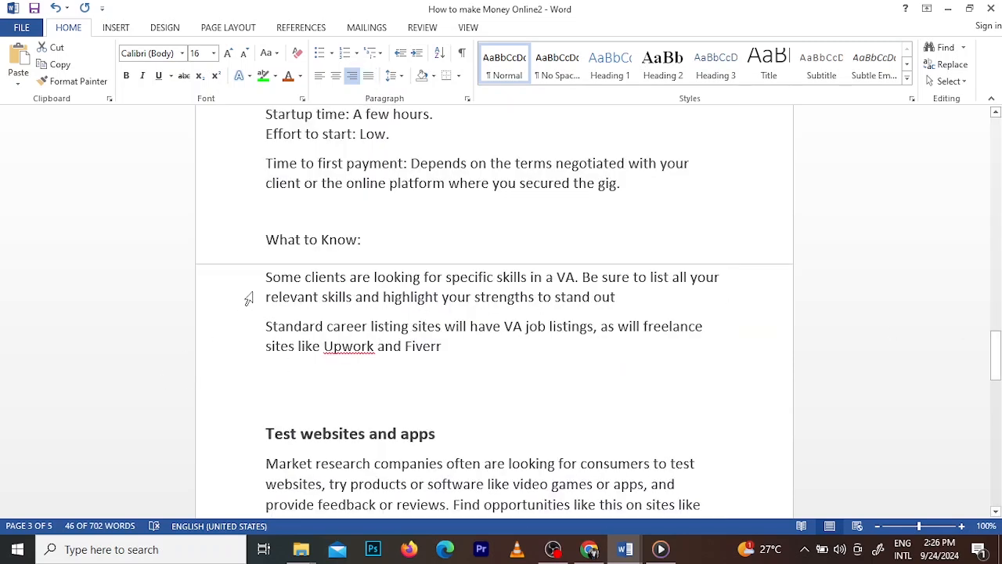
{"action": "left_click_drag", "start_coordinate": [265, 280], "coordinate": [471, 349]}
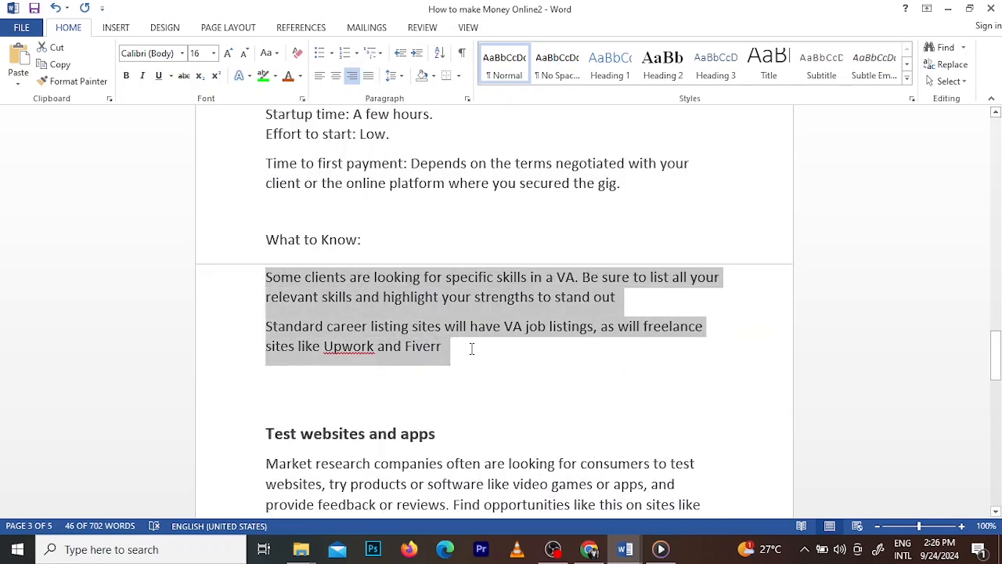
{"action": "left_click", "coordinate": [368, 77]}
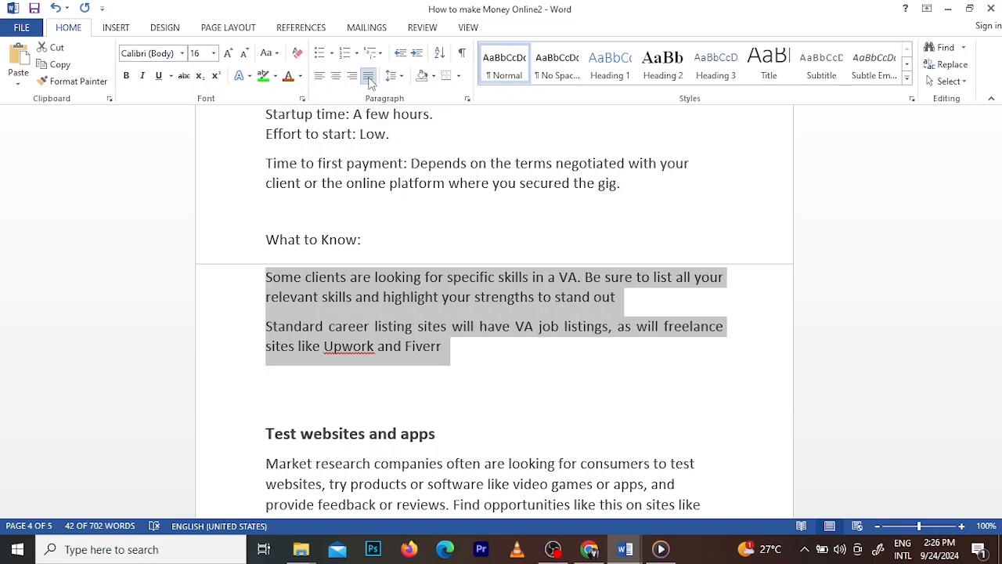
{"action": "left_click", "coordinate": [369, 77]}
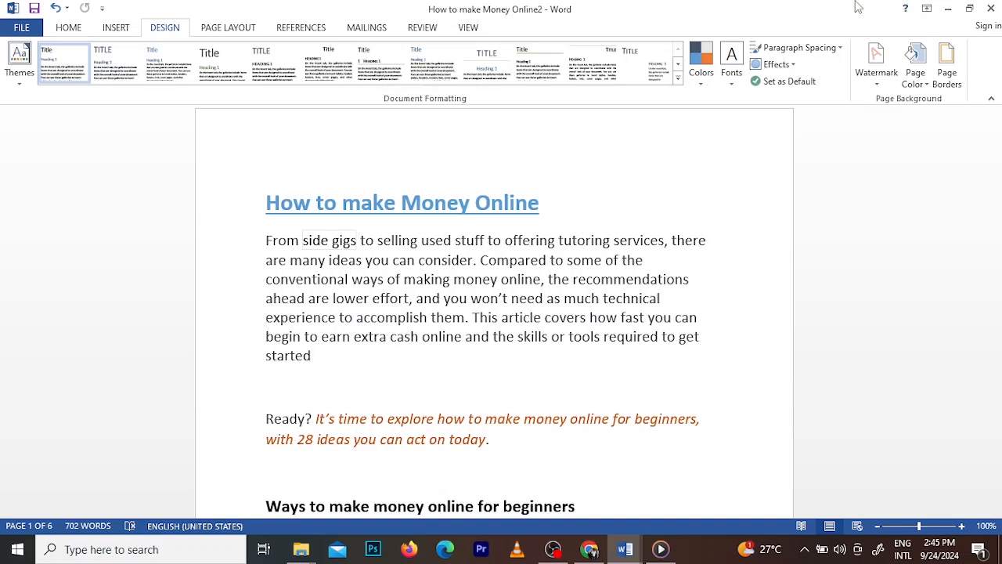
Step: Set the line spacing of the "How to make Money Online" title to 1.5
{"action": "left_click", "coordinate": [560, 210]}
{"action": "left_click", "coordinate": [71, 29]}
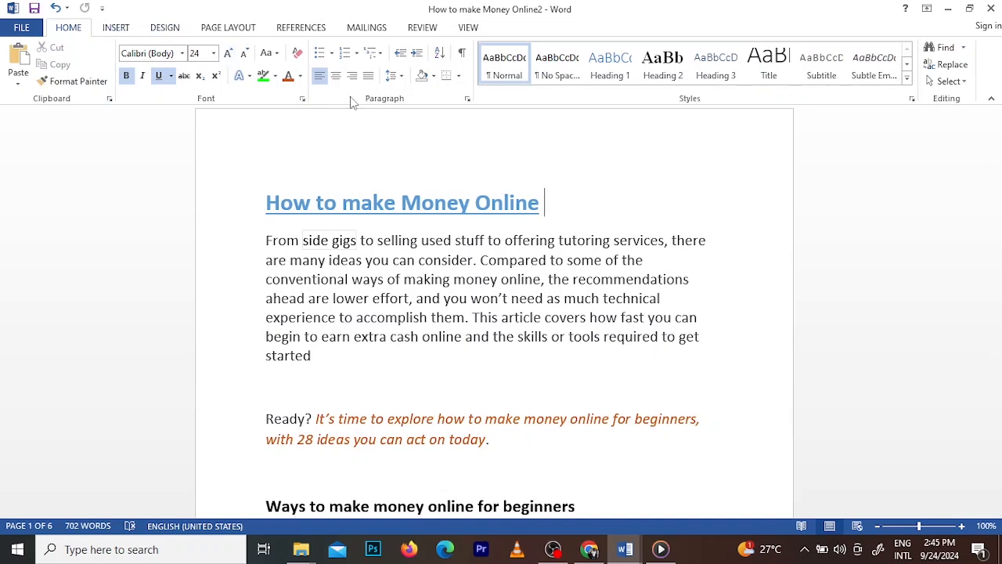
{"action": "left_click", "coordinate": [400, 82]}
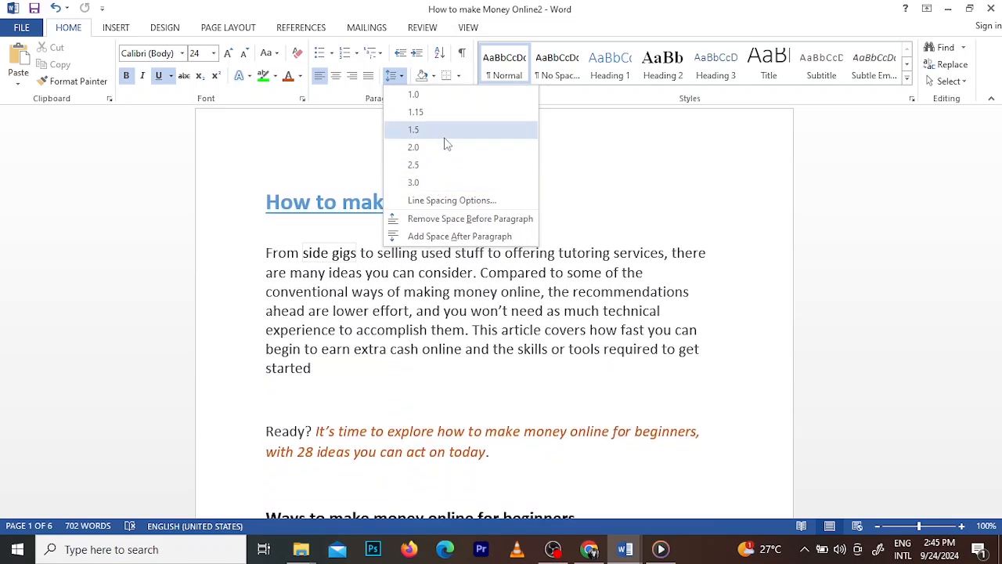
{"action": "left_click", "coordinate": [444, 134]}
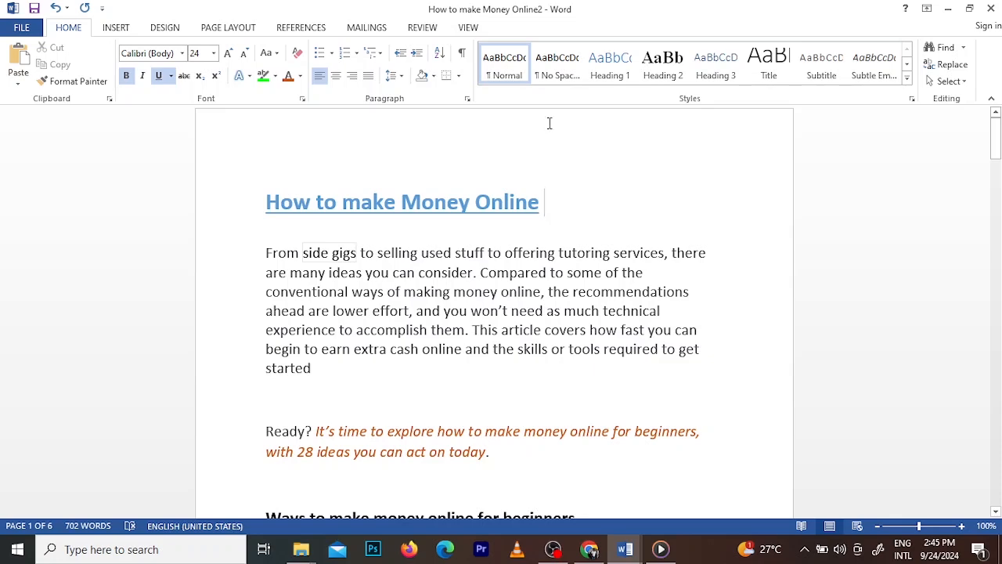
Step: Show the paragraph marks and other hidden formatting symbols in the document
{"action": "mouse_move", "coordinate": [996, 159]}
{"action": "left_mouse_down"}
{"action": "mouse_move", "coordinate": [996, 169]}
{"action": "mouse_move", "coordinate": [996, 157]}
{"action": "left_mouse_up"}
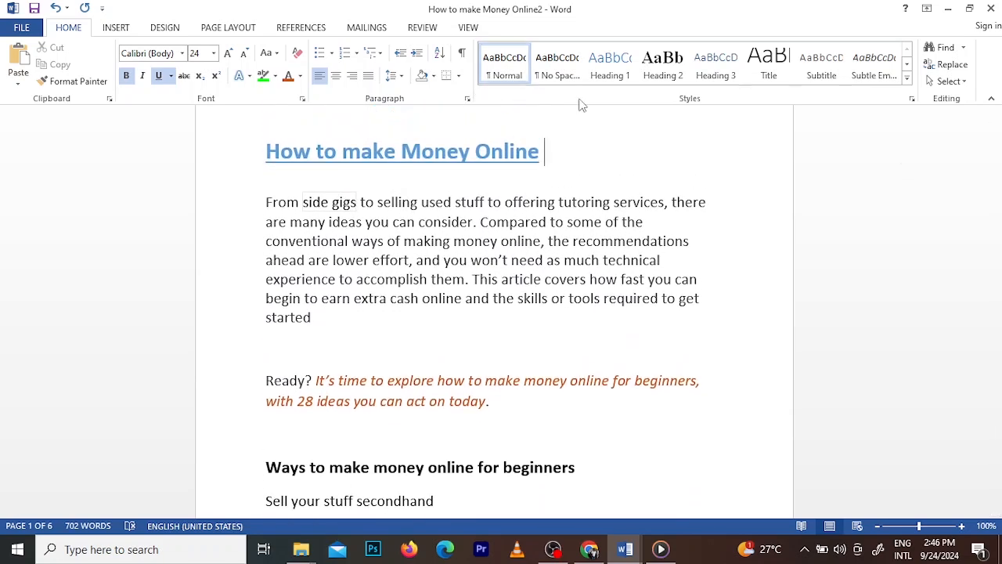
{"action": "left_click", "coordinate": [465, 58]}
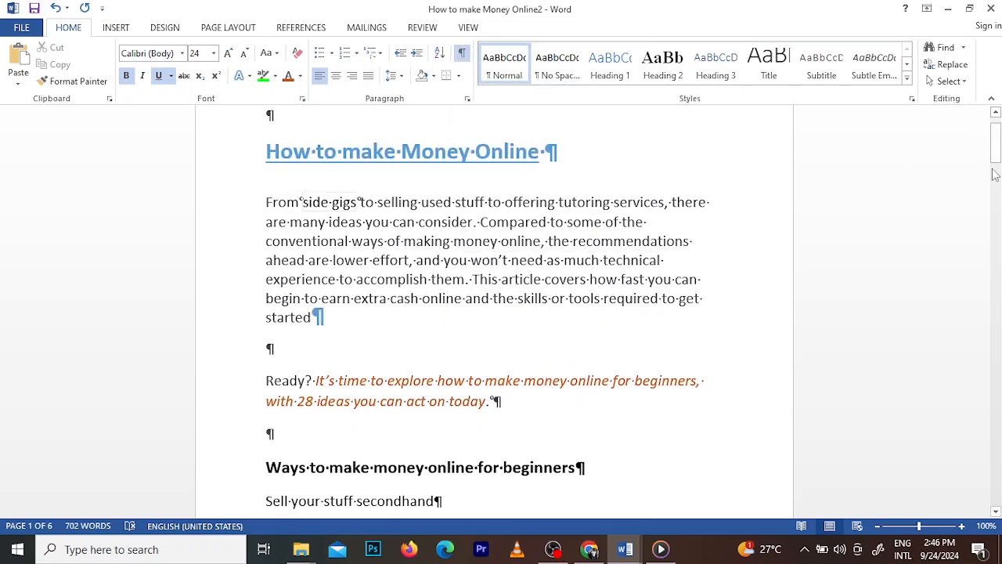
Step: Select the three paragraphs from "Each marketplace" to "into selling online" on page 3 and check their line spacing options
{"action": "left_click_drag", "start_coordinate": [996, 155], "coordinate": [995, 280]}
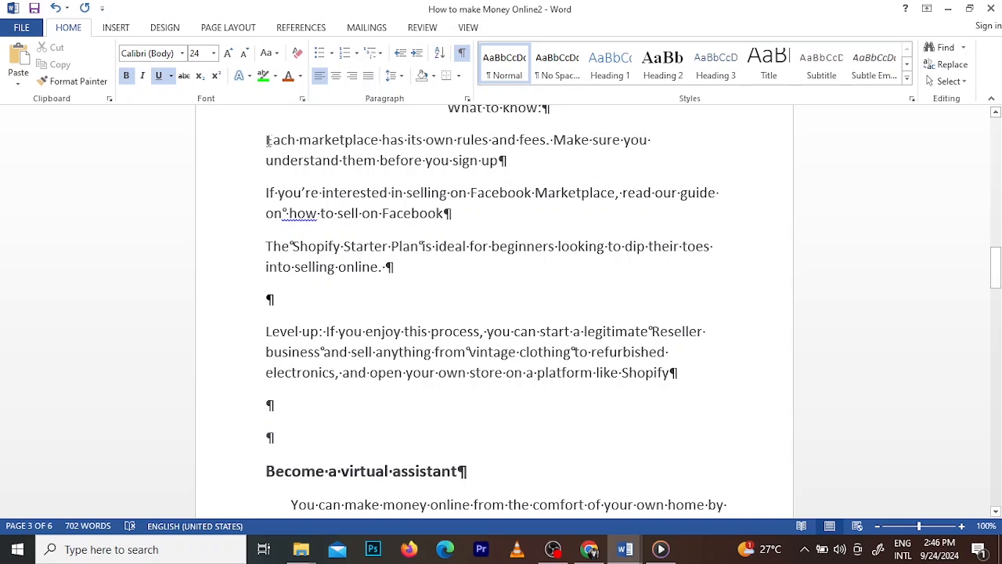
{"action": "left_click_drag", "start_coordinate": [283, 144], "coordinate": [410, 266]}
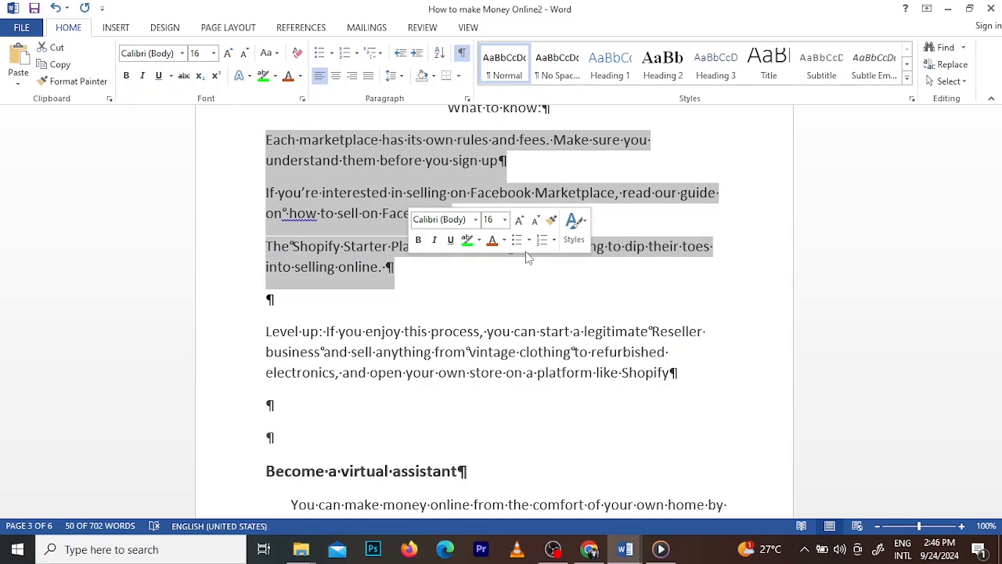
{"action": "left_click", "coordinate": [400, 76]}
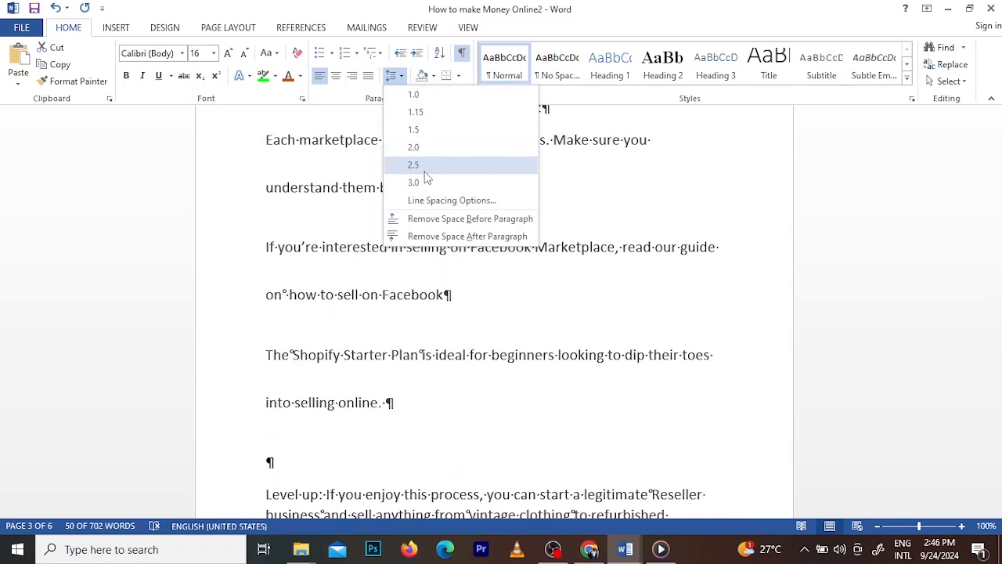
{"action": "left_click", "coordinate": [478, 209]}
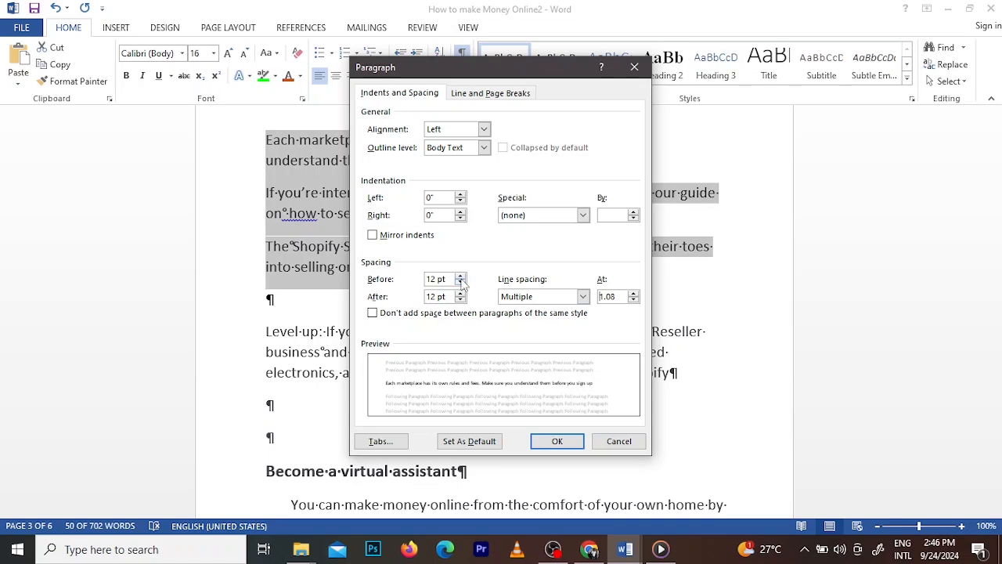
{"action": "left_click", "coordinate": [558, 443]}
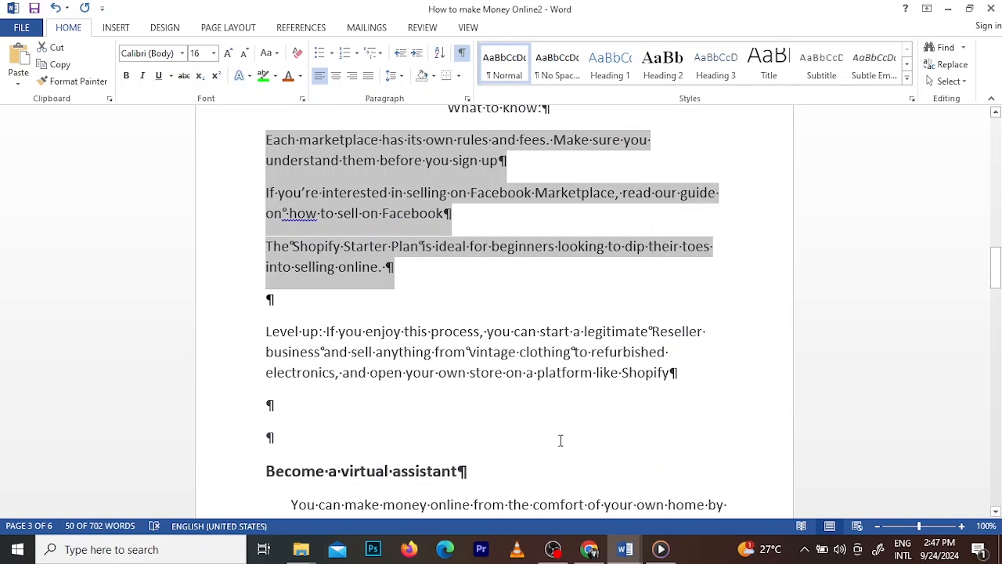
Step: Set the spacing before and after the three selected paragraphs below "What to know:" to 18 pt each
{"action": "left_click", "coordinate": [403, 78]}
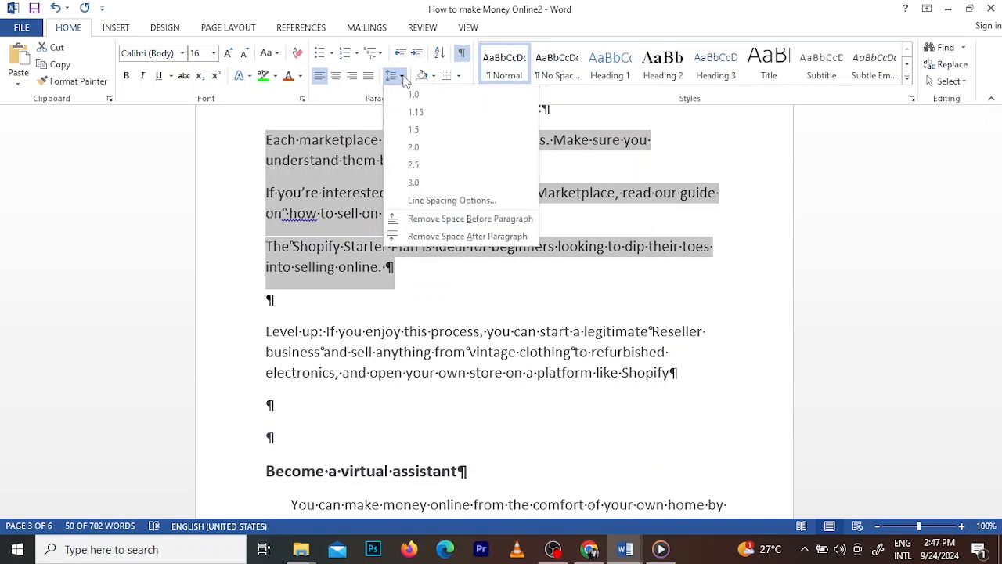
{"action": "left_click", "coordinate": [452, 201]}
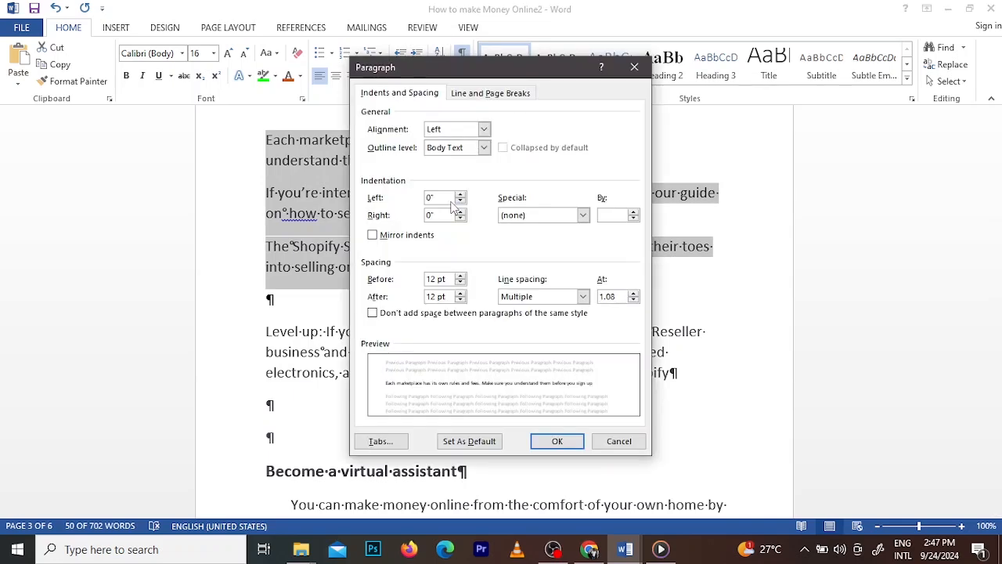
{"action": "left_click", "coordinate": [461, 283]}
{"action": "double_click", "coordinate": [461, 276]}
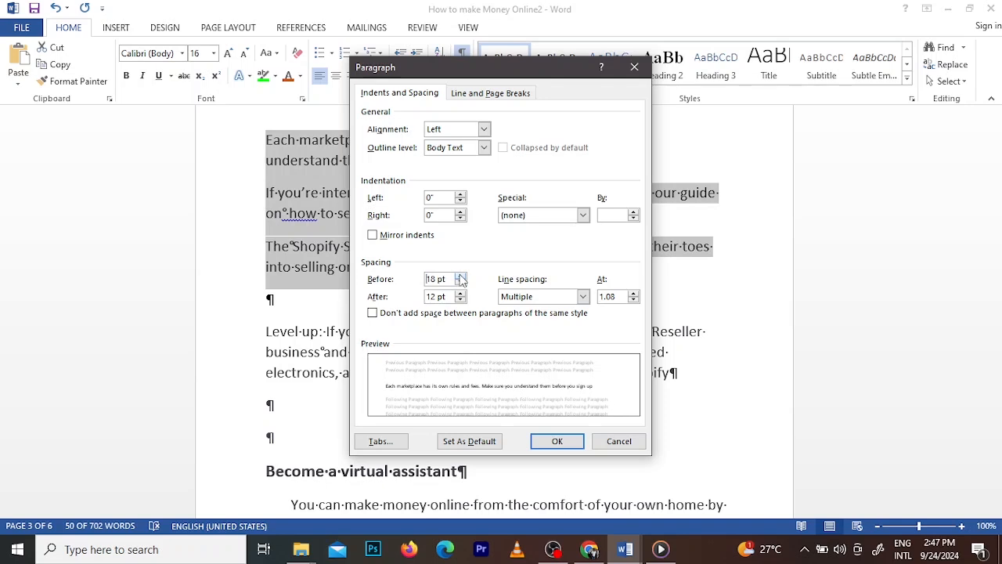
{"action": "left_click", "coordinate": [461, 282]}
{"action": "left_click", "coordinate": [461, 283]}
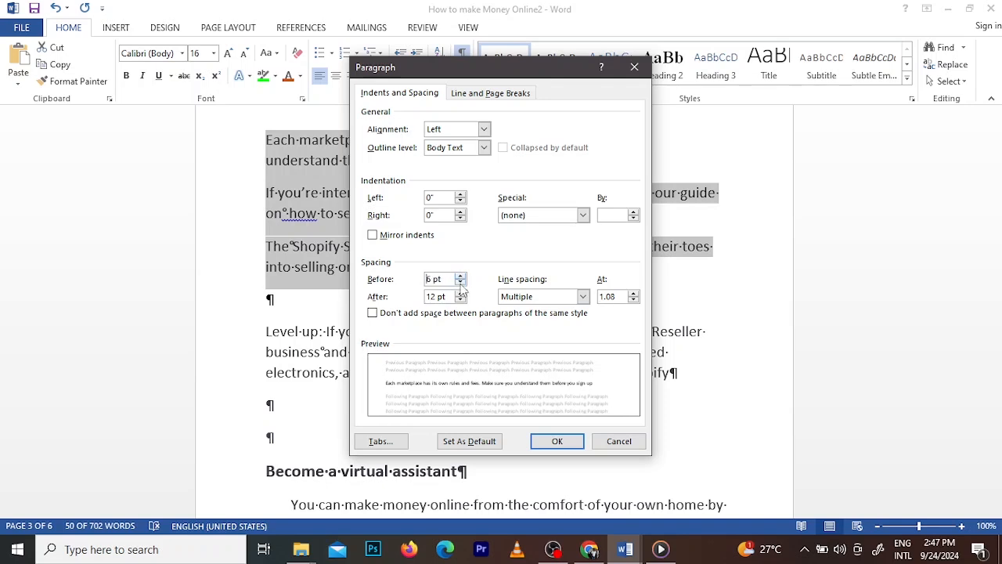
{"action": "double_click", "coordinate": [461, 277]}
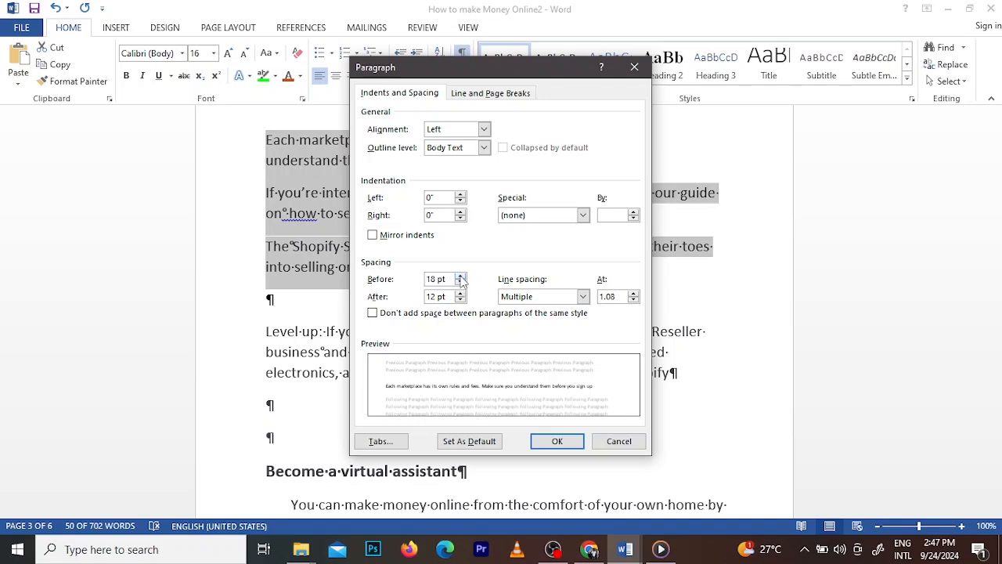
{"action": "left_click", "coordinate": [461, 284]}
{"action": "left_click", "coordinate": [461, 283]}
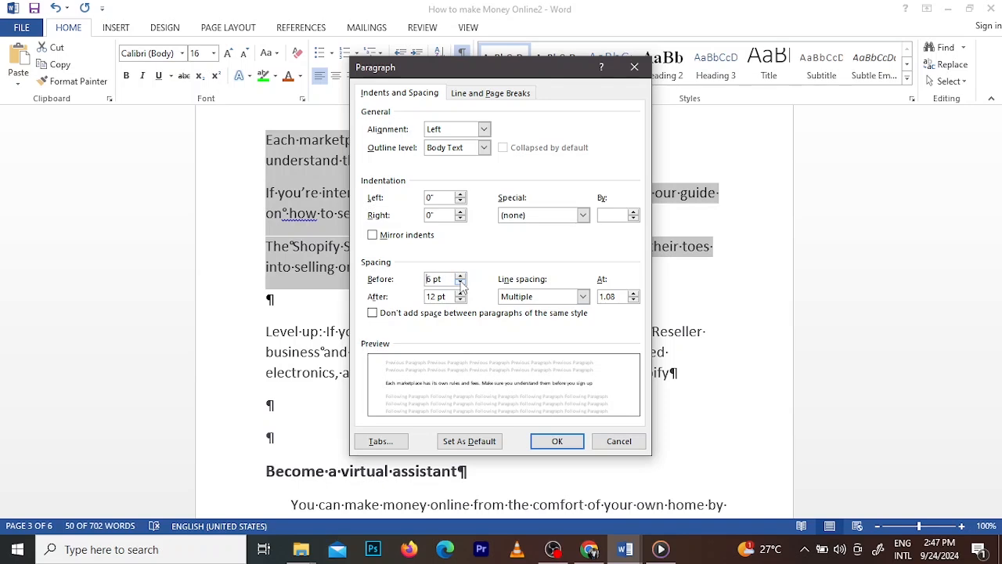
{"action": "left_click", "coordinate": [461, 275]}
{"action": "left_click", "coordinate": [461, 275]}
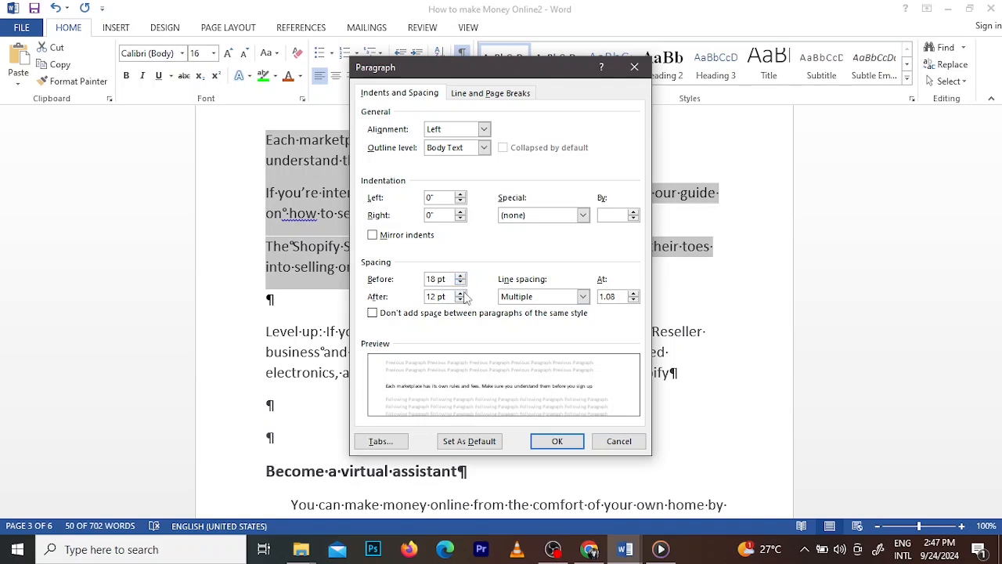
{"action": "left_click", "coordinate": [461, 293]}
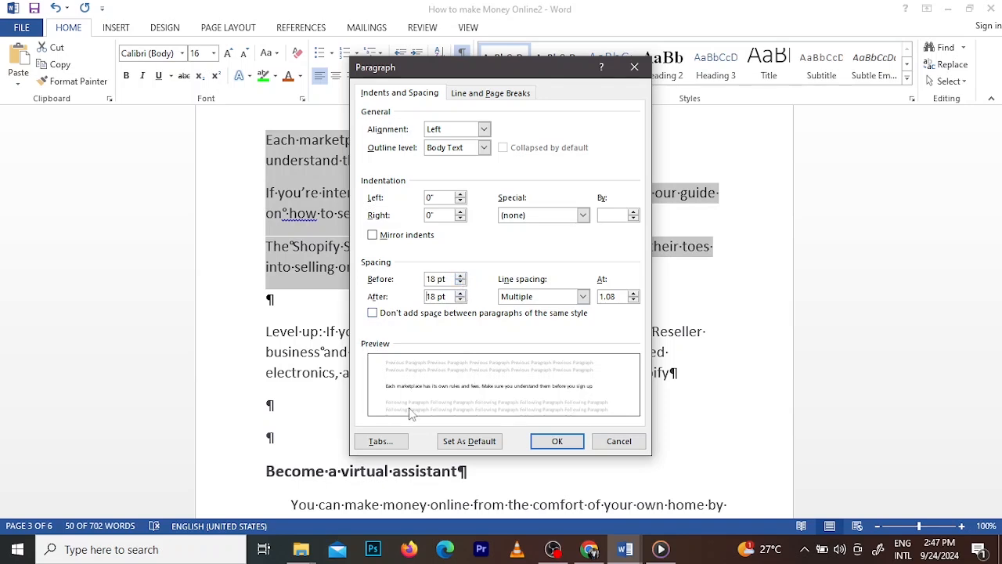
{"action": "left_click", "coordinate": [558, 441]}
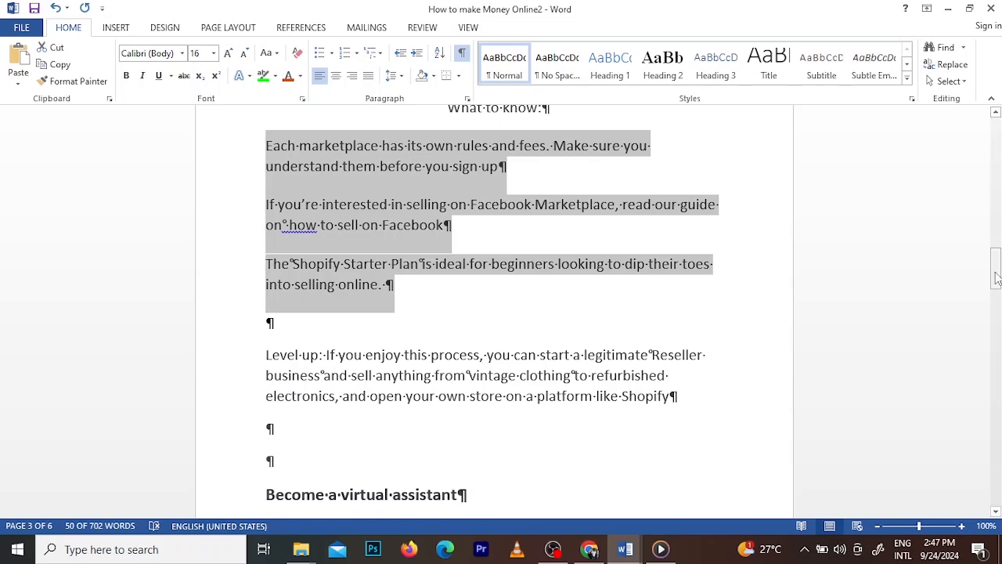
Step: Hide the paragraph marks and other formatting symbols
{"action": "left_click_drag", "start_coordinate": [992, 286], "coordinate": [994, 229]}
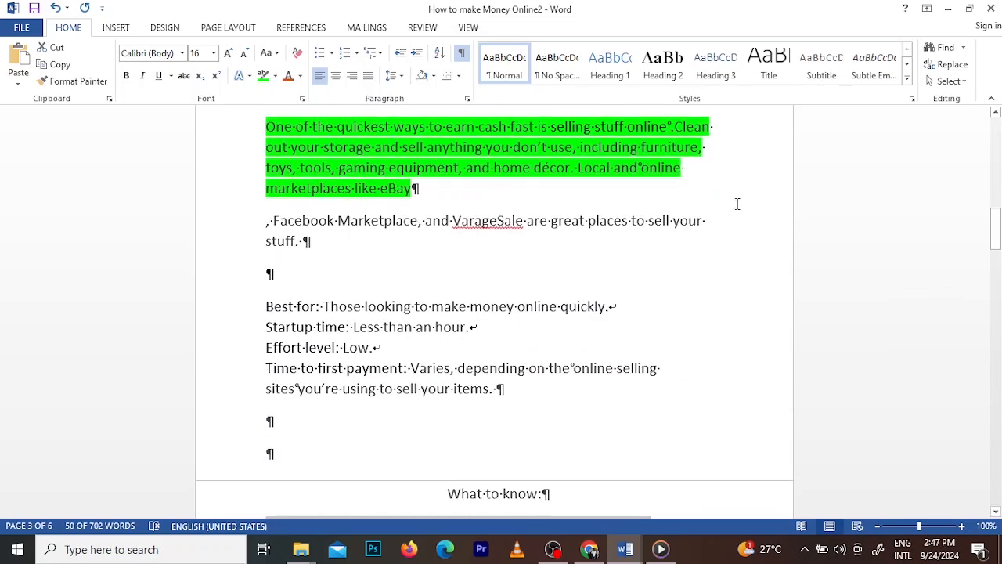
{"action": "left_click", "coordinate": [462, 53]}
Step: Set the document's custom default paragraph spacing to 18 pt before and 18 pt after, for this document only
{"action": "left_click_drag", "start_coordinate": [997, 225], "coordinate": [996, 118]}
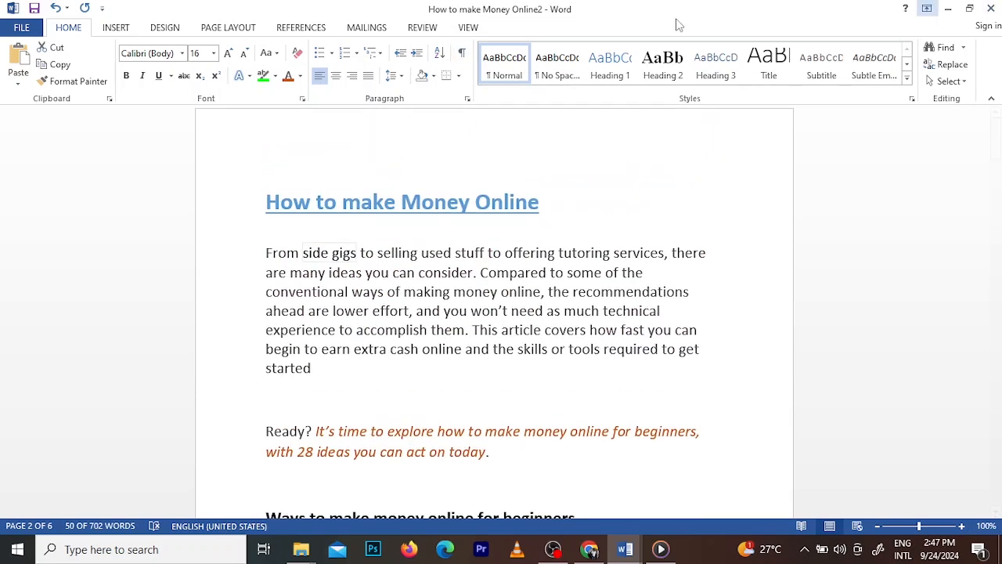
{"action": "left_click", "coordinate": [167, 30]}
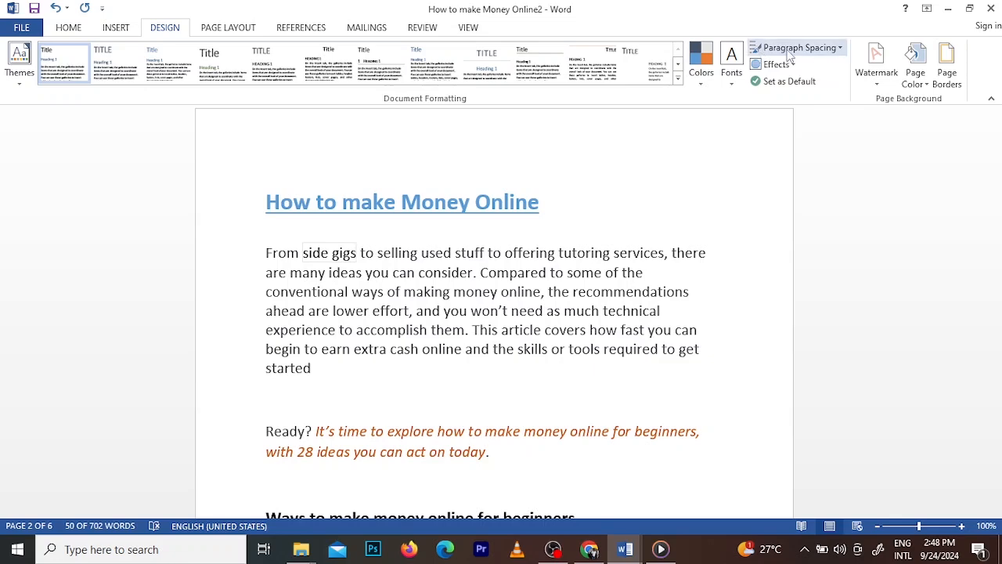
{"action": "left_click", "coordinate": [839, 49]}
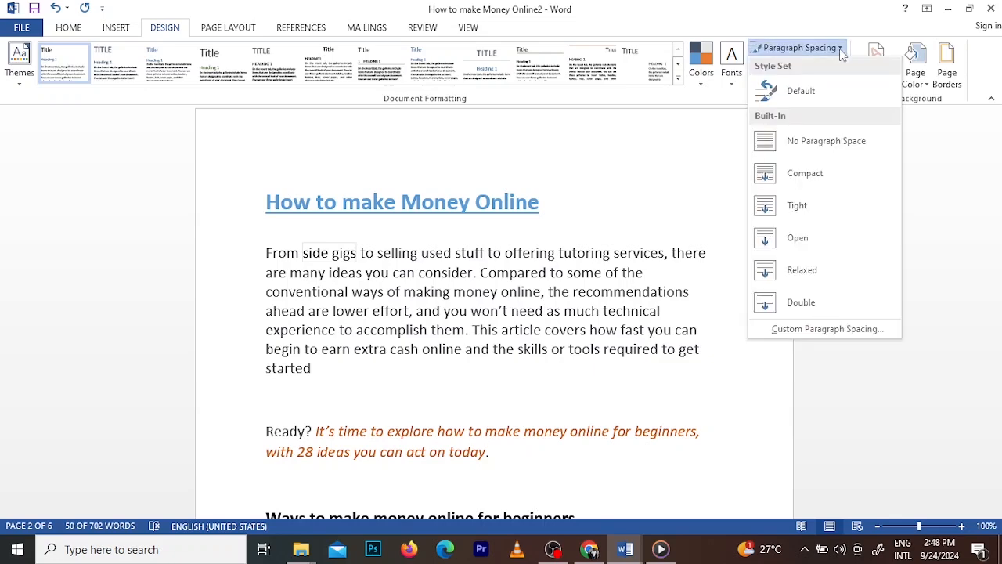
{"action": "left_click", "coordinate": [849, 330]}
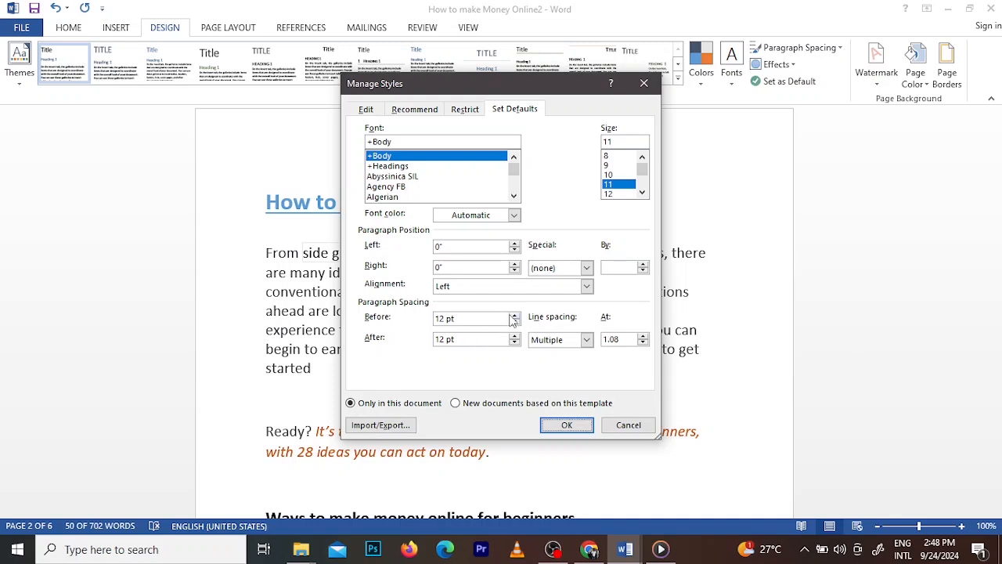
{"action": "left_click", "coordinate": [515, 315]}
{"action": "left_click", "coordinate": [514, 335]}
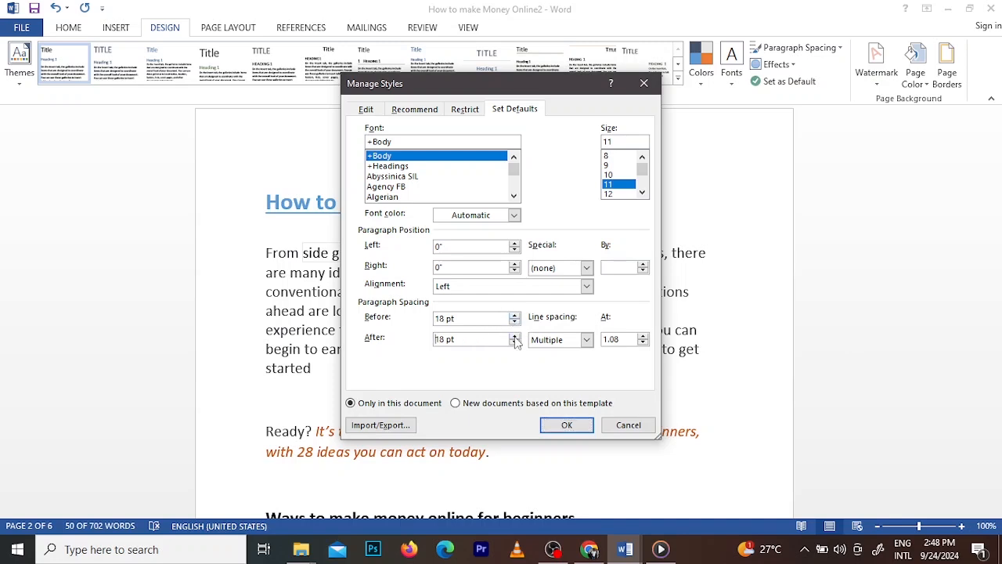
{"action": "left_click", "coordinate": [568, 425]}
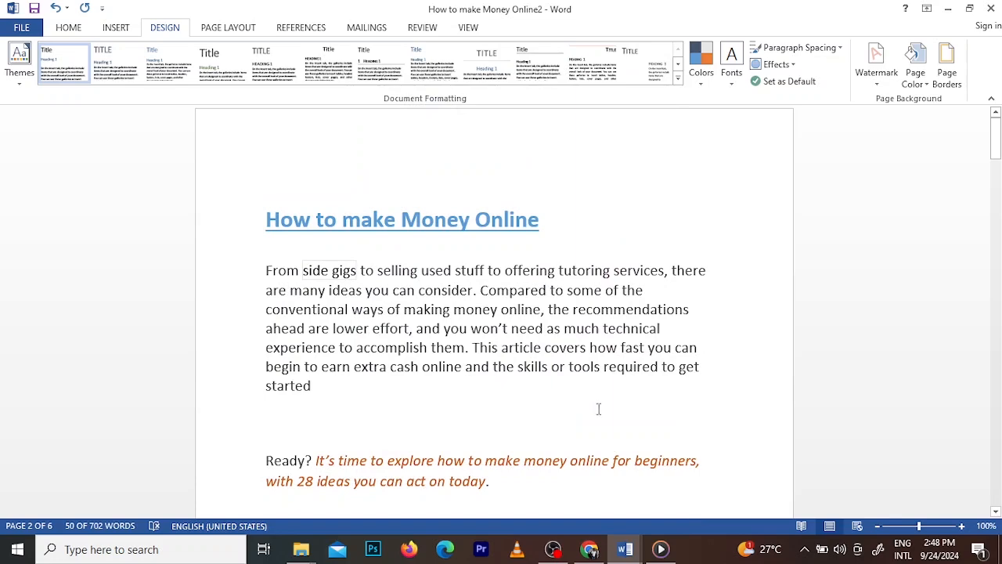
{"action": "left_click_drag", "start_coordinate": [995, 154], "coordinate": [998, 302]}
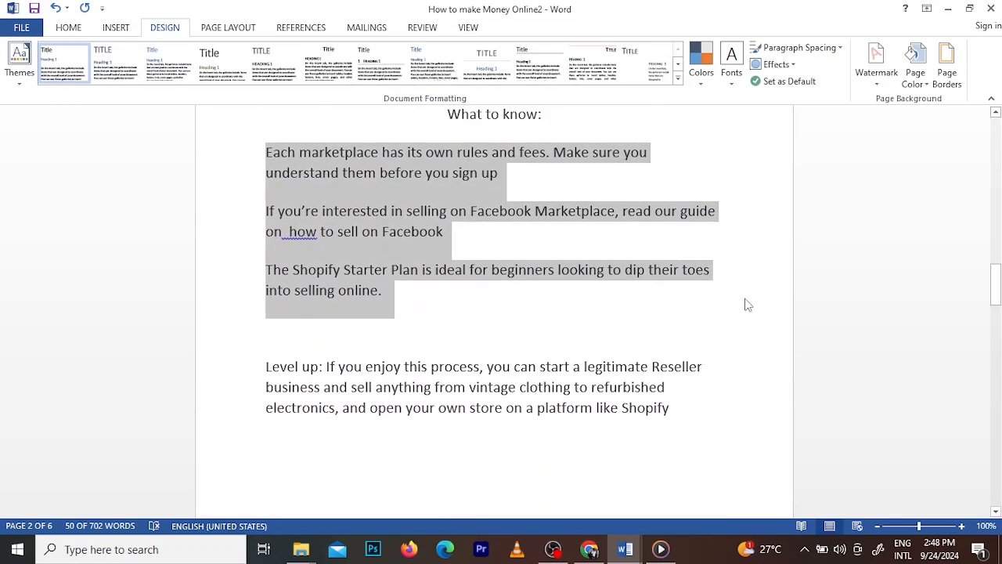
{"action": "left_click", "coordinate": [749, 325]}
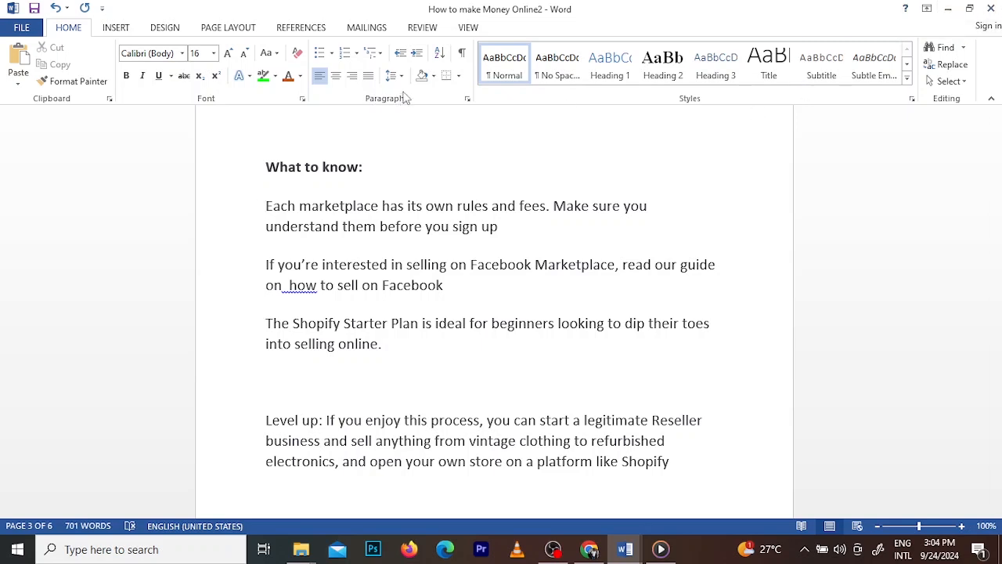
Step: Increase the indent of the "Each marketplace has its own rules and fees" paragraph by four levels
{"action": "left_click", "coordinate": [418, 56]}
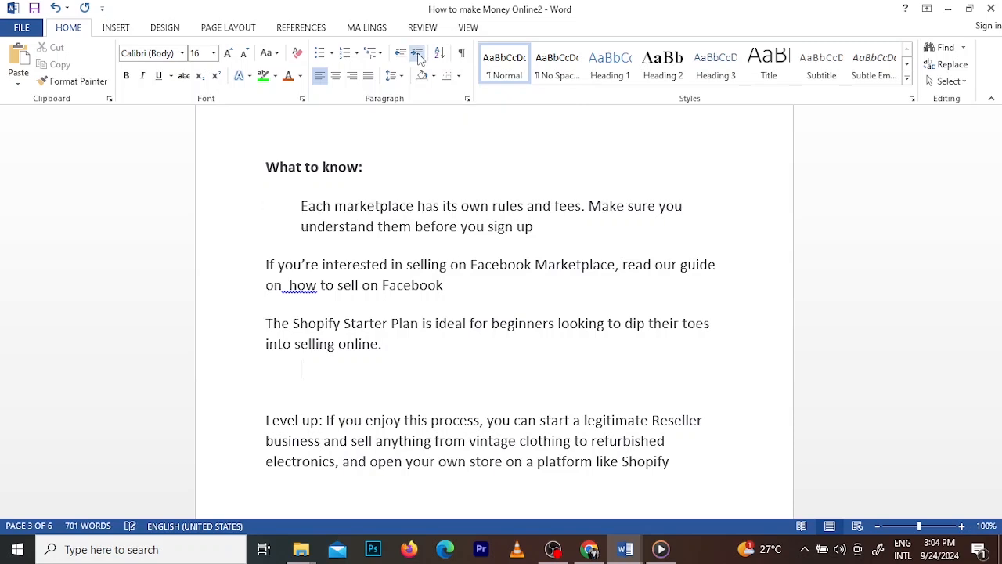
{"action": "left_click", "coordinate": [418, 57]}
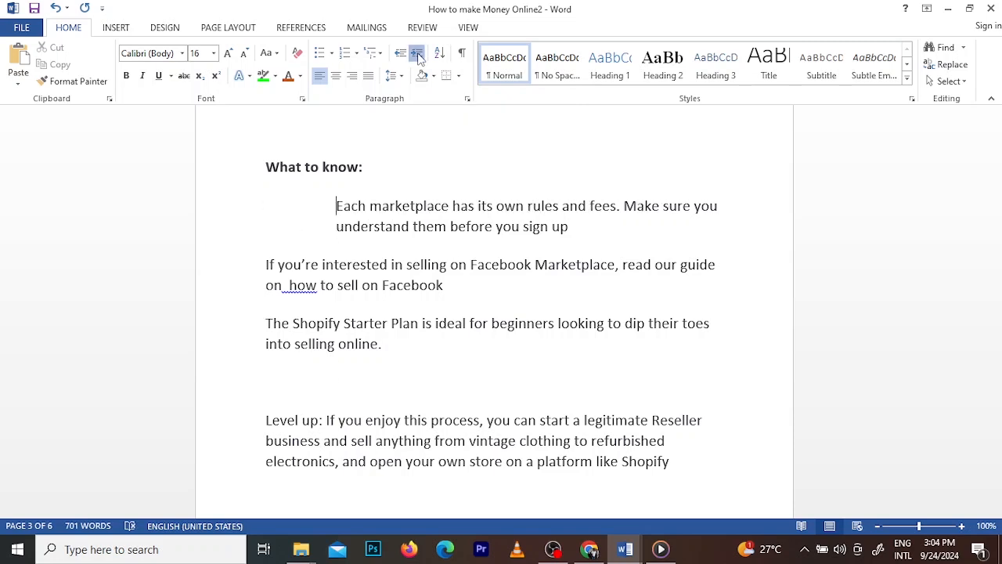
{"action": "left_click", "coordinate": [418, 56]}
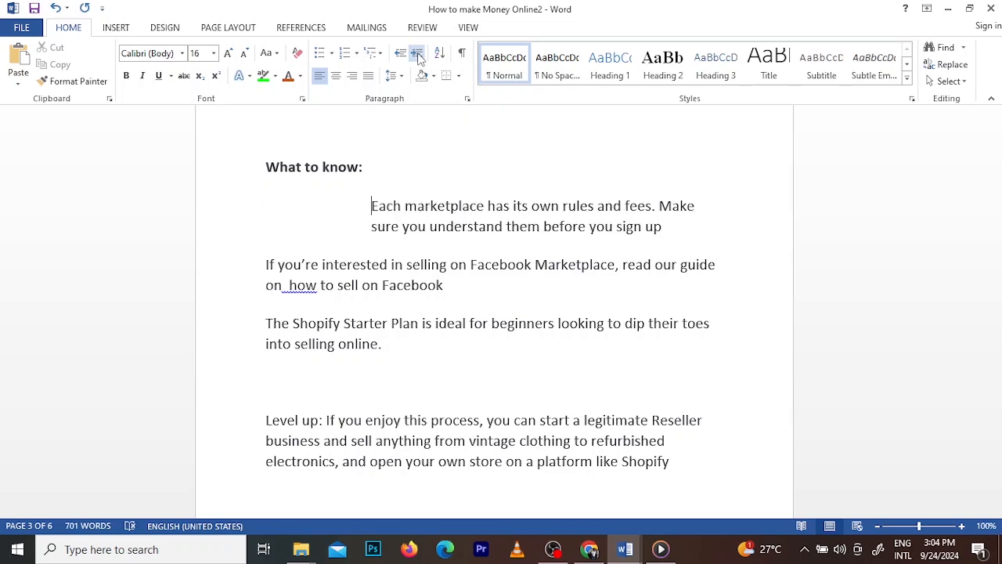
{"action": "left_click", "coordinate": [417, 53]}
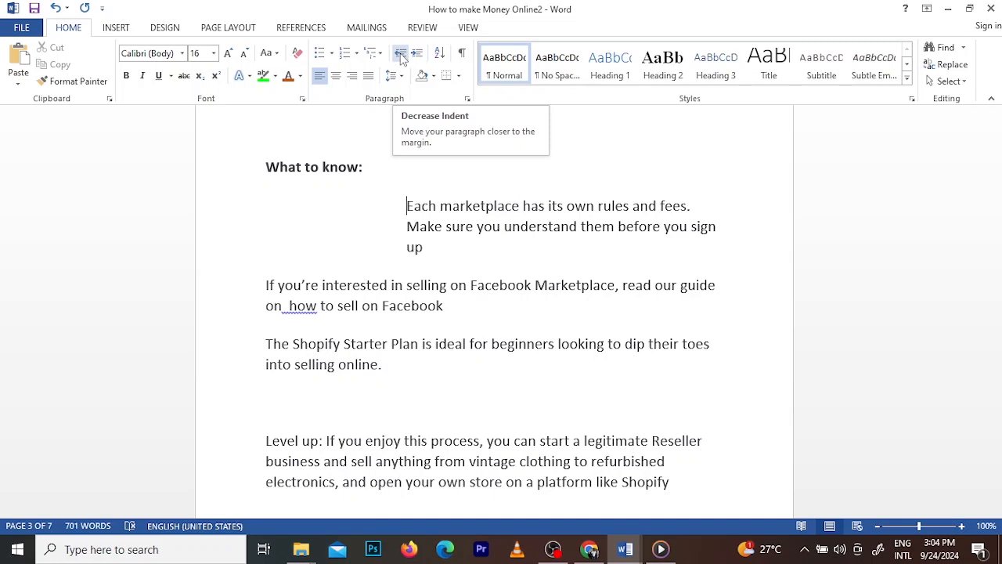
Step: Decrease the indent of the "Each marketplace" paragraph by four levels, back to the margin
{"action": "left_click", "coordinate": [401, 53]}
{"action": "left_click", "coordinate": [401, 54]}
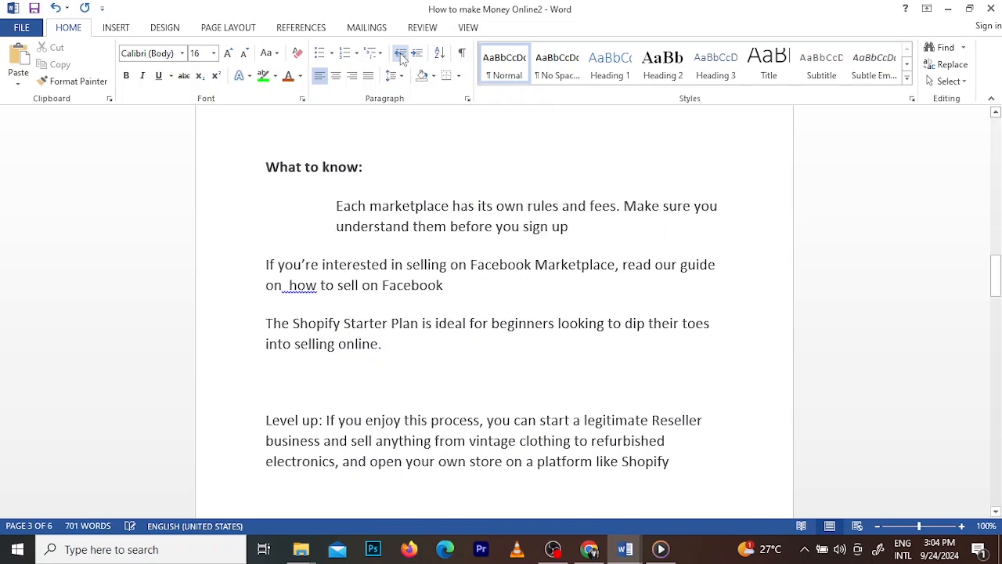
{"action": "left_click", "coordinate": [400, 53]}
{"action": "left_click", "coordinate": [400, 53]}
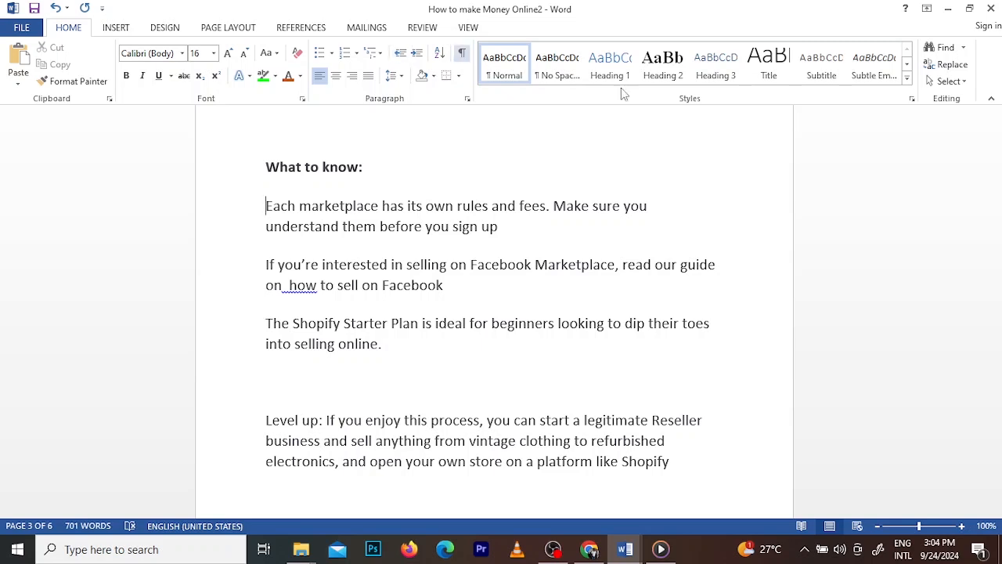
Step: Turn the six lines under "Ways to make money online for beginners" into a numbered list with 1) 2) 3) numbering
{"action": "left_click_drag", "start_coordinate": [994, 276], "coordinate": [996, 180]}
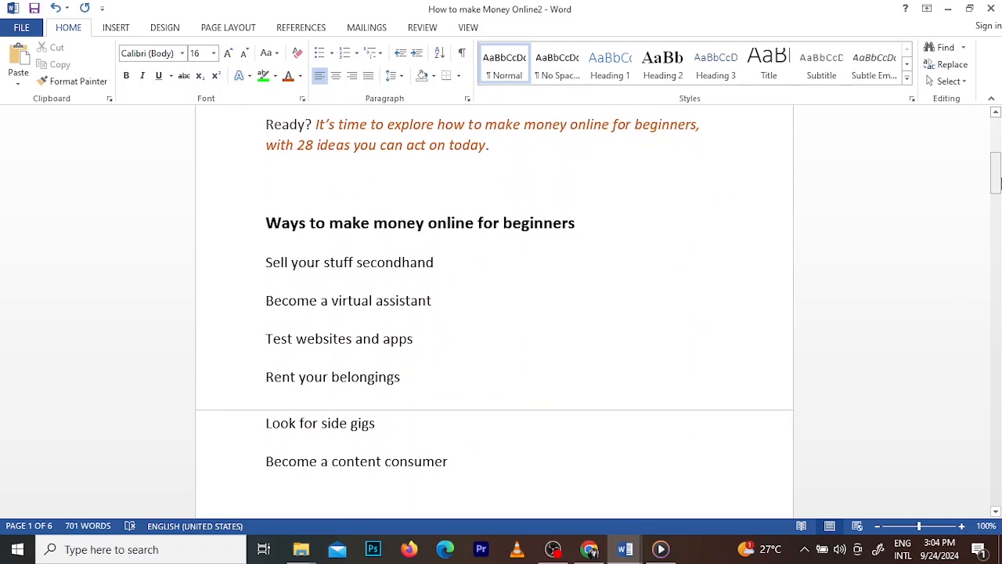
{"action": "left_click_drag", "start_coordinate": [997, 182], "coordinate": [996, 182]}
{"action": "left_click_drag", "start_coordinate": [267, 264], "coordinate": [460, 467]}
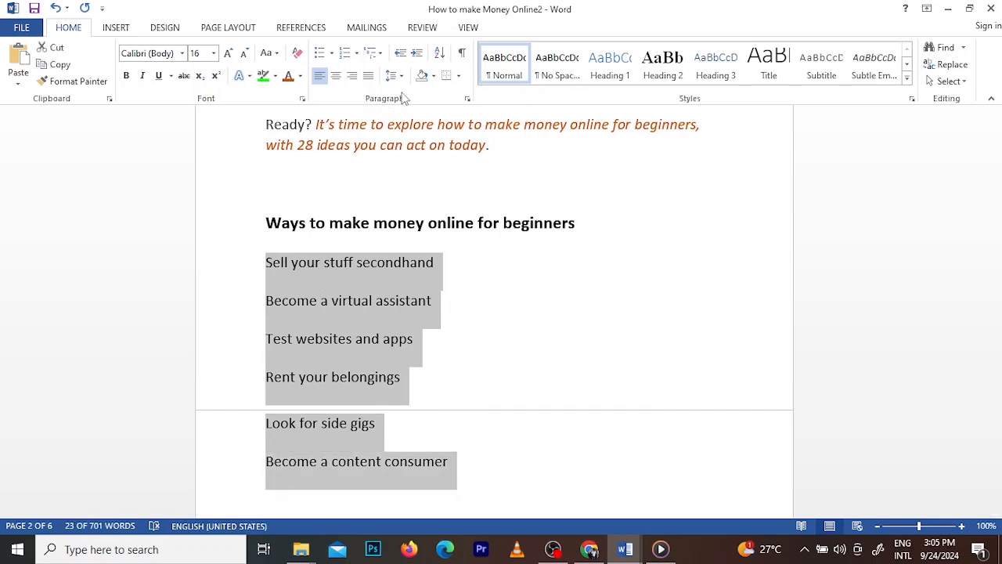
{"action": "left_click", "coordinate": [356, 58]}
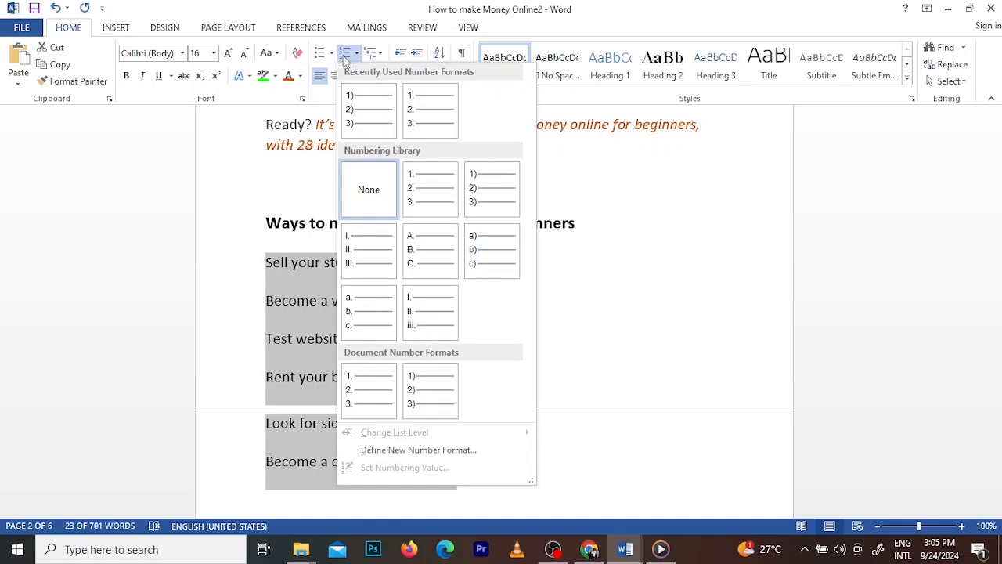
{"action": "left_click", "coordinate": [346, 58]}
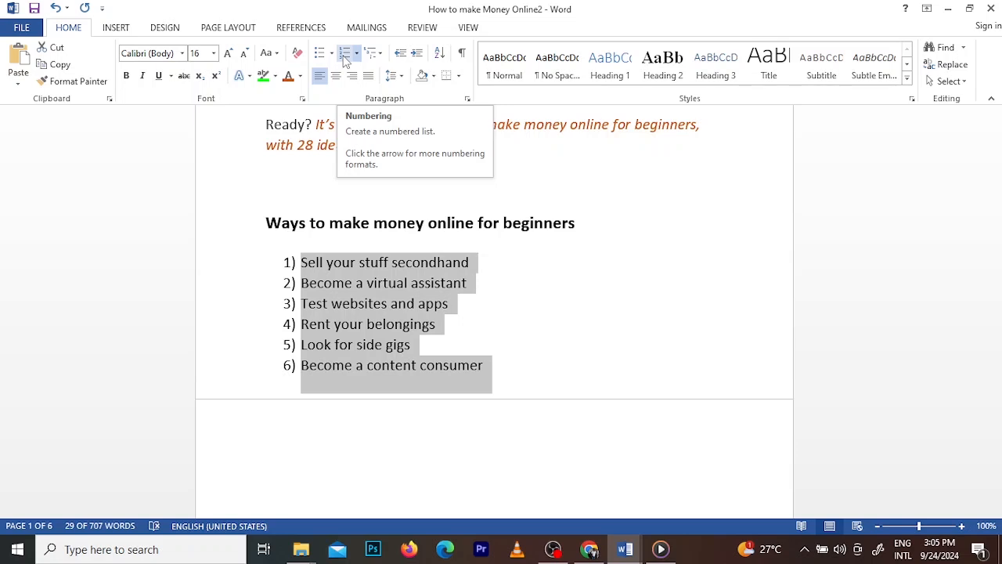
Step: Try the 1., I., A. and a) numbering formats on the six-item list, and return it to the 1) 2) 3) format
{"action": "left_click", "coordinate": [357, 53]}
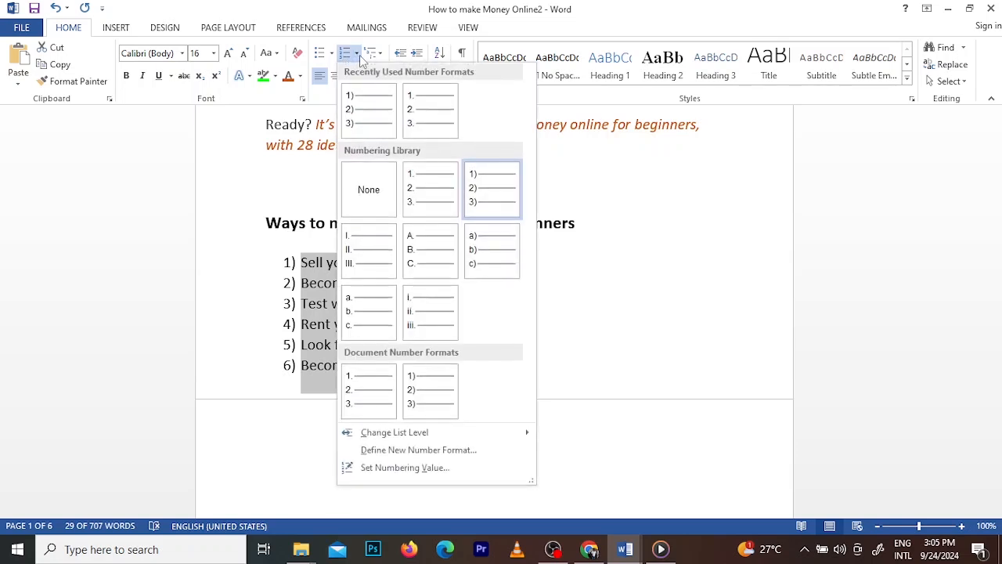
{"action": "left_click", "coordinate": [428, 106]}
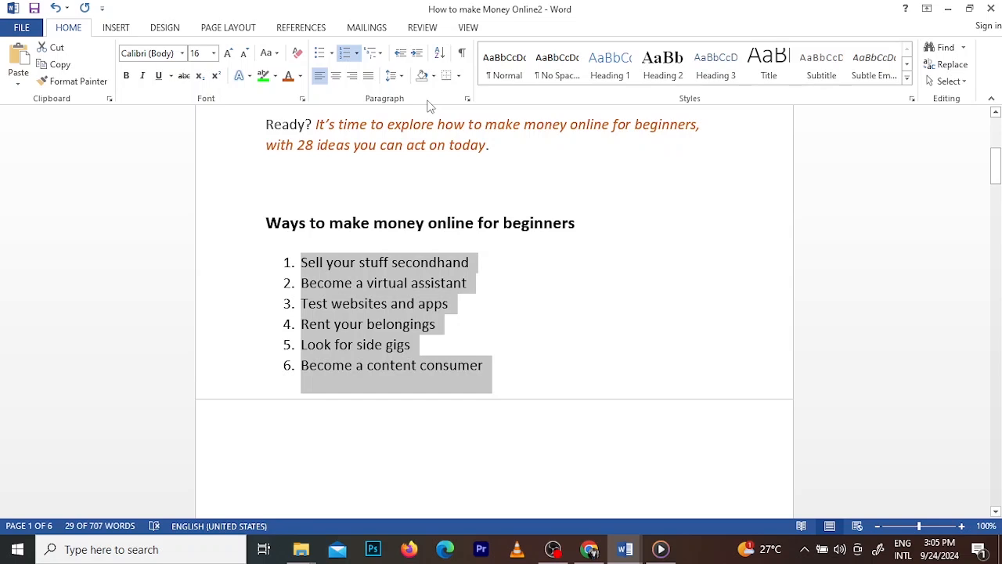
{"action": "left_click", "coordinate": [357, 54]}
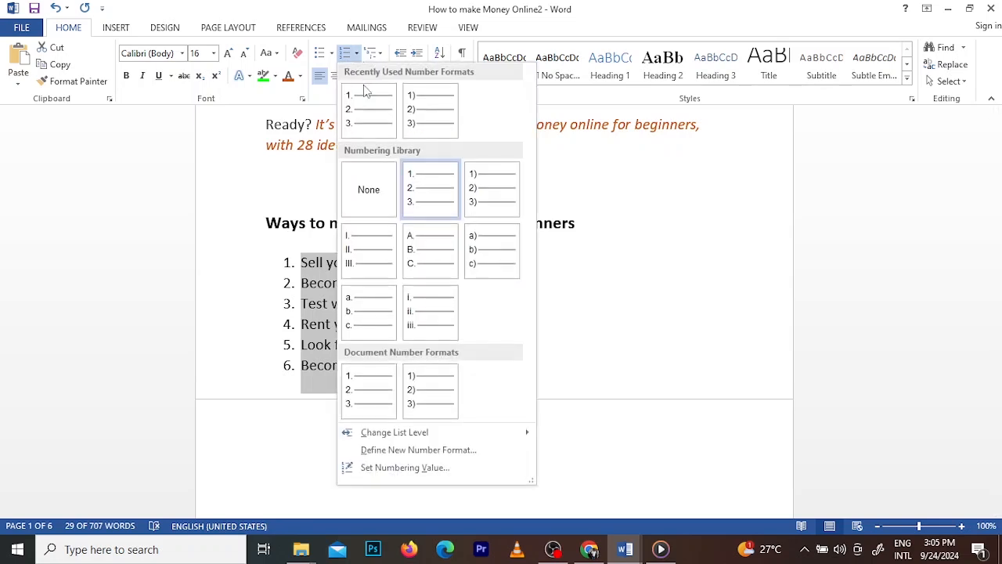
{"action": "left_click", "coordinate": [368, 246]}
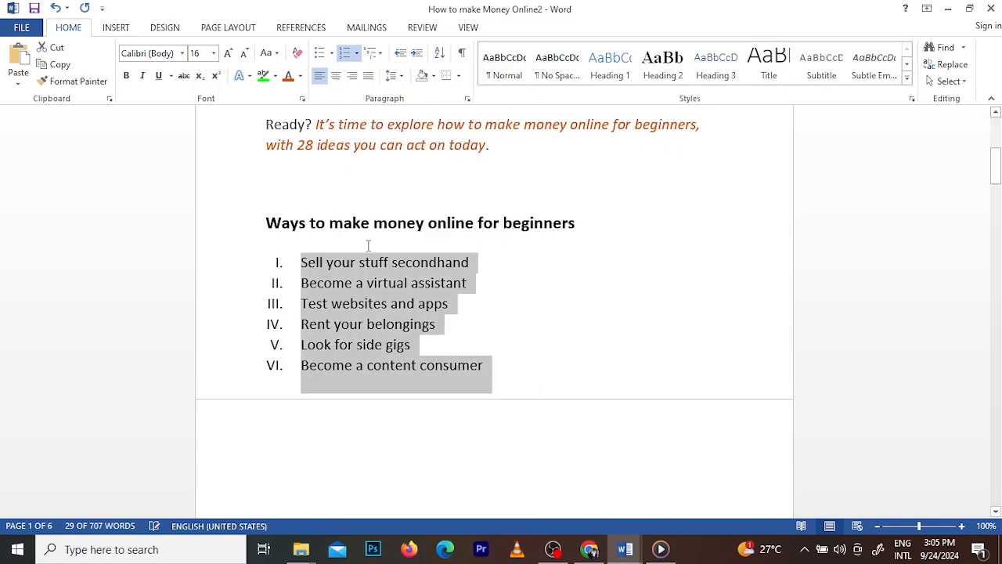
{"action": "left_click", "coordinate": [356, 55]}
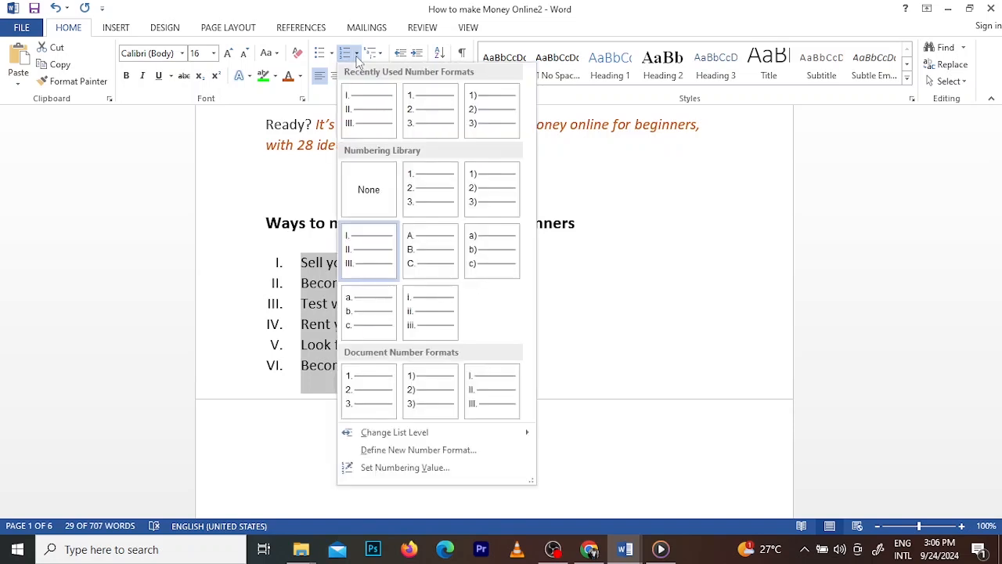
{"action": "left_click", "coordinate": [434, 244]}
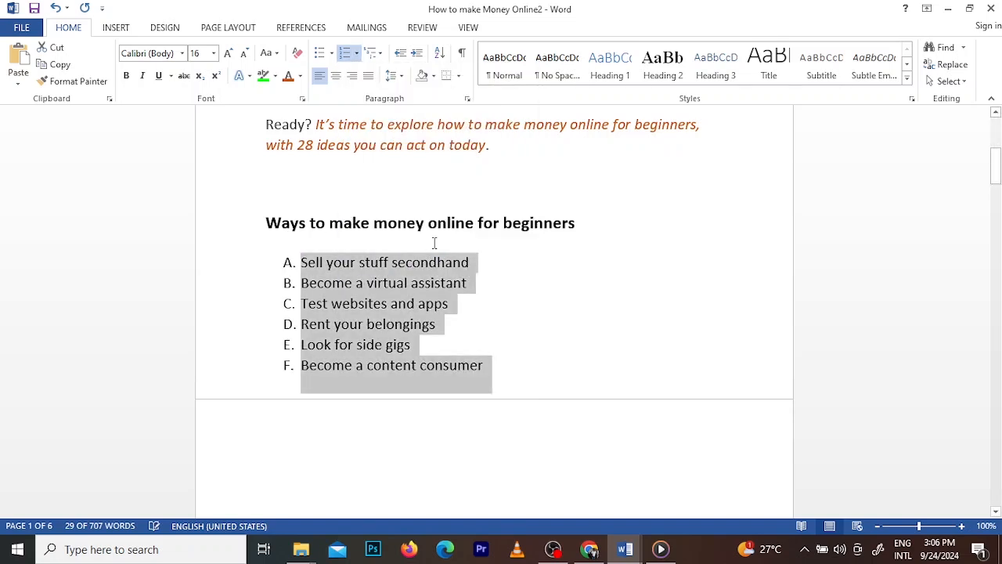
{"action": "left_click", "coordinate": [356, 55]}
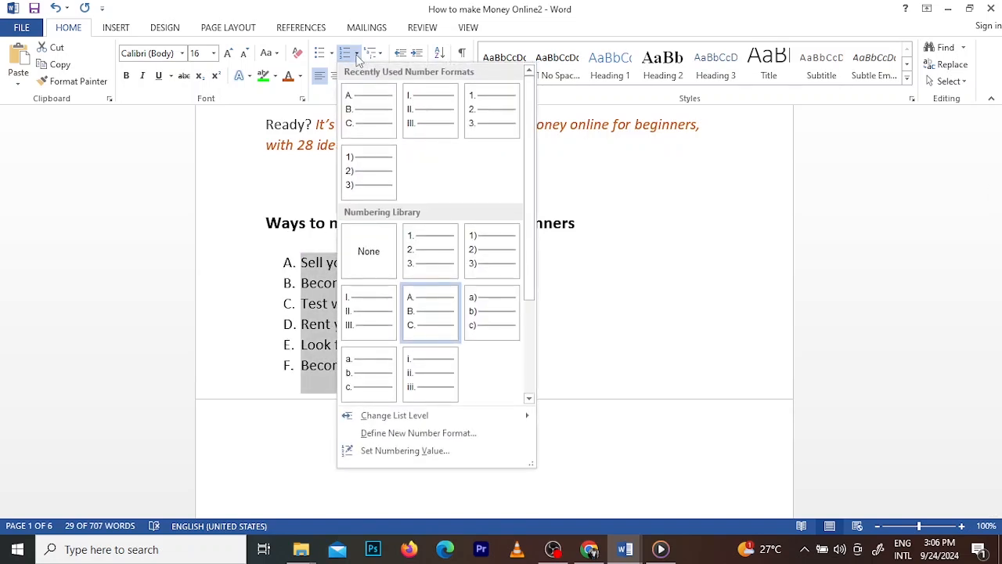
{"action": "left_click", "coordinate": [489, 299]}
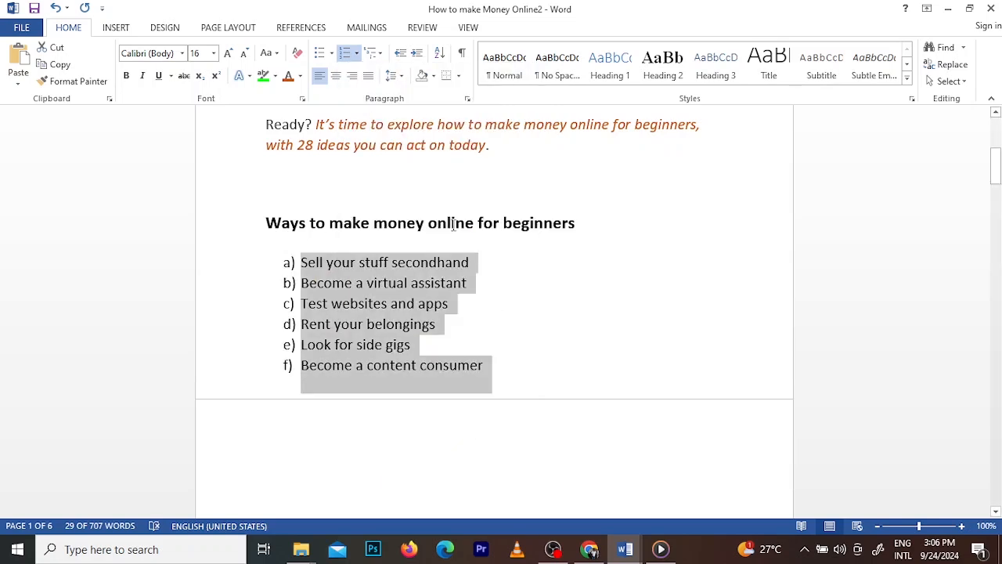
{"action": "left_click", "coordinate": [356, 55]}
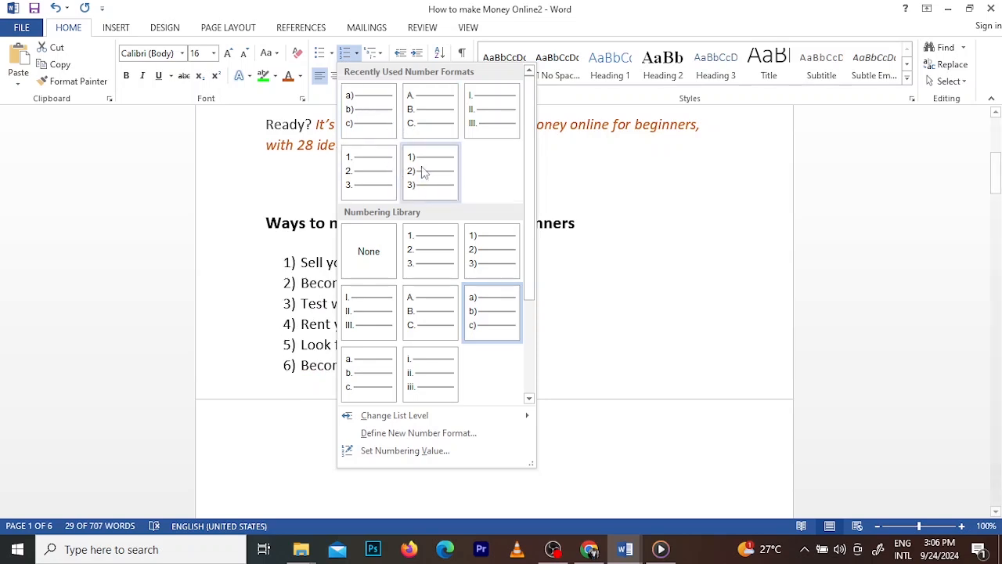
{"action": "left_click", "coordinate": [421, 168]}
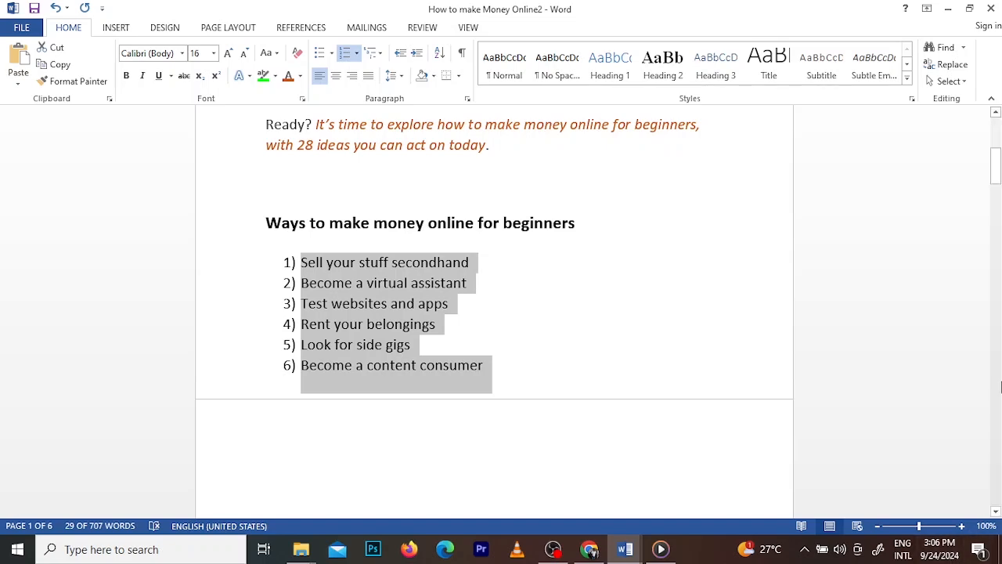
Step: Turn the three paragraphs under "What to know:", from "Each marketplace" to "The Shopify Starter Plan", into a bulleted list
{"action": "left_click_drag", "start_coordinate": [995, 174], "coordinate": [998, 276]}
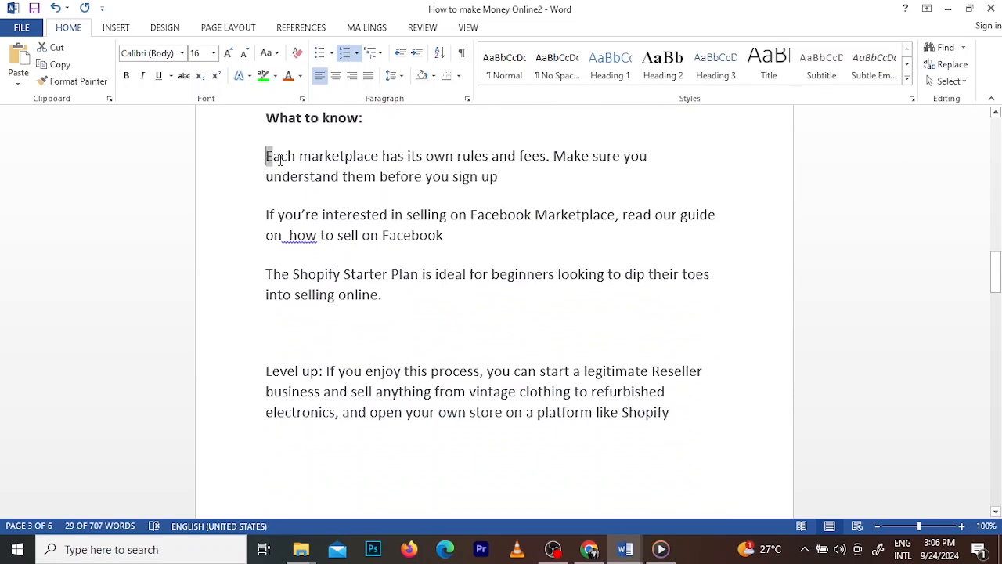
{"action": "left_click_drag", "start_coordinate": [266, 156], "coordinate": [396, 297]}
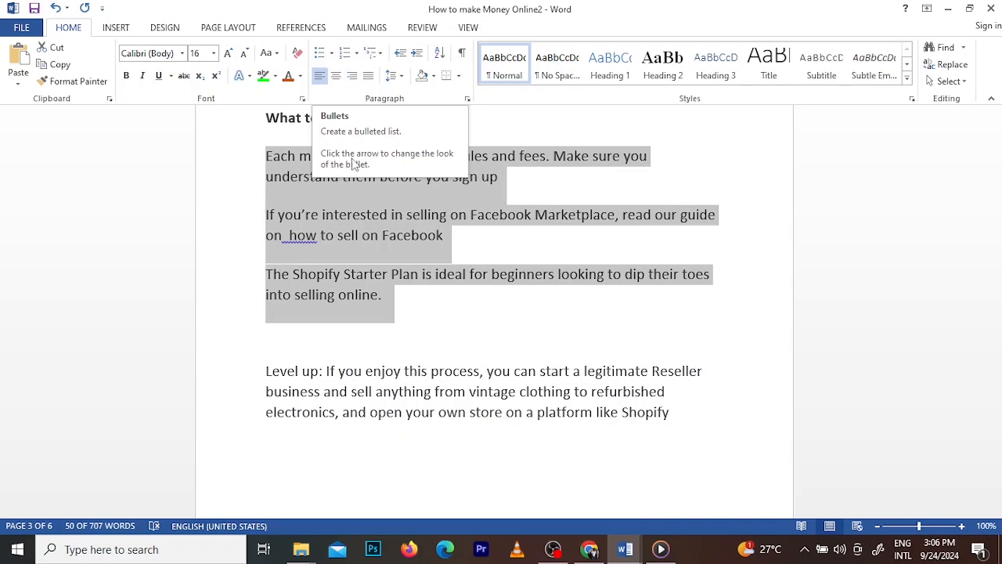
{"action": "left_click", "coordinate": [320, 61]}
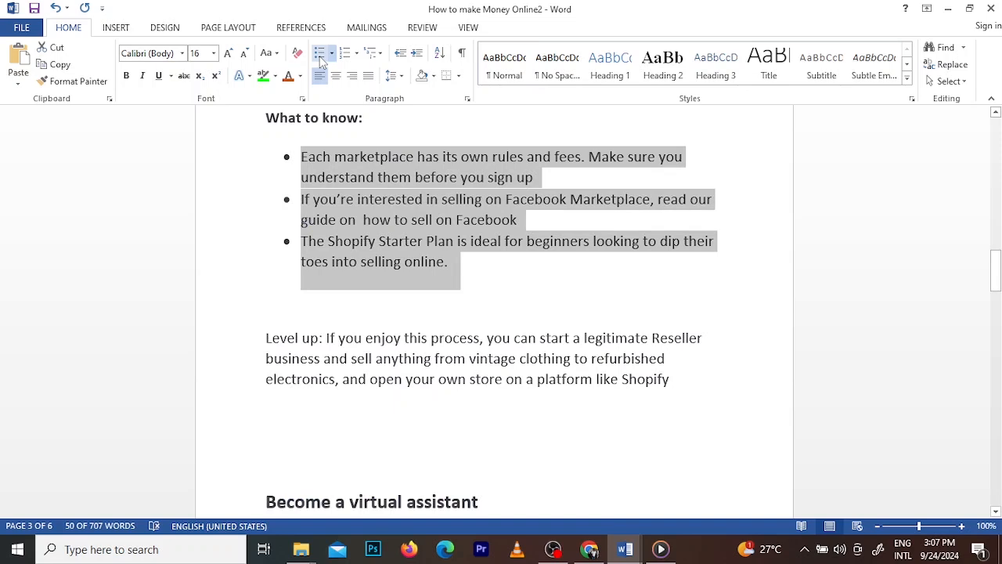
Step: Try the four-diamond, check mark and arrowhead bullets on the "What to know:" list, and return it to solid round bullets
{"action": "left_click", "coordinate": [331, 56]}
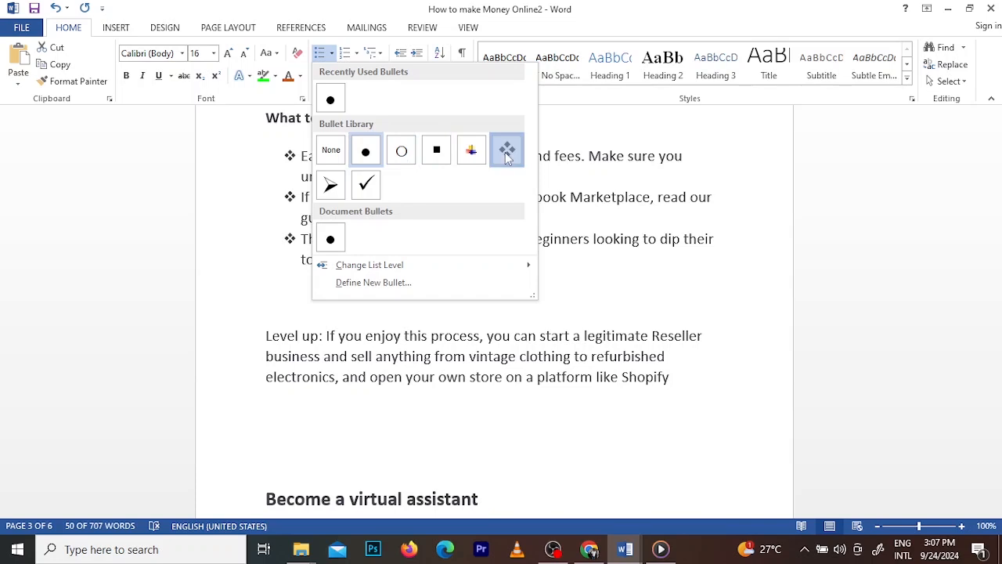
{"action": "left_click", "coordinate": [506, 153]}
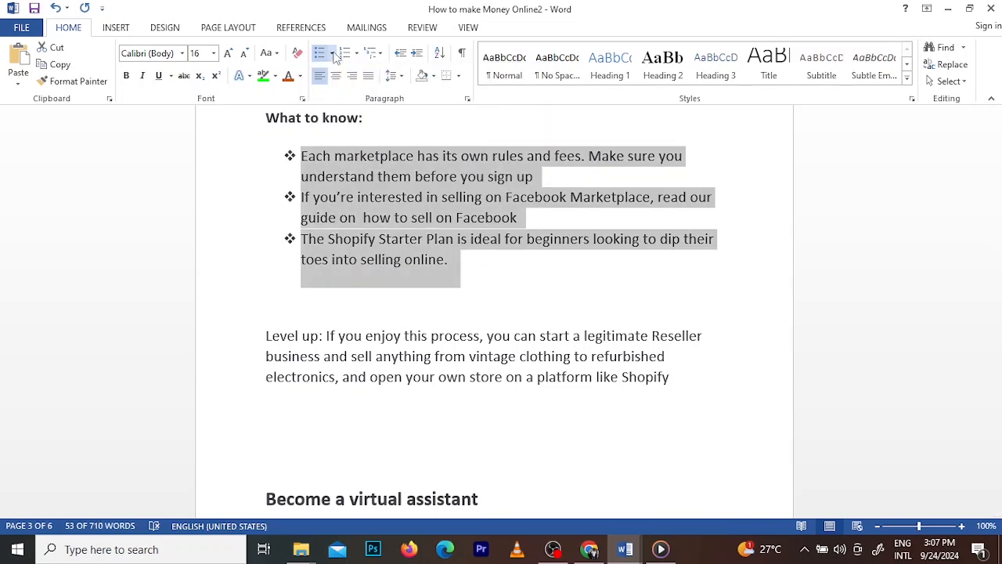
{"action": "left_click", "coordinate": [331, 53]}
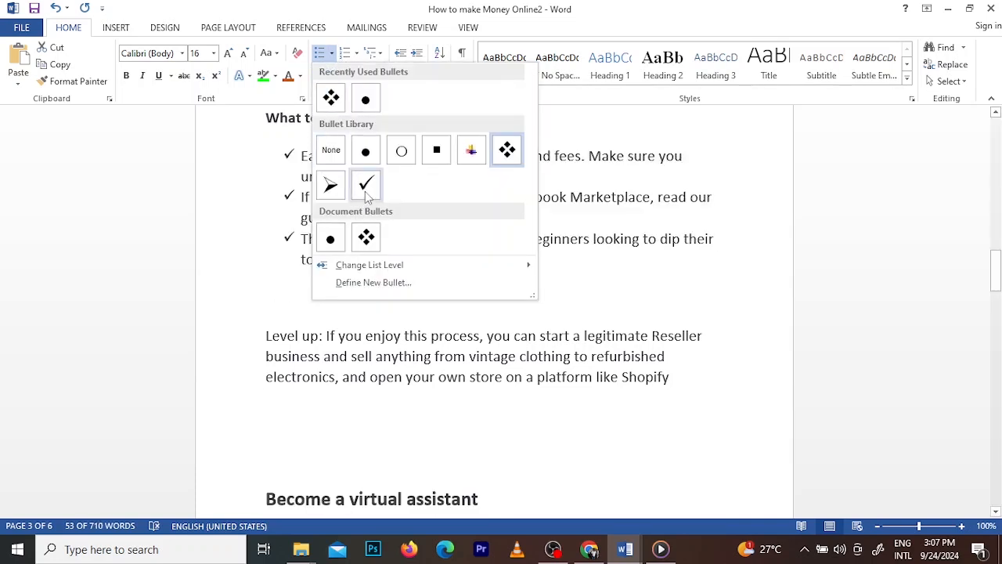
{"action": "left_click", "coordinate": [365, 186]}
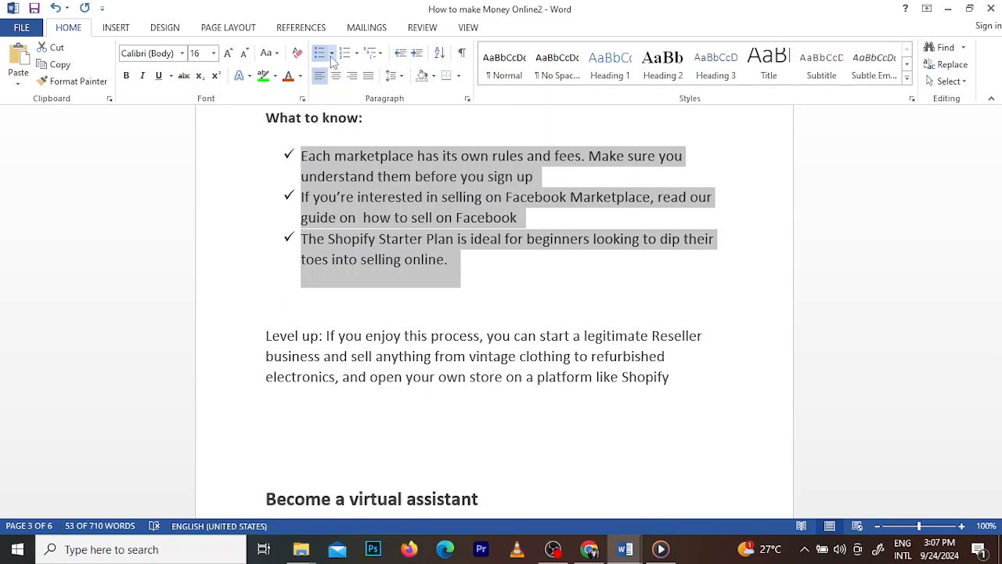
{"action": "left_click", "coordinate": [332, 57]}
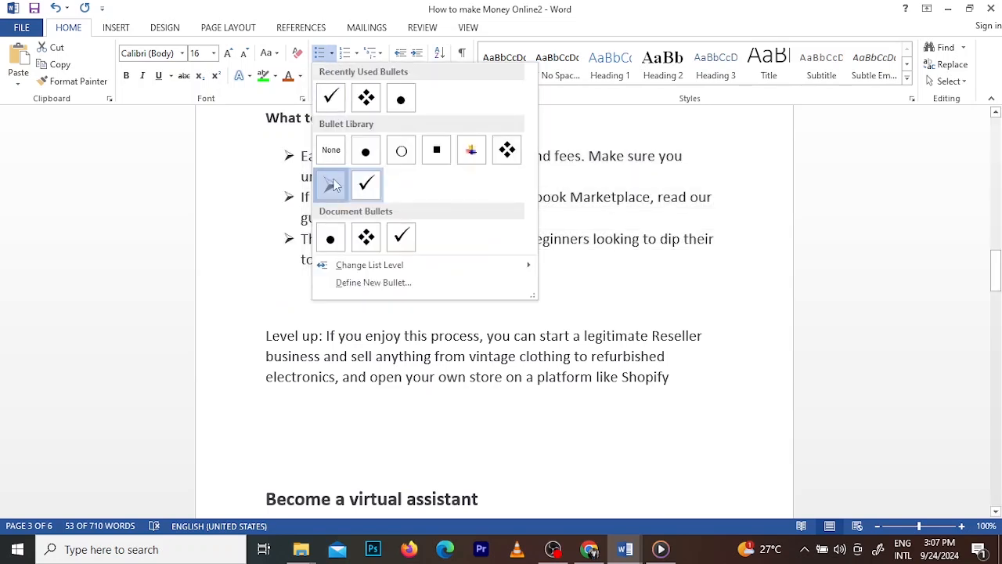
{"action": "left_click", "coordinate": [332, 184]}
{"action": "left_click", "coordinate": [333, 54]}
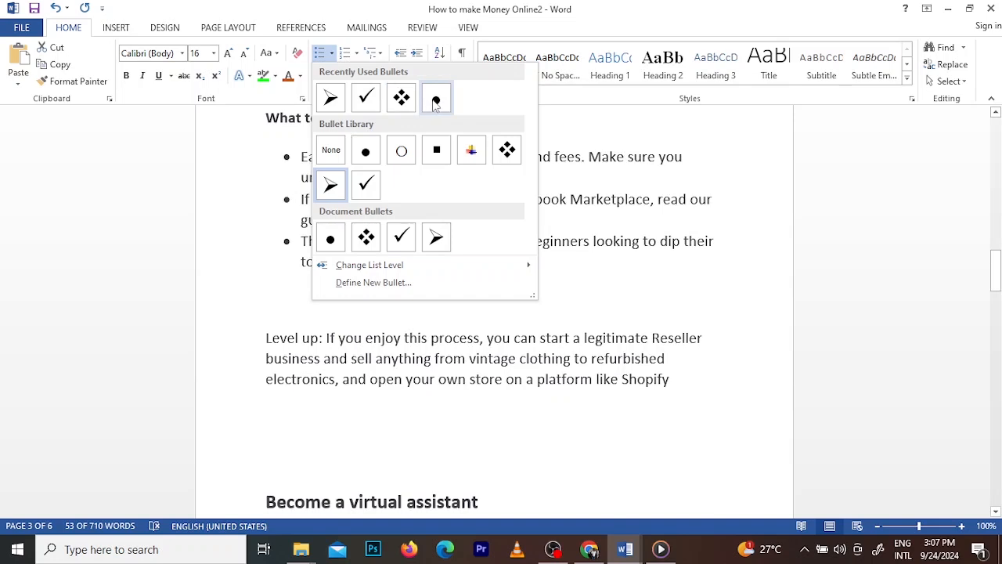
{"action": "left_click", "coordinate": [437, 102]}
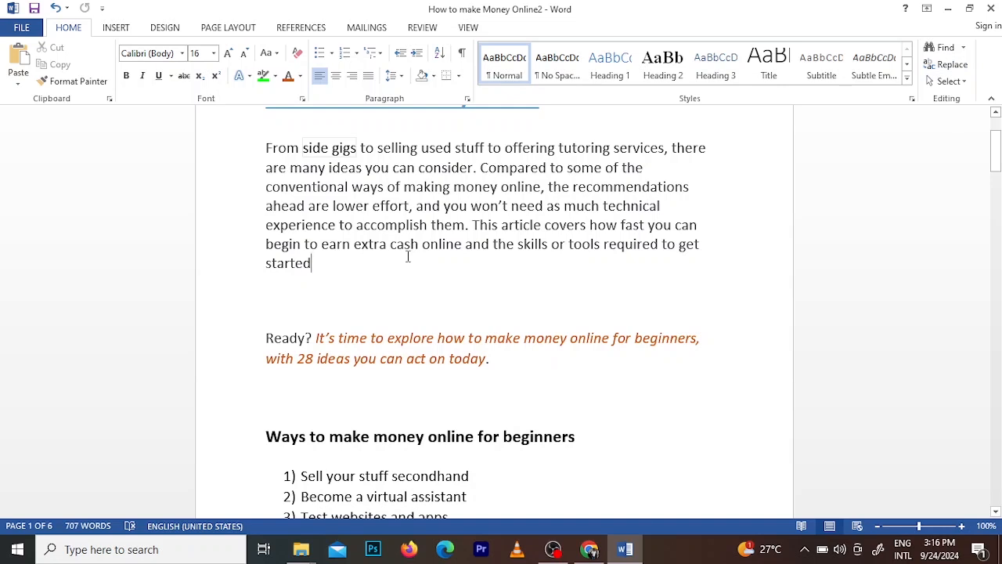
Step: Insert the picture pexels-asad-photo-maldives-1591373.jpg from the Downloads folder on a new line below the intro paragraph ending in "started"
{"action": "key", "text": "Return"}
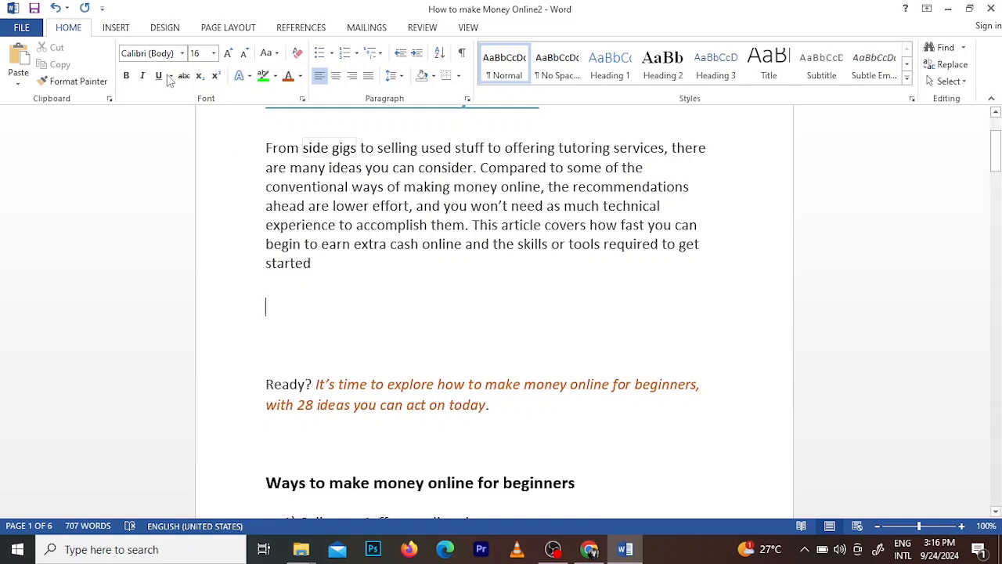
{"action": "left_click", "coordinate": [116, 28]}
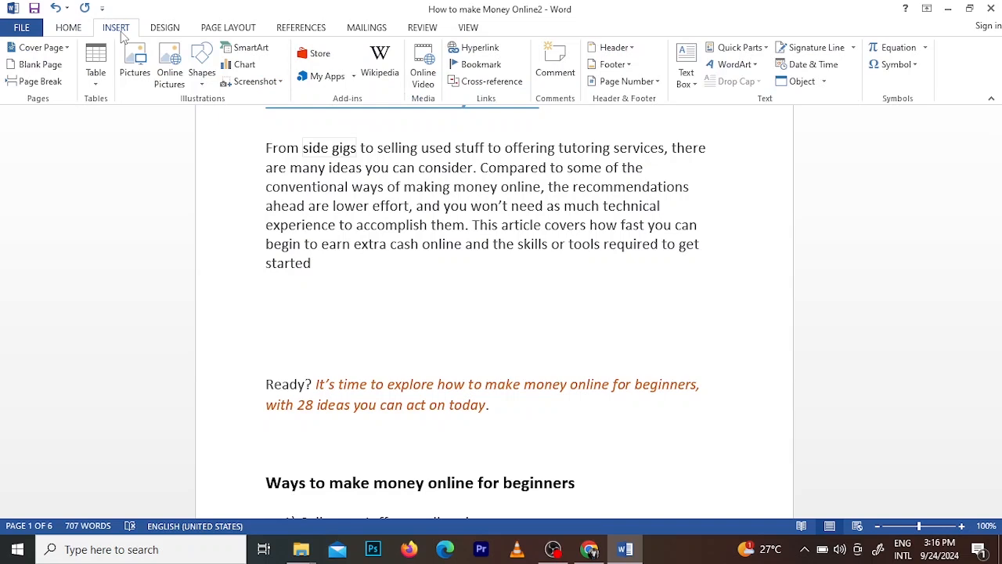
{"action": "left_click", "coordinate": [136, 69]}
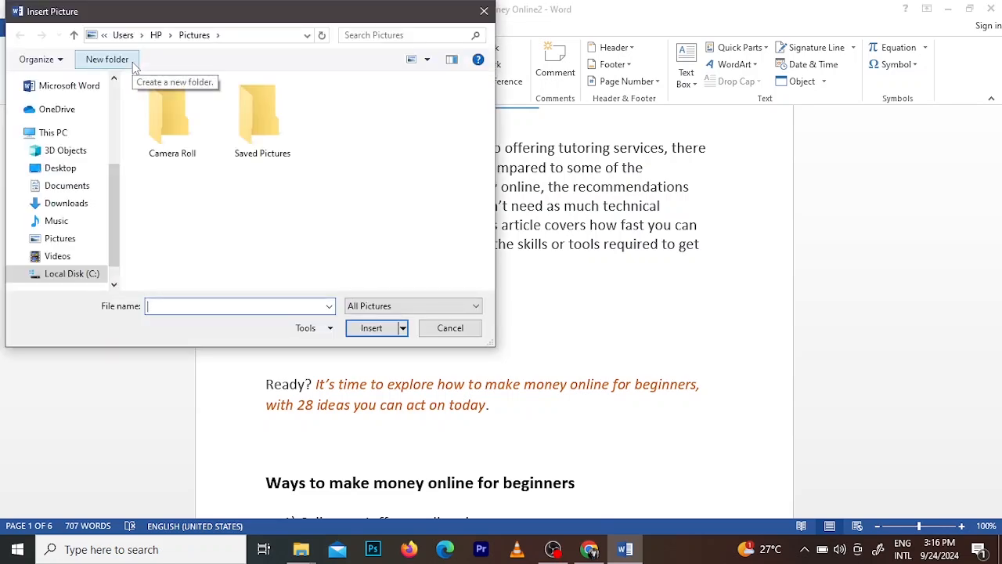
{"action": "left_click", "coordinate": [80, 213]}
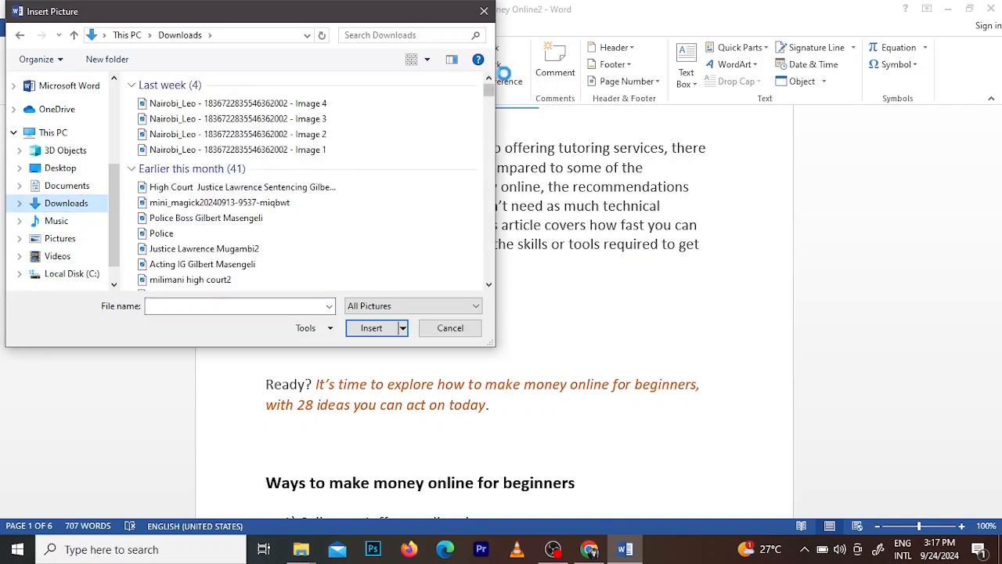
{"action": "left_click", "coordinate": [284, 306]}
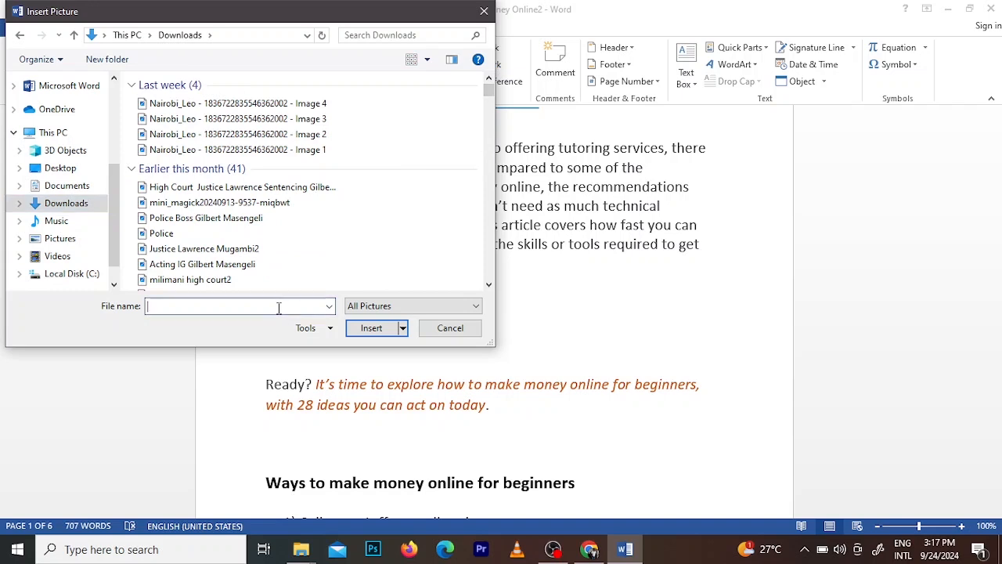
{"action": "type", "text": "pe"}
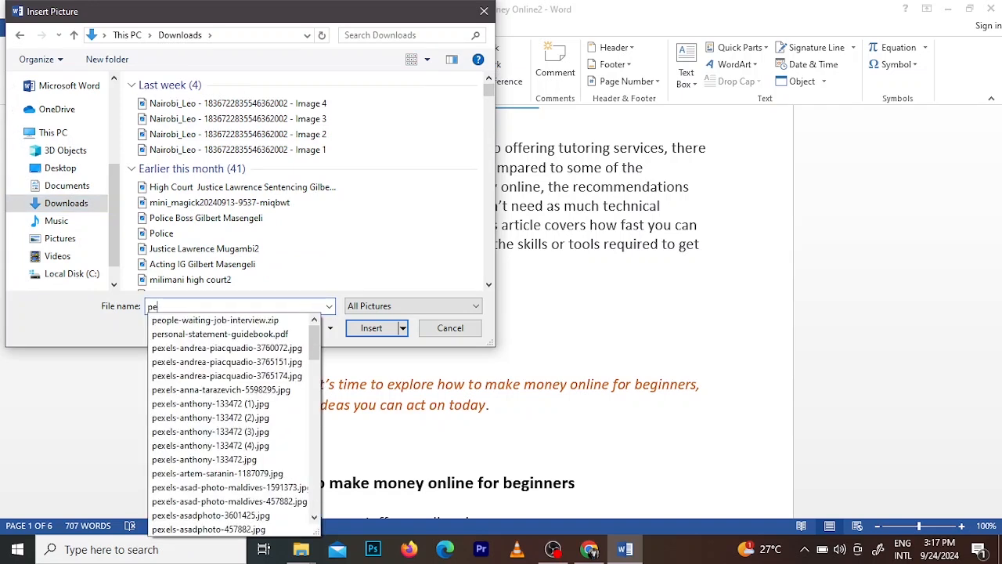
{"action": "left_click", "coordinate": [243, 494]}
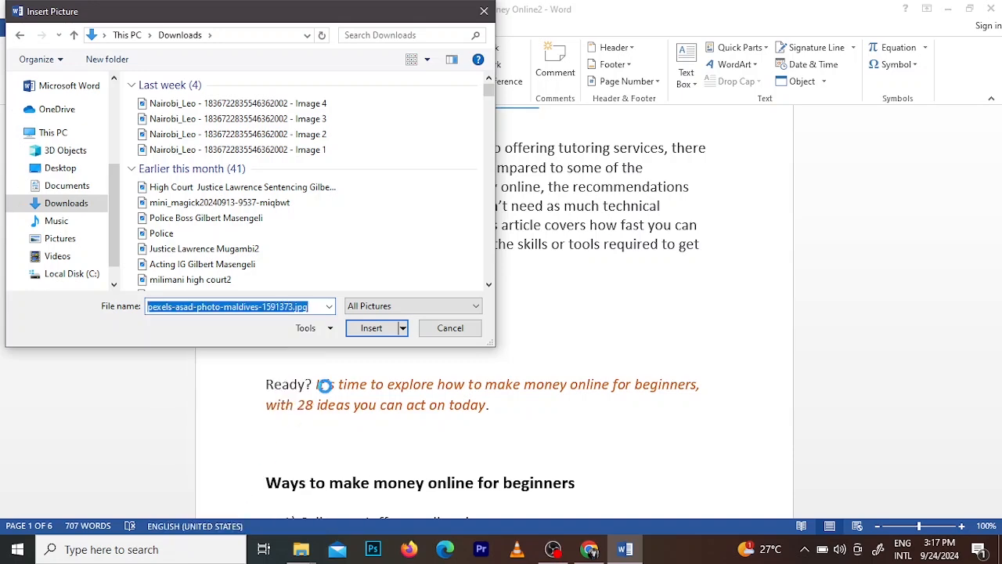
{"action": "left_click", "coordinate": [375, 331]}
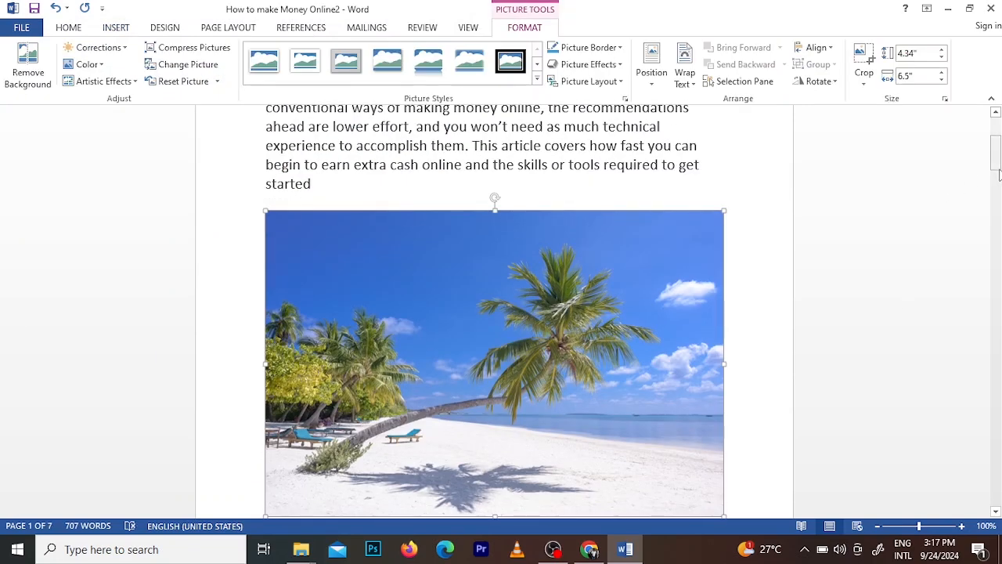
Step: Shrink the beach picture proportionally to about 3.24" by 4.85", and enlarge it again to about 4.09" high by 6.14" wide
{"action": "left_click_drag", "start_coordinate": [996, 167], "coordinate": [995, 177]}
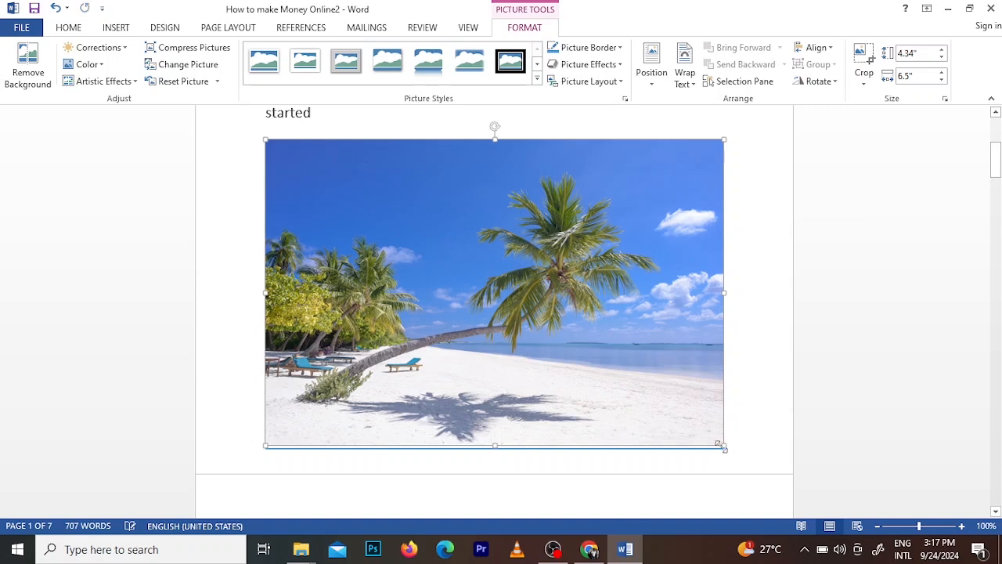
{"action": "left_click_drag", "start_coordinate": [720, 445], "coordinate": [558, 367]}
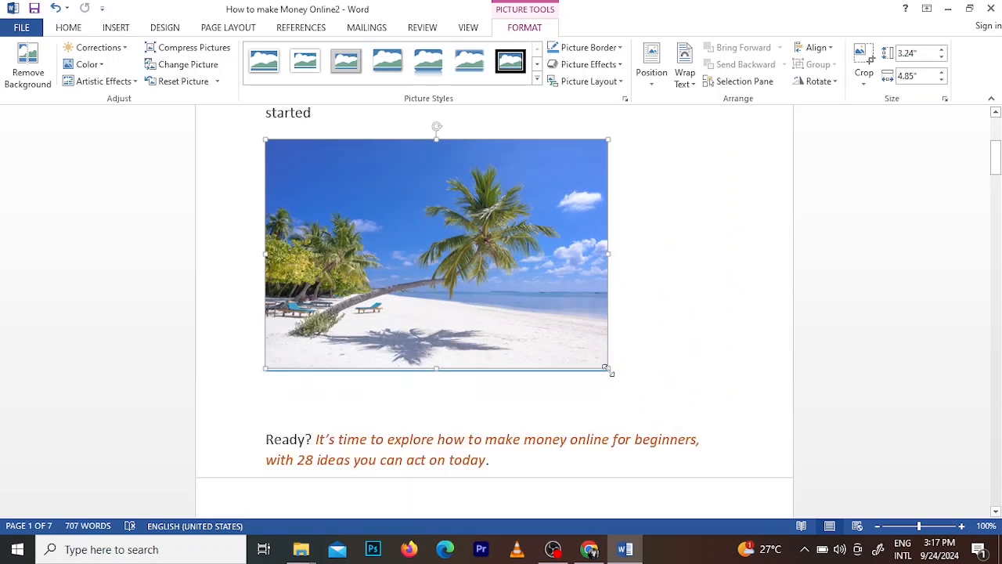
{"action": "left_click_drag", "start_coordinate": [607, 368], "coordinate": [696, 407]}
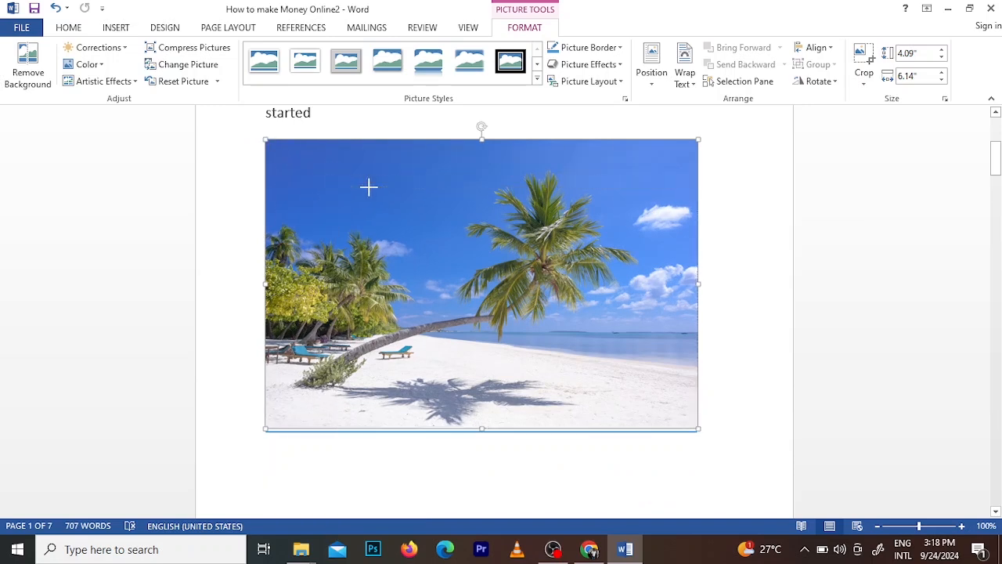
Step: Undo the last resize of the beach picture and enlarge it proportionally to about 4.39" high by 6.57" wide
{"action": "key", "text": "ctrl+z"}
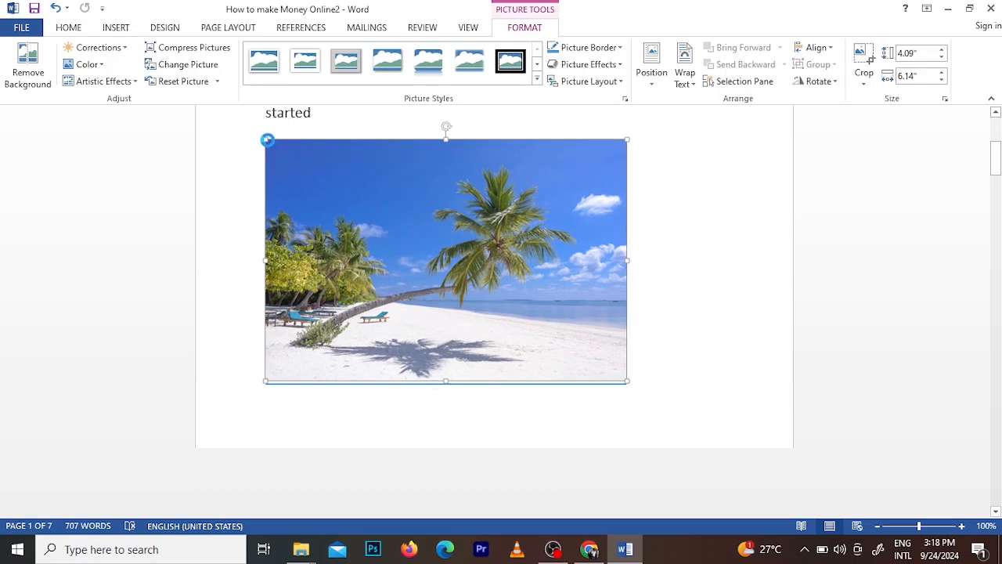
{"action": "left_click_drag", "start_coordinate": [266, 140], "coordinate": [228, 127]}
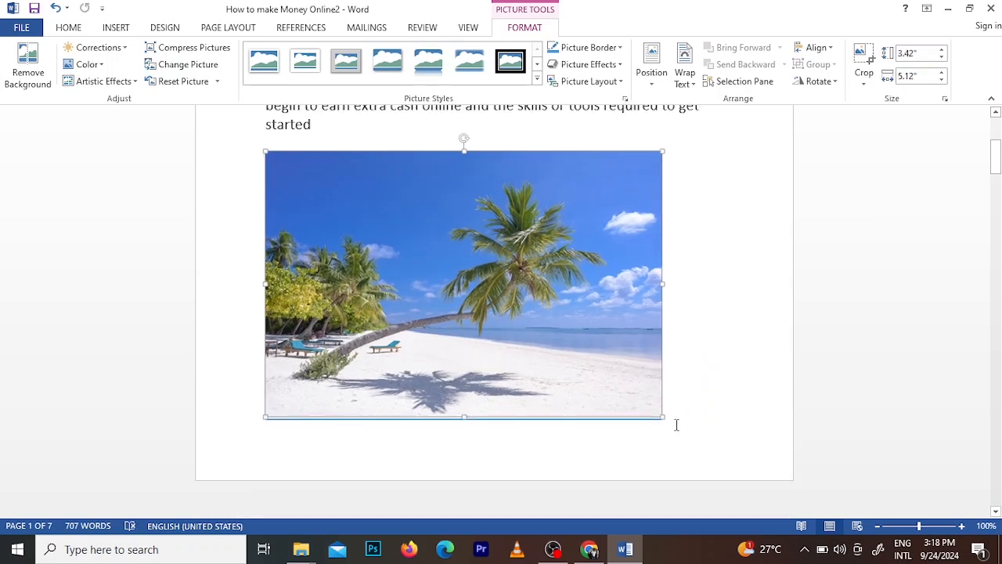
{"action": "left_click_drag", "start_coordinate": [660, 421], "coordinate": [725, 428]}
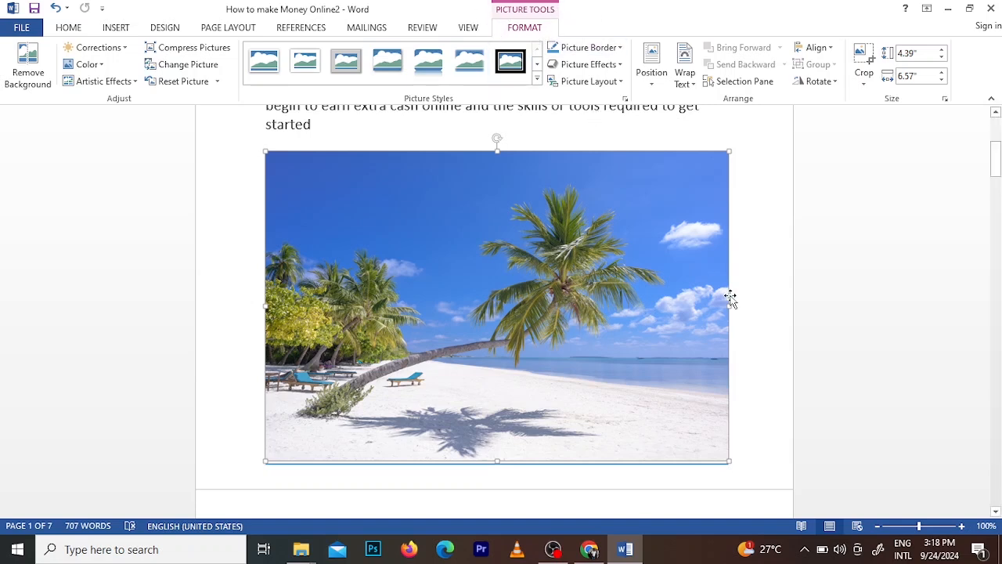
Step: Try the double black frame and soft edge picture styles on the beach picture
{"action": "left_click", "coordinate": [509, 68]}
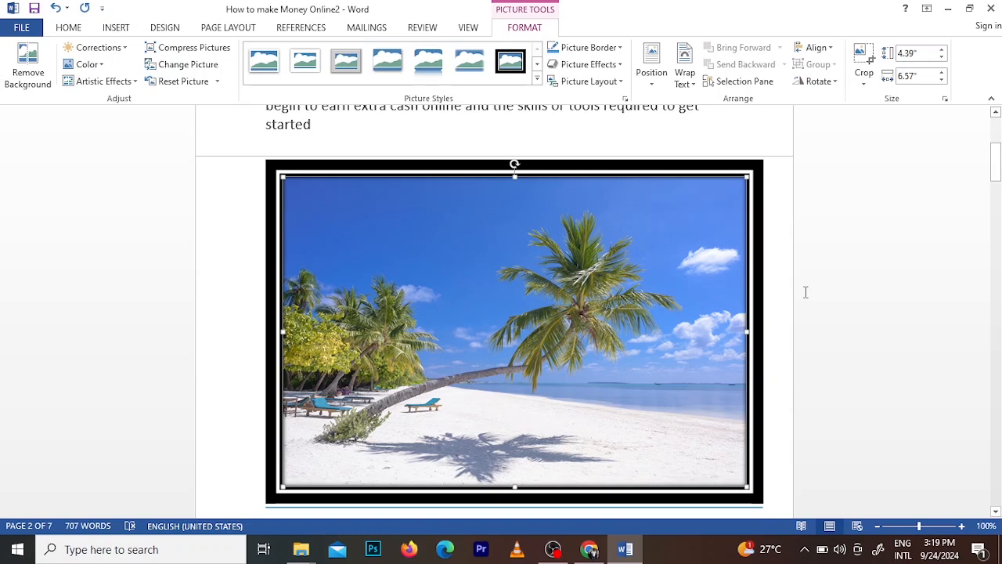
{"action": "left_click", "coordinate": [465, 69]}
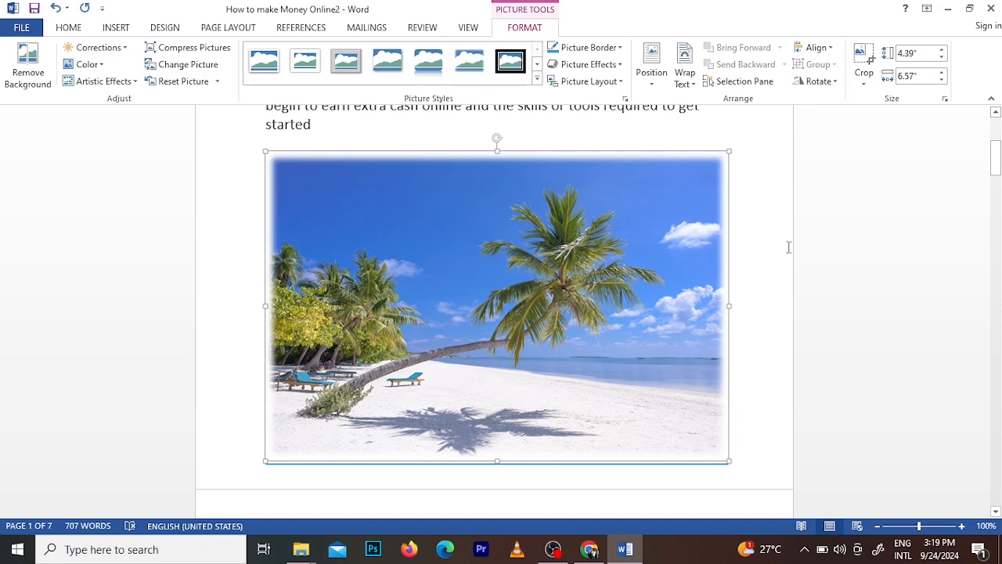
{"action": "left_click", "coordinate": [789, 247]}
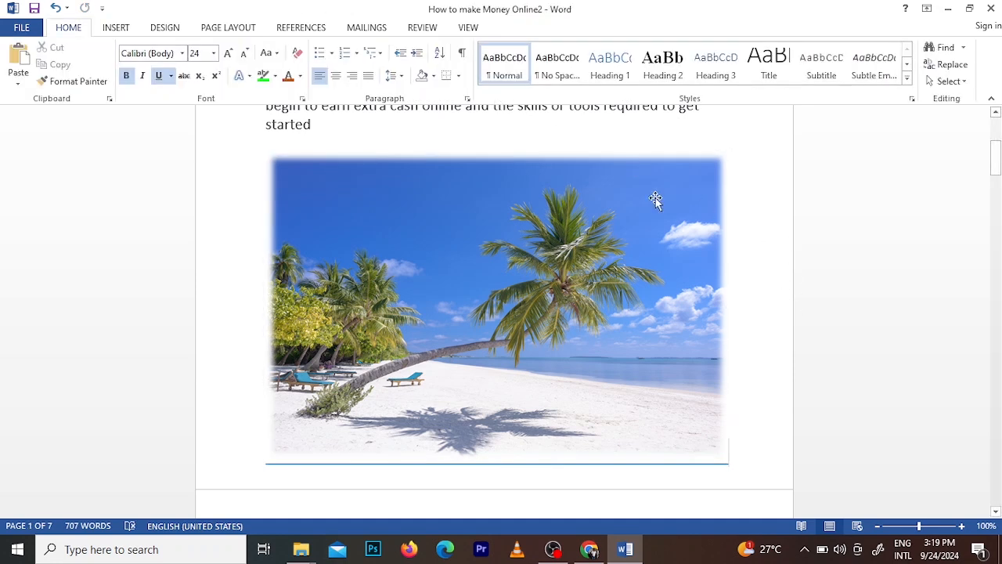
{"action": "left_click", "coordinate": [624, 292]}
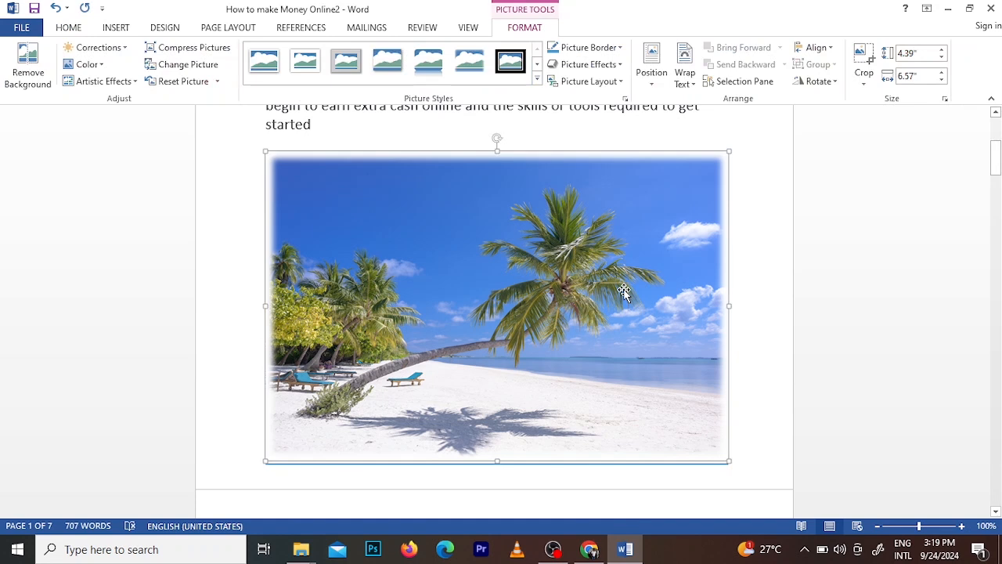
Step: Try the metal frame and simple white frame styles on the beach picture, and apply the white-framed style with snipped diagonal corners
{"action": "left_click", "coordinate": [355, 72]}
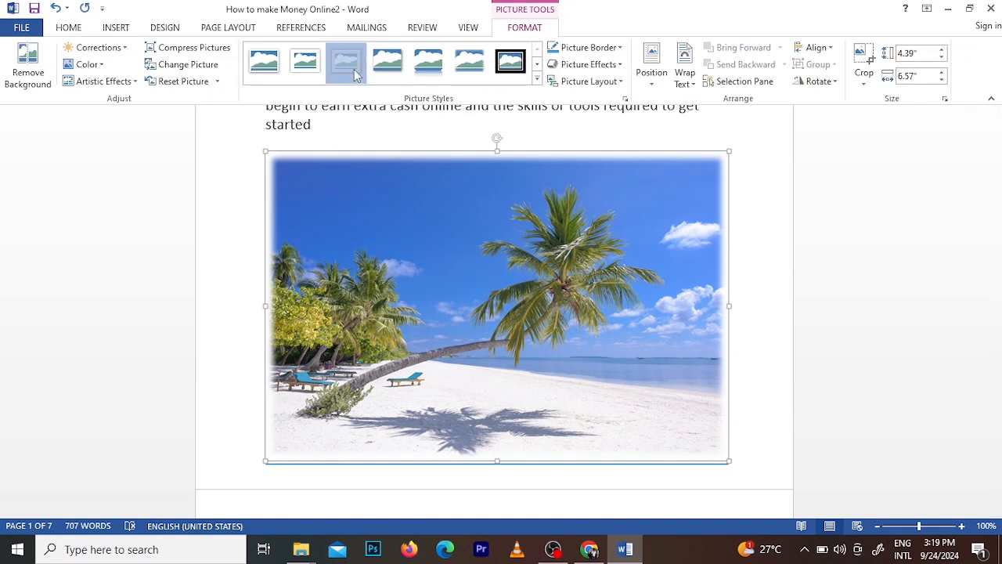
{"action": "left_click", "coordinate": [264, 63]}
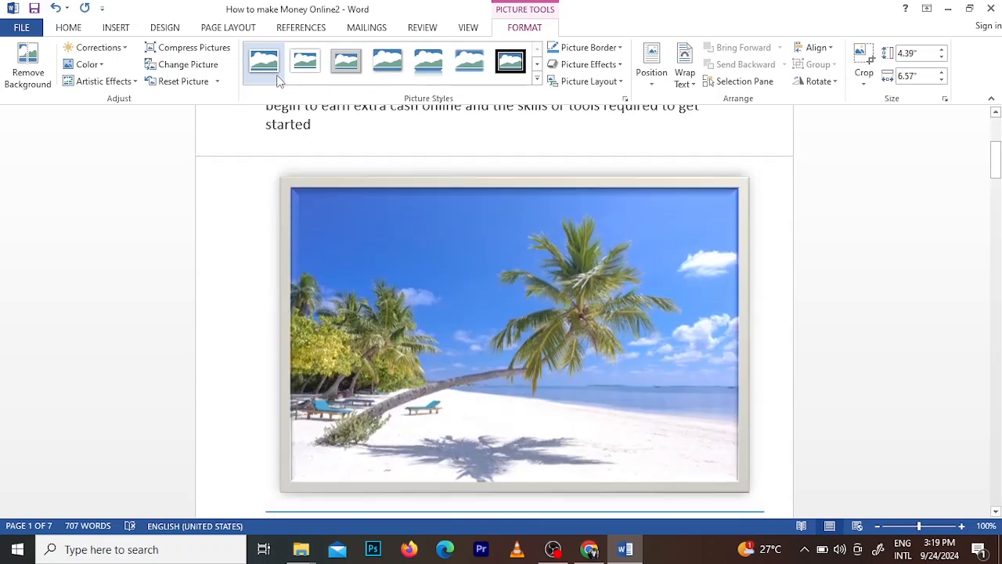
{"action": "left_click", "coordinate": [277, 77]}
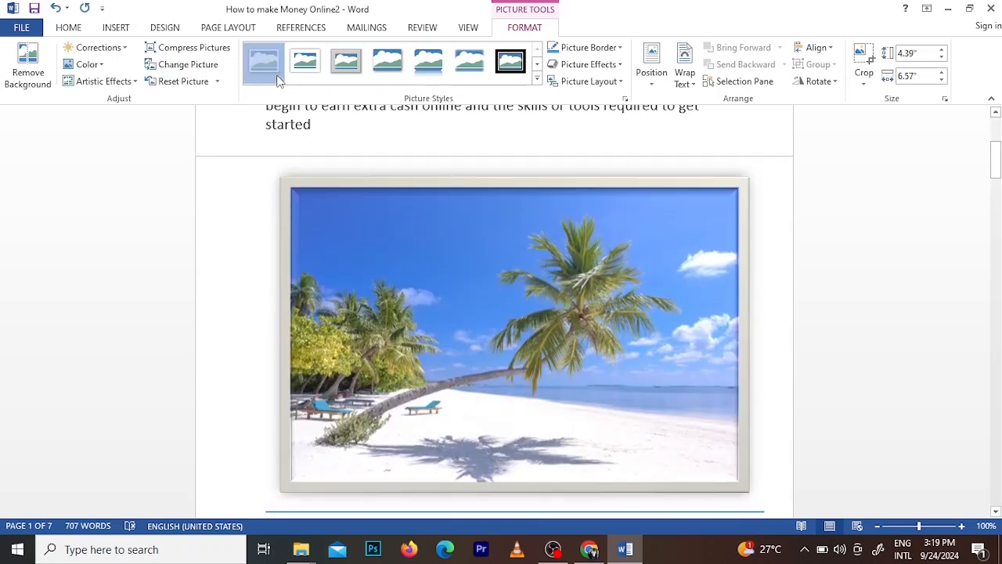
{"action": "left_click", "coordinate": [538, 82]}
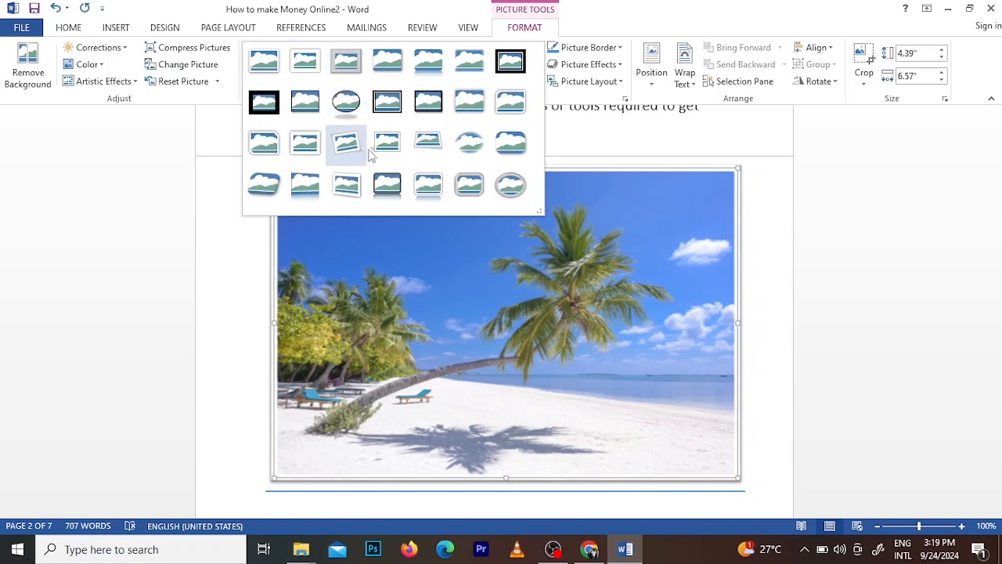
{"action": "left_click", "coordinate": [700, 223]}
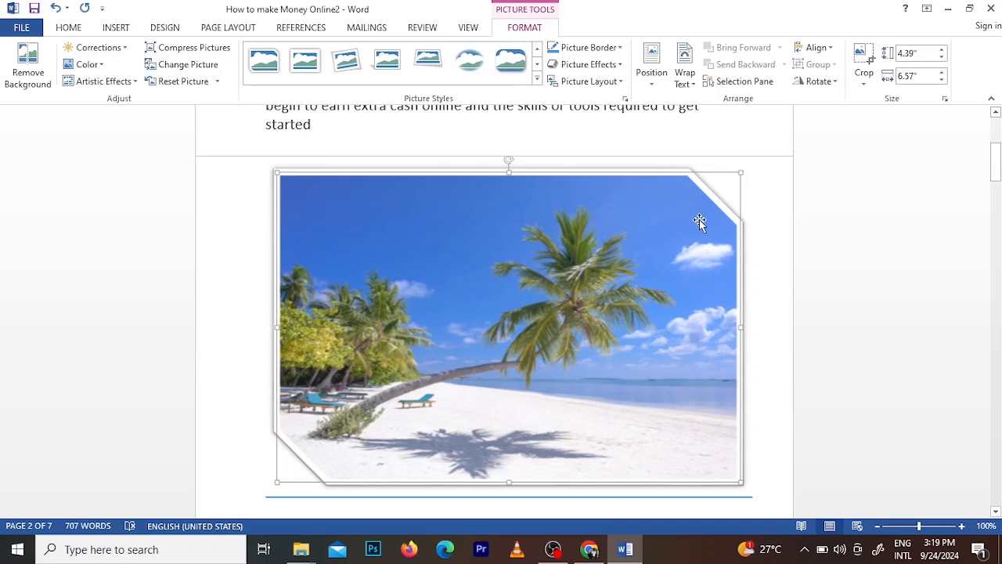
Step: Insert a Simple Text Box above "Rent your belongings" and enlarge it to about 1.89" high by 4.65" wide
{"action": "left_click_drag", "start_coordinate": [996, 172], "coordinate": [996, 192]}
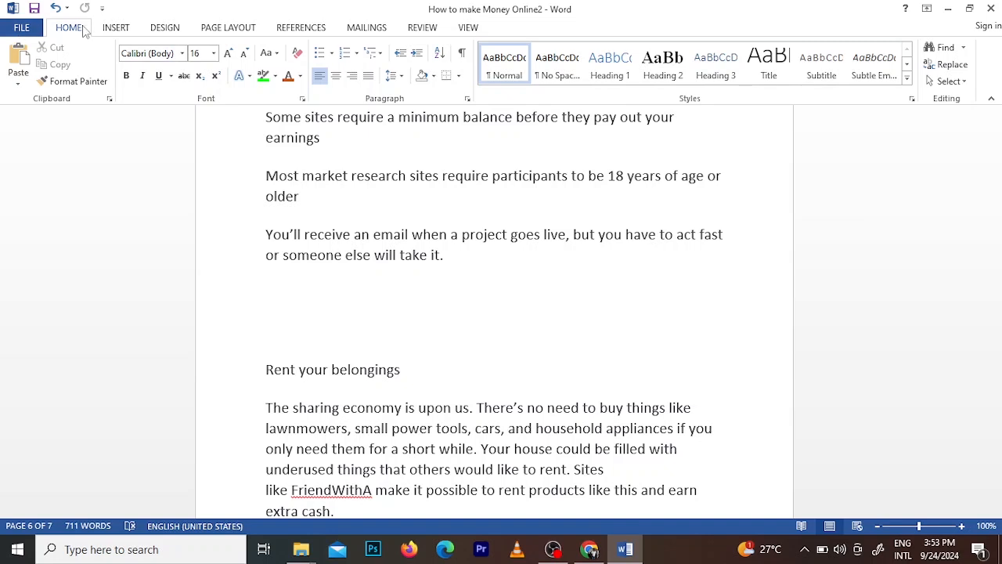
{"action": "left_click", "coordinate": [116, 28]}
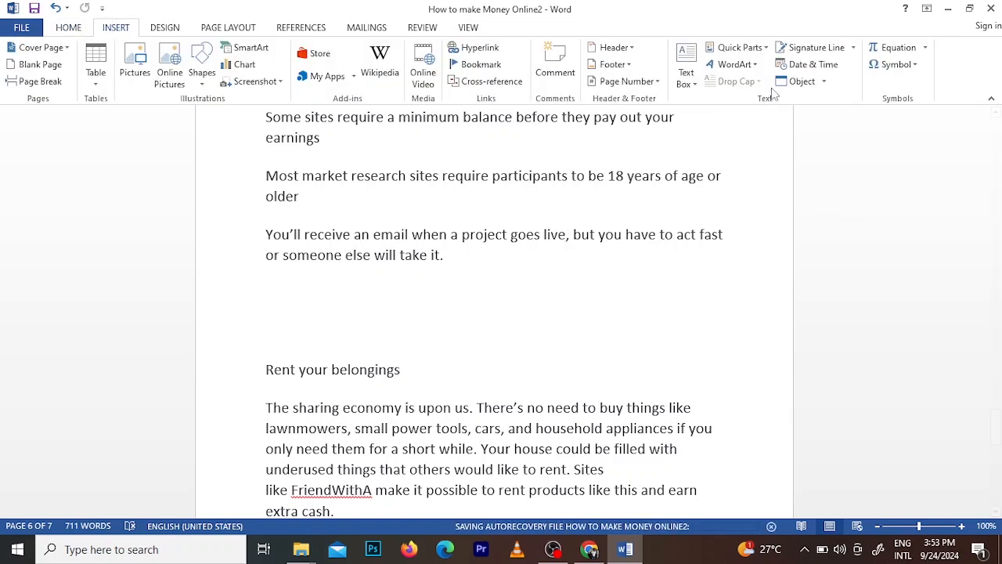
{"action": "left_click", "coordinate": [687, 78]}
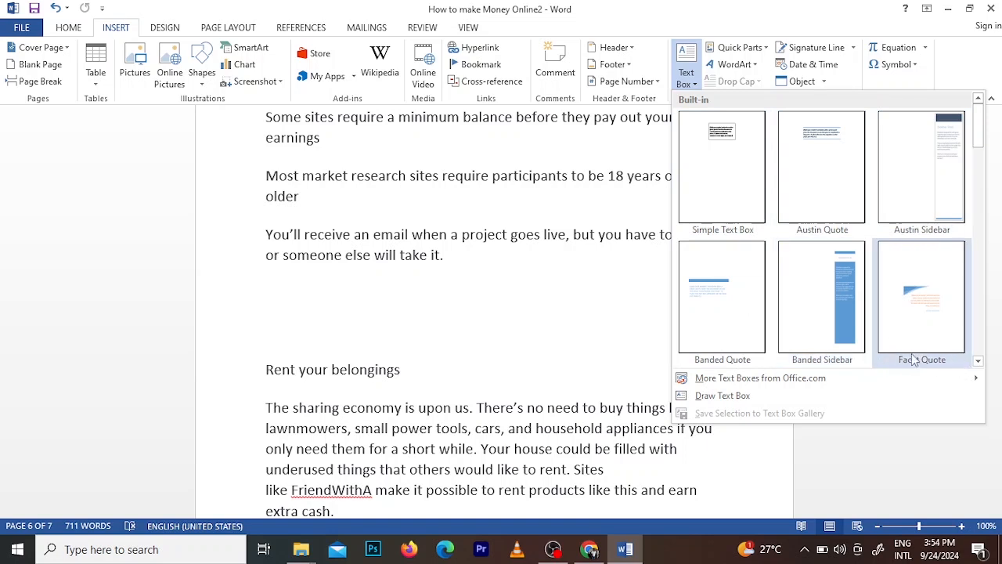
{"action": "left_click", "coordinate": [743, 173]}
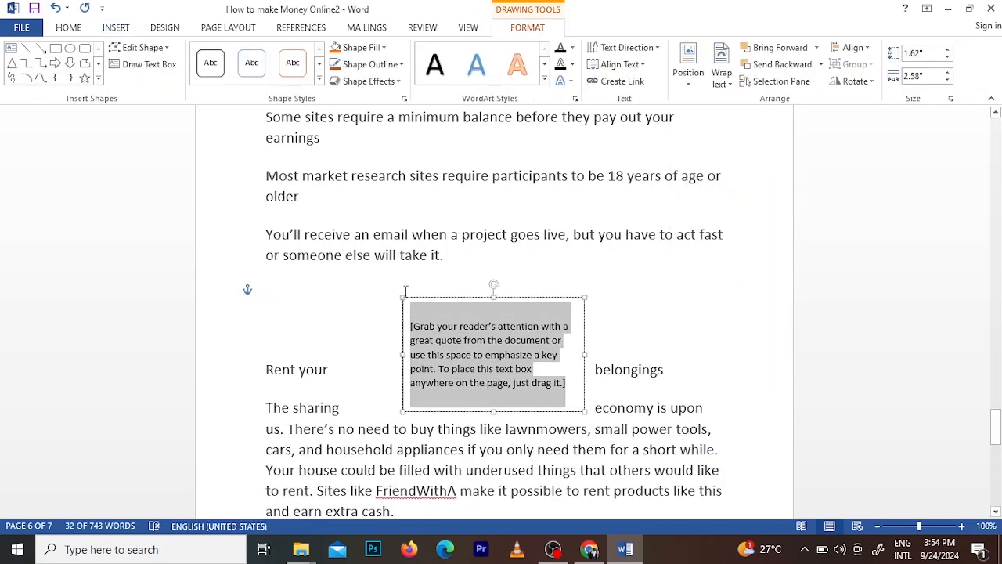
{"action": "left_click_drag", "start_coordinate": [404, 296], "coordinate": [257, 277]}
Step: Replace the text box's placeholder with "We are learning on how to use text box on word"
{"action": "left_click", "coordinate": [481, 339]}
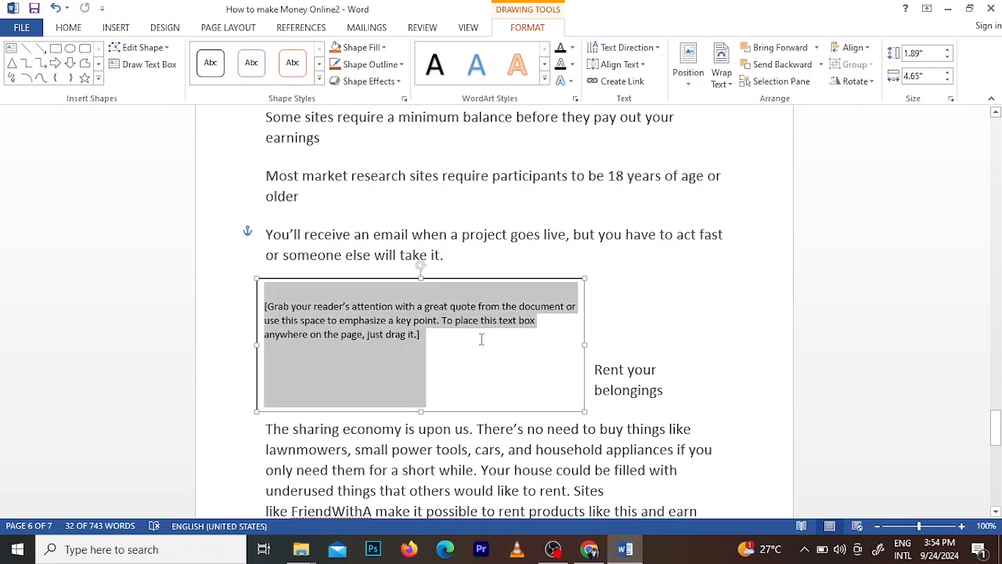
{"action": "key", "text": "Delete"}
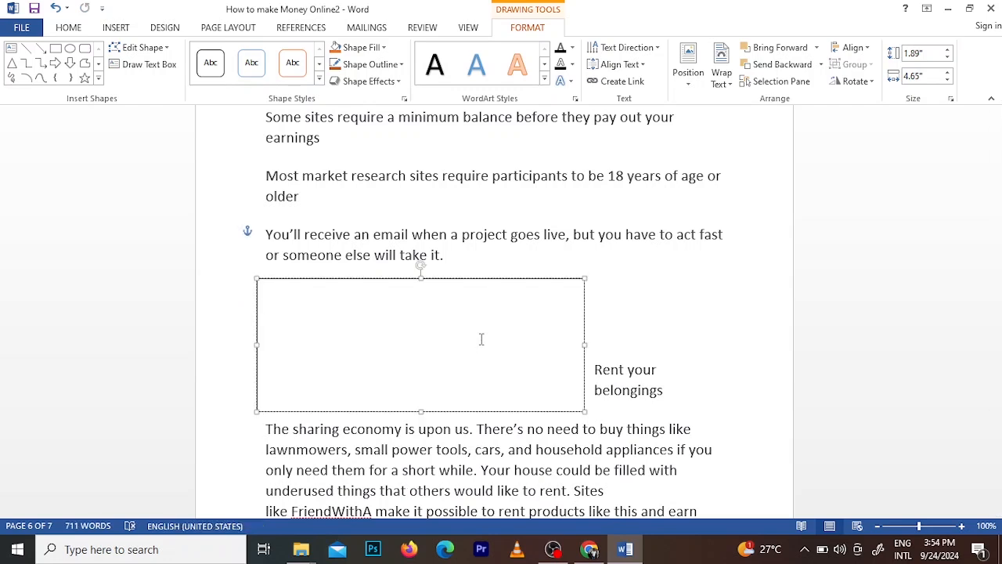
{"action": "type", "text": "We are "}
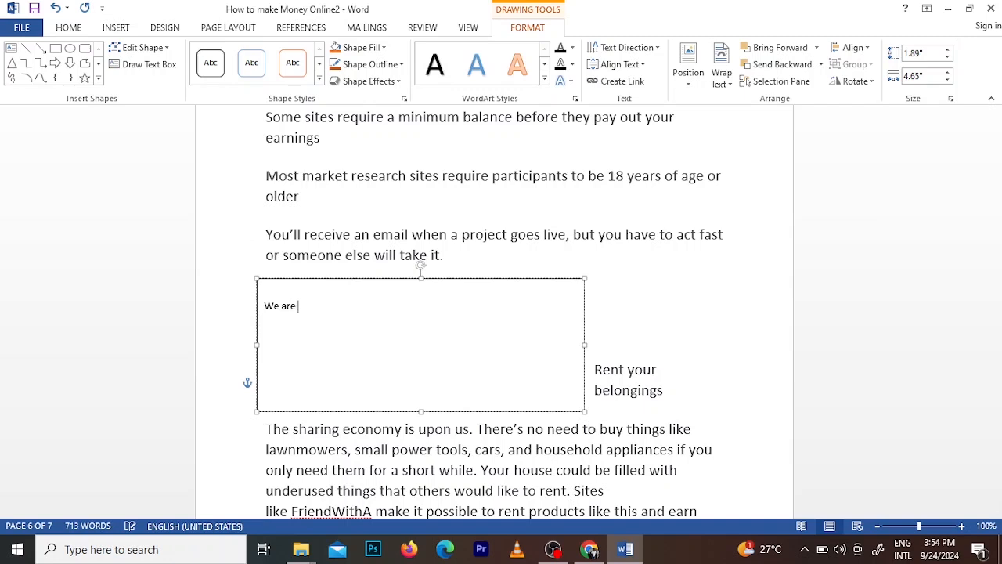
{"action": "type", "text": "learning on how to us"}
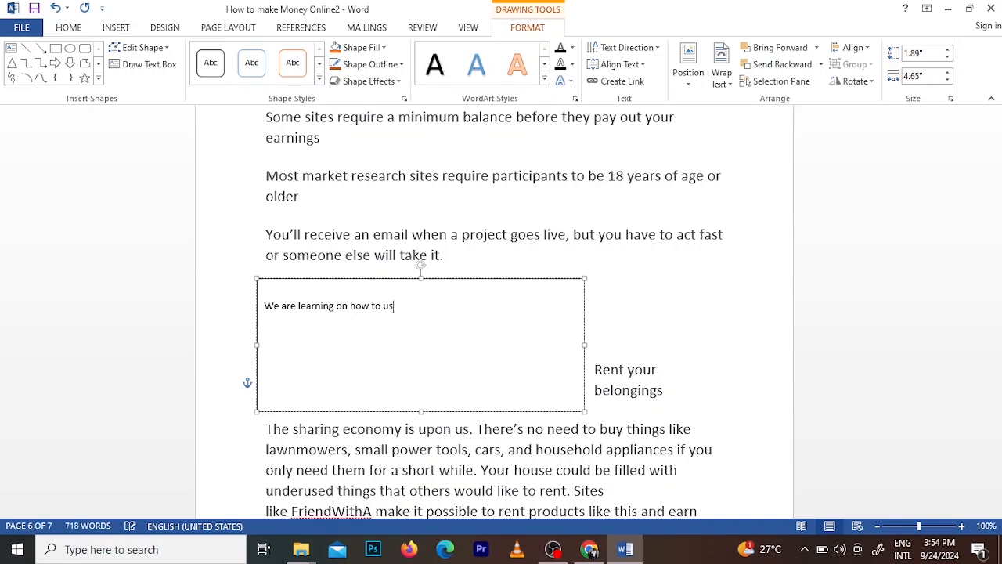
{"action": "type", "text": "e text box on worfd"}
{"action": "key", "text": "BackSpace"}
{"action": "key", "text": "BackSpace"}
{"action": "type", "text": "d"}
{"action": "left_click", "coordinate": [661, 324]}
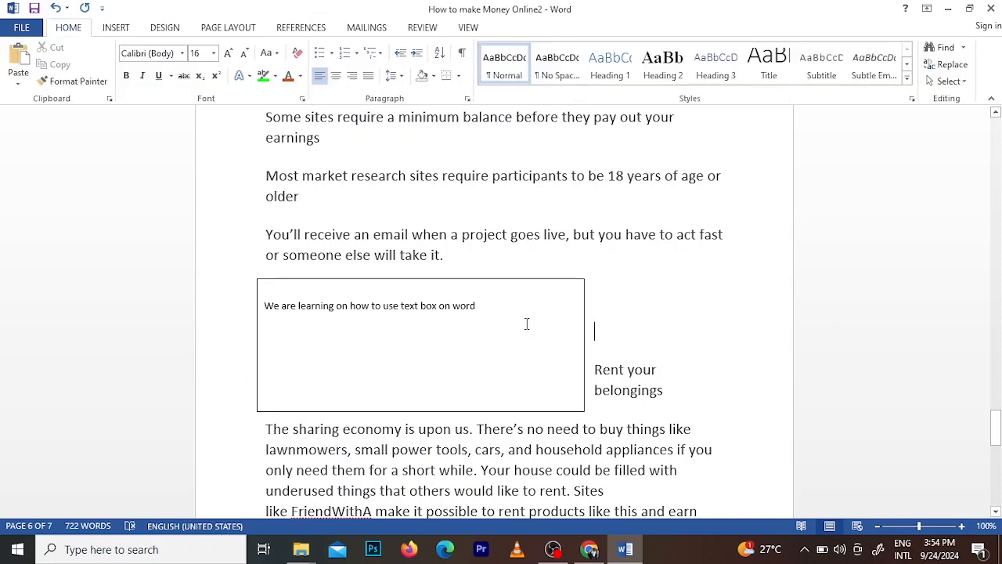
Step: Insert an Austin Sidebar text box into the document
{"action": "left_click_drag", "start_coordinate": [996, 433], "coordinate": [996, 470]}
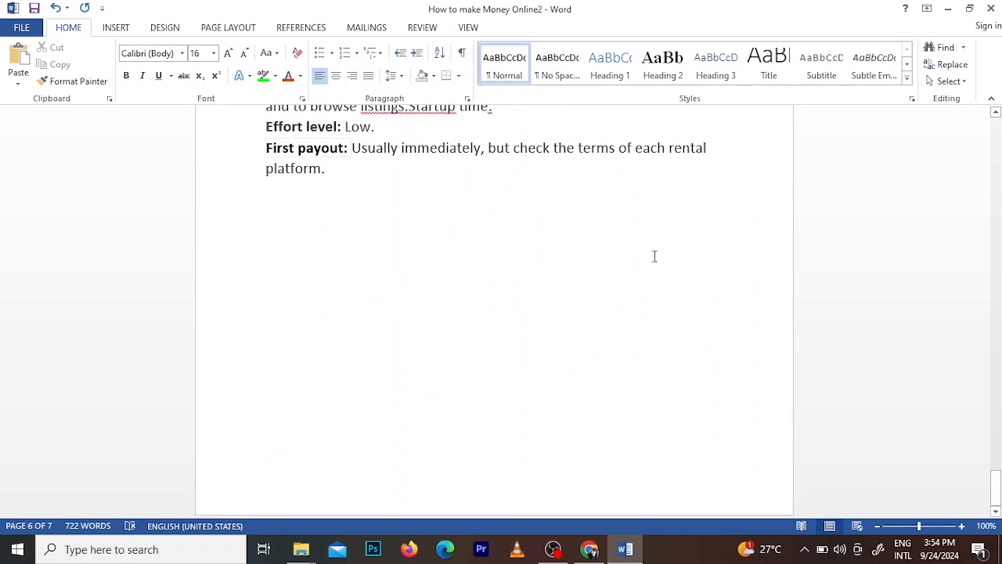
{"action": "left_click", "coordinate": [118, 28]}
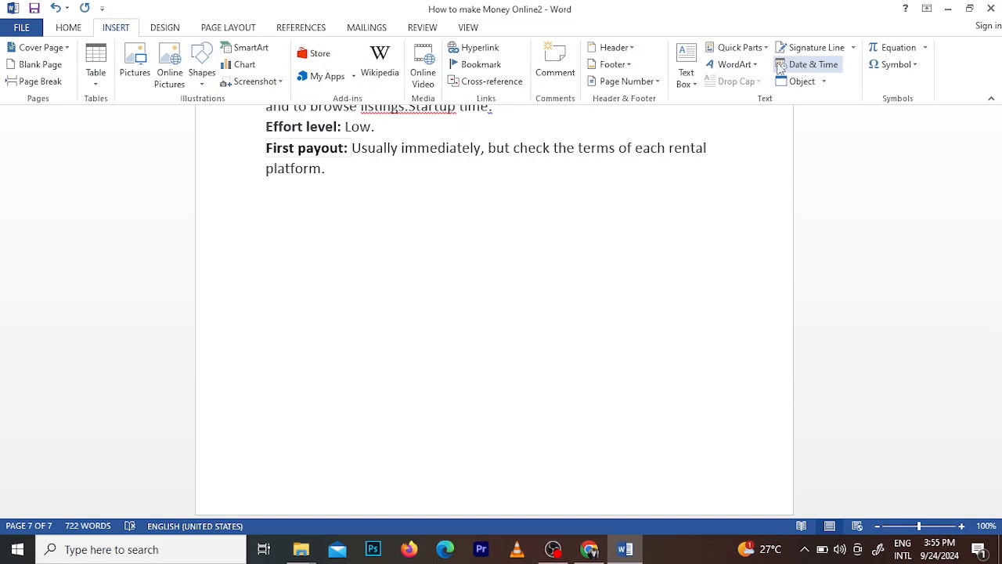
{"action": "left_click", "coordinate": [688, 74]}
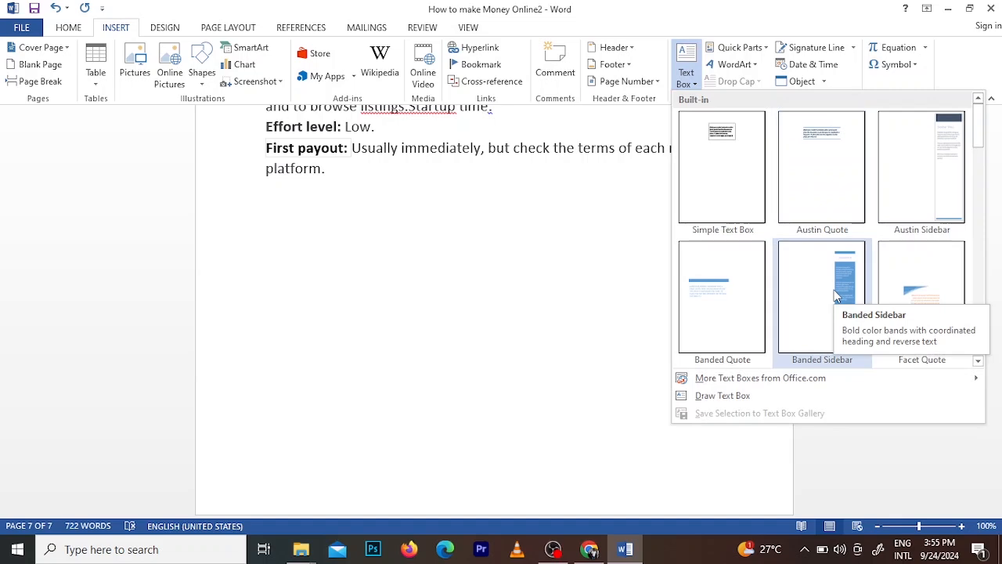
{"action": "left_click", "coordinate": [934, 183]}
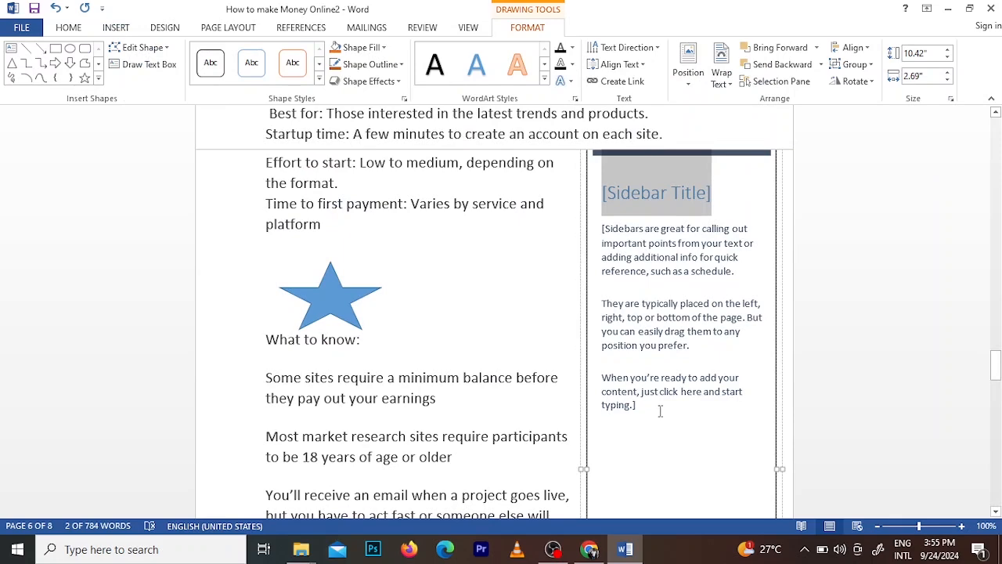
Step: Set the font size of the sidebar's body placeholder text to 20
{"action": "left_click", "coordinate": [660, 410]}
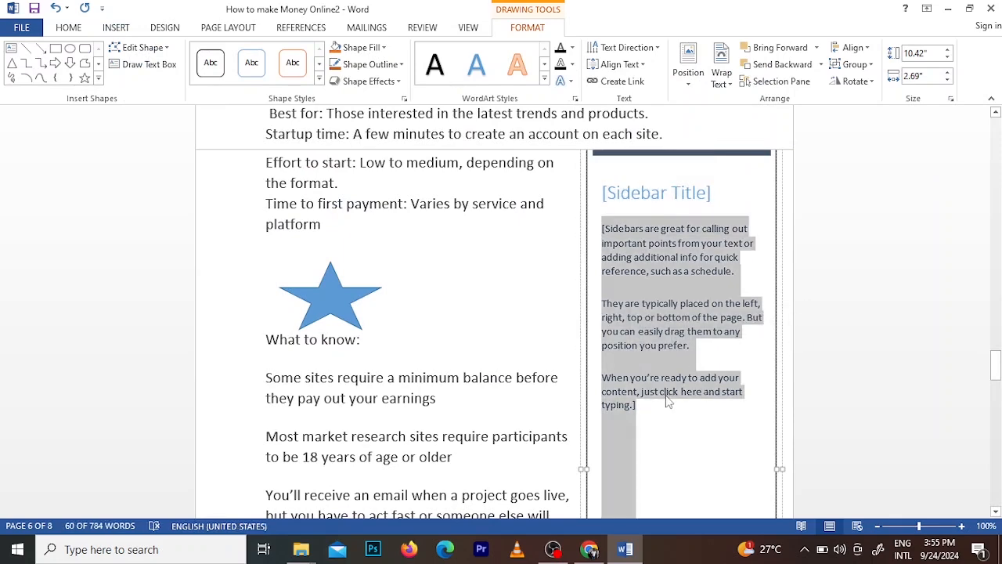
{"action": "left_click", "coordinate": [131, 67]}
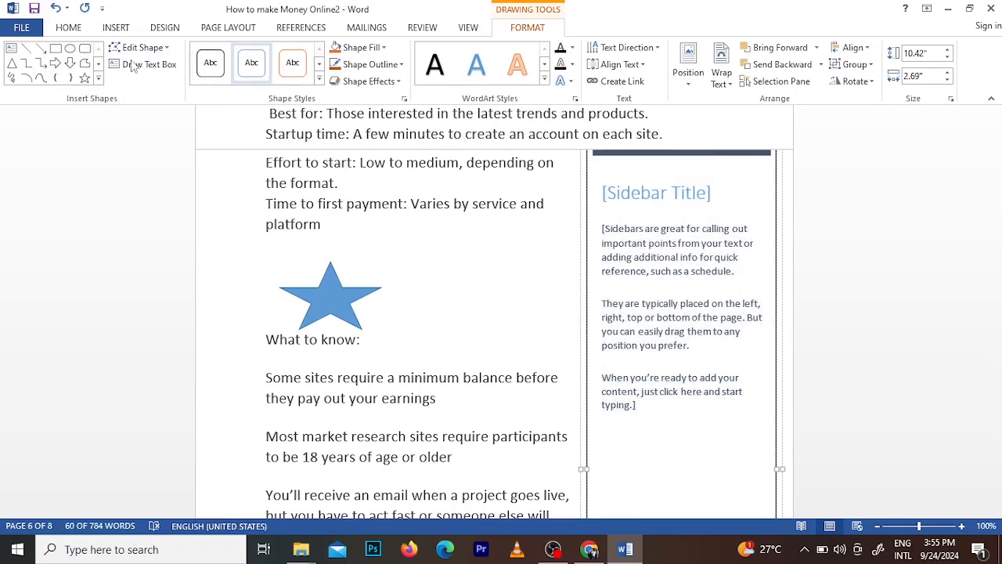
{"action": "left_click", "coordinate": [69, 28]}
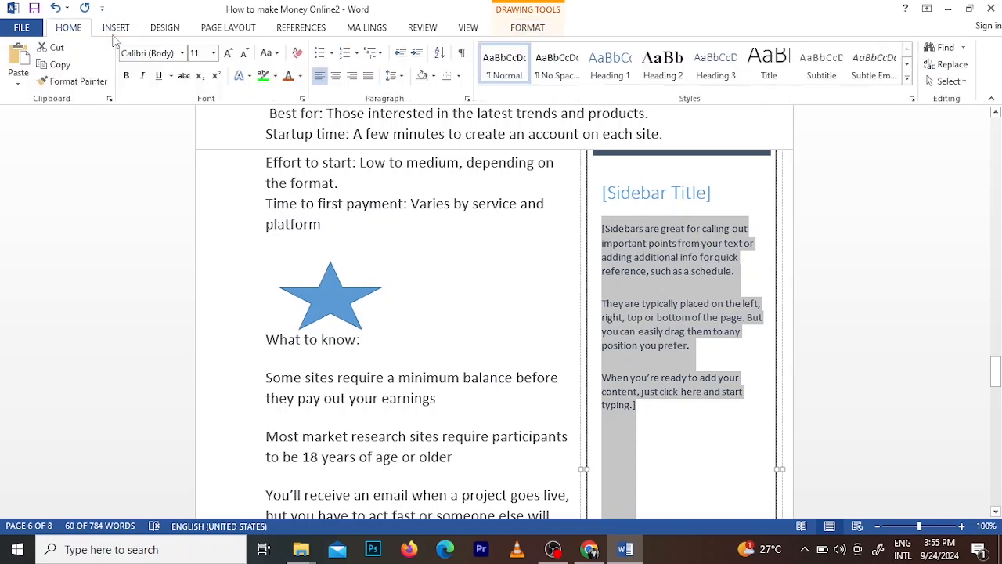
{"action": "left_click", "coordinate": [214, 53]}
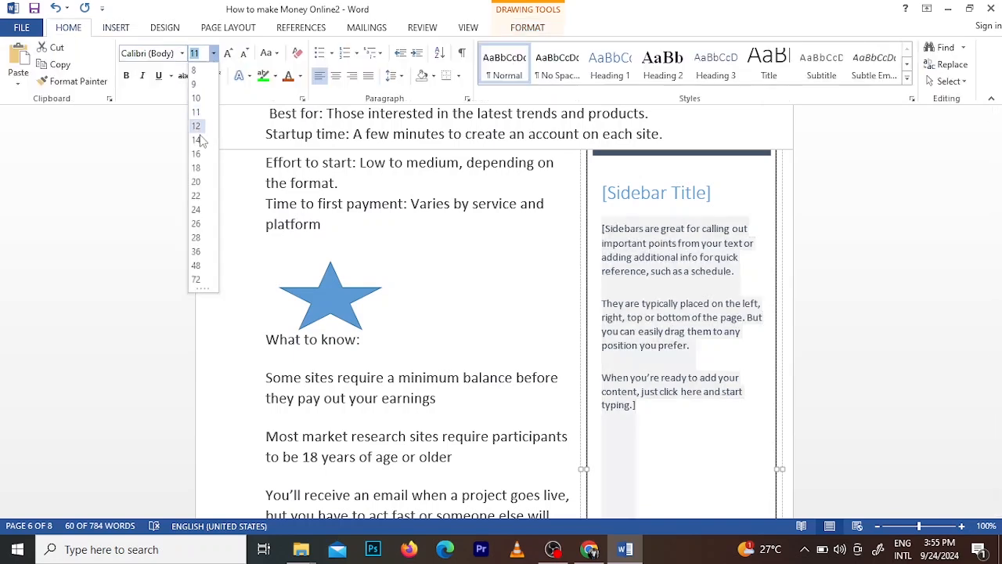
{"action": "left_click", "coordinate": [197, 185]}
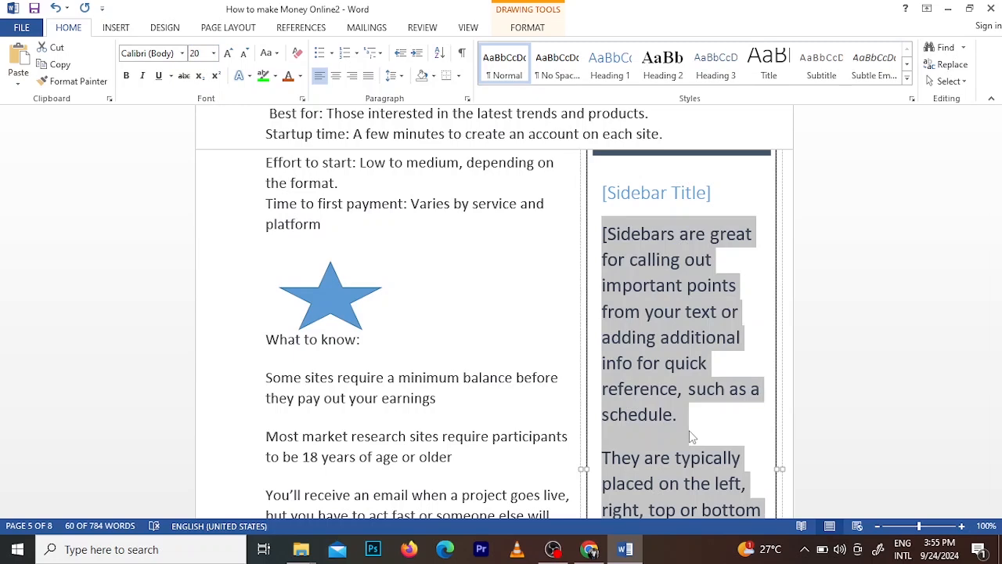
Step: Insert WordArt in the blue reflected style on the empty line below the "First payout" paragraph
{"action": "left_click_drag", "start_coordinate": [998, 383], "coordinate": [996, 446]}
{"action": "left_click", "coordinate": [293, 416]}
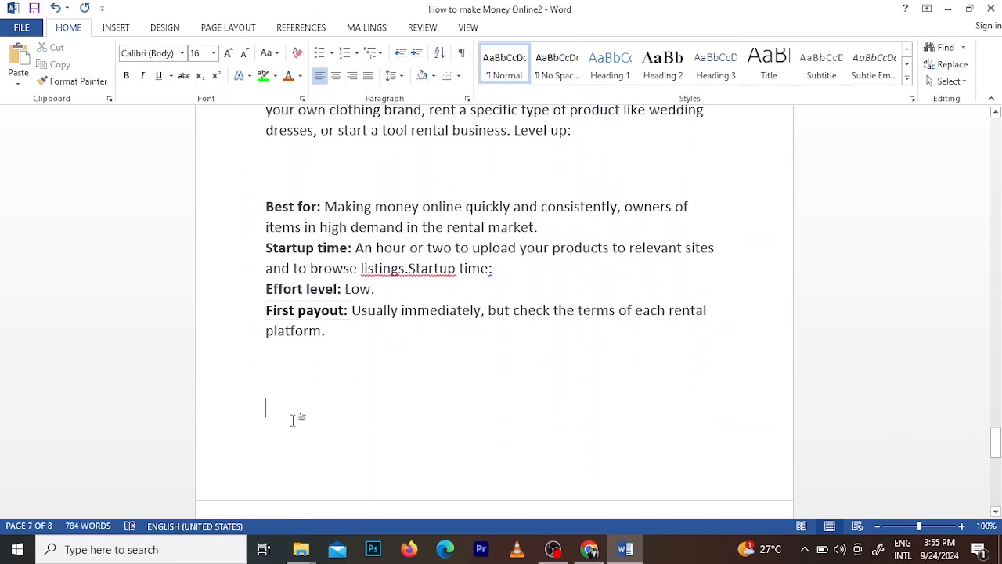
{"action": "left_click", "coordinate": [117, 29]}
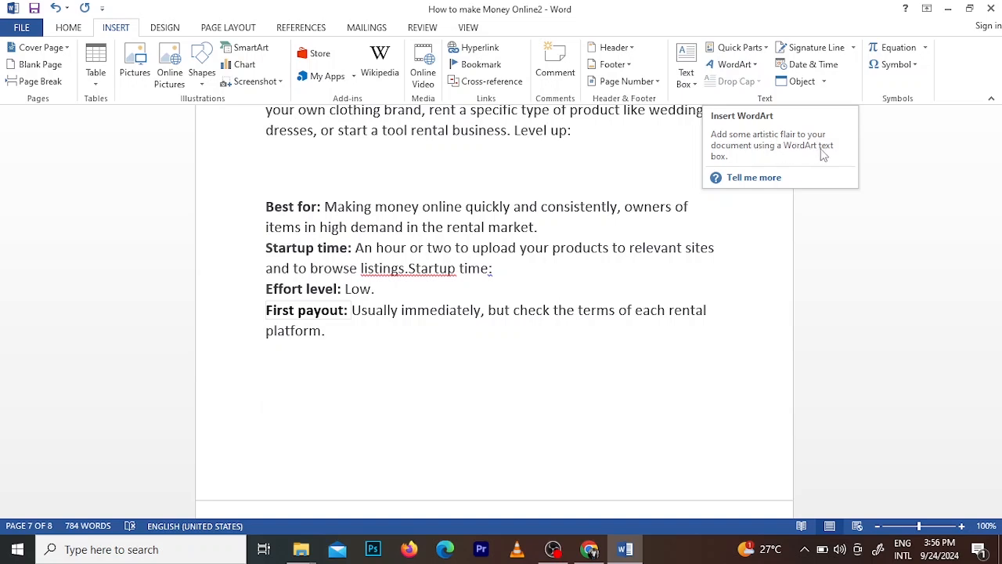
{"action": "left_click", "coordinate": [749, 67]}
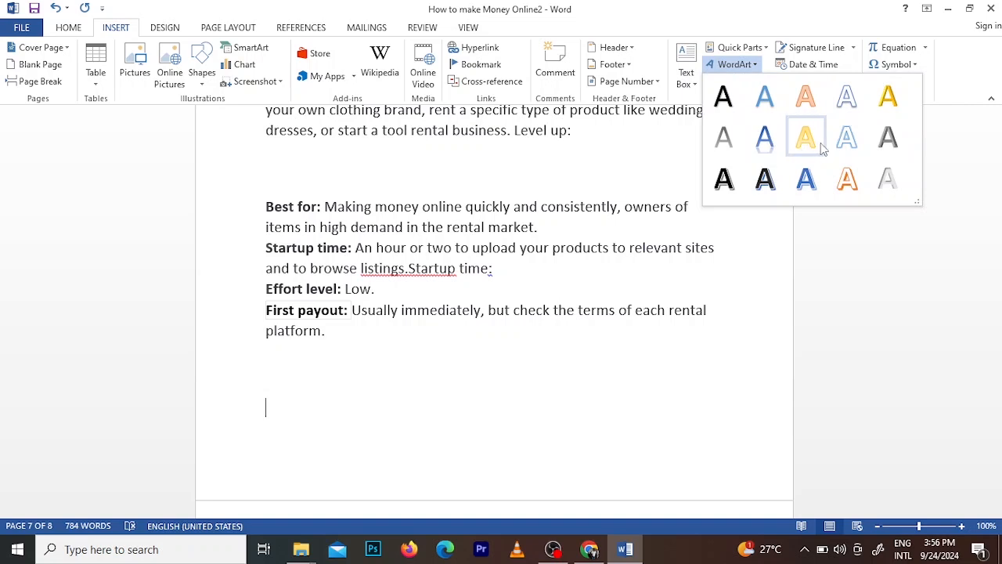
{"action": "left_click", "coordinate": [770, 137]}
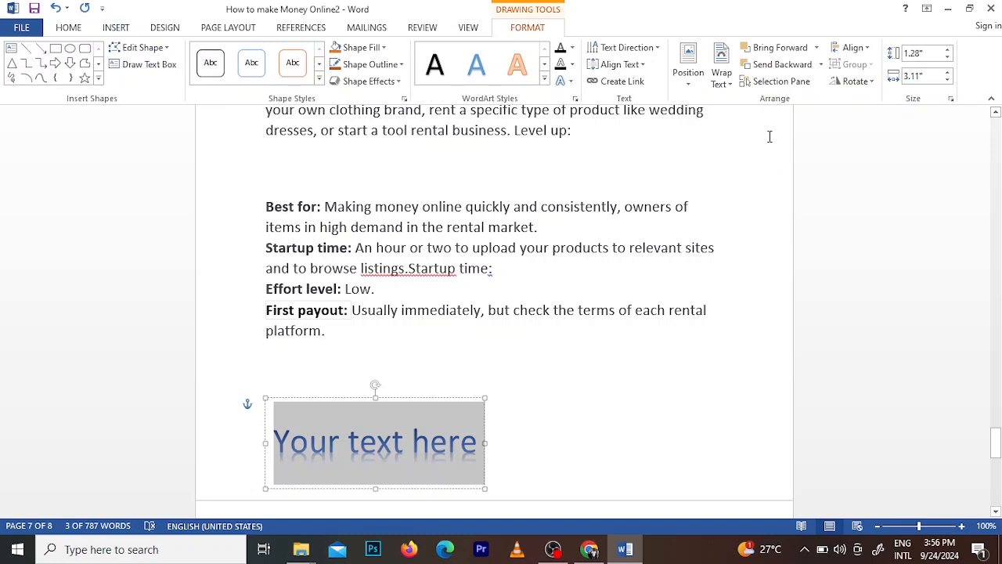
Step: Replace the WordArt's placeholder text with "Make Money Online"
{"action": "key", "text": "Delete"}
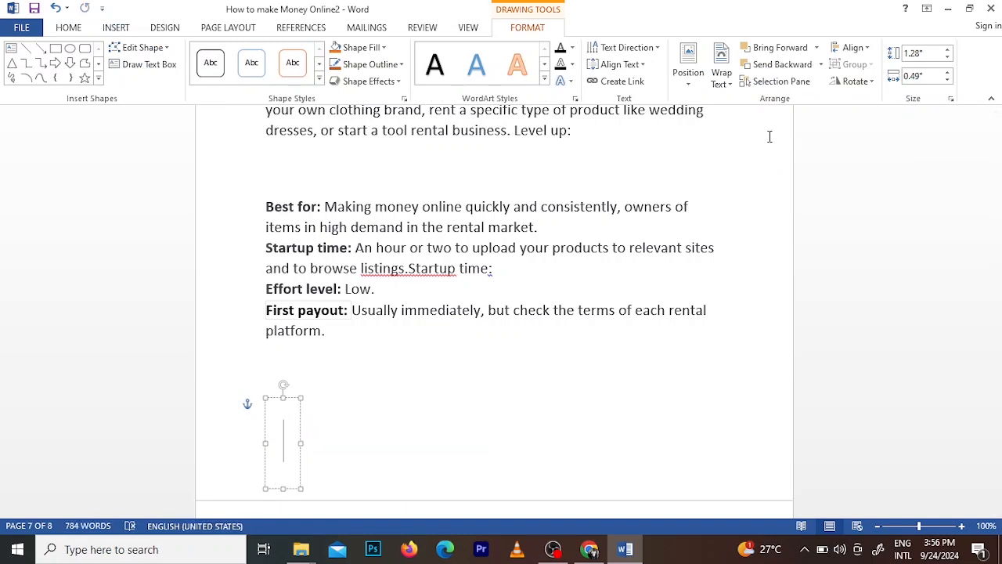
{"action": "type", "text": "Make"}
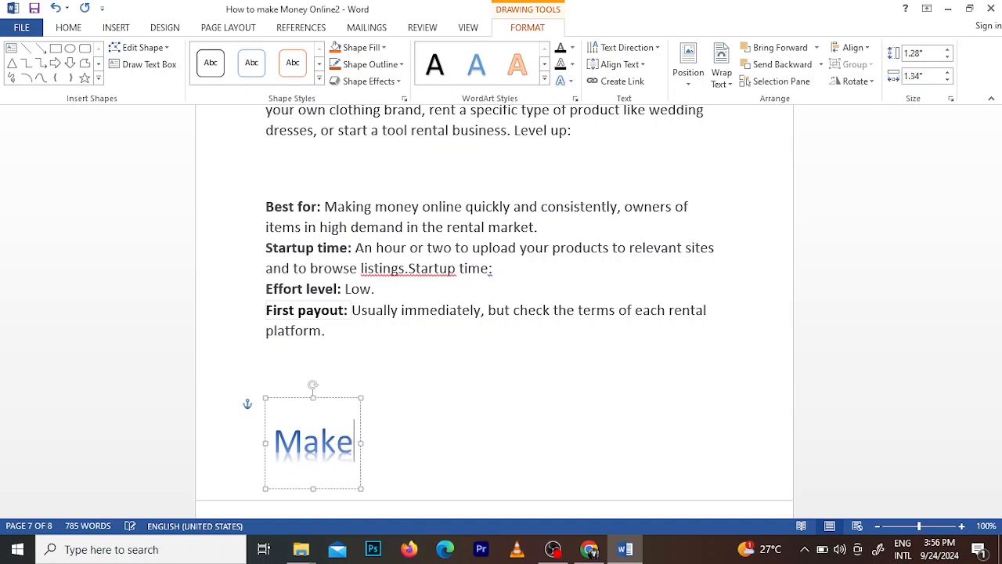
{"action": "type", "text": " Mon"}
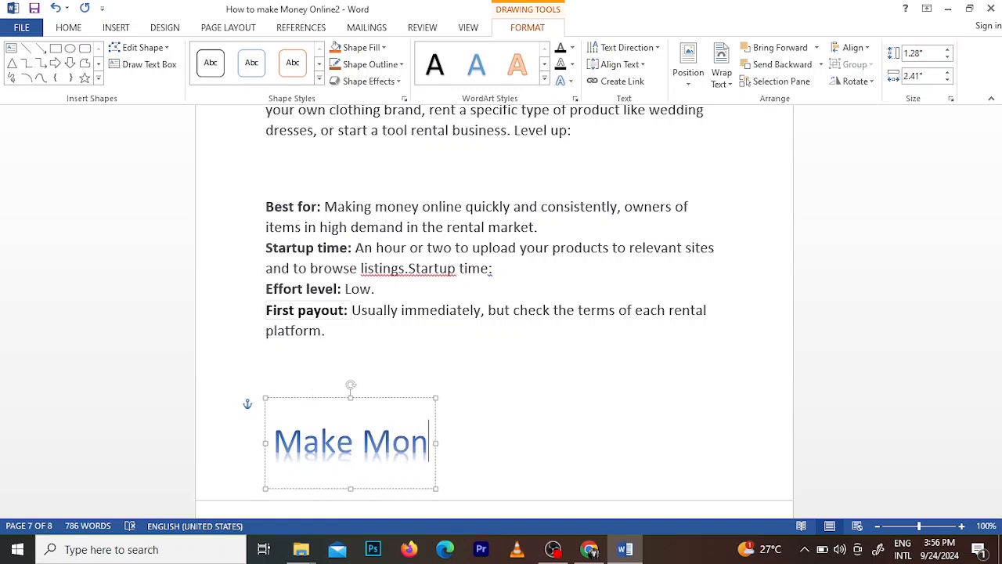
{"action": "type", "text": "ey"}
{"action": "key", "text": "BackSpace"}
{"action": "type", "text": "ey"}
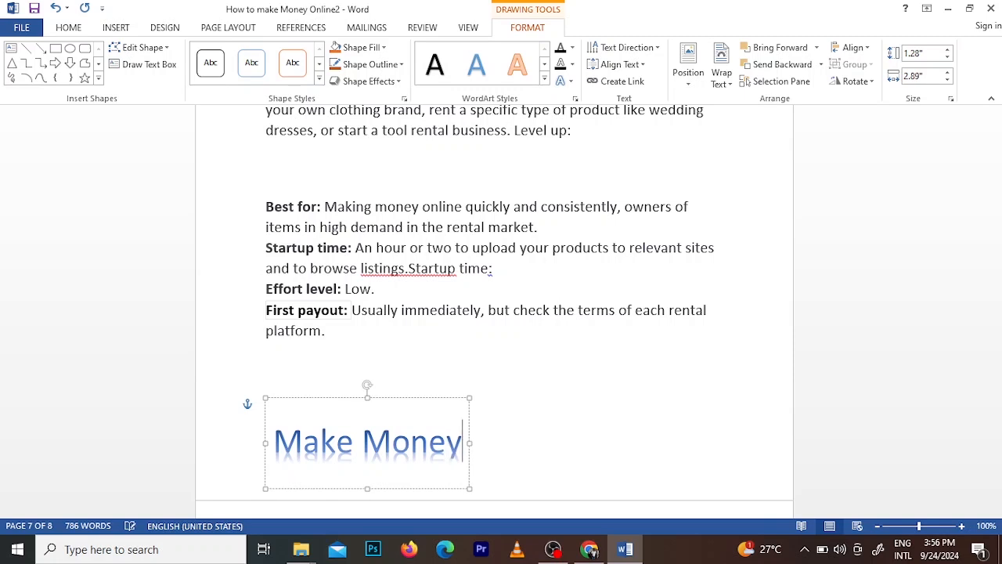
{"action": "type", "text": " M"}
{"action": "key", "text": "BackSpace"}
{"action": "type", "text": "Online"}
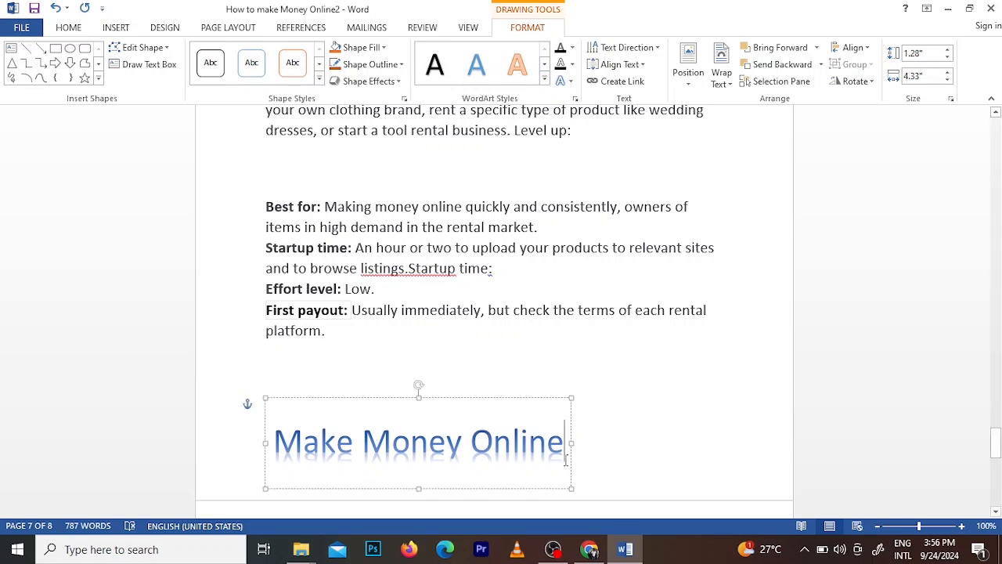
Step: Try the orange and blue WordArt styles on "Make Money Online" and settle on the black one
{"action": "left_click_drag", "start_coordinate": [565, 443], "coordinate": [313, 437]}
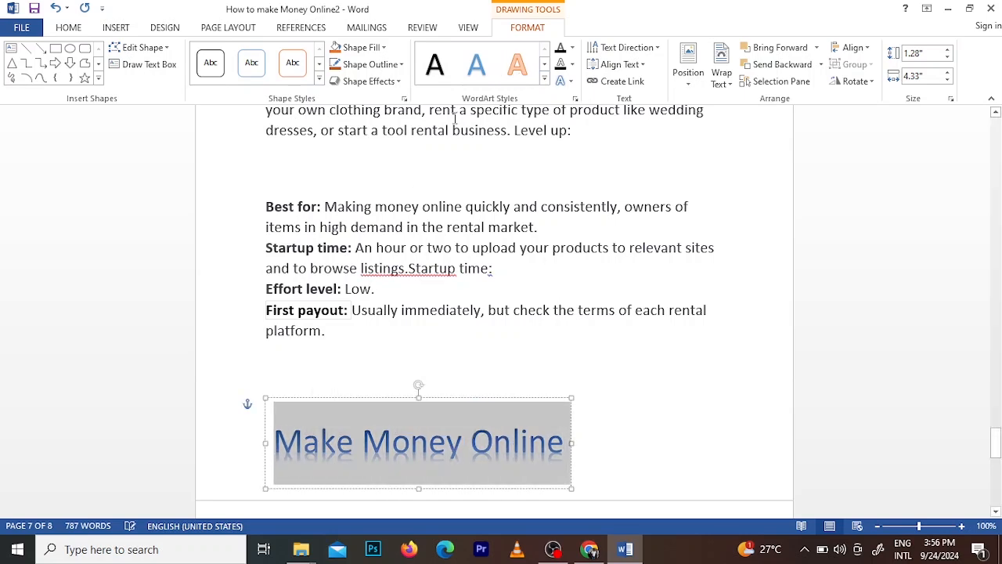
{"action": "left_click", "coordinate": [516, 64]}
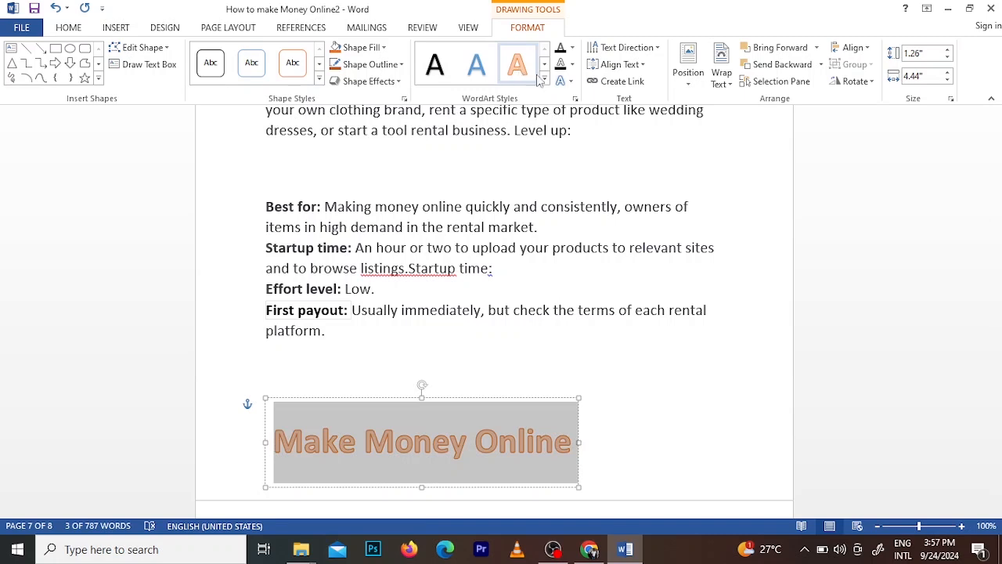
{"action": "left_click", "coordinate": [476, 64]}
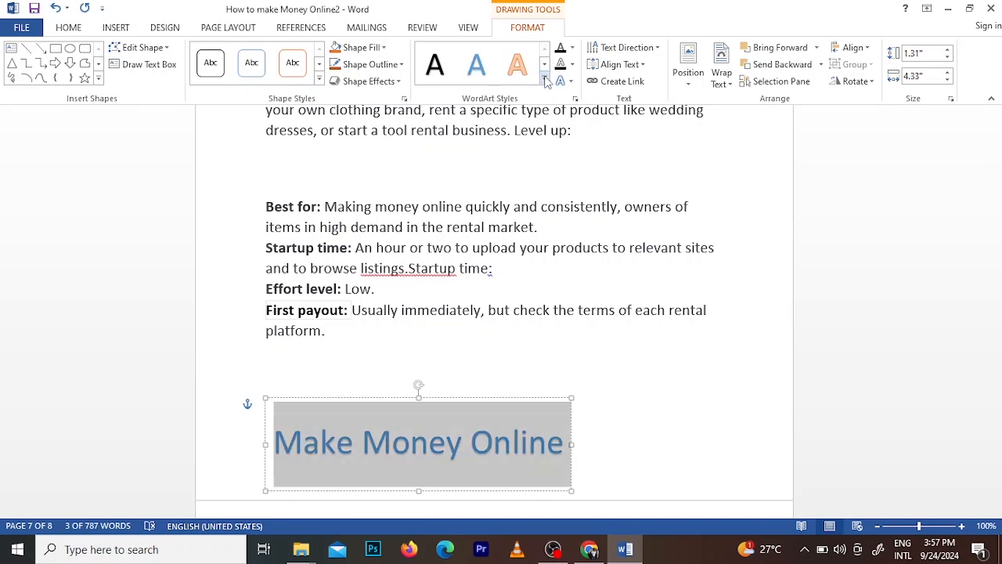
{"action": "left_click", "coordinate": [444, 68]}
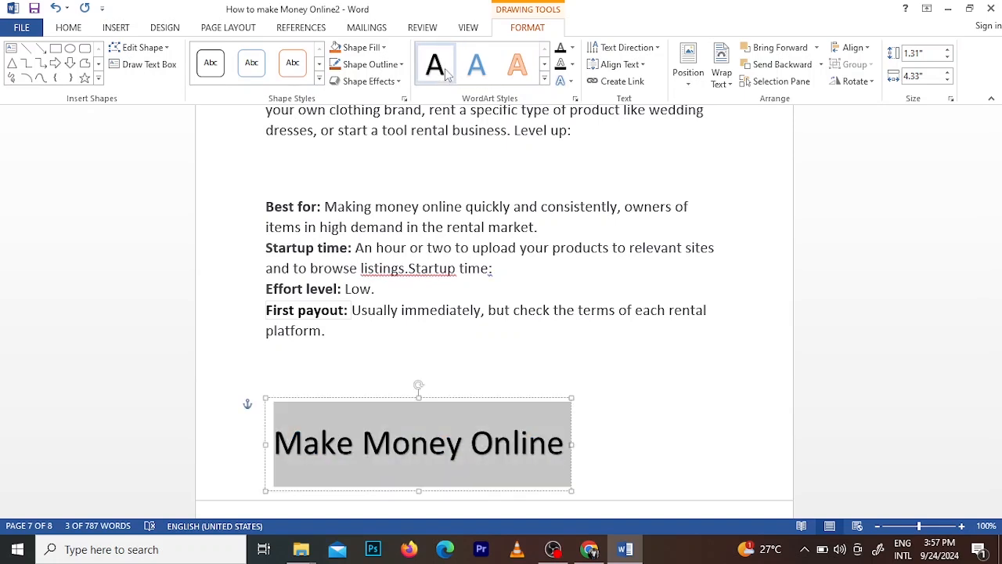
Step: Set the "Make Money Online" text fill to dark blue and its text outline to gold
{"action": "left_click", "coordinate": [573, 48]}
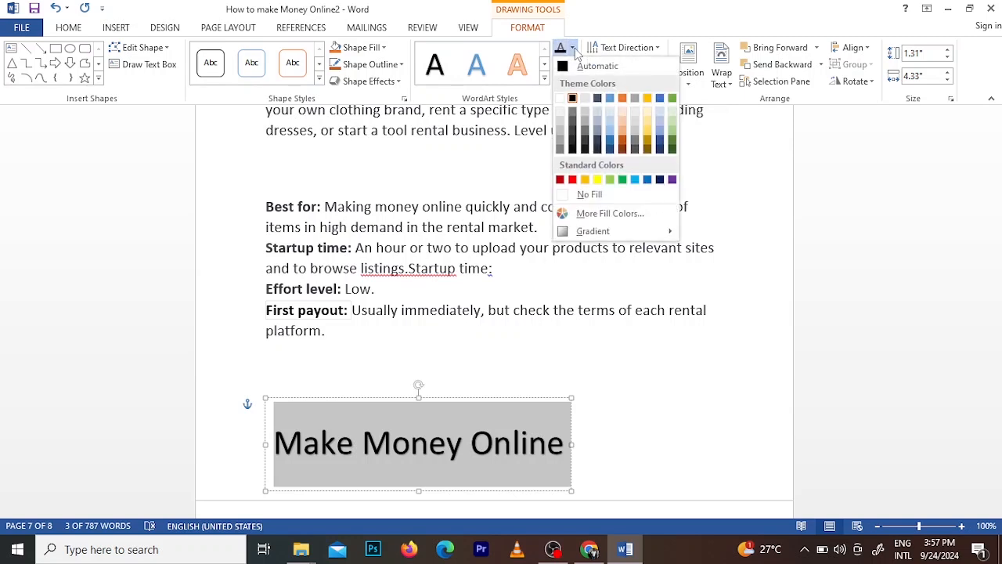
{"action": "left_click", "coordinate": [661, 144]}
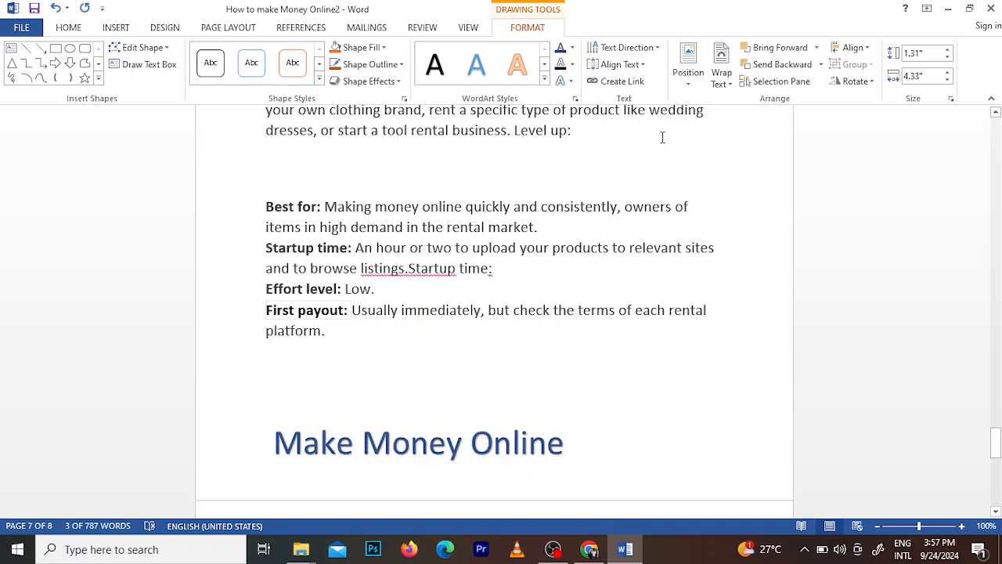
{"action": "left_click", "coordinate": [573, 64]}
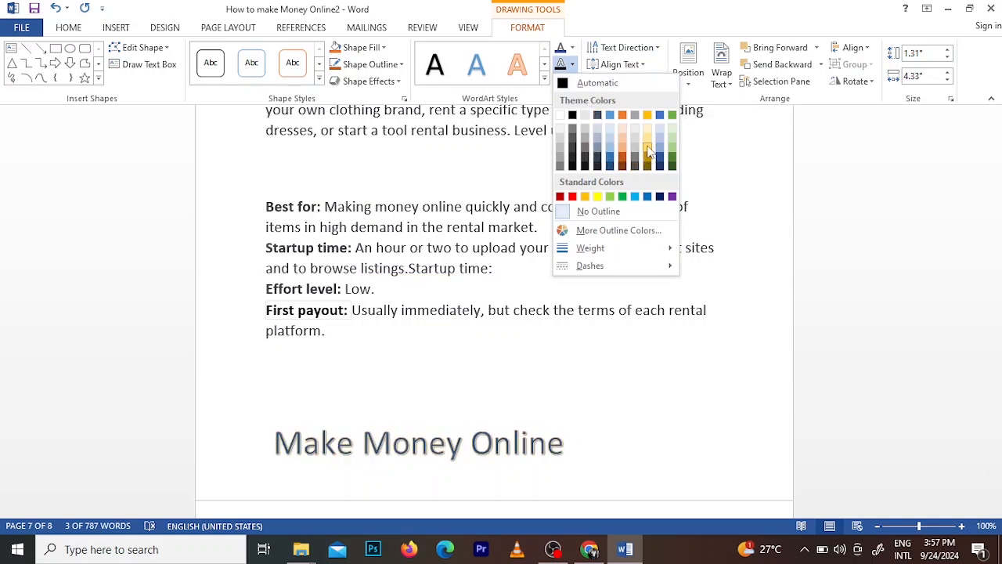
{"action": "left_click", "coordinate": [648, 151]}
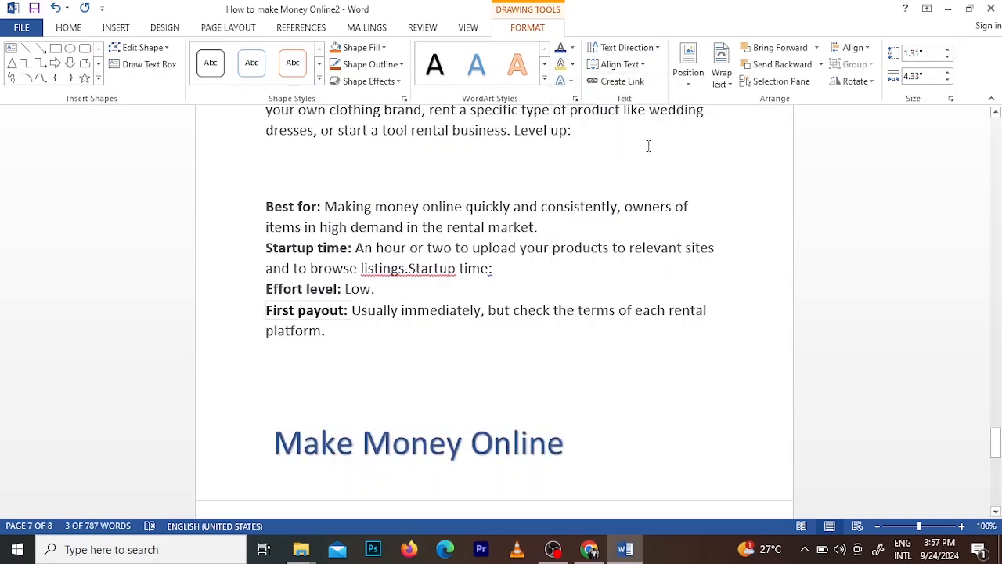
Step: Apply an upward-offset Outer shadow text effect to the "Make Money Online" WordArt
{"action": "left_click", "coordinate": [571, 82]}
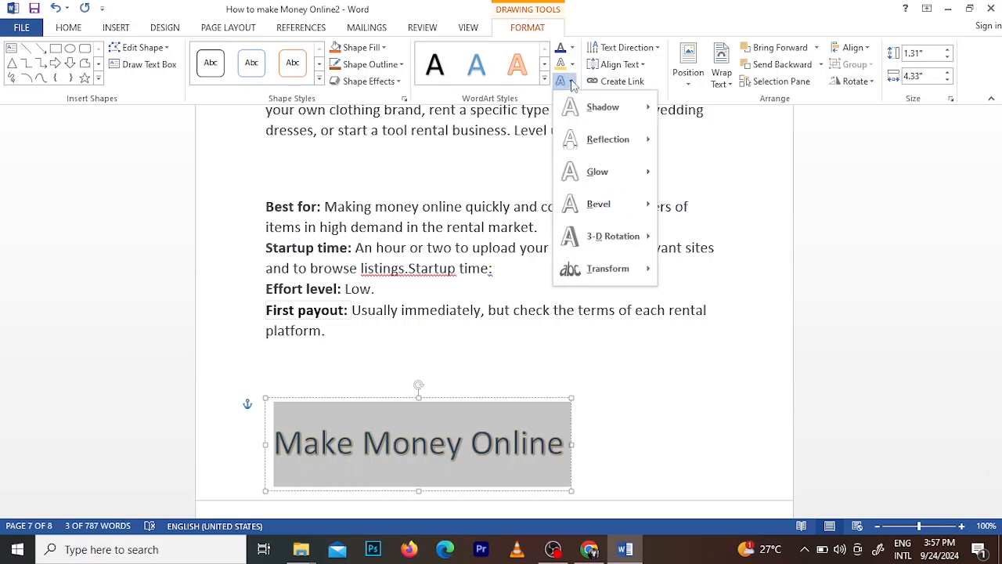
{"action": "mouse_move", "coordinate": [588, 119]}
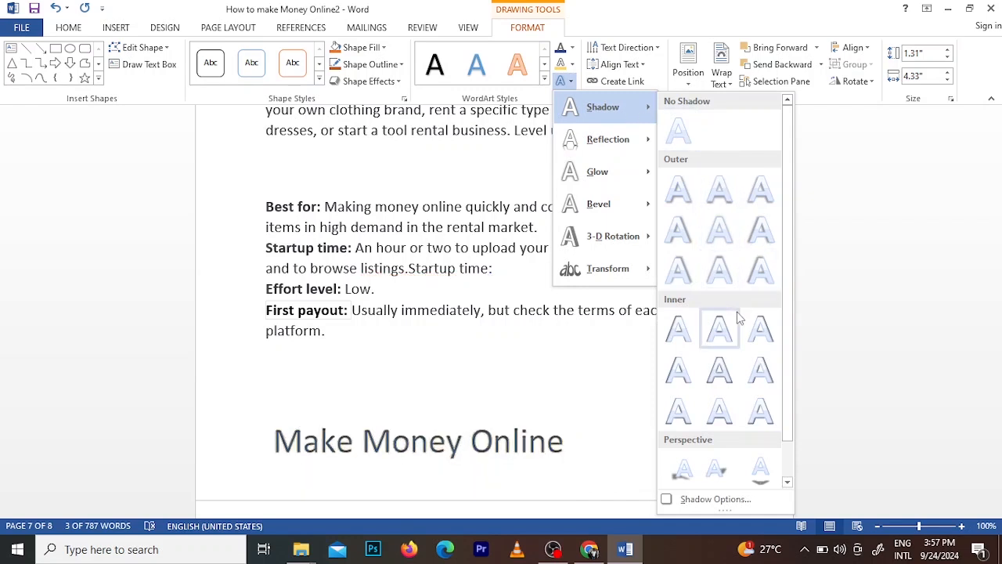
{"action": "left_click", "coordinate": [726, 283]}
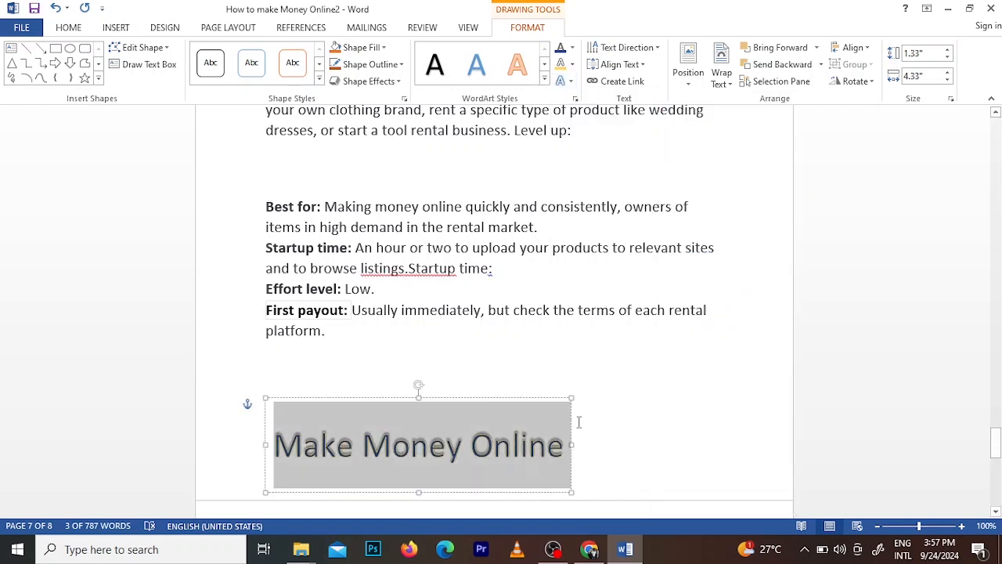
Step: Enlarge the "Make Money Online" WordArt box to about 9.72" high by 6.44" wide and deselect it
{"action": "left_click_drag", "start_coordinate": [571, 399], "coordinate": [667, 339]}
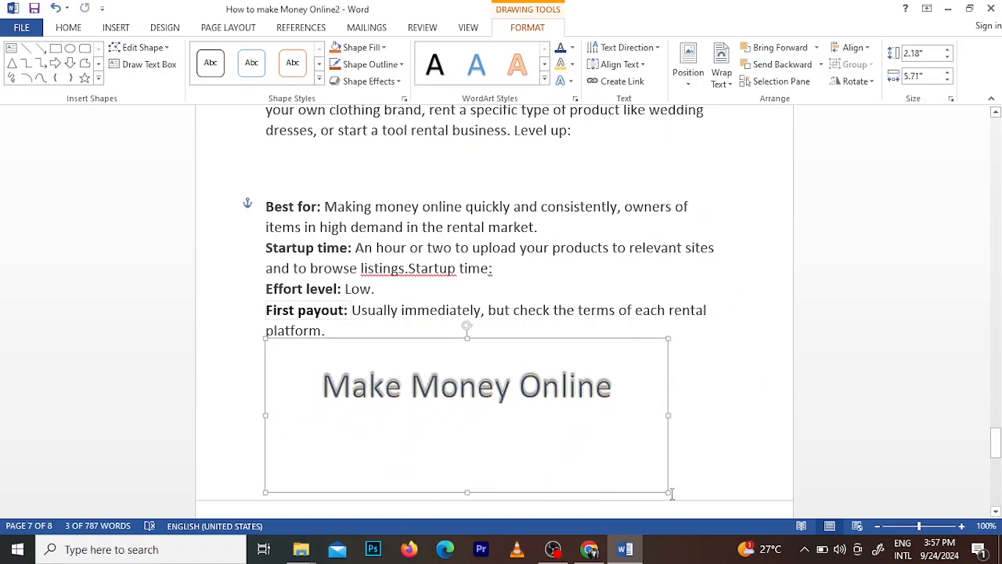
{"action": "left_click_drag", "start_coordinate": [675, 492], "coordinate": [721, 502]}
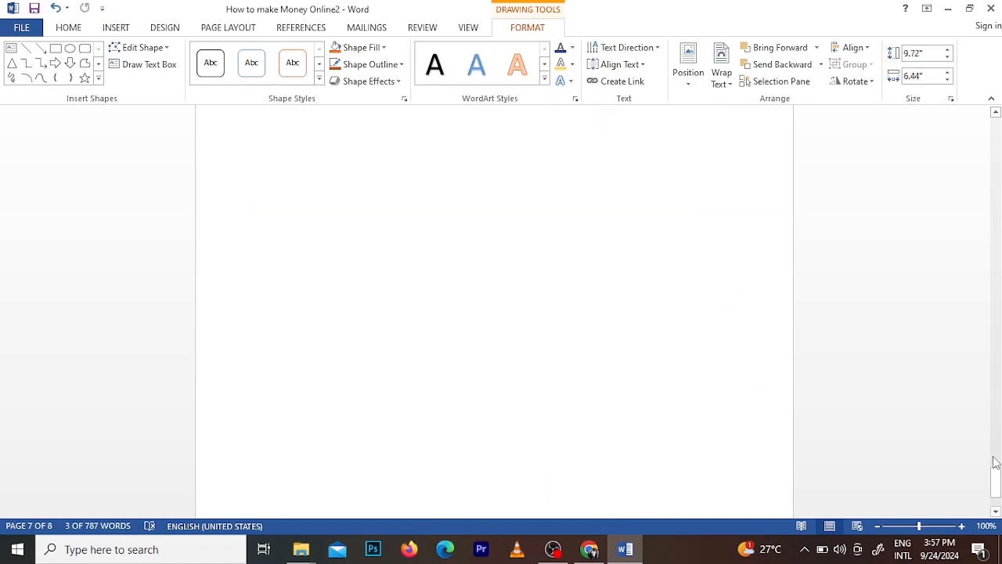
{"action": "left_click_drag", "start_coordinate": [995, 479], "coordinate": [996, 439]}
{"action": "left_click", "coordinate": [760, 460]}
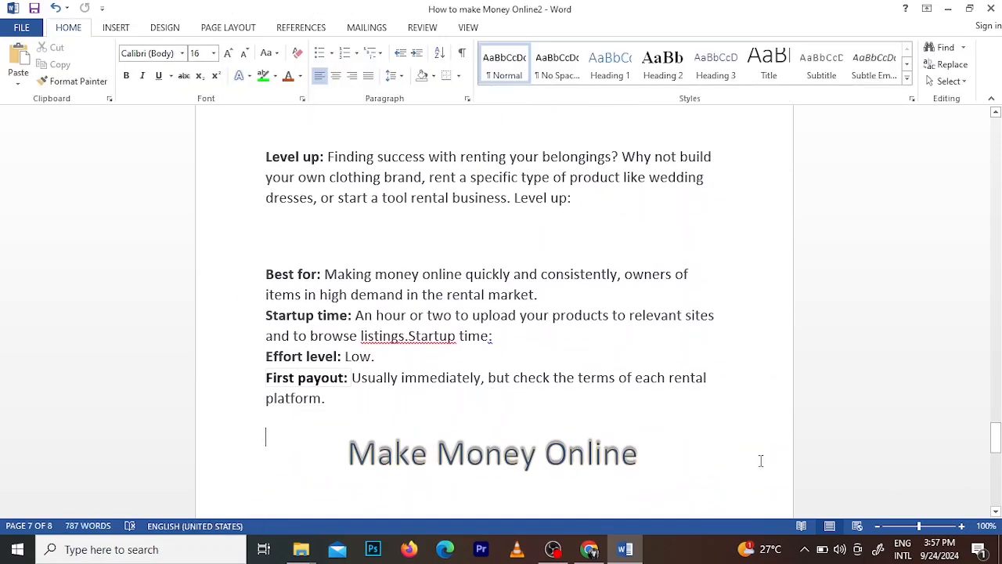
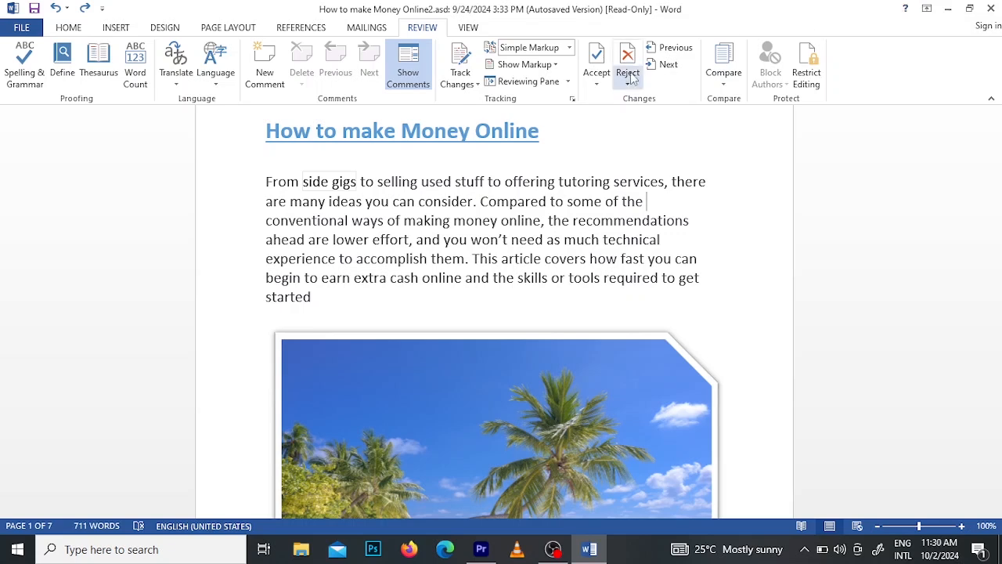
Step: Look up synonyms for the word "accomplish" in the introductory paragraph with the Thesaurus
{"action": "left_click_drag", "start_coordinate": [356, 259], "coordinate": [427, 259]}
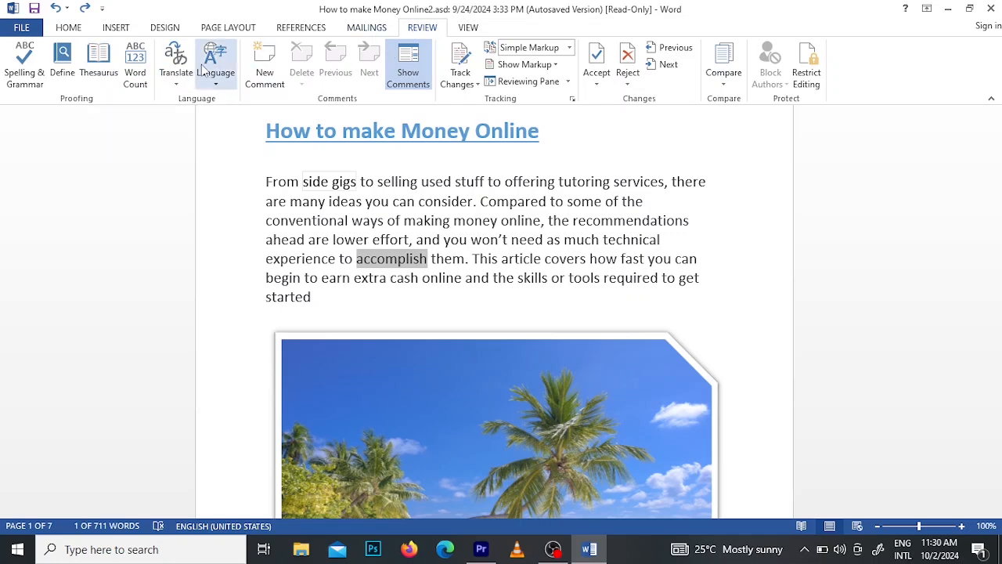
{"action": "left_click", "coordinate": [110, 71]}
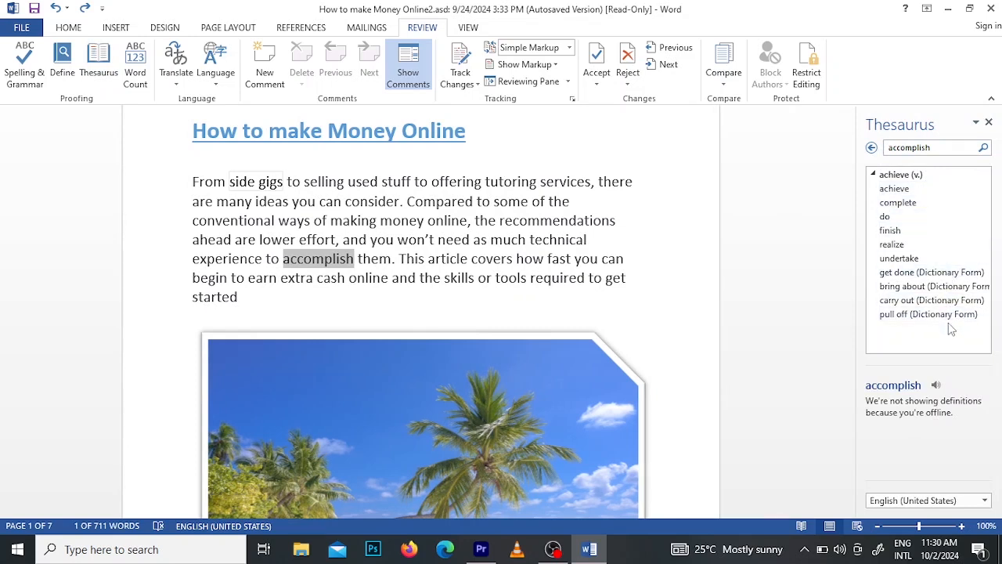
{"action": "left_click", "coordinate": [989, 123]}
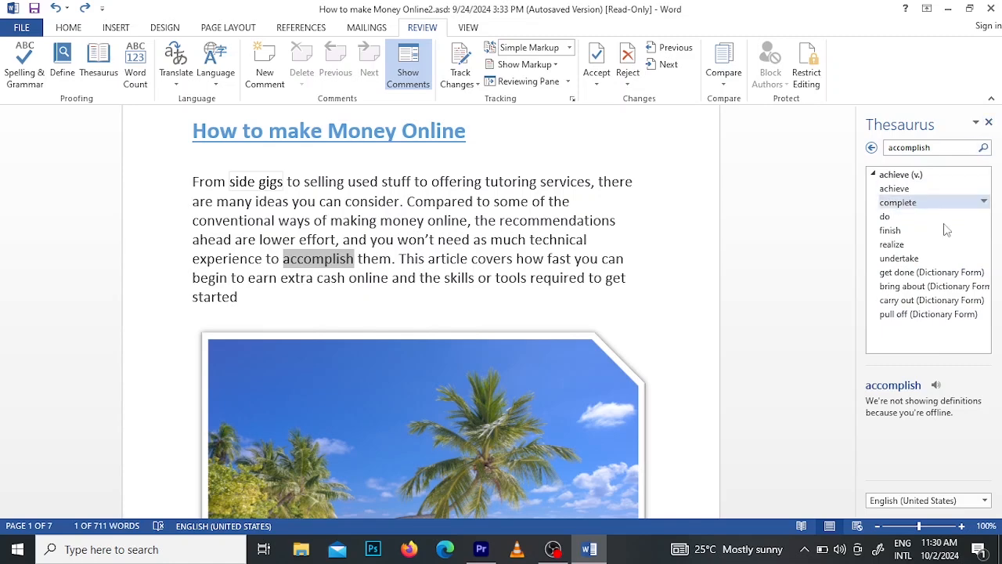
Step: Look up synonyms for the word "conventional" in the introductory paragraph with the Thesaurus
{"action": "left_click_drag", "start_coordinate": [266, 196], "coordinate": [349, 195]}
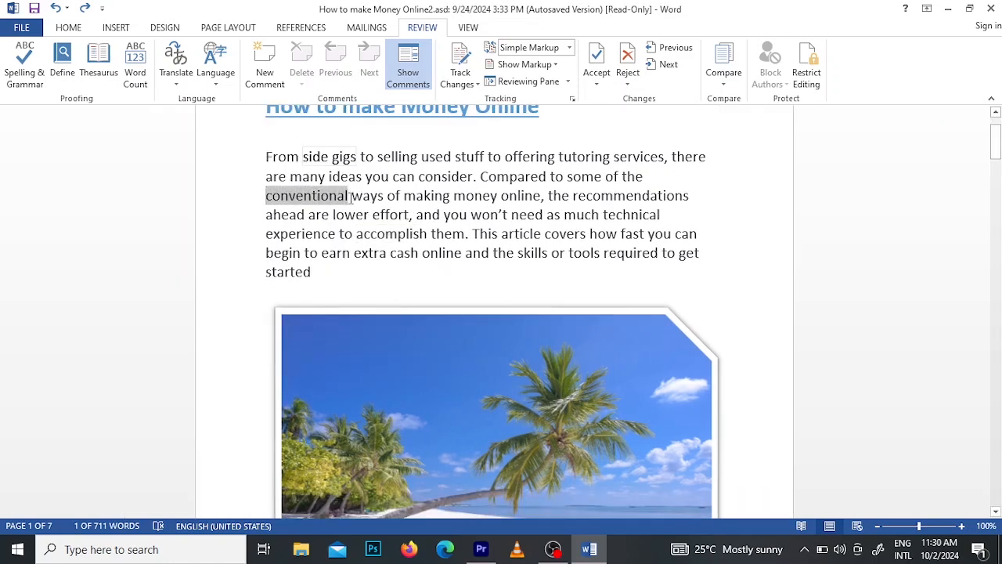
{"action": "left_click", "coordinate": [99, 71]}
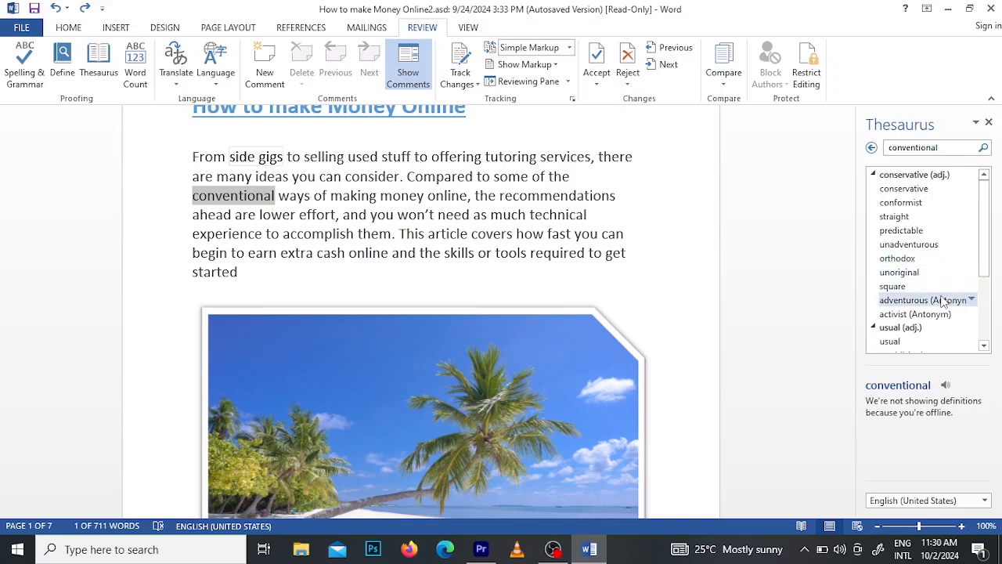
{"action": "left_click", "coordinate": [988, 123]}
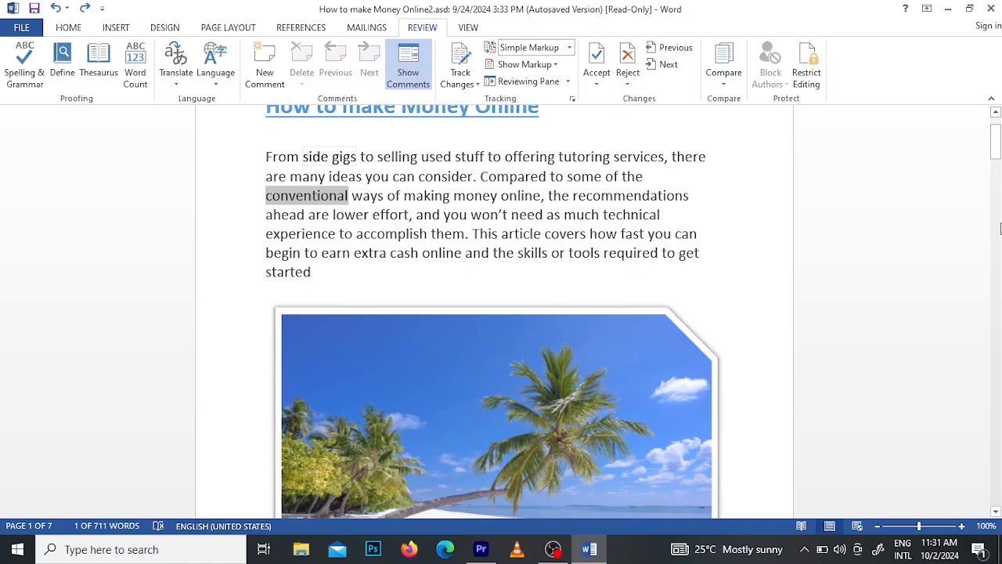
{"action": "left_click", "coordinate": [910, 218]}
Step: Find the occurrences of "accomplish" from the introductory paragraph throughout the document
{"action": "left_click_drag", "start_coordinate": [996, 154], "coordinate": [996, 155]}
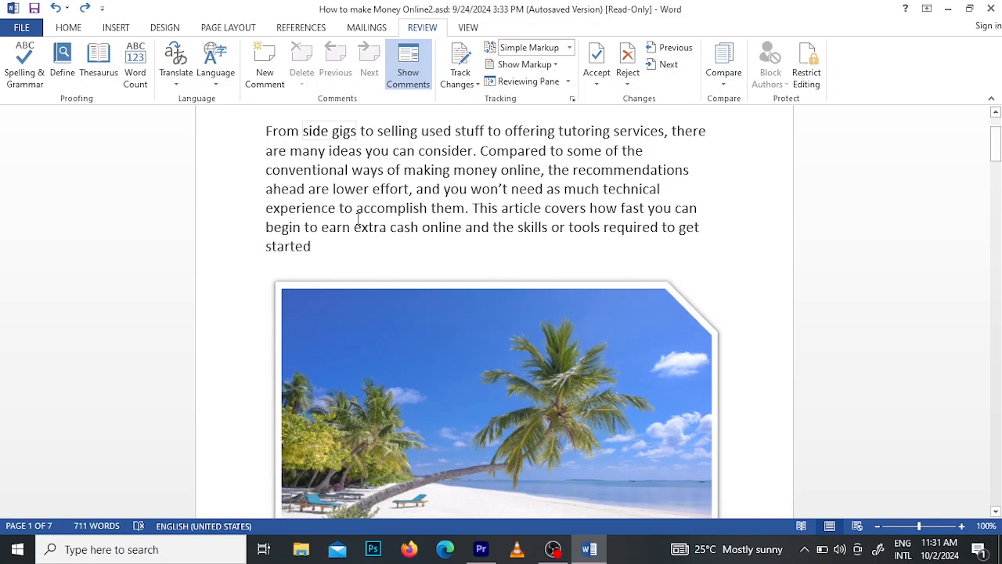
{"action": "left_click_drag", "start_coordinate": [358, 209], "coordinate": [426, 217]}
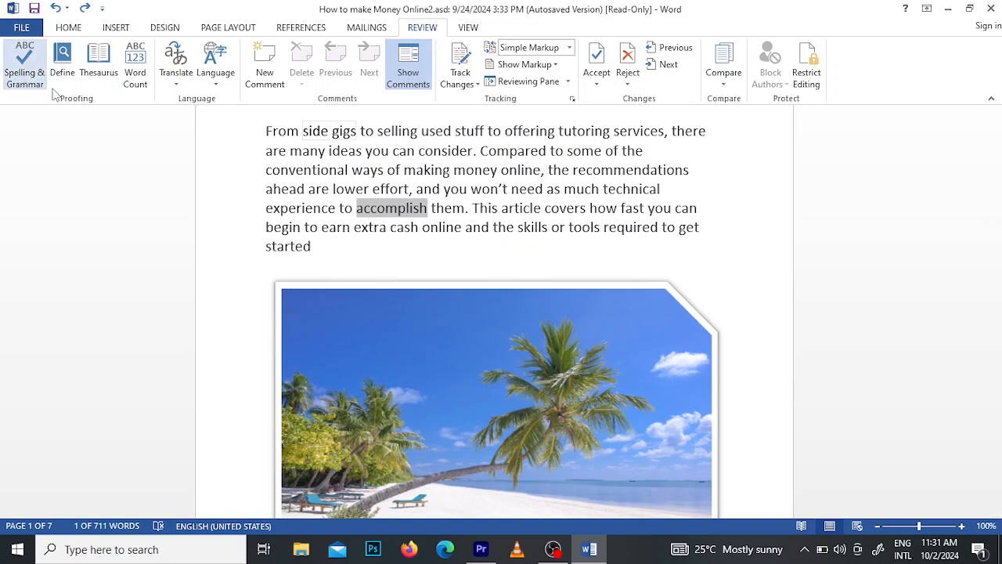
{"action": "left_click", "coordinate": [68, 28]}
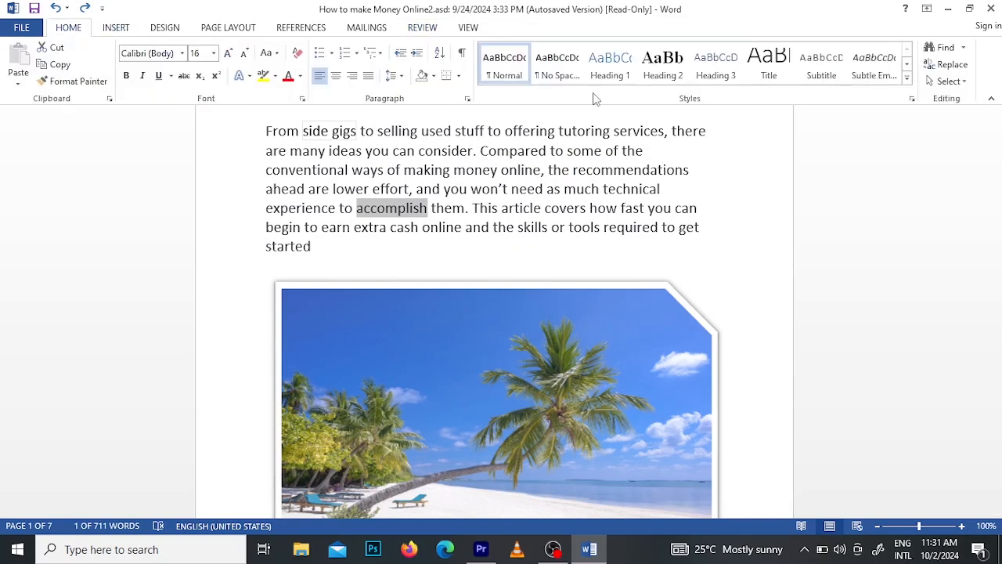
{"action": "left_click", "coordinate": [945, 49]}
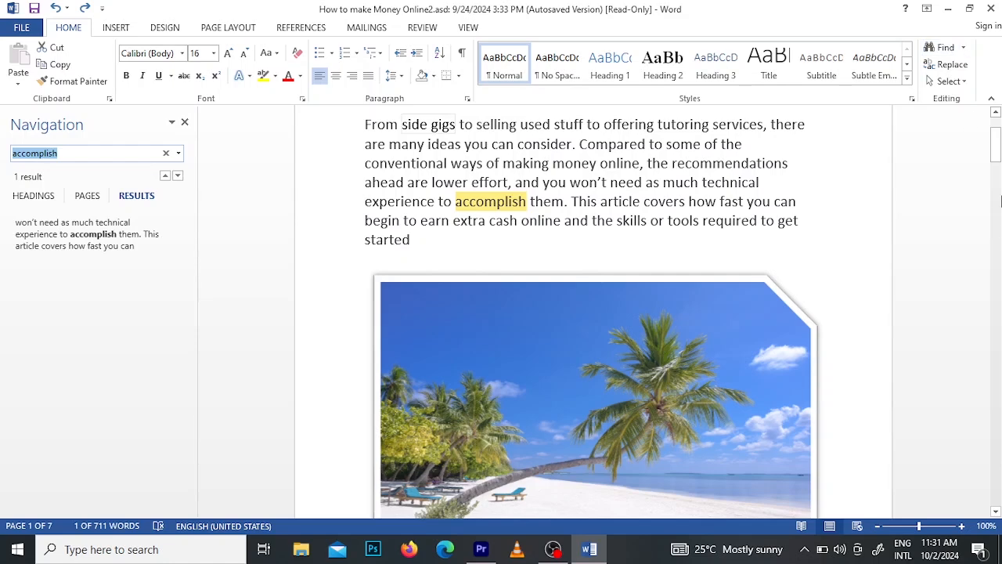
Step: Run a new document search for the word "effort" taken from the introductory paragraph
{"action": "mouse_move", "coordinate": [995, 144]}
{"action": "left_mouse_down"}
{"action": "mouse_move", "coordinate": [996, 223]}
{"action": "mouse_move", "coordinate": [996, 125]}
{"action": "left_mouse_up"}
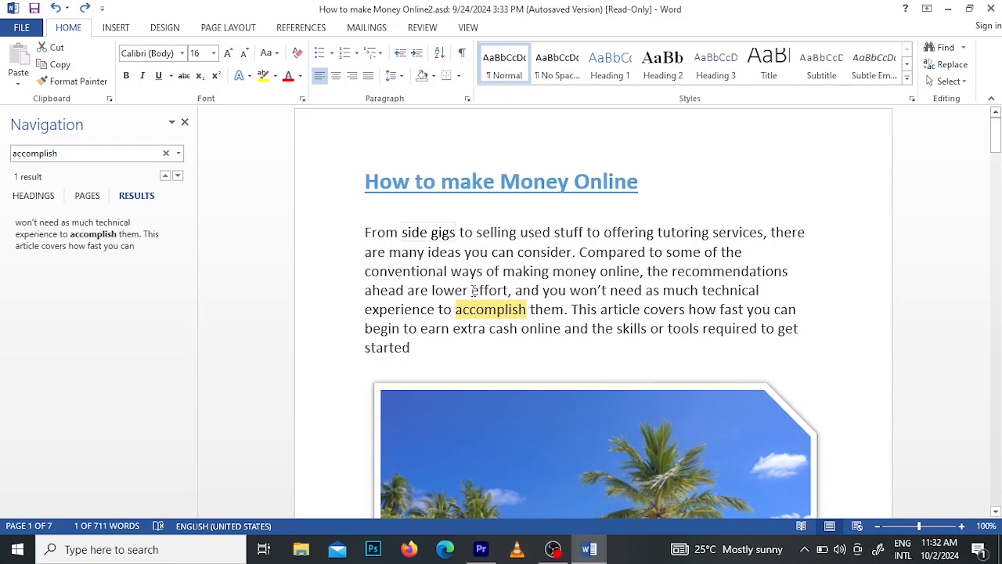
{"action": "left_click_drag", "start_coordinate": [472, 290], "coordinate": [509, 290]}
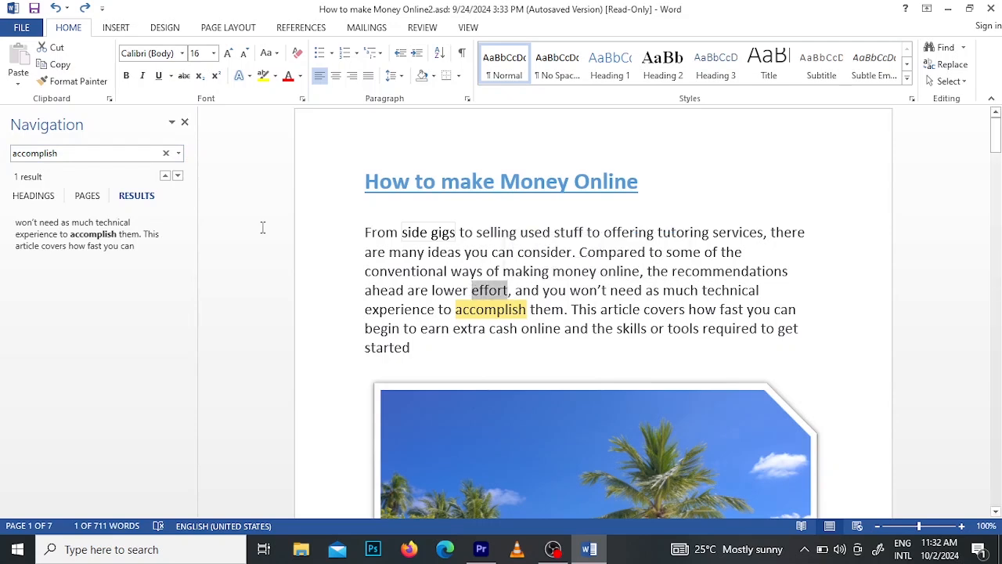
{"action": "left_click", "coordinate": [184, 123]}
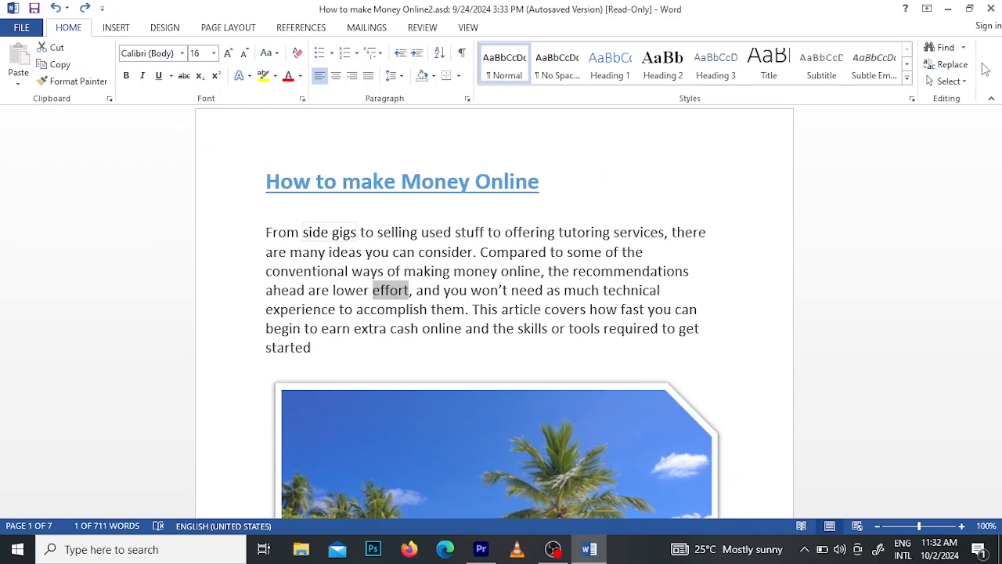
{"action": "left_click", "coordinate": [945, 48]}
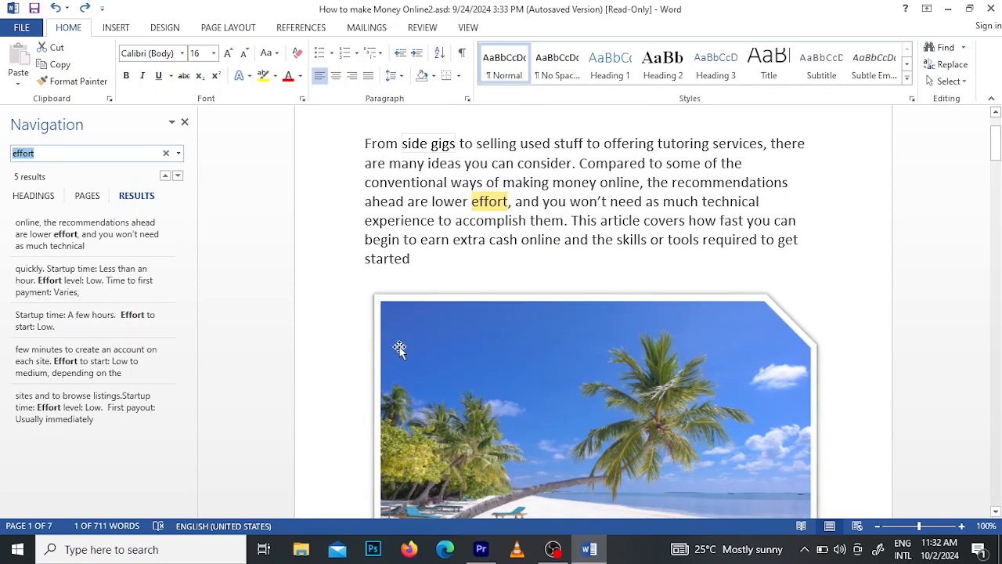
Step: Replace every occurrence of "effort" in the document with "strength", and close the search results
{"action": "left_click", "coordinate": [954, 71]}
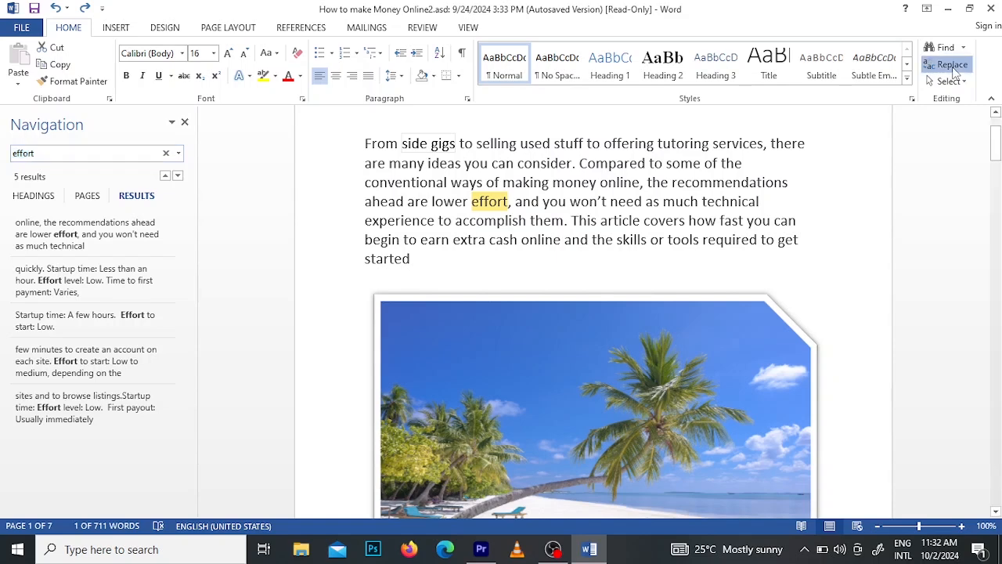
{"action": "left_click", "coordinate": [954, 71]}
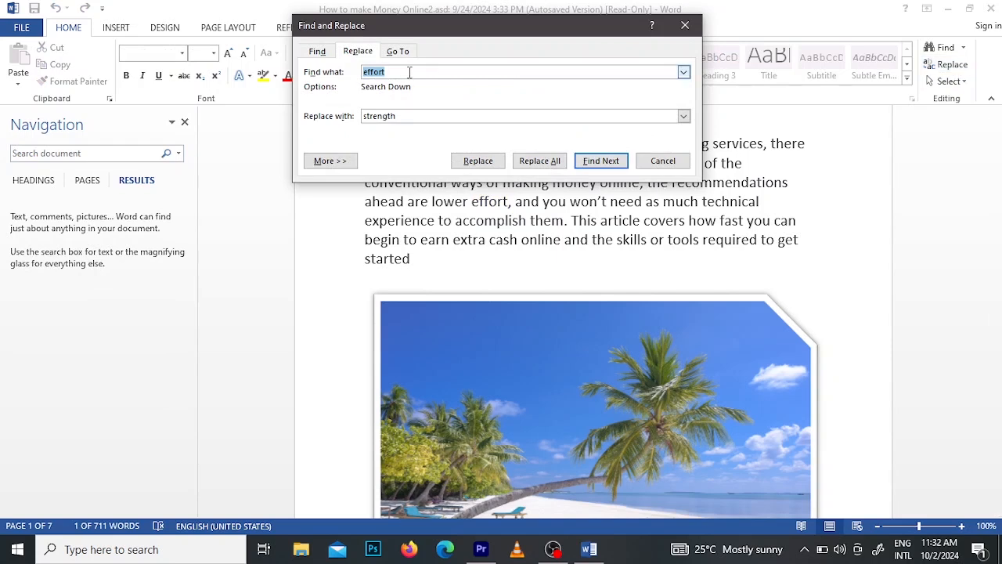
{"action": "left_click", "coordinate": [440, 115]}
{"action": "key", "text": "BackSpace"}
{"action": "key", "text": "BackSpace"}
{"action": "key", "text": "BackSpace"}
{"action": "key", "text": "BackSpace"}
{"action": "key", "text": "BackSpace"}
{"action": "key", "text": "BackSpace"}
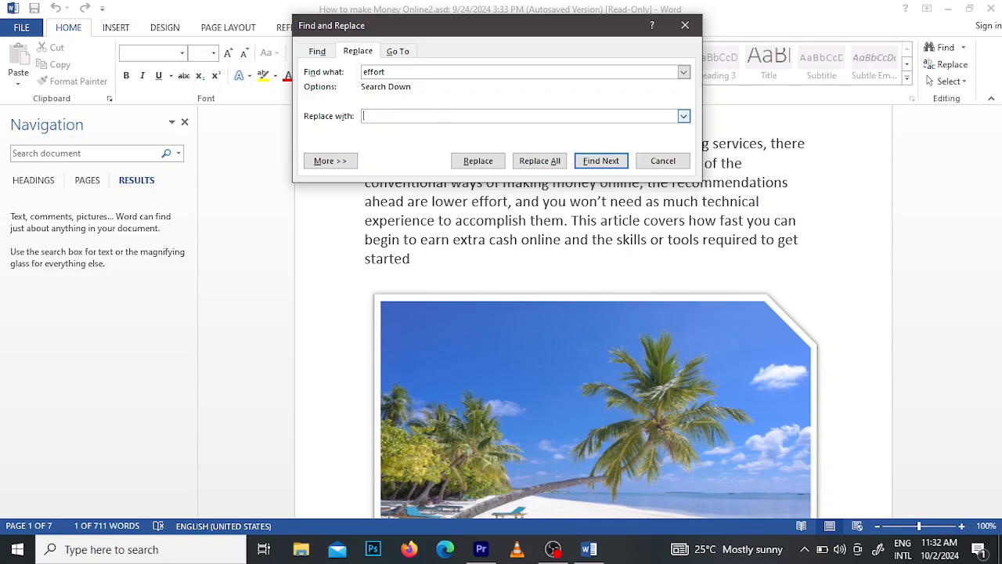
{"action": "type", "text": "trength"}
{"action": "left_click", "coordinate": [552, 162]}
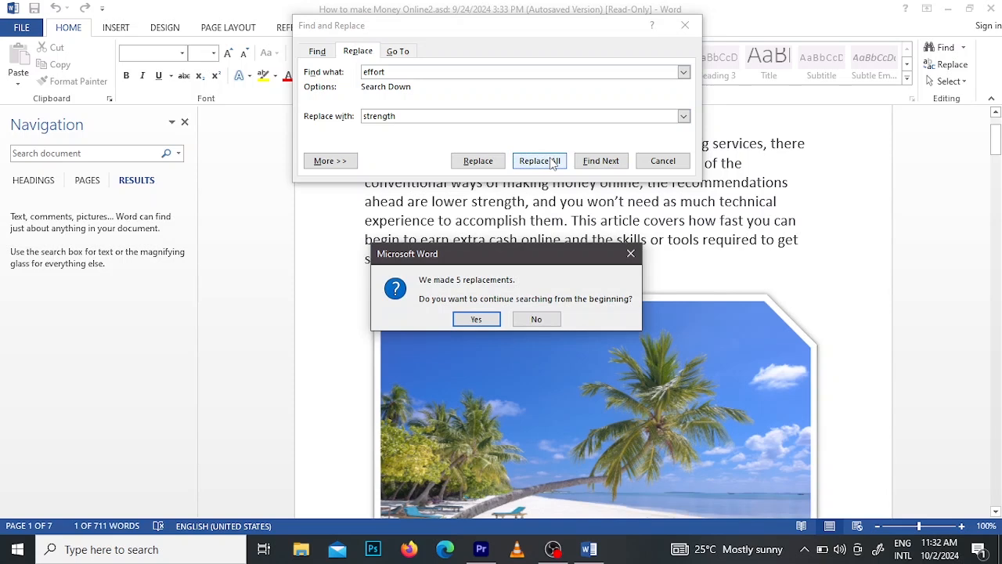
{"action": "left_click", "coordinate": [478, 321]}
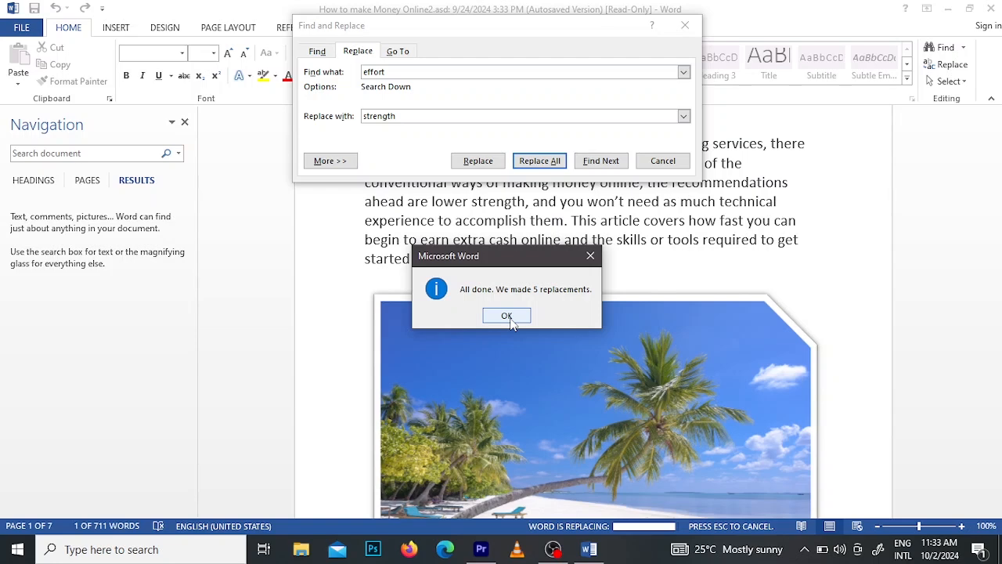
{"action": "left_click", "coordinate": [507, 316]}
{"action": "left_click", "coordinate": [685, 26]}
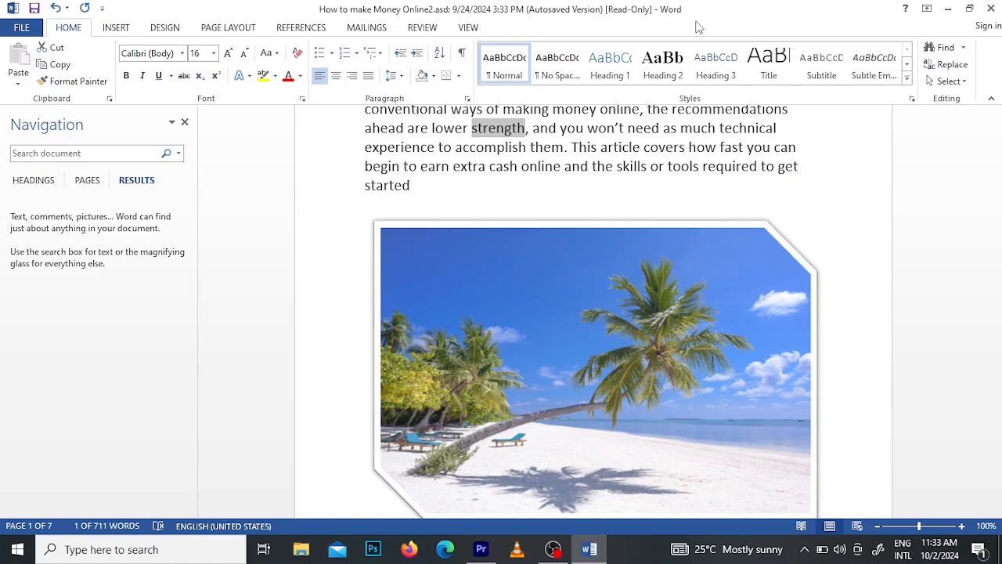
{"action": "left_click", "coordinate": [185, 121]}
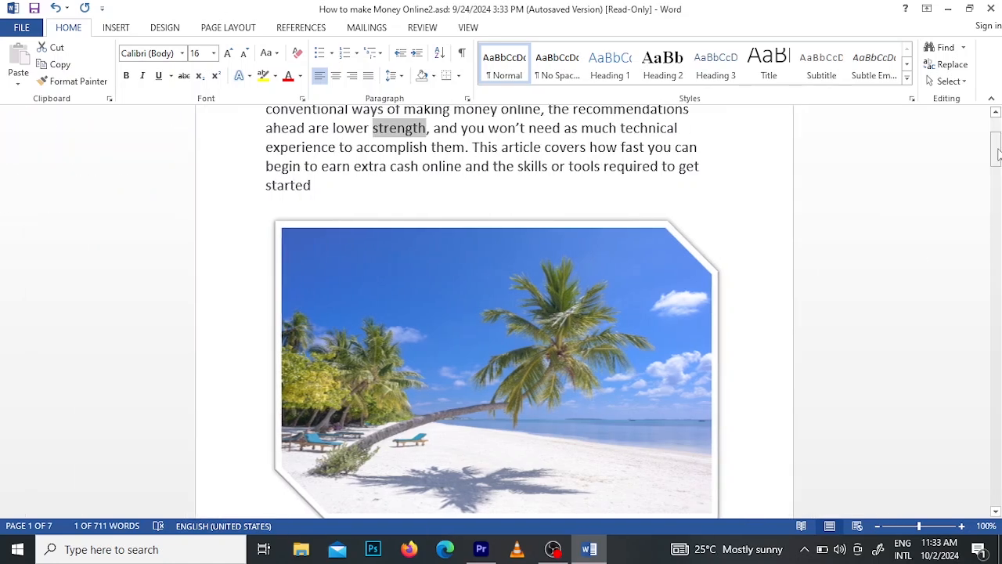
Step: Run the spelling and grammar check on the selected word and continue it through the rest of the document
{"action": "left_click_drag", "start_coordinate": [996, 153], "coordinate": [995, 113]}
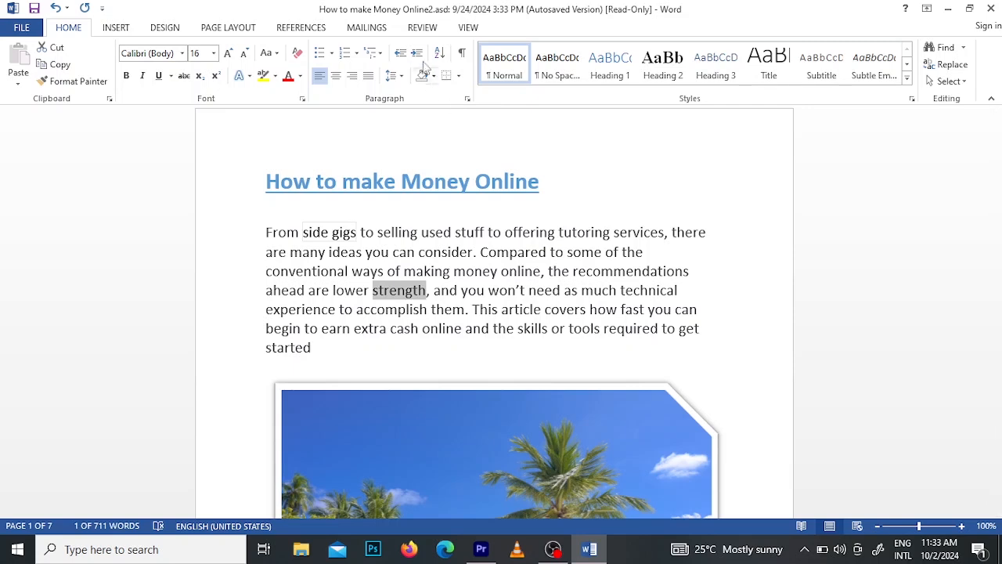
{"action": "left_click", "coordinate": [423, 29]}
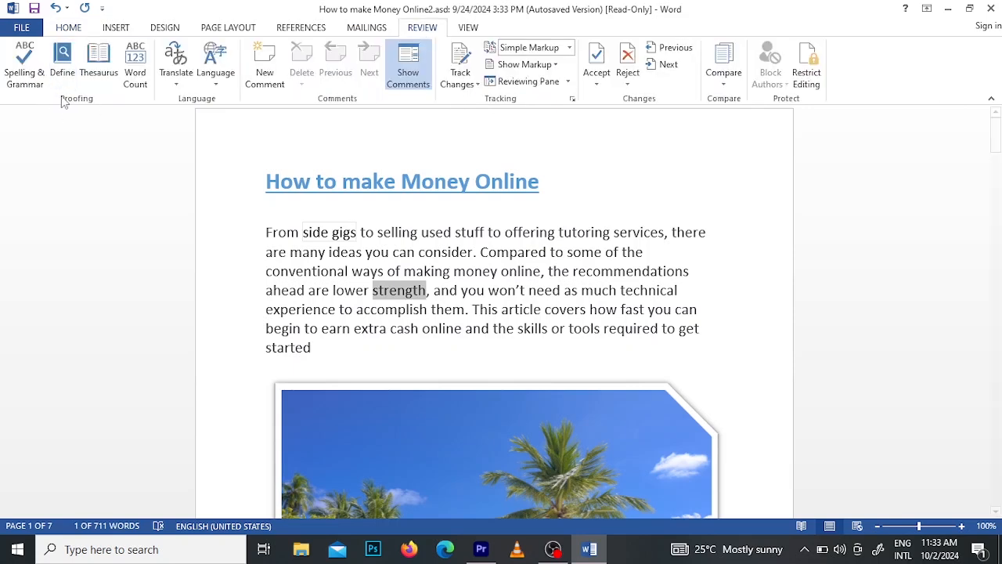
{"action": "left_click", "coordinate": [25, 75]}
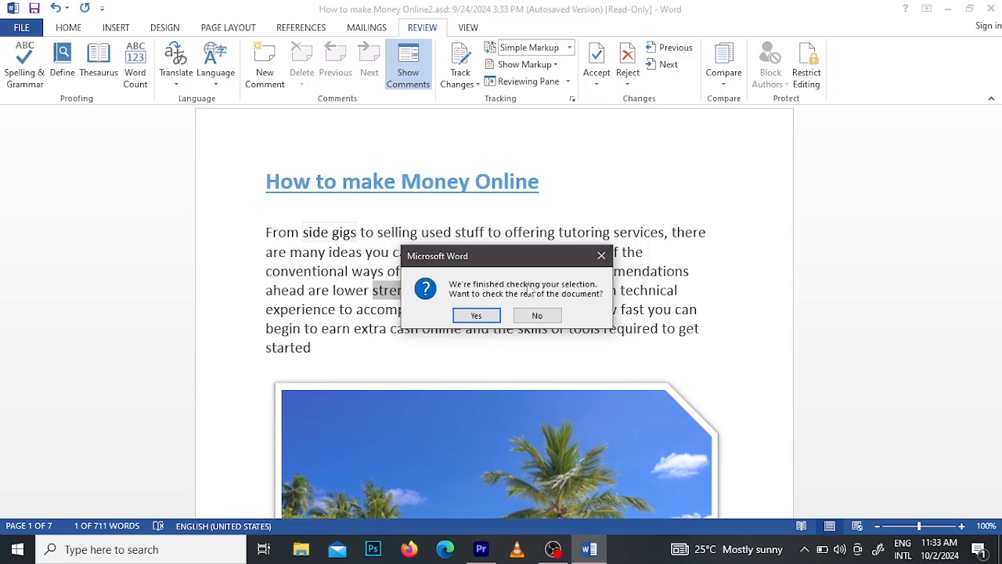
{"action": "left_click", "coordinate": [476, 316]}
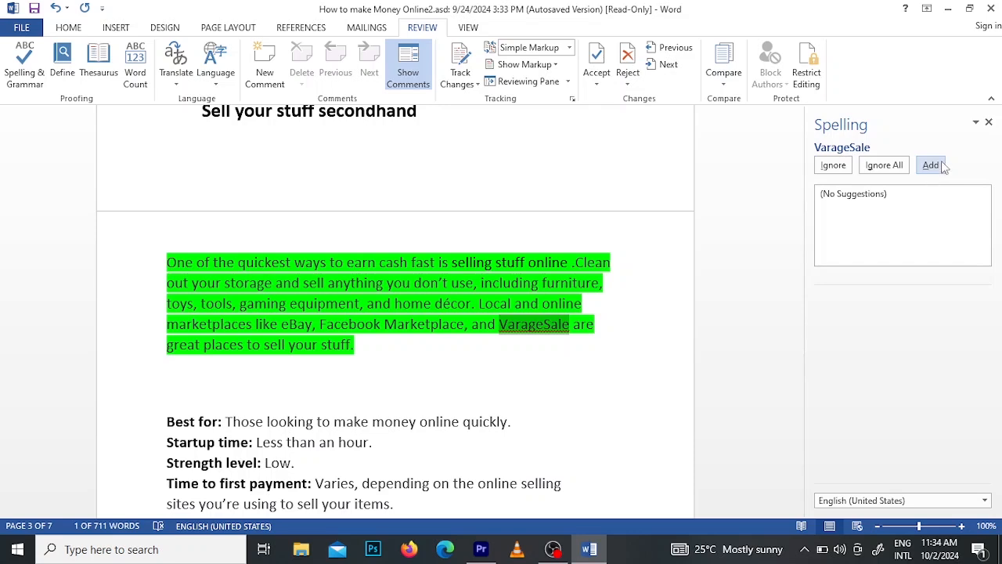
{"action": "left_click", "coordinate": [987, 124]}
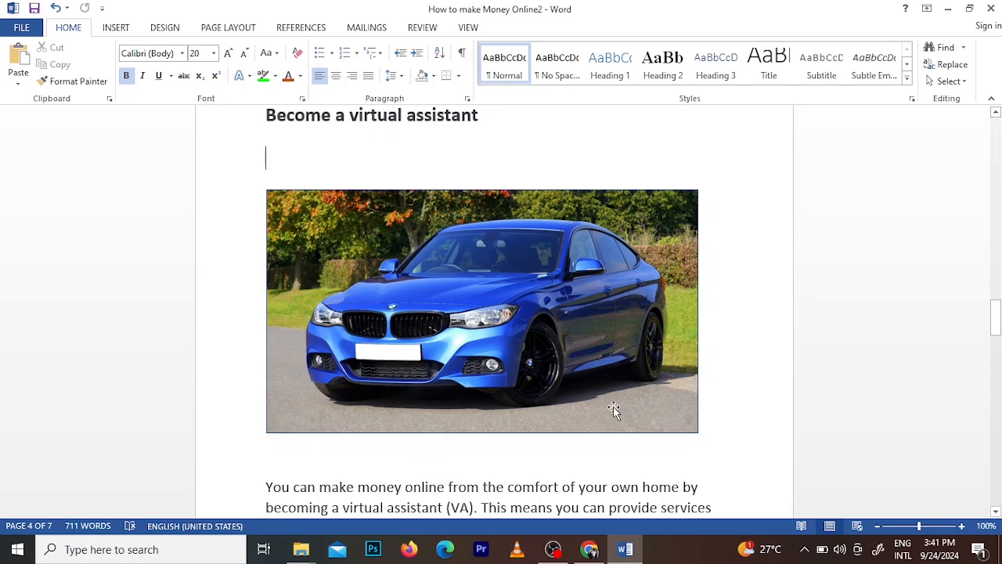
Step: Try In Line with Text wrapping on the blue car picture under "Become a virtual assistant", and set its text wrapping to Square
{"action": "left_click", "coordinate": [646, 402]}
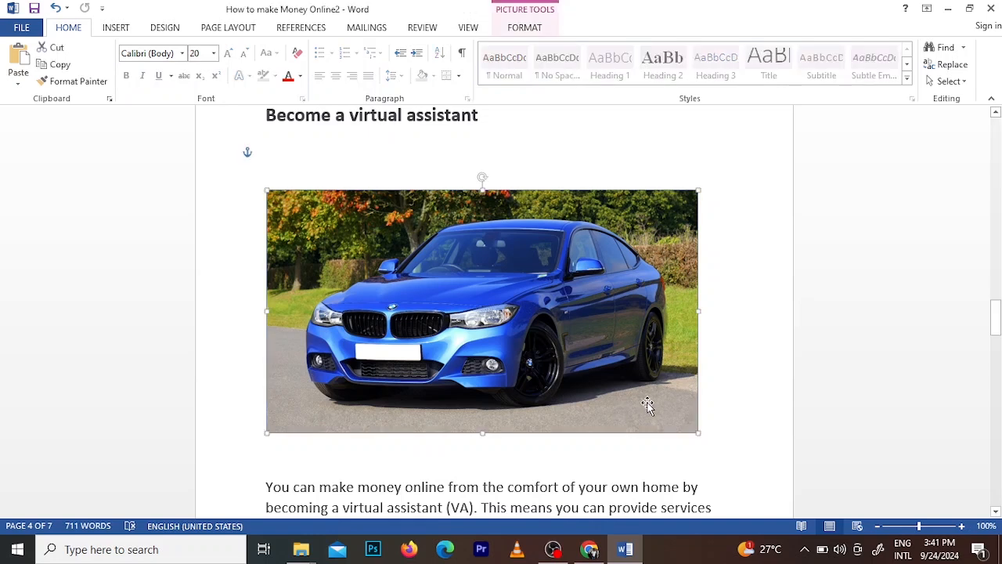
{"action": "left_click", "coordinate": [524, 28]}
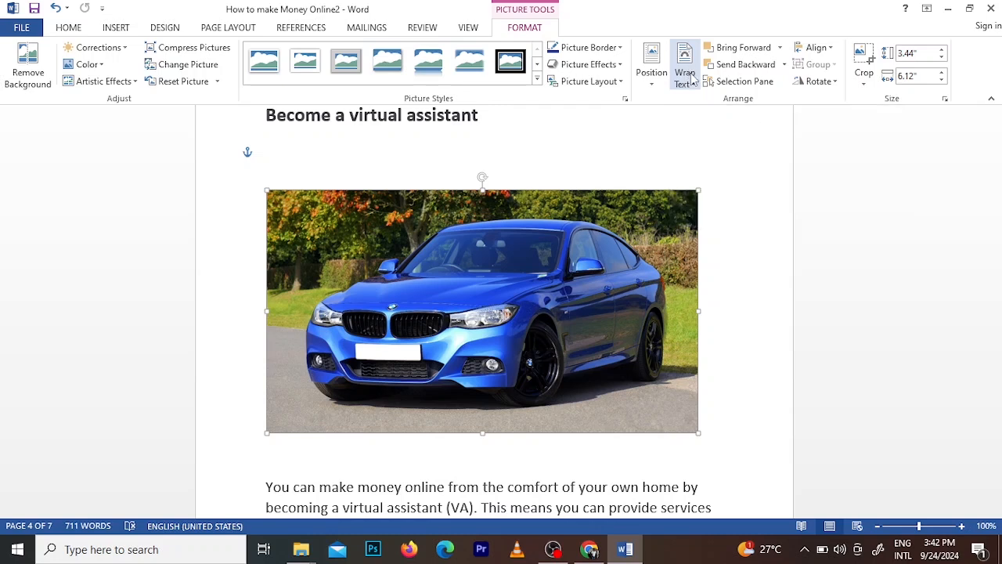
{"action": "left_click", "coordinate": [693, 88]}
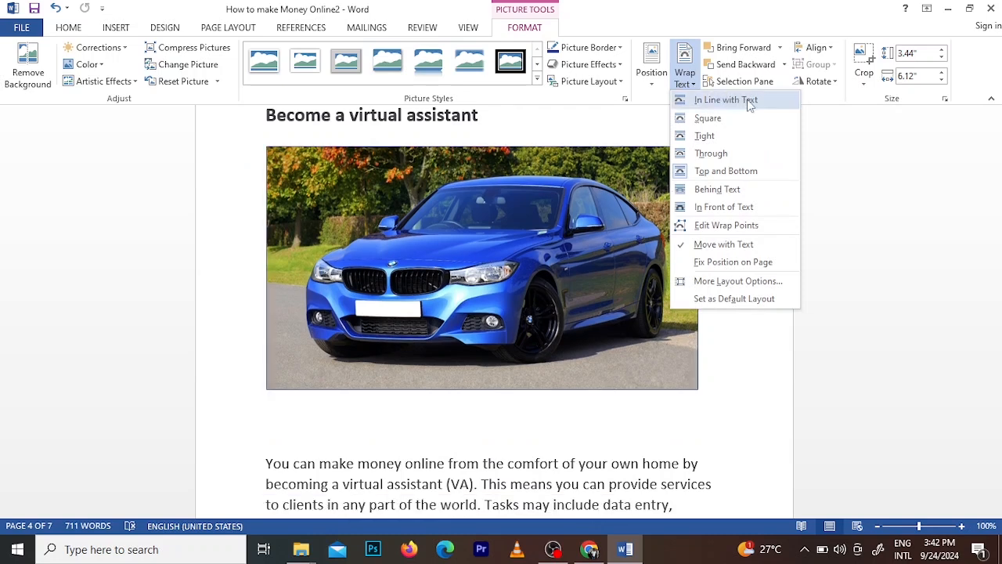
{"action": "left_click", "coordinate": [749, 103]}
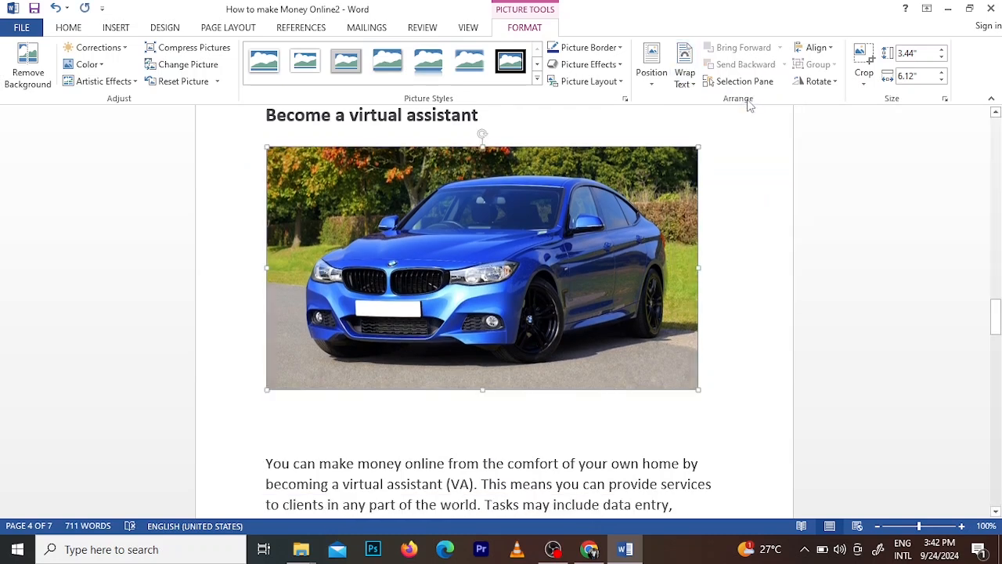
{"action": "left_click", "coordinate": [693, 84]}
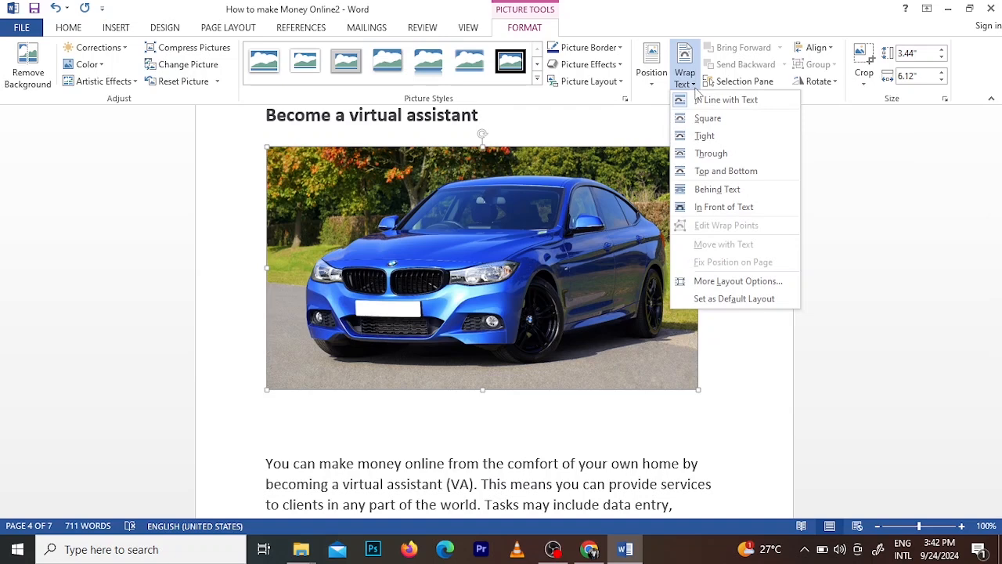
{"action": "left_click", "coordinate": [707, 119]}
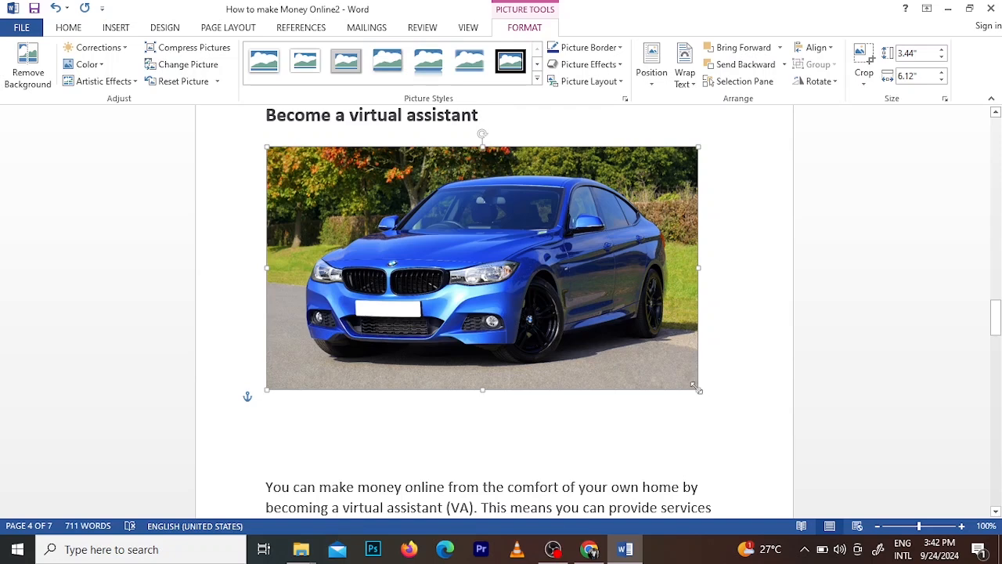
Step: Shrink the blue car picture to about 2.21" high by 3.93" wide so the paragraph wraps beside it
{"action": "left_click_drag", "start_coordinate": [696, 387], "coordinate": [439, 313]}
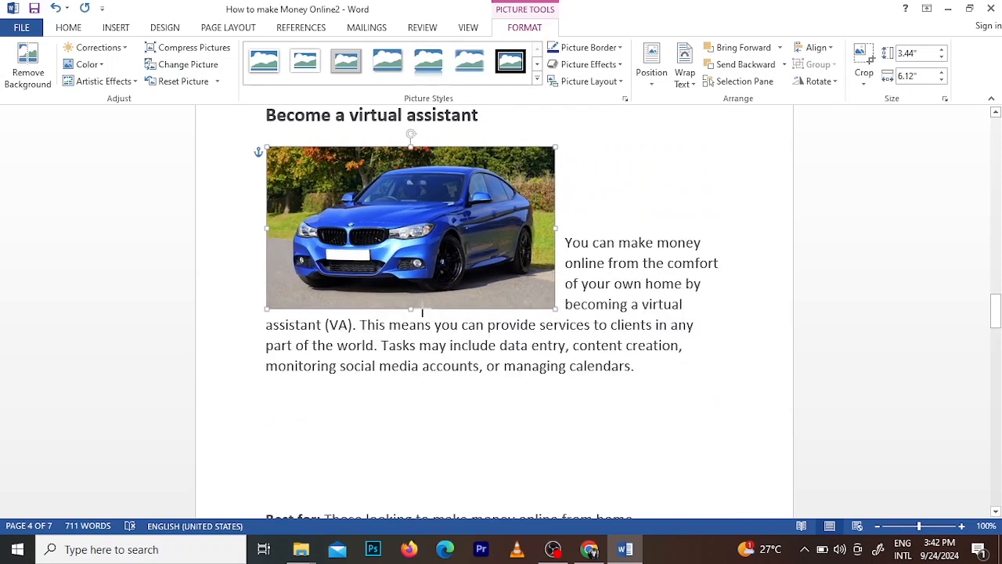
{"action": "left_click_drag", "start_coordinate": [522, 312], "coordinate": [544, 303]}
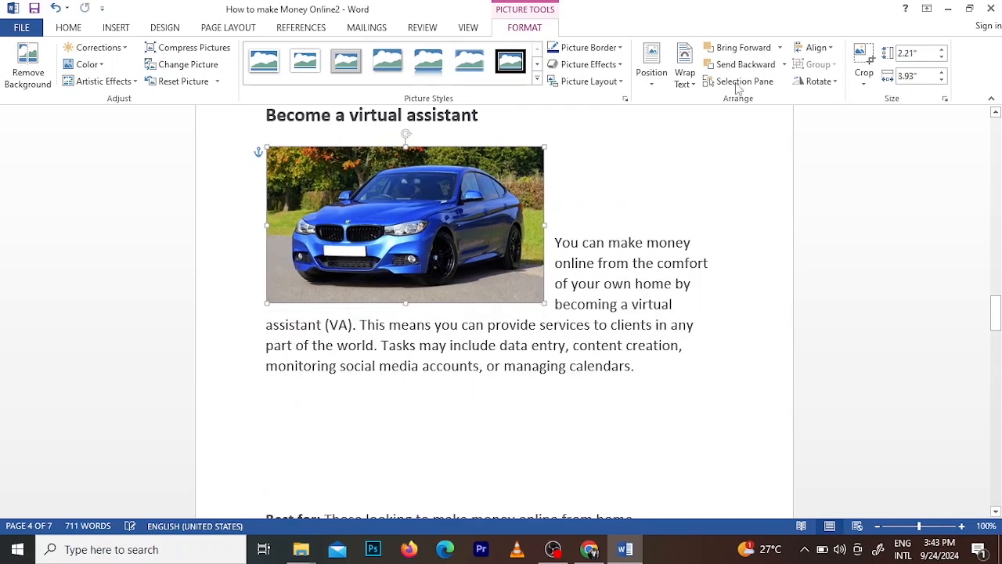
Step: Try Tight and In Line with Text wrapping on the blue car picture under "Become a virtual assistant"
{"action": "left_click", "coordinate": [685, 78]}
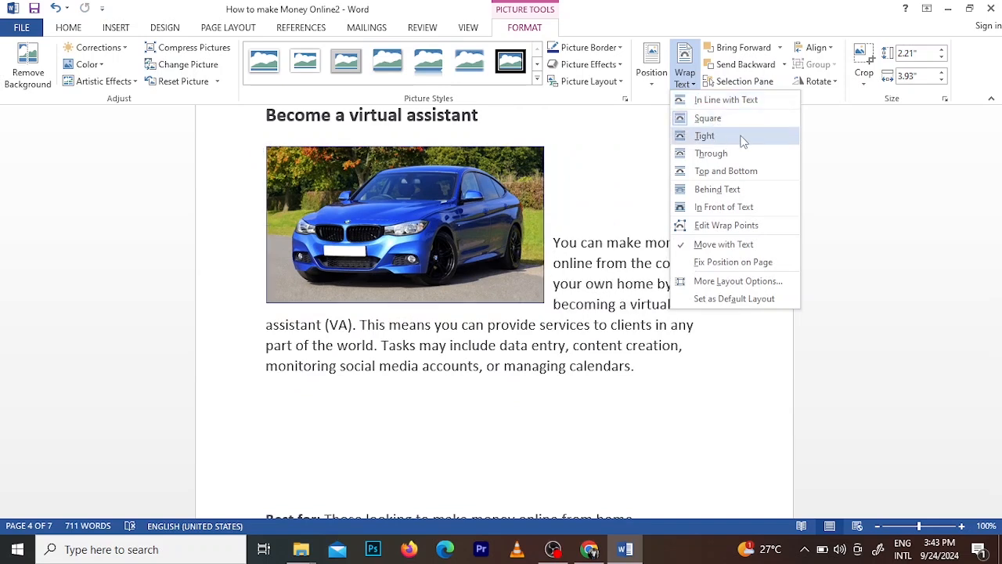
{"action": "left_click", "coordinate": [744, 135]}
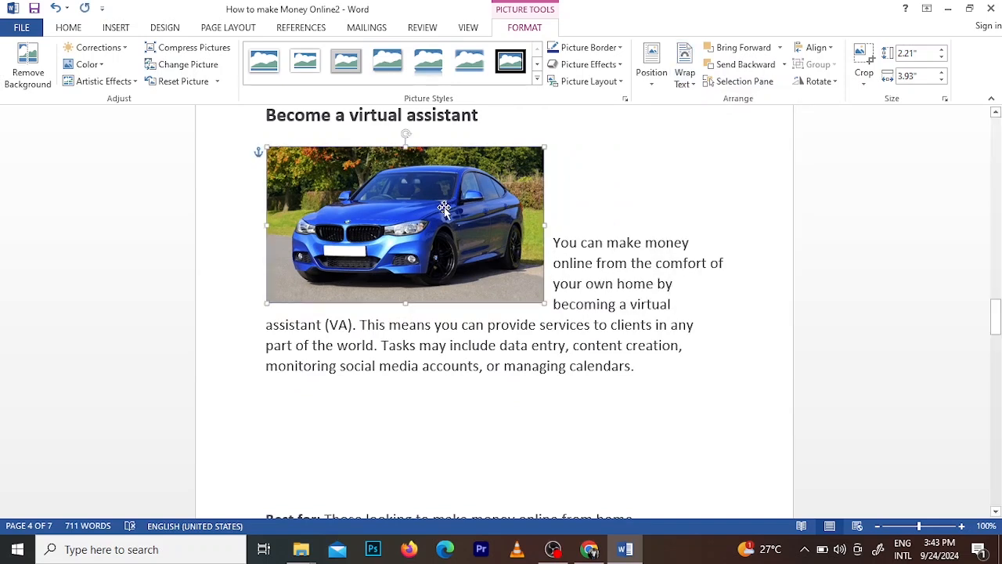
{"action": "left_click", "coordinate": [694, 86]}
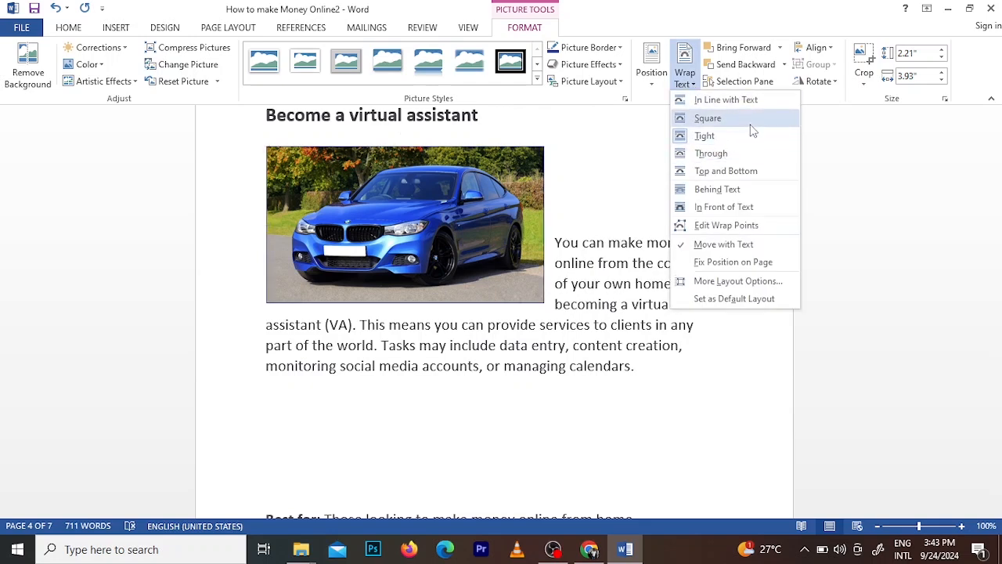
{"action": "left_click", "coordinate": [730, 137]}
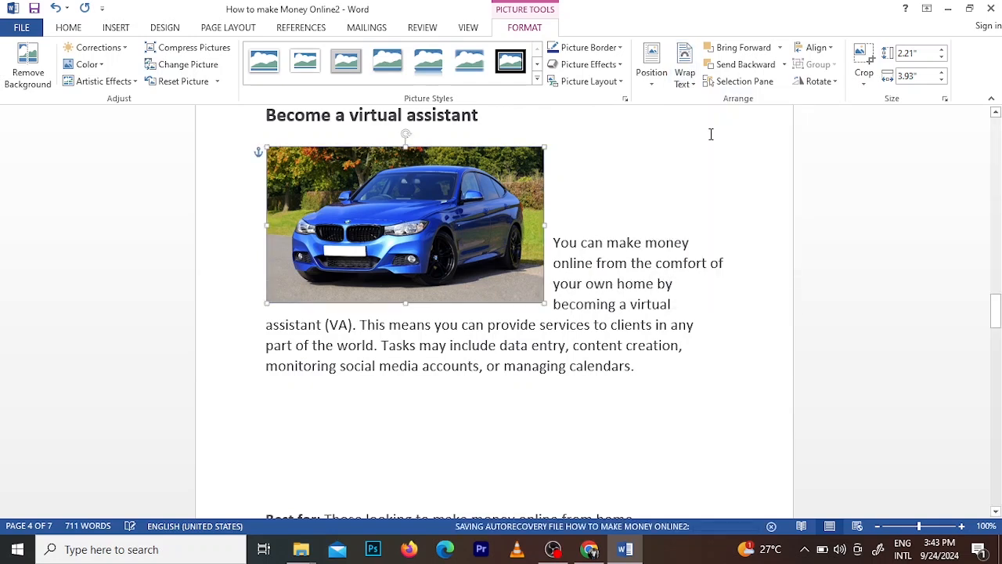
{"action": "left_click", "coordinate": [695, 86]}
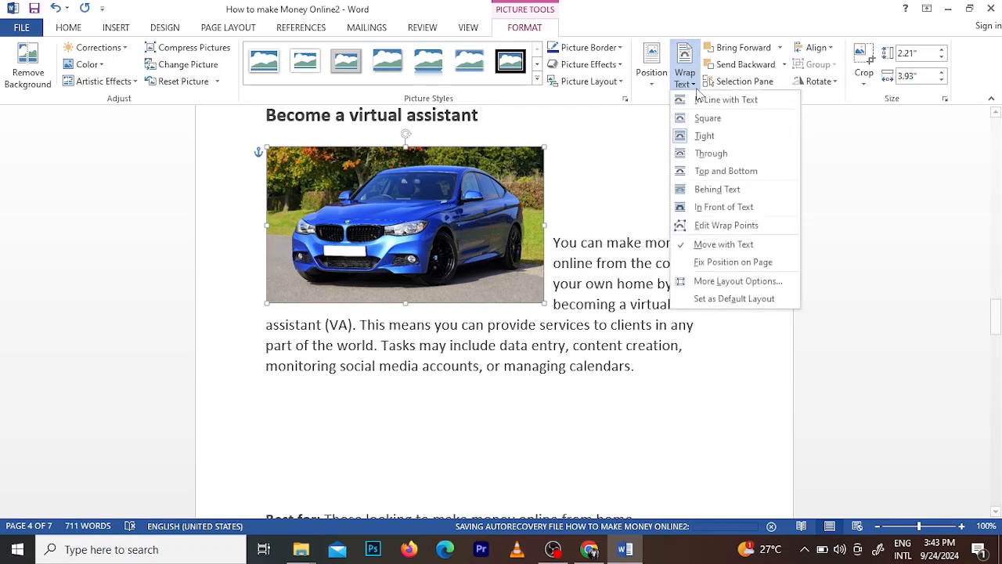
{"action": "left_click", "coordinate": [717, 104]}
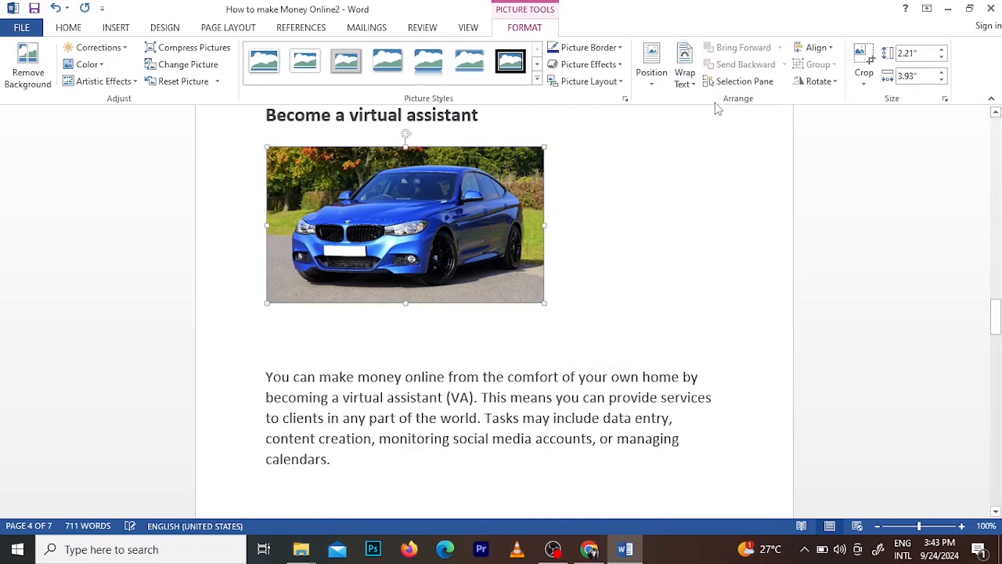
Step: Try Behind Text and In Front of Text wrapping on the blue car picture
{"action": "left_click", "coordinate": [697, 86]}
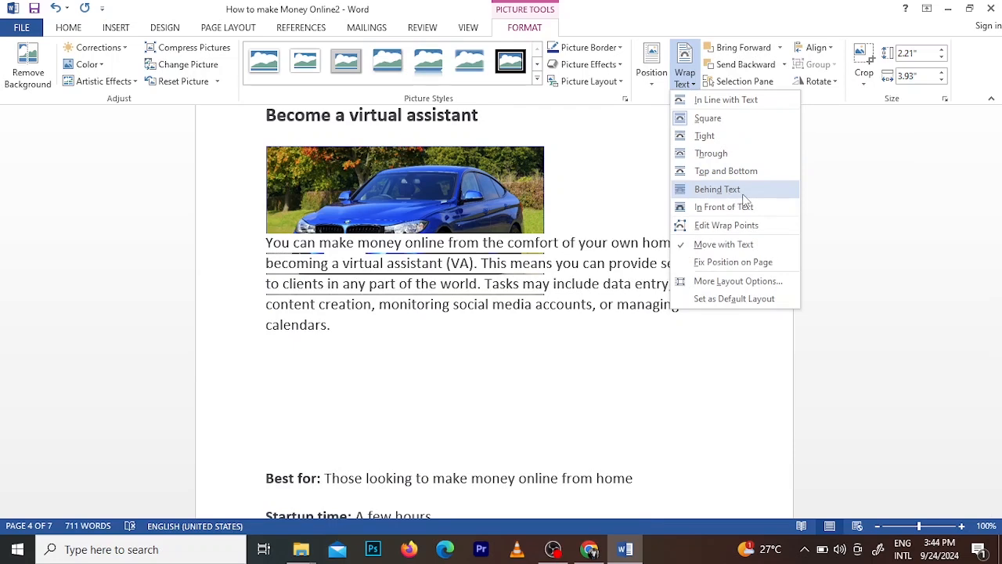
{"action": "left_click", "coordinate": [742, 193]}
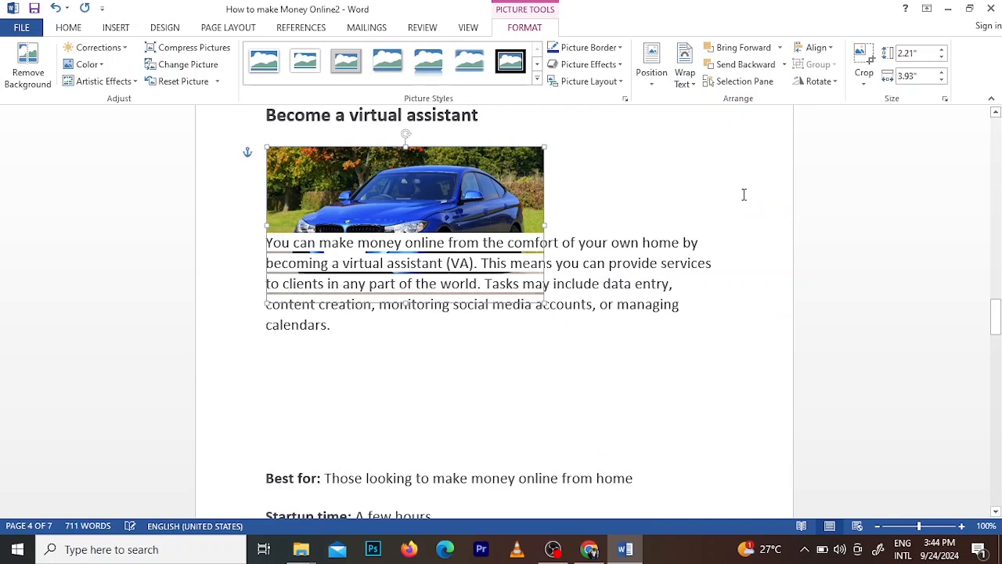
{"action": "left_click", "coordinate": [696, 84]}
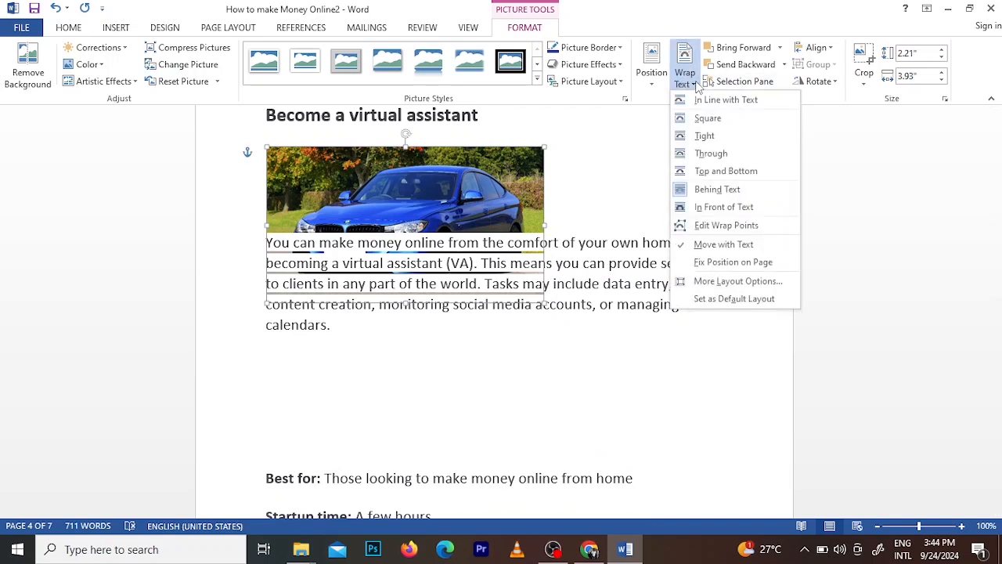
{"action": "left_click", "coordinate": [721, 207]}
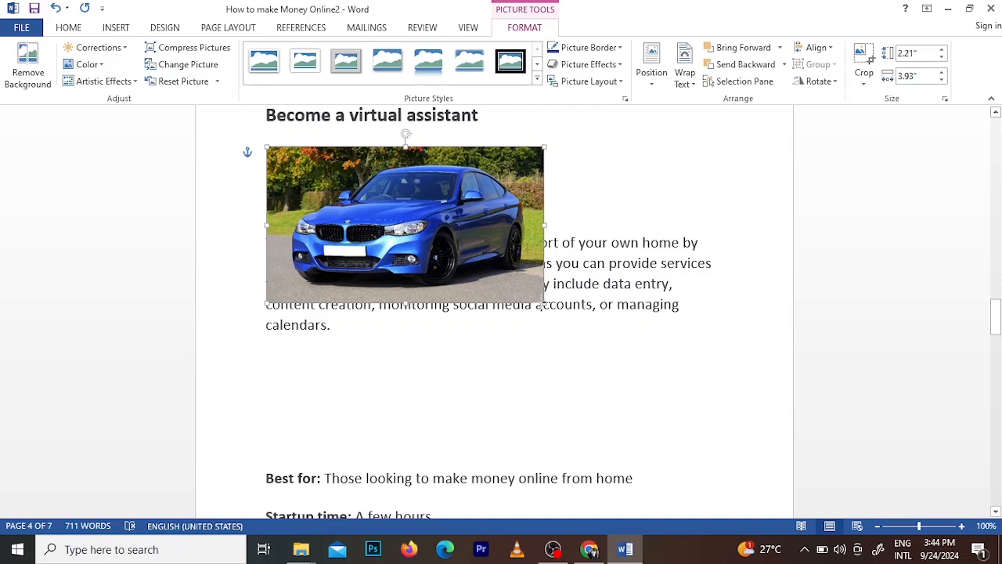
Step: Set the blue car picture's text wrapping to Square and resize it to about 2.43" high by 4.32" wide
{"action": "left_click_drag", "start_coordinate": [542, 303], "coordinate": [603, 336]}
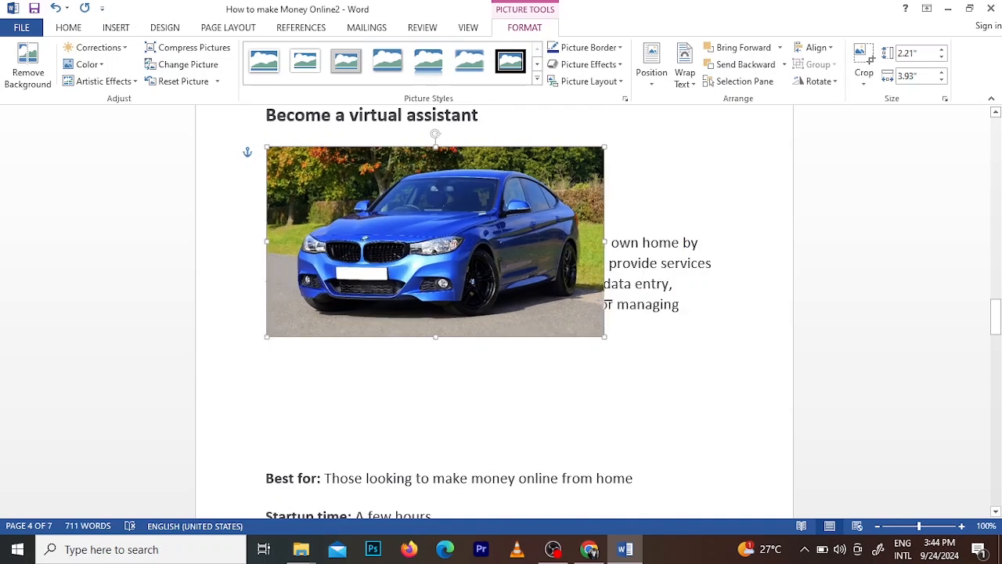
{"action": "left_click", "coordinate": [687, 78]}
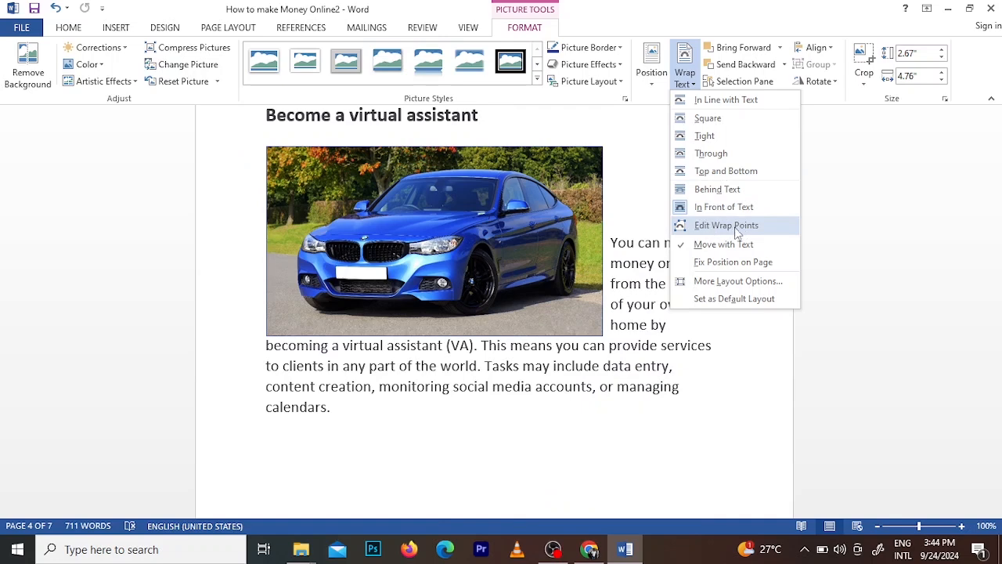
{"action": "left_click", "coordinate": [731, 118]}
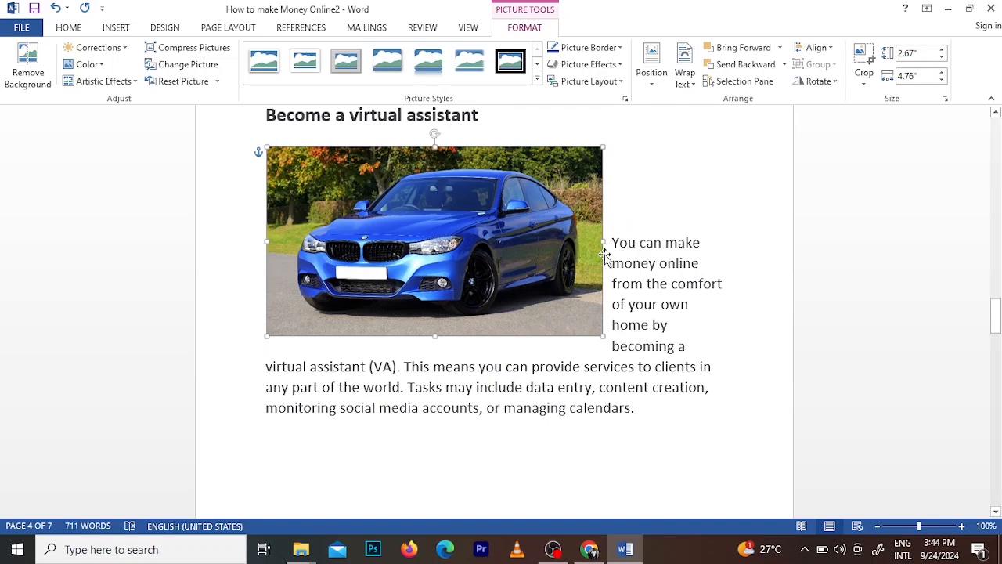
{"action": "left_click", "coordinate": [606, 342]}
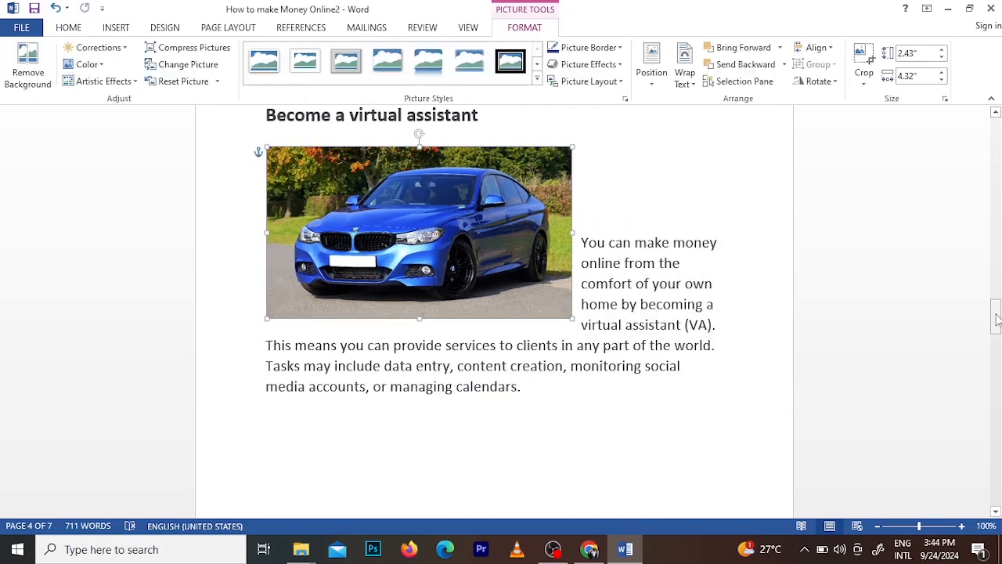
Step: Add an empty paragraph after the market research paragraph that ends with "UserTesting."
{"action": "left_click_drag", "start_coordinate": [999, 318], "coordinate": [995, 399]}
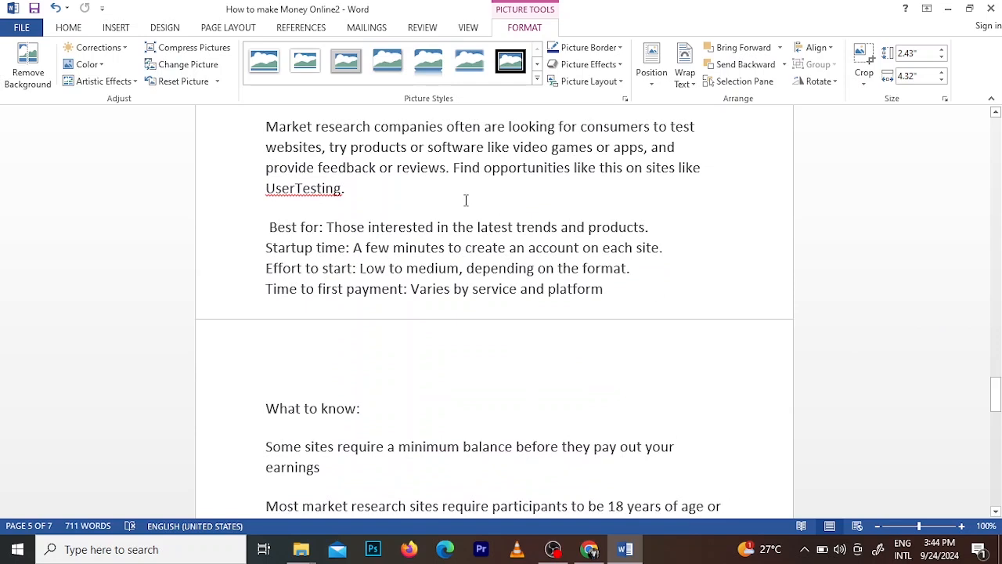
{"action": "left_click", "coordinate": [393, 186]}
{"action": "key", "text": "Return"}
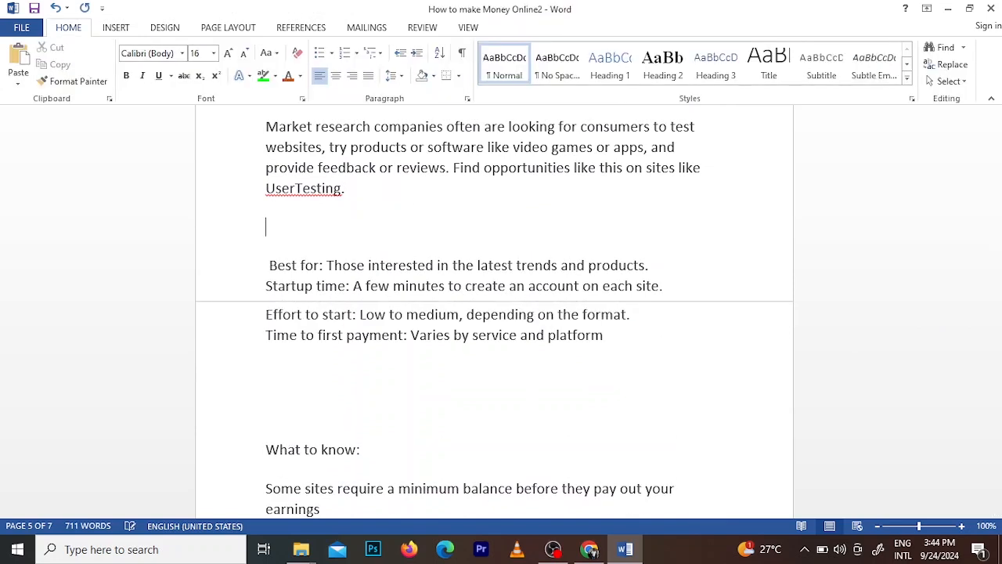
Step: Draw a rectangle about 0.47" high by 2.55" wide in the empty space below the market research paragraph
{"action": "left_click", "coordinate": [117, 28]}
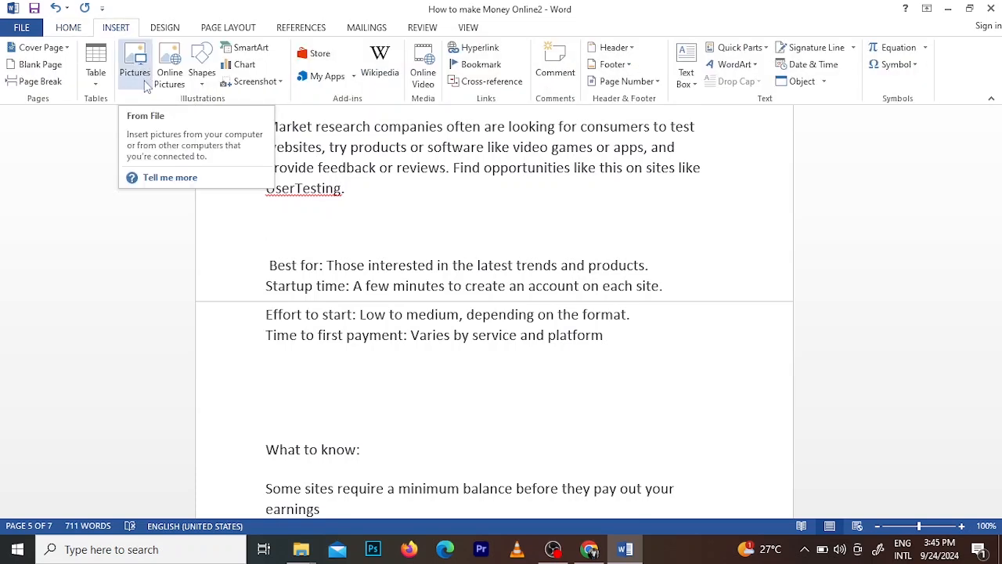
{"action": "left_click", "coordinate": [207, 86]}
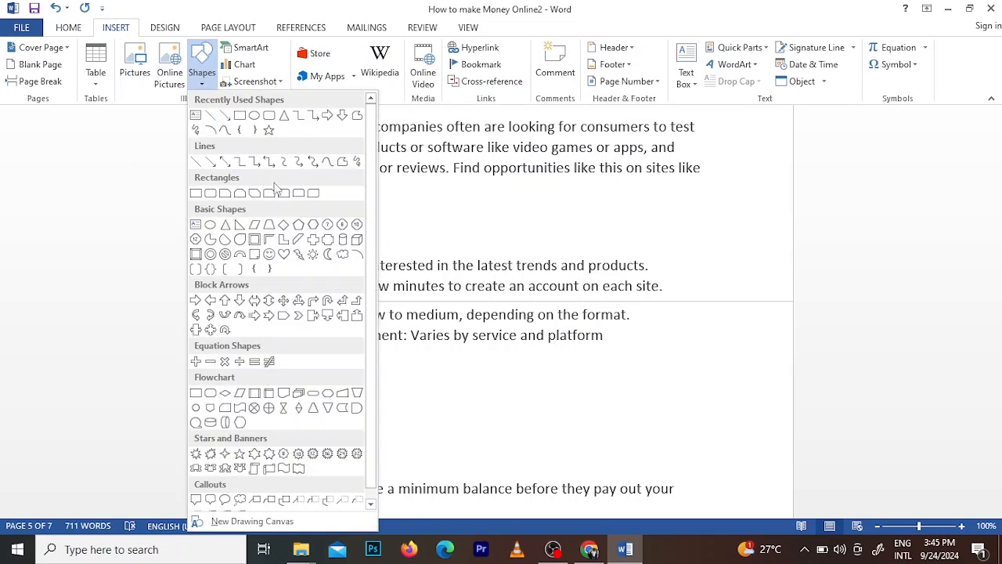
{"action": "left_click", "coordinate": [195, 194]}
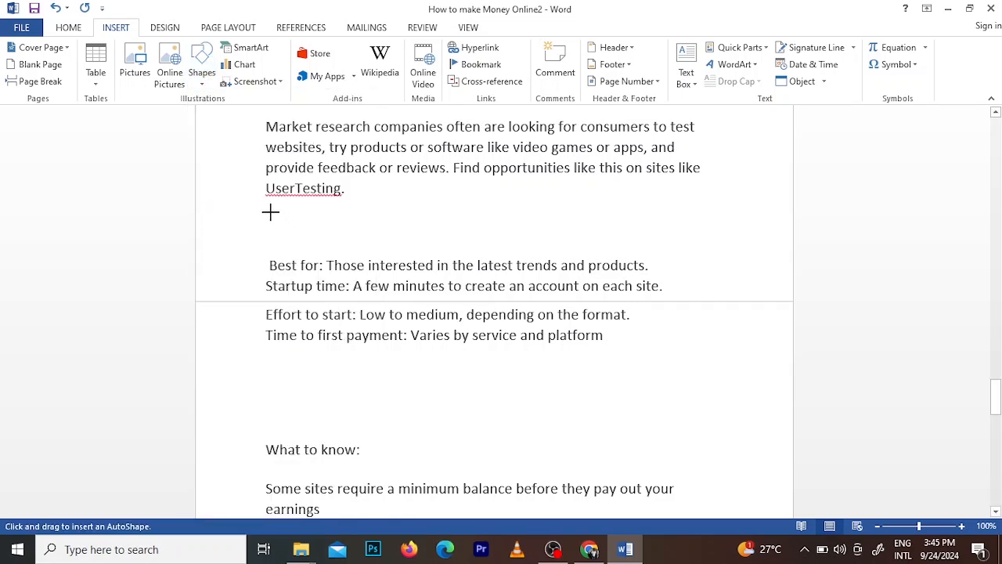
{"action": "mouse_move", "coordinate": [270, 214]}
{"action": "left_mouse_down"}
{"action": "mouse_move", "coordinate": [340, 242]}
{"action": "mouse_move", "coordinate": [450, 247]}
{"action": "left_mouse_up"}
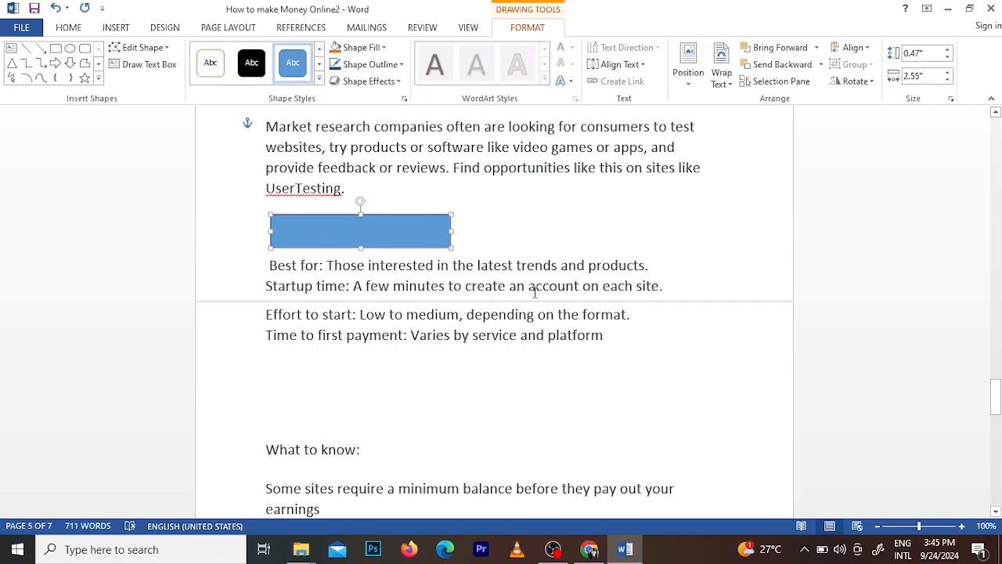
Step: Draw a horizontal arrow line about 2.06" long to the right of the blue rectangle
{"action": "left_click", "coordinate": [112, 31]}
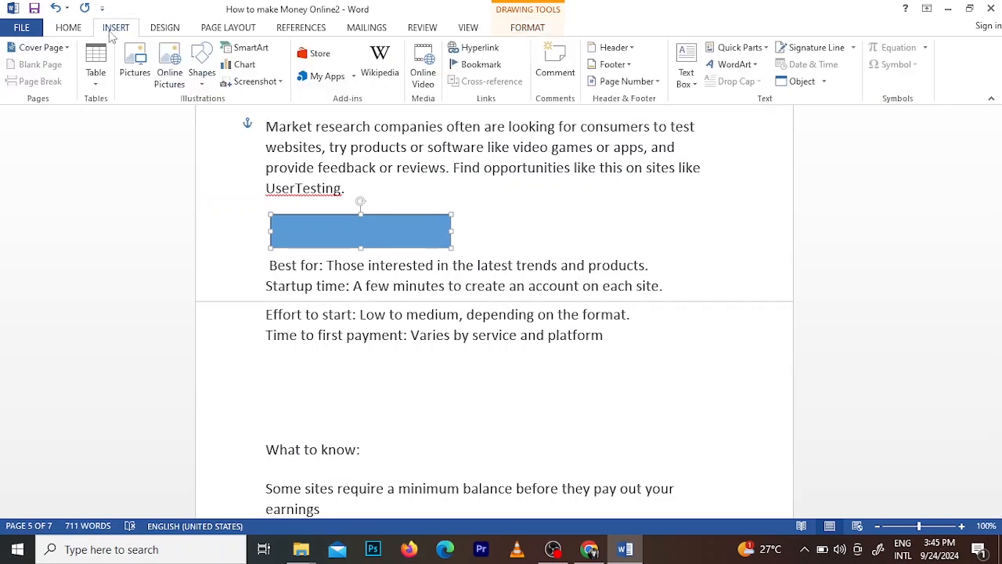
{"action": "left_click", "coordinate": [201, 67]}
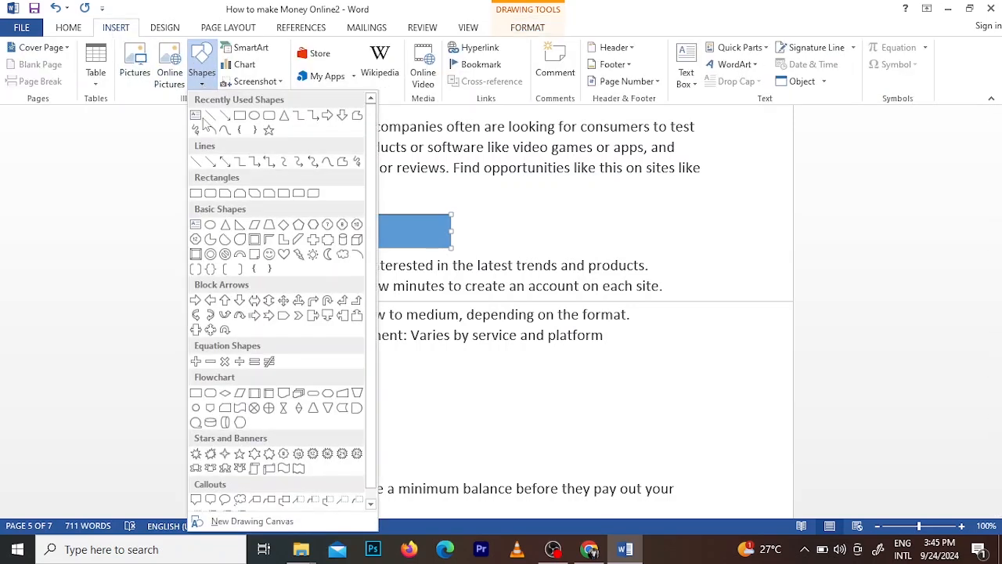
{"action": "left_click", "coordinate": [212, 163]}
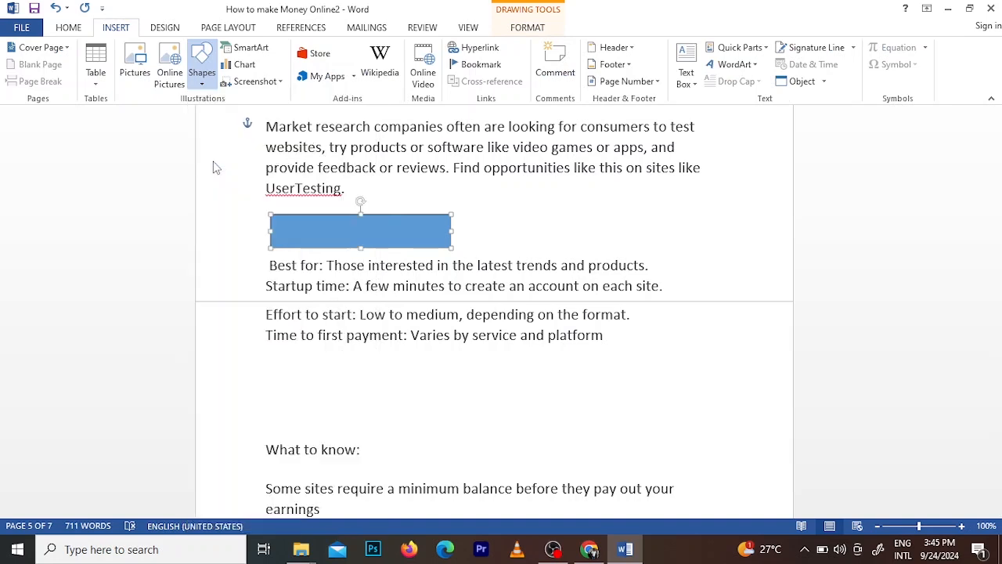
{"action": "left_click_drag", "start_coordinate": [481, 220], "coordinate": [624, 222]}
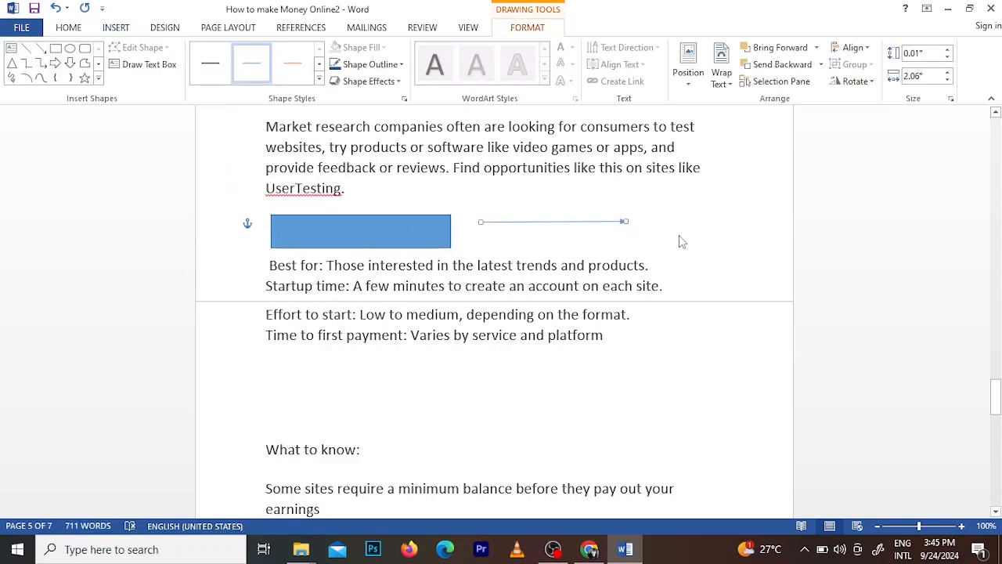
Step: Give the arrow a dark orange outline and an outer shadow effect
{"action": "left_click", "coordinate": [213, 65]}
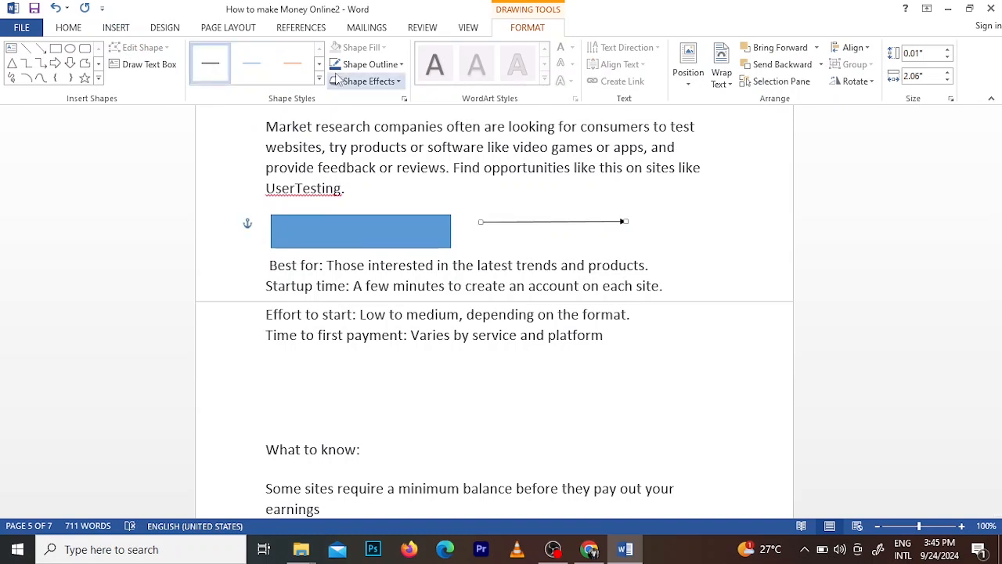
{"action": "left_click", "coordinate": [402, 68]}
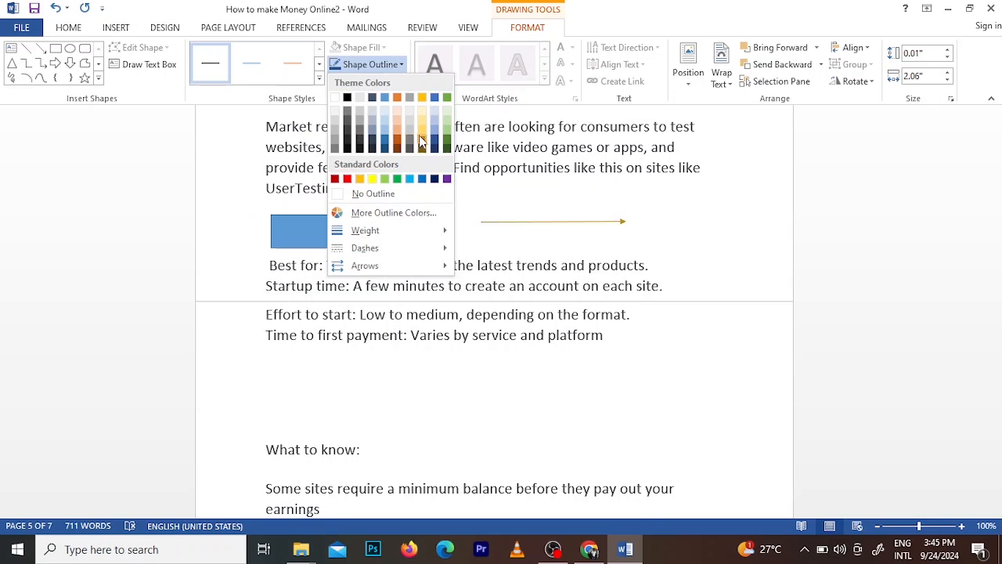
{"action": "left_click", "coordinate": [397, 143]}
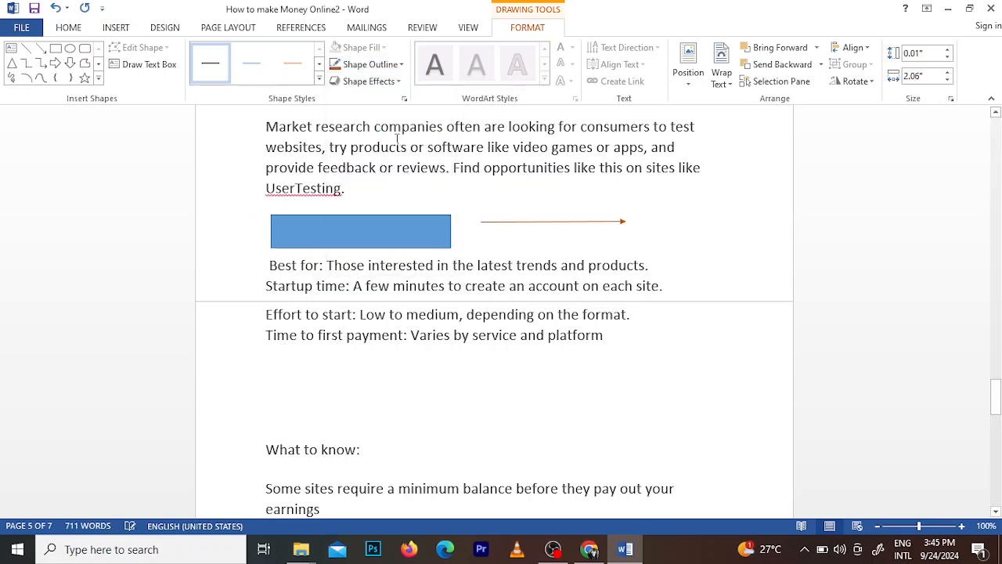
{"action": "left_click", "coordinate": [398, 82]}
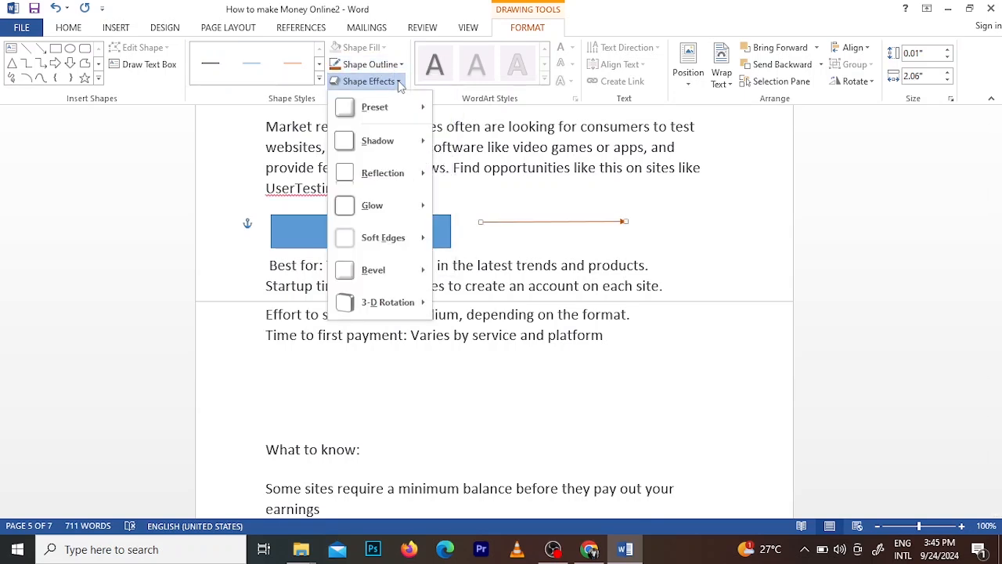
{"action": "mouse_move", "coordinate": [381, 141]}
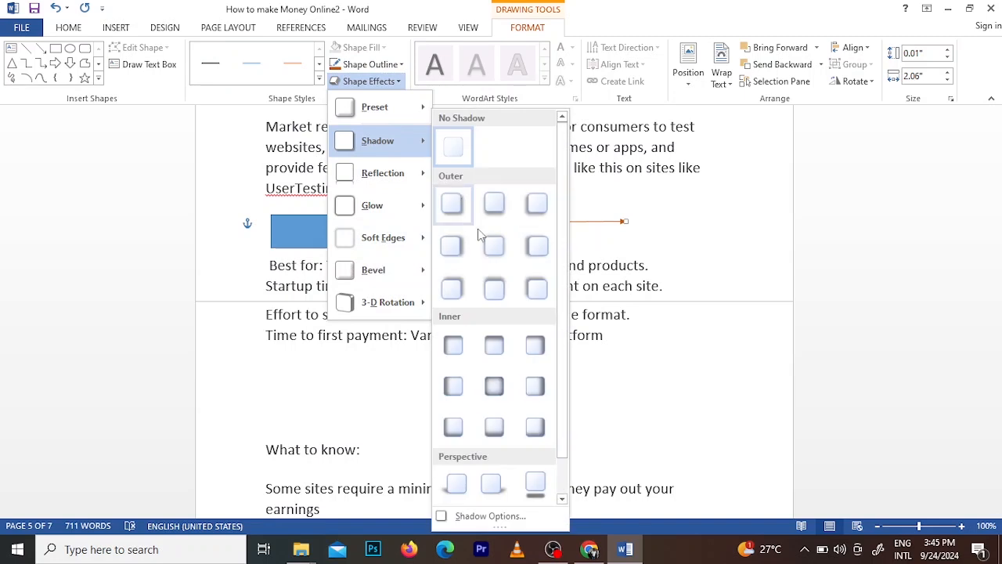
{"action": "left_click", "coordinate": [537, 249]}
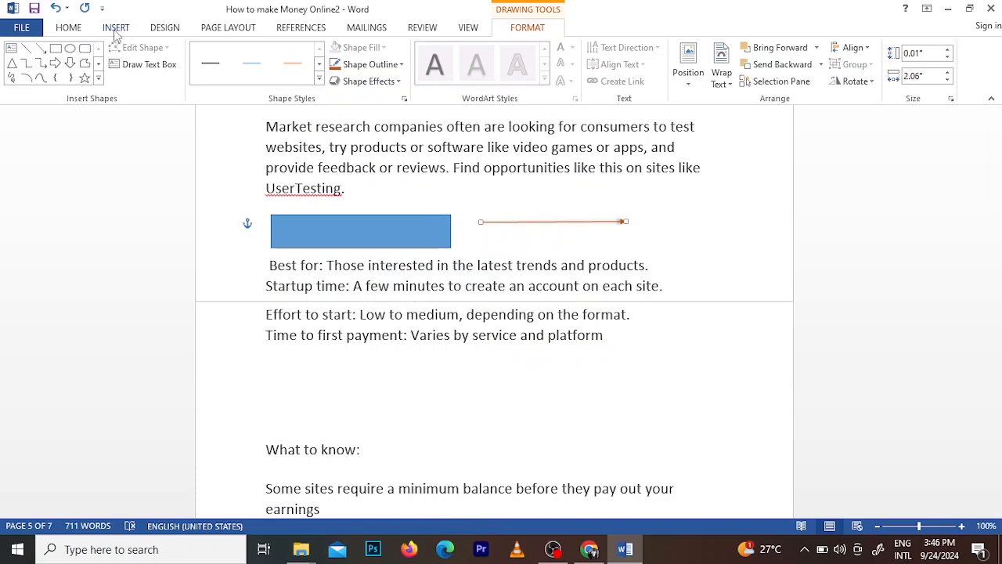
Step: Draw a five-point star in the blank area between "Time to first payment" and "What to know:"
{"action": "left_click", "coordinate": [99, 79]}
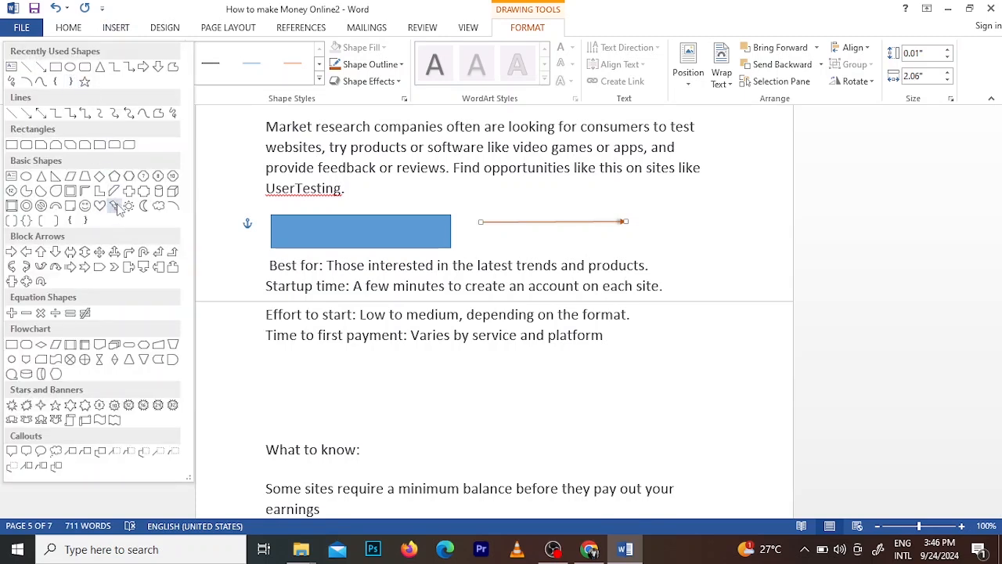
{"action": "left_click", "coordinate": [86, 83]}
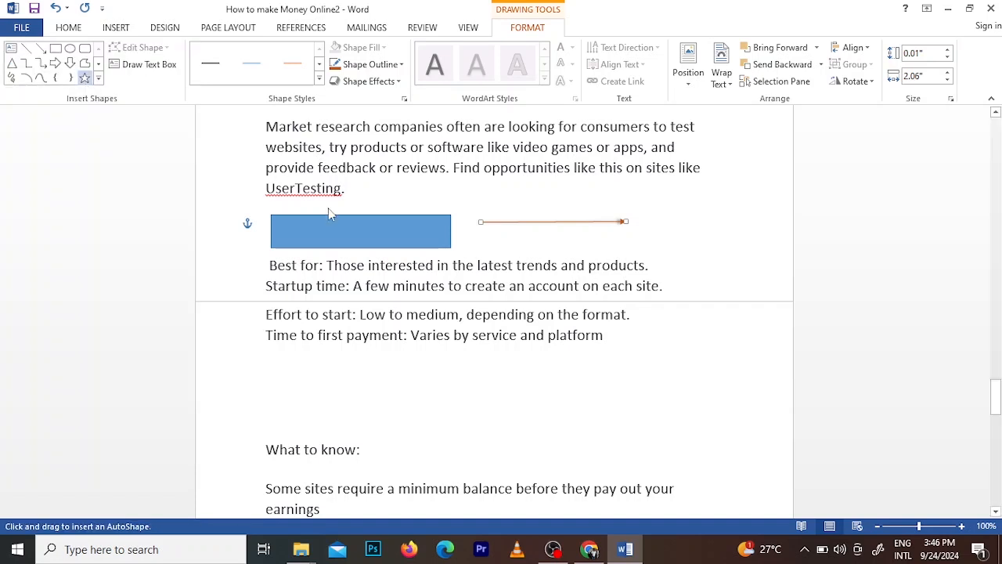
{"action": "mouse_move", "coordinate": [279, 371]}
{"action": "left_mouse_down"}
{"action": "mouse_move", "coordinate": [315, 421]}
{"action": "mouse_move", "coordinate": [382, 440]}
{"action": "left_mouse_up"}
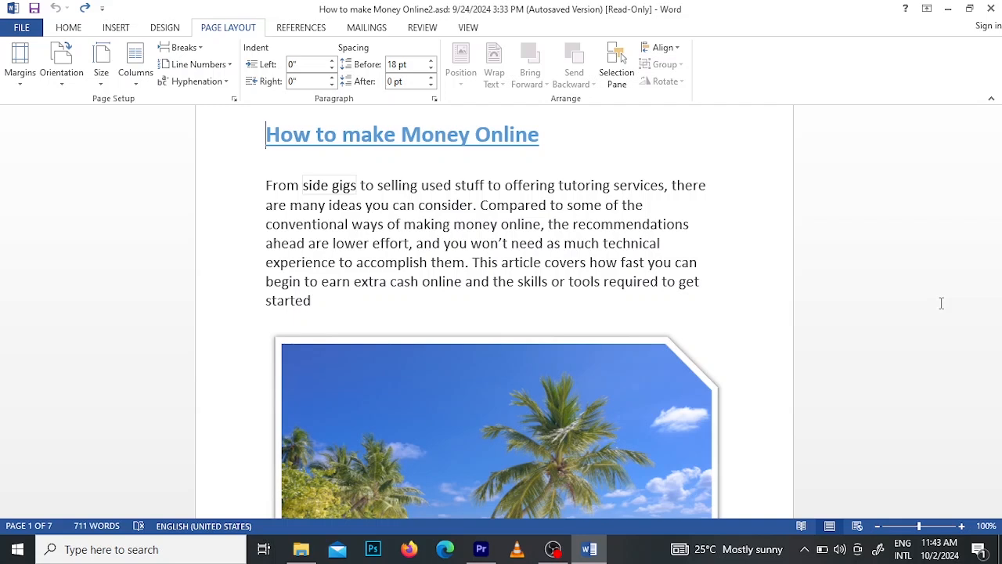
{"action": "left_click_drag", "start_coordinate": [994, 148], "coordinate": [994, 129]}
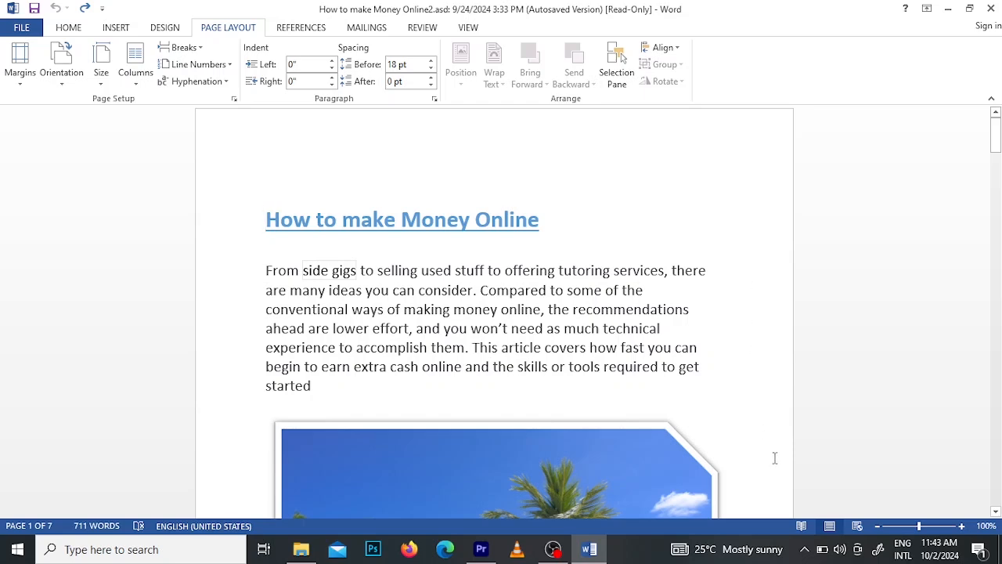
{"action": "left_click_drag", "start_coordinate": [994, 137], "coordinate": [996, 178]}
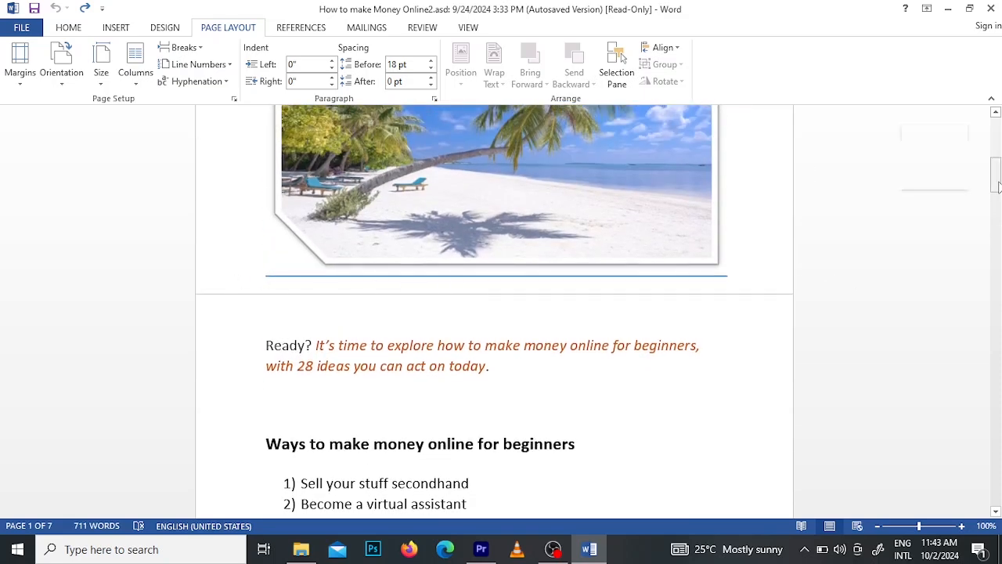
Step: Apply the Last Custom Setting margins to the document: top 2.2", bottom 2.1", left 1.3", right 0.5"
{"action": "left_click_drag", "start_coordinate": [995, 184], "coordinate": [999, 73]}
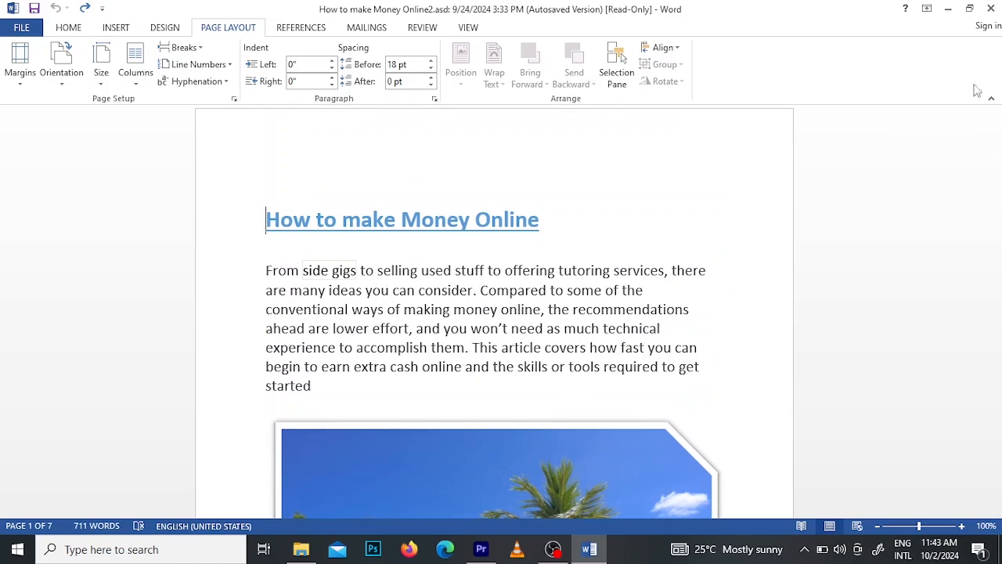
{"action": "left_click_drag", "start_coordinate": [996, 145], "coordinate": [970, 95]}
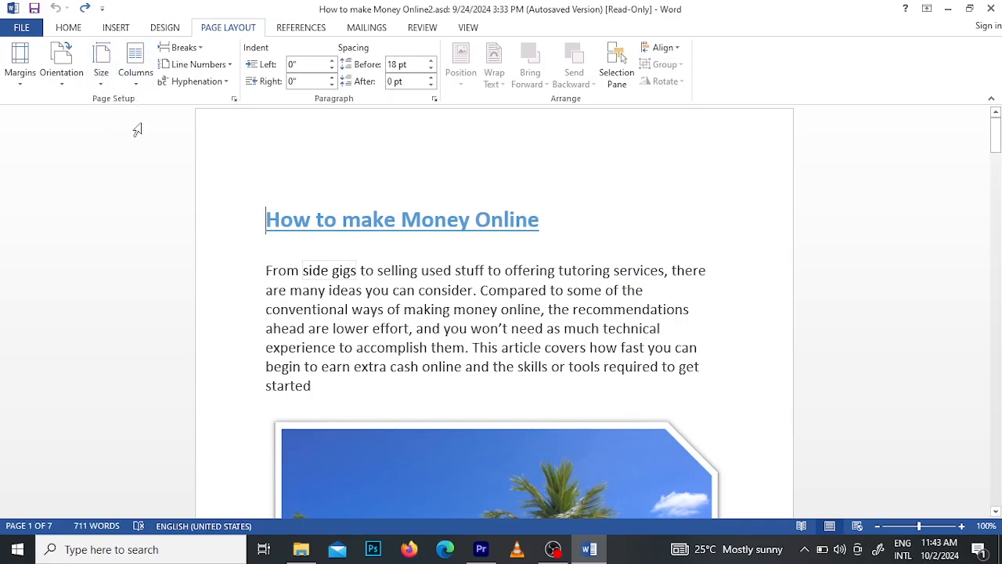
{"action": "left_click", "coordinate": [26, 88]}
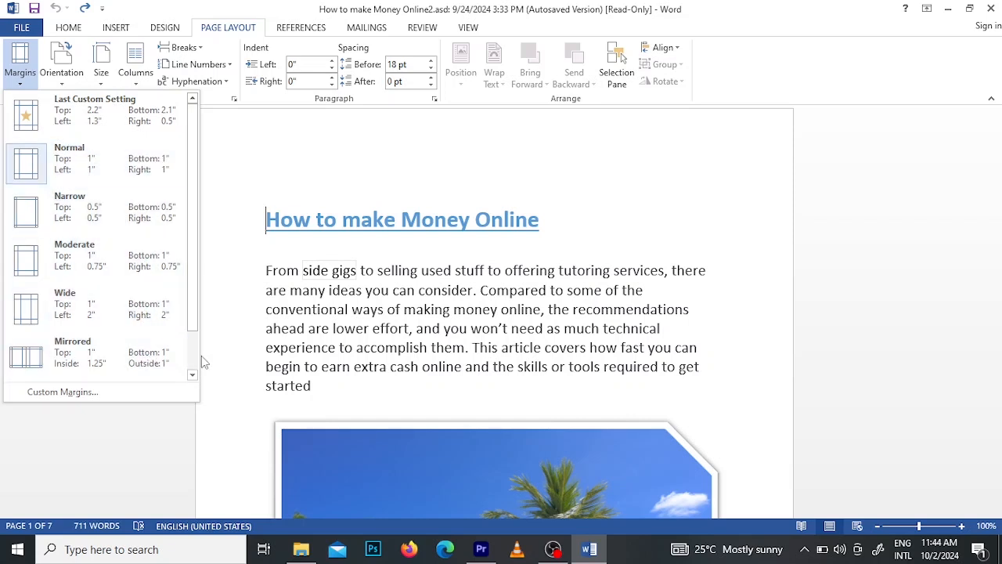
{"action": "left_click", "coordinate": [192, 375]}
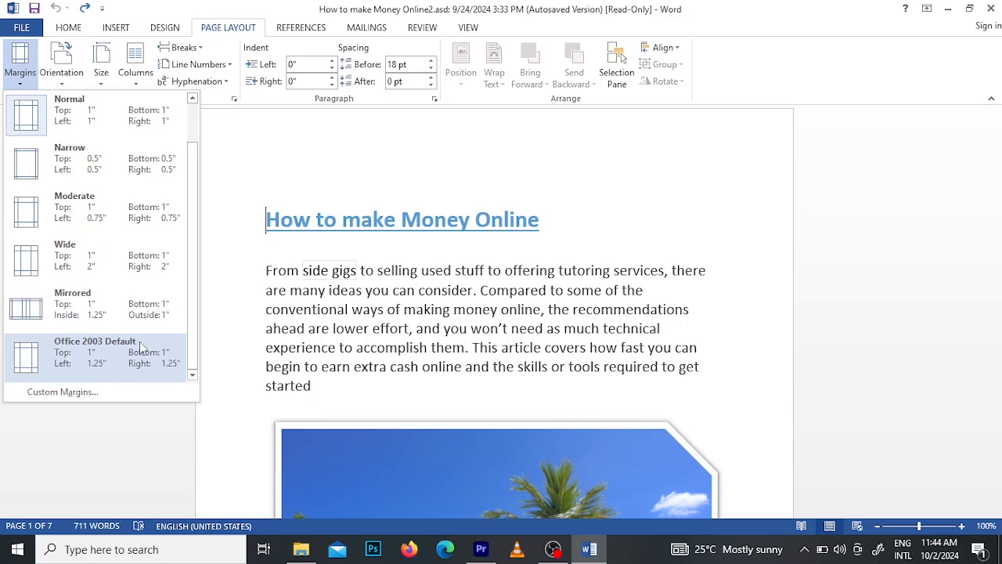
{"action": "left_click_drag", "start_coordinate": [194, 342], "coordinate": [201, 151]}
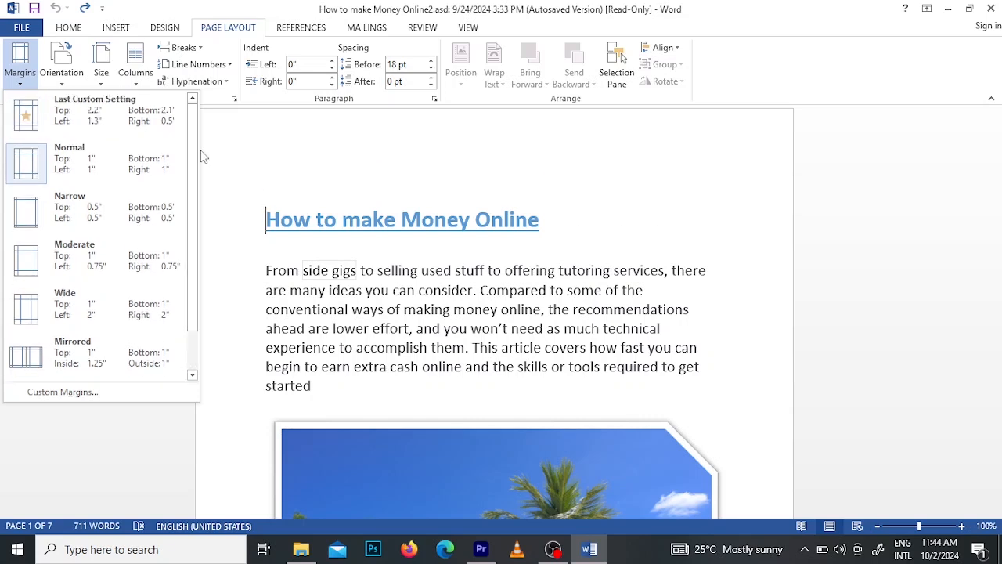
{"action": "left_click", "coordinate": [125, 125]}
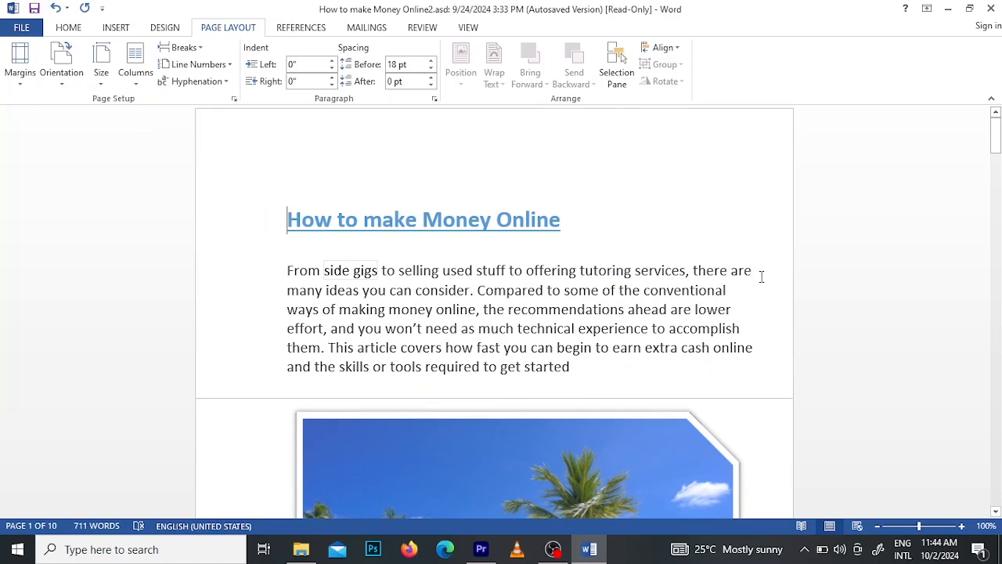
Step: Change the document's page margins to the Normal preset with 1" on all sides
{"action": "left_click_drag", "start_coordinate": [998, 154], "coordinate": [999, 127]}
{"action": "left_click", "coordinate": [20, 75]}
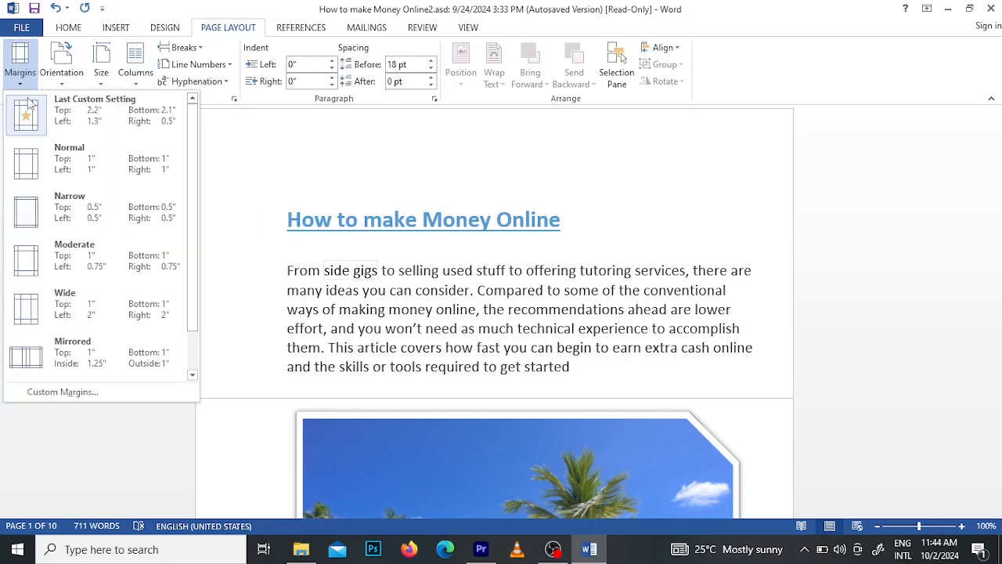
{"action": "left_click", "coordinate": [117, 168]}
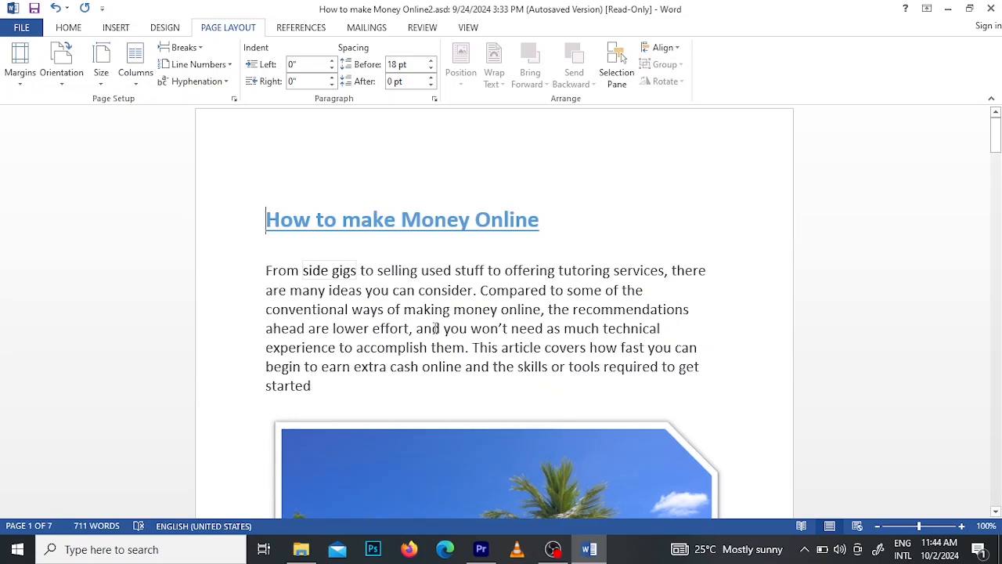
Step: Switch the page margins to the Narrow preset with 0.5" on all sides and review the layout
{"action": "left_click", "coordinate": [21, 69]}
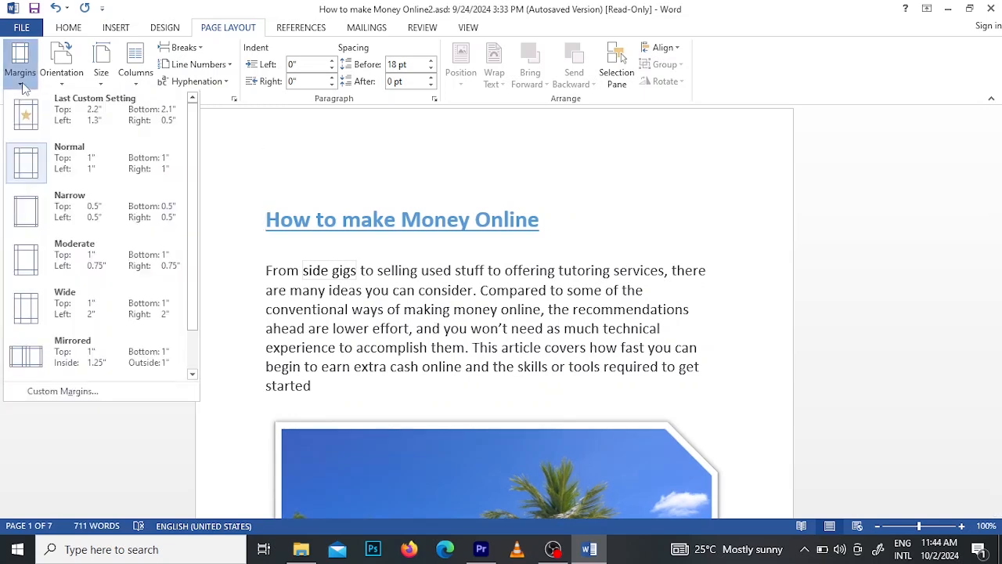
{"action": "left_click", "coordinate": [64, 213]}
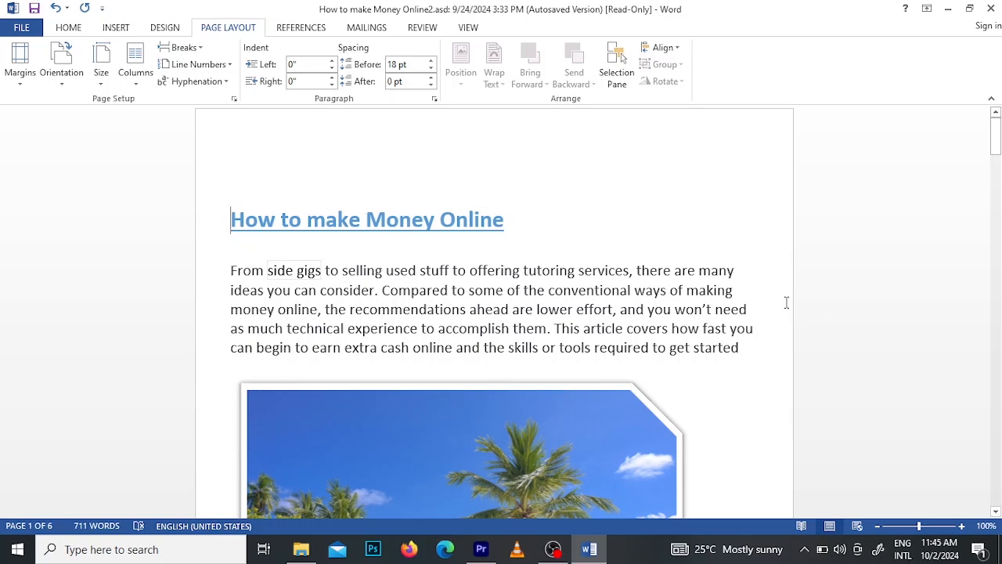
{"action": "left_click_drag", "start_coordinate": [995, 149], "coordinate": [942, 7]}
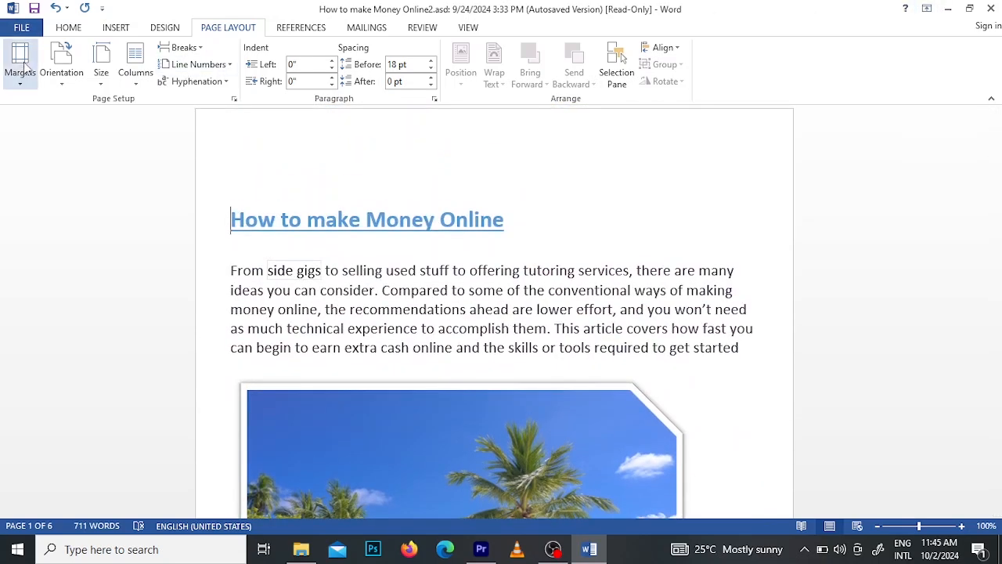
Step: Set the page margins to the Moderate preset, 1" top and bottom and 0.75" left and right
{"action": "left_click", "coordinate": [22, 84]}
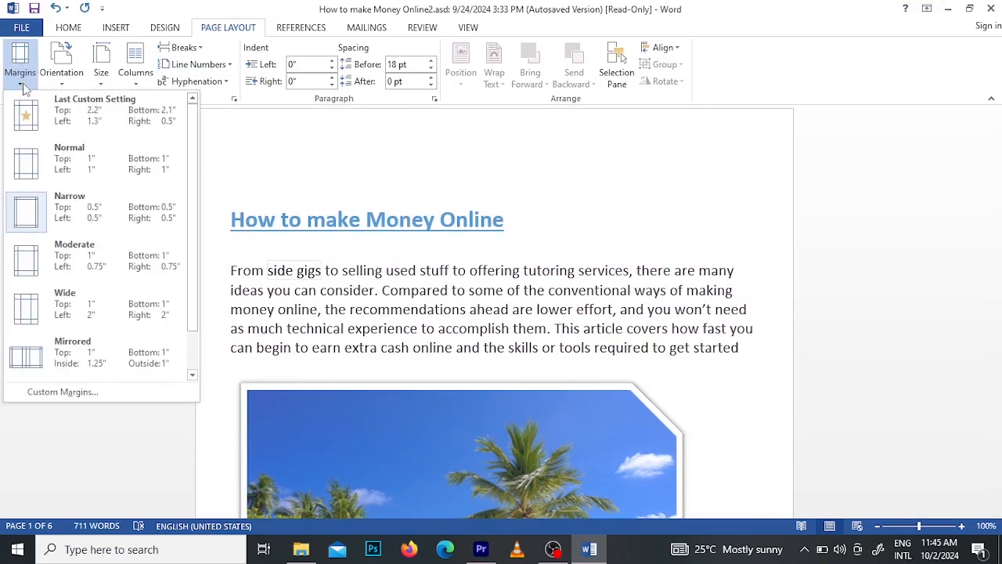
{"action": "left_click", "coordinate": [122, 274]}
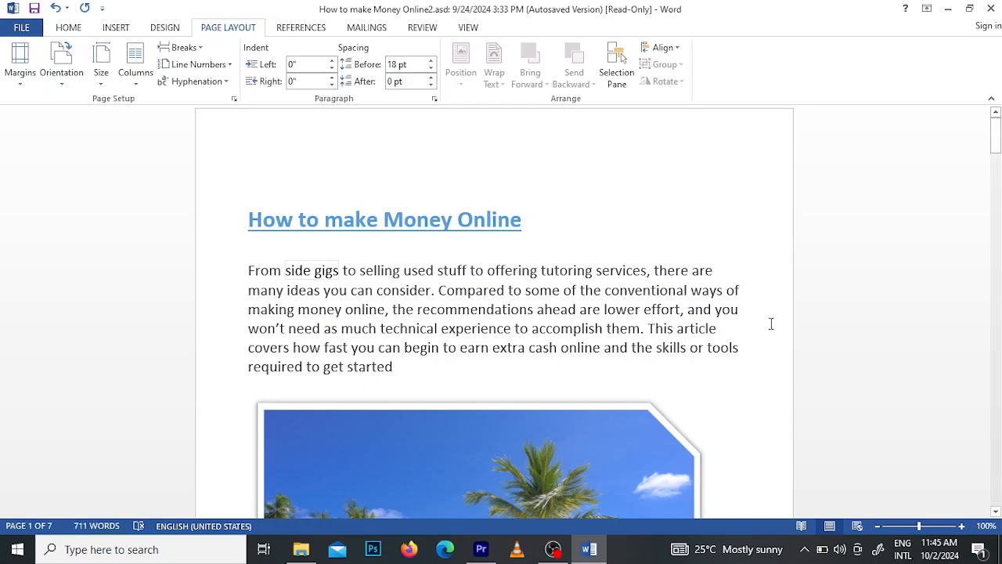
{"action": "mouse_move", "coordinate": [995, 141]}
{"action": "left_mouse_down"}
{"action": "mouse_move", "coordinate": [994, 199]}
{"action": "mouse_move", "coordinate": [988, 129]}
{"action": "left_mouse_up"}
Step: Apply the Wide margin preset, 1" top and bottom and 2" left and right, and check the picture's position
{"action": "left_click", "coordinate": [14, 87]}
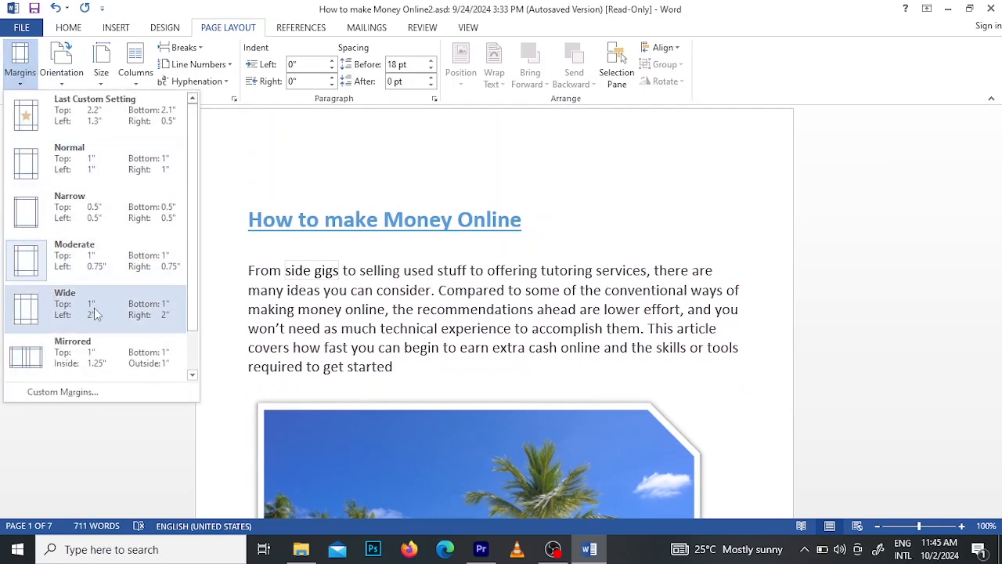
{"action": "left_click", "coordinate": [94, 311]}
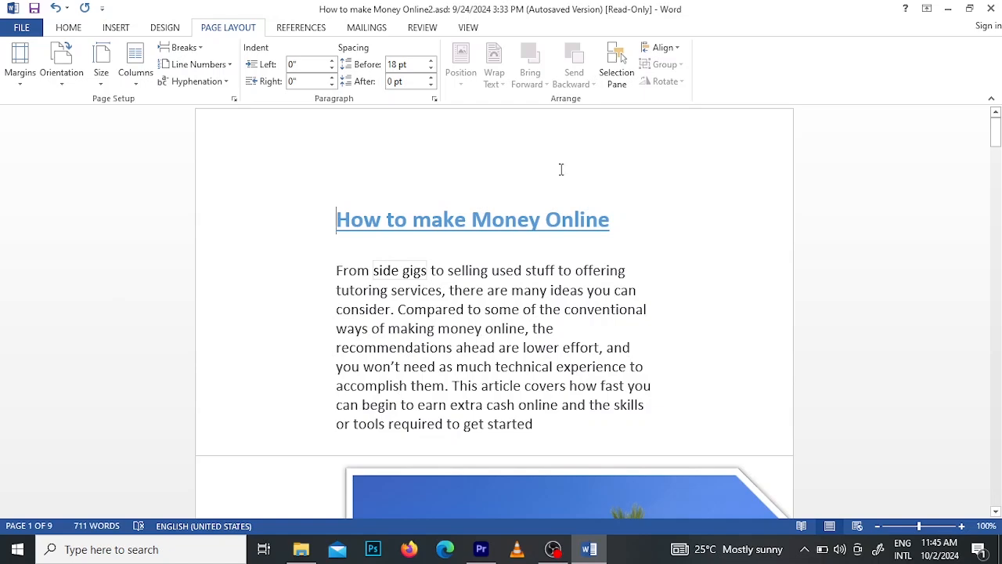
{"action": "mouse_move", "coordinate": [996, 141]}
{"action": "left_mouse_down"}
{"action": "mouse_move", "coordinate": [996, 163]}
{"action": "mouse_move", "coordinate": [996, 141]}
{"action": "mouse_move", "coordinate": [996, 153]}
{"action": "left_mouse_up"}
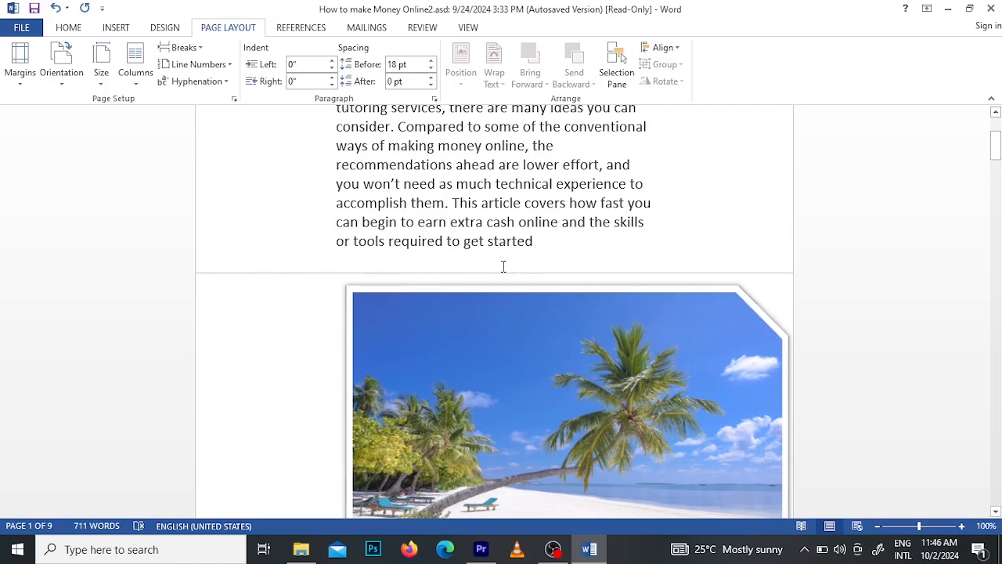
Step: Apply the Office 2003 Default margins, 1" top and bottom and 1.25" left and right, and review the pages
{"action": "left_click", "coordinate": [19, 63]}
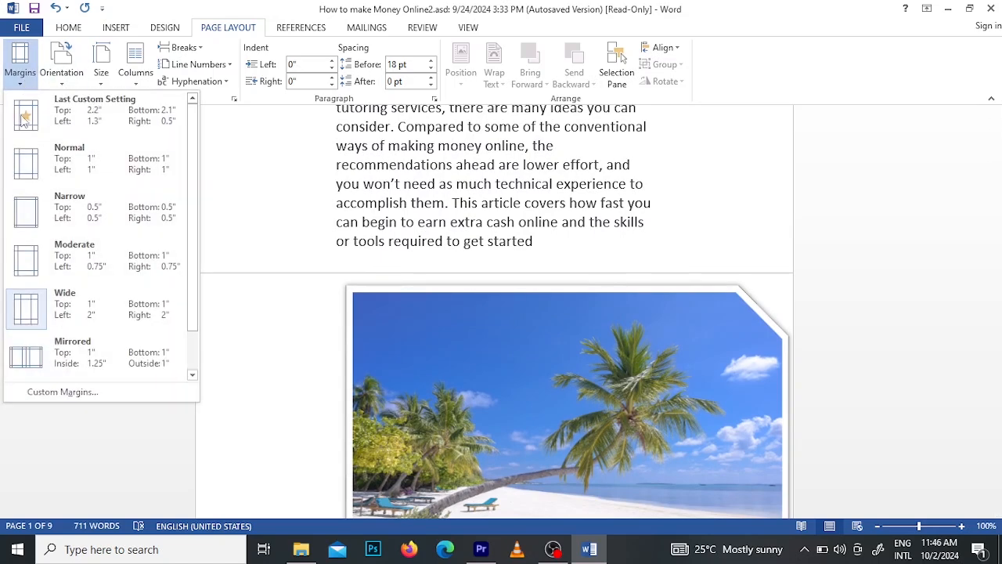
{"action": "left_click_drag", "start_coordinate": [193, 327], "coordinate": [189, 364]}
{"action": "left_click", "coordinate": [102, 364]}
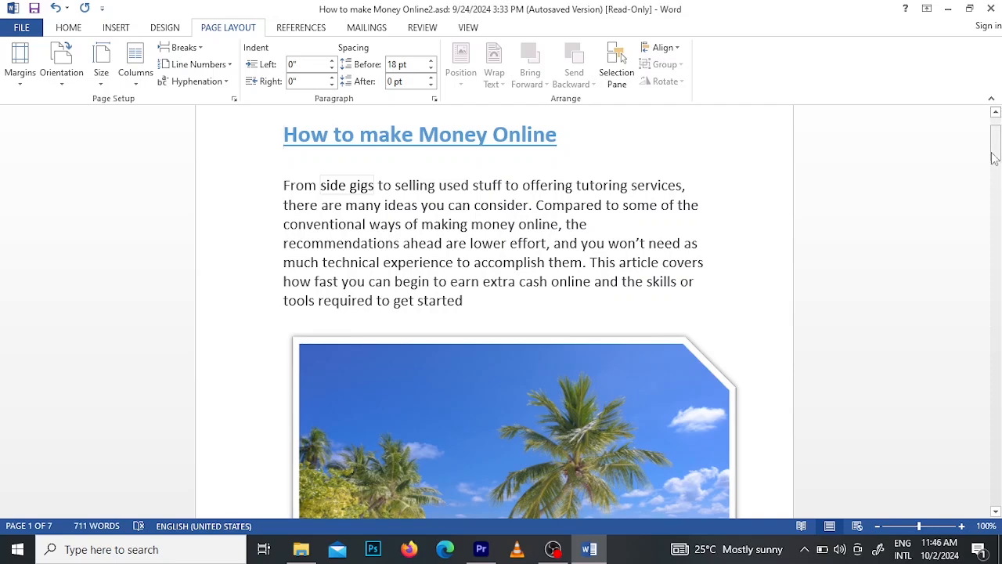
{"action": "left_click_drag", "start_coordinate": [995, 150], "coordinate": [996, 191]}
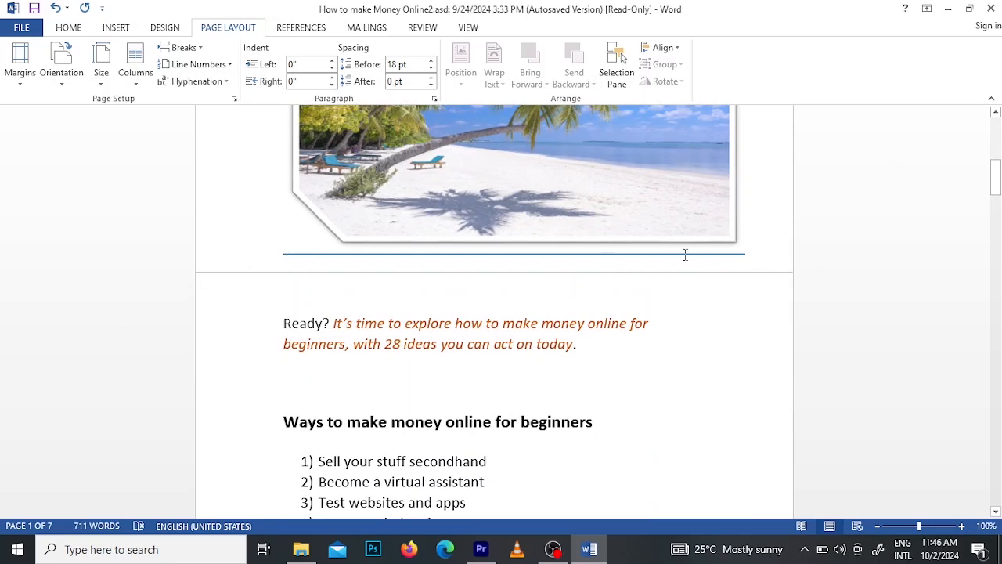
{"action": "left_click_drag", "start_coordinate": [994, 203], "coordinate": [994, 125]}
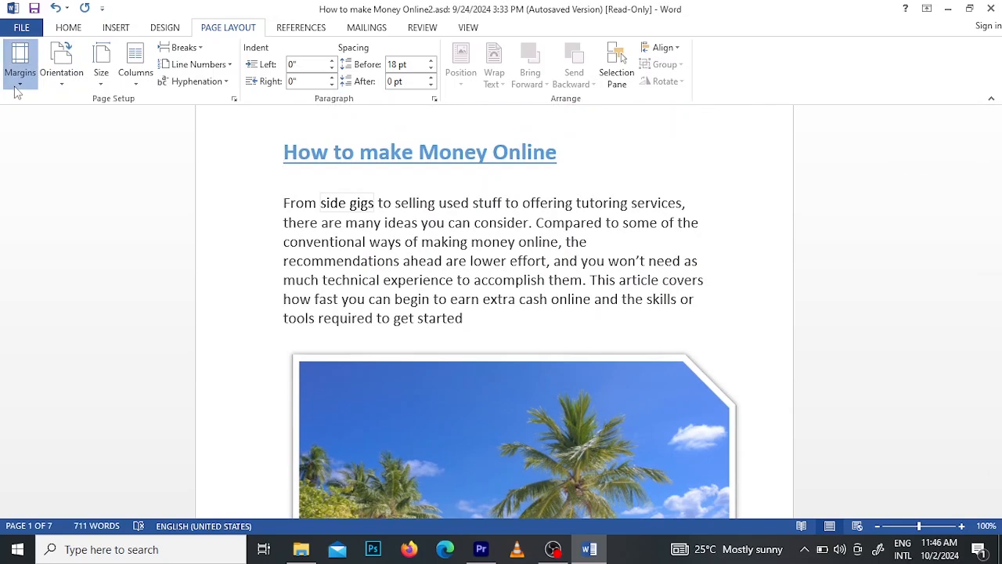
Step: Open the custom margin settings, move the dialog clear of the text, and raise the top margin to 1.9"
{"action": "left_click", "coordinate": [19, 86]}
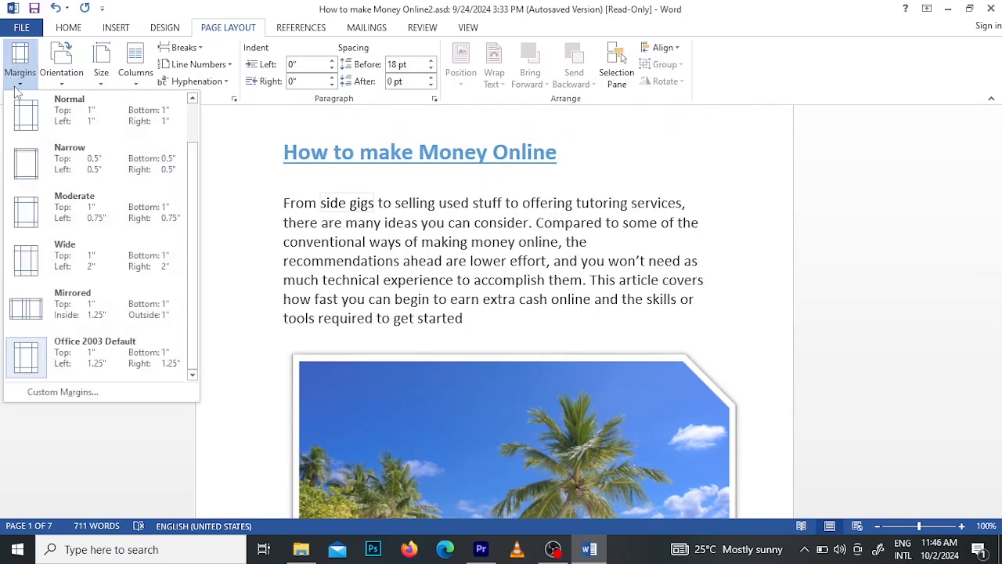
{"action": "left_click", "coordinate": [62, 392]}
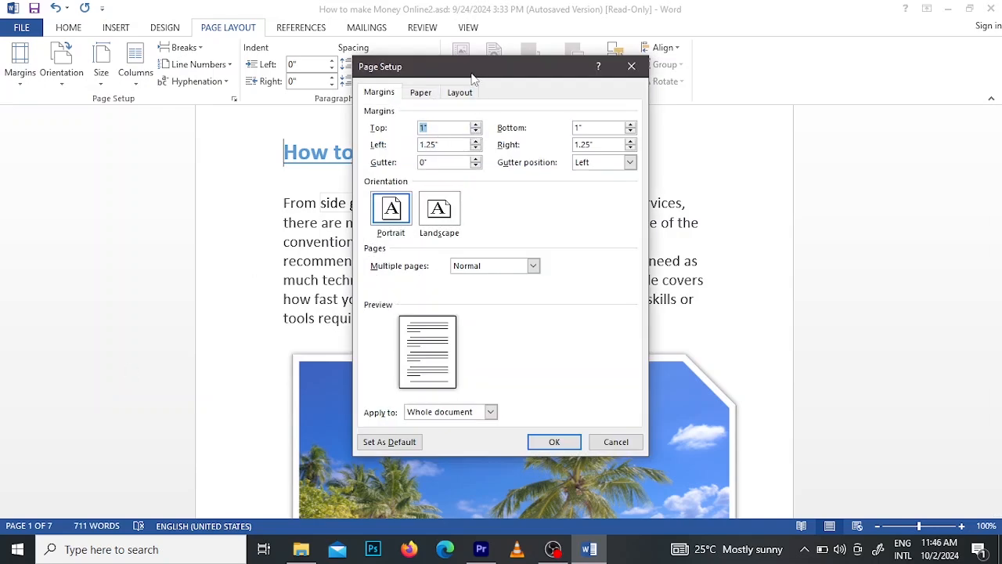
{"action": "left_click_drag", "start_coordinate": [472, 77], "coordinate": [724, 85]}
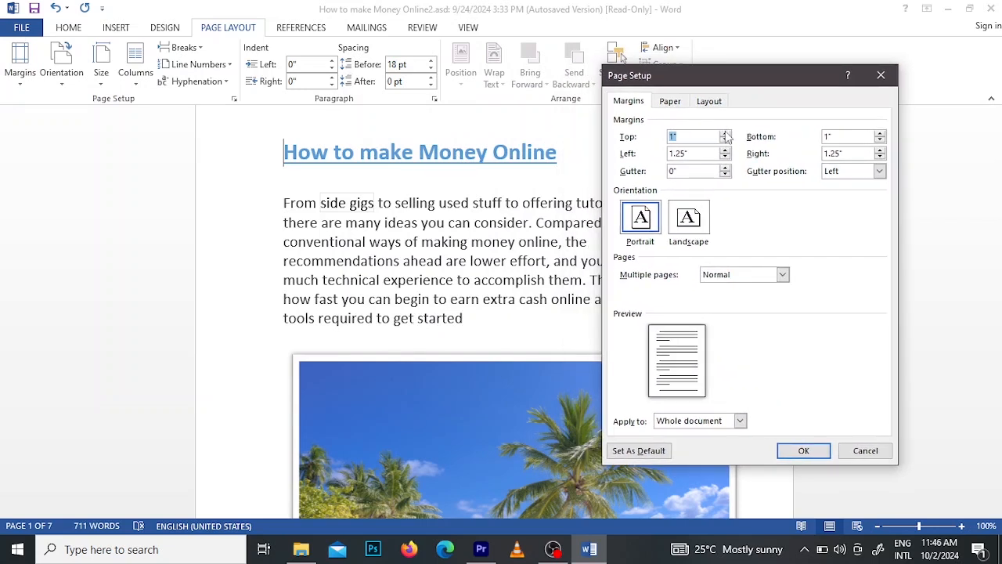
{"action": "left_click", "coordinate": [726, 135]}
{"action": "left_click", "coordinate": [726, 134]}
{"action": "left_click", "coordinate": [726, 135]}
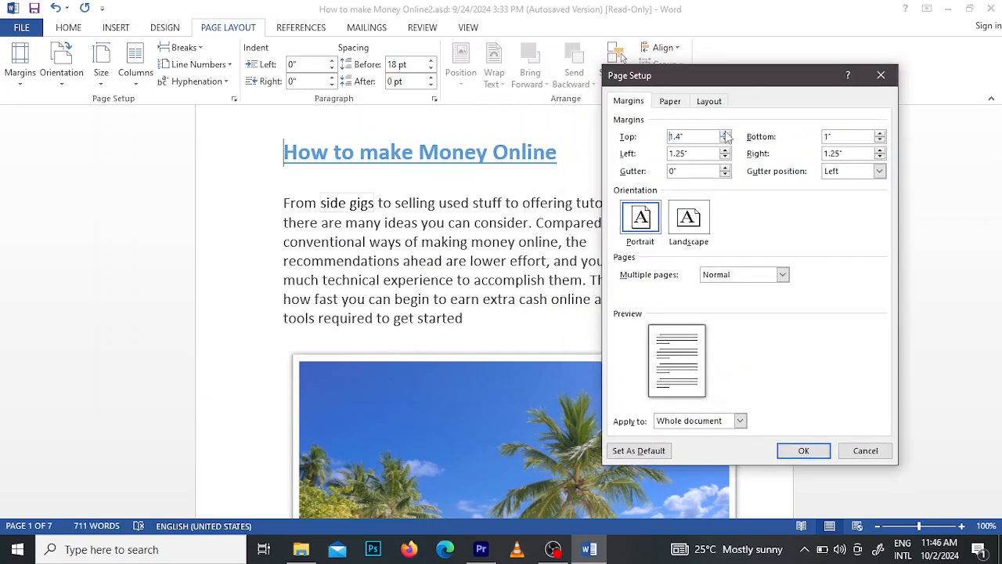
{"action": "left_click", "coordinate": [726, 134]}
{"action": "left_click", "coordinate": [726, 135]}
{"action": "left_click", "coordinate": [725, 134]}
{"action": "left_click", "coordinate": [726, 135]}
{"action": "left_click", "coordinate": [725, 135]}
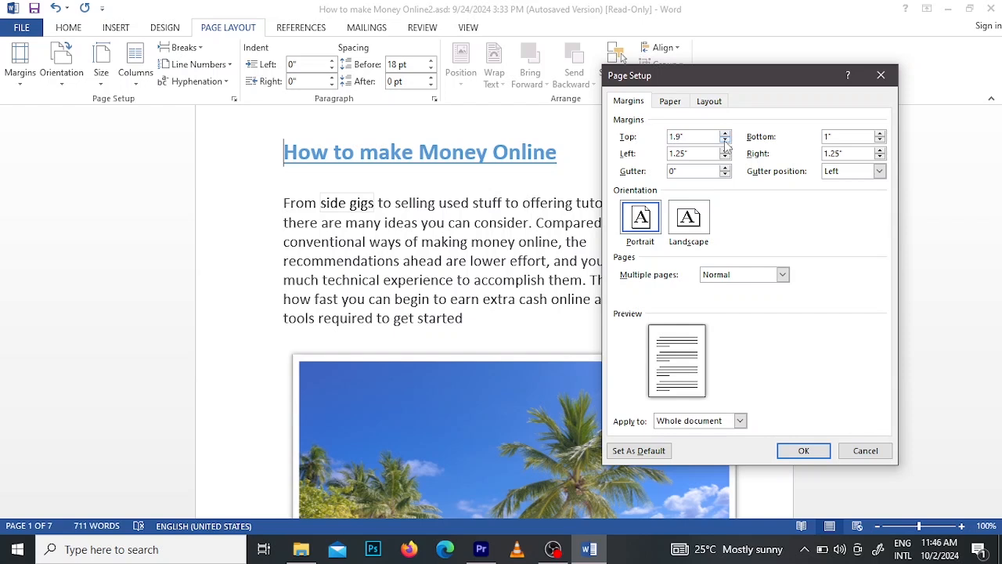
Step: Lower the custom top margin to 0.8"
{"action": "left_click", "coordinate": [726, 140]}
{"action": "left_click", "coordinate": [726, 140]}
{"action": "left_click", "coordinate": [725, 140]}
{"action": "left_click", "coordinate": [726, 140]}
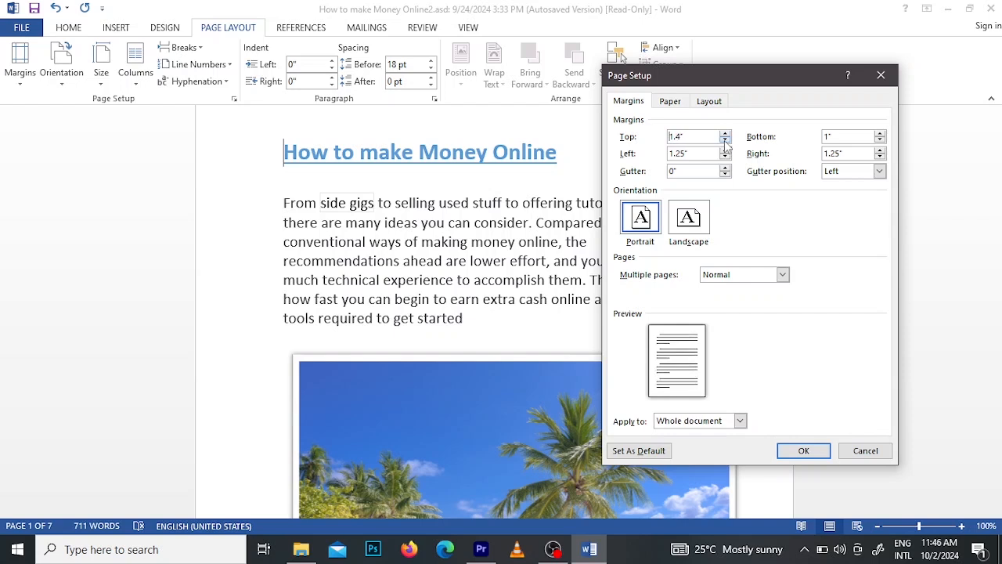
{"action": "left_click", "coordinate": [725, 140]}
{"action": "left_click", "coordinate": [725, 140]}
{"action": "left_click", "coordinate": [725, 140]}
{"action": "left_click", "coordinate": [725, 140]}
{"action": "left_click", "coordinate": [726, 140]}
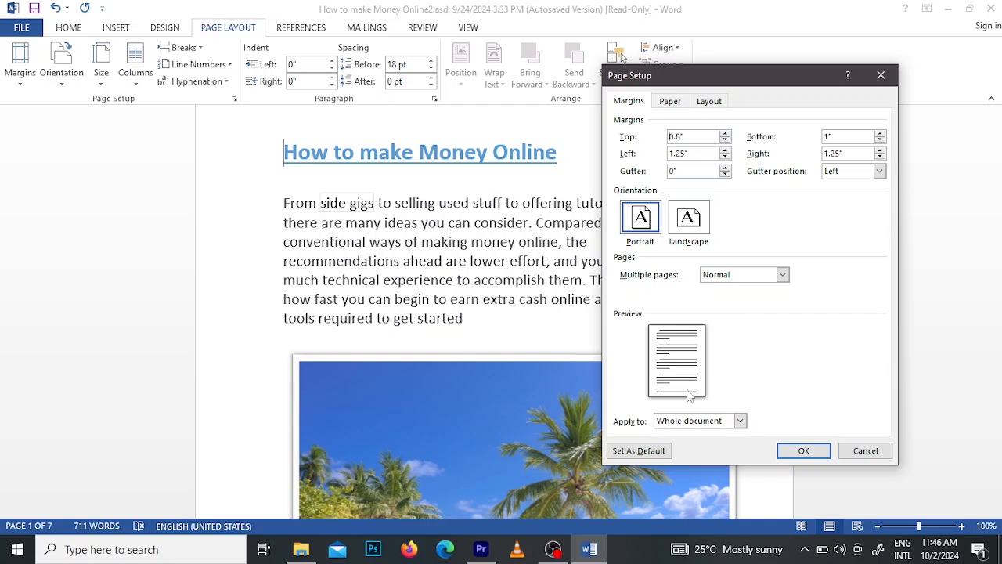
Step: Increase the custom top margin to about 1.2"
{"action": "left_click", "coordinate": [726, 136]}
{"action": "left_click", "coordinate": [725, 136]}
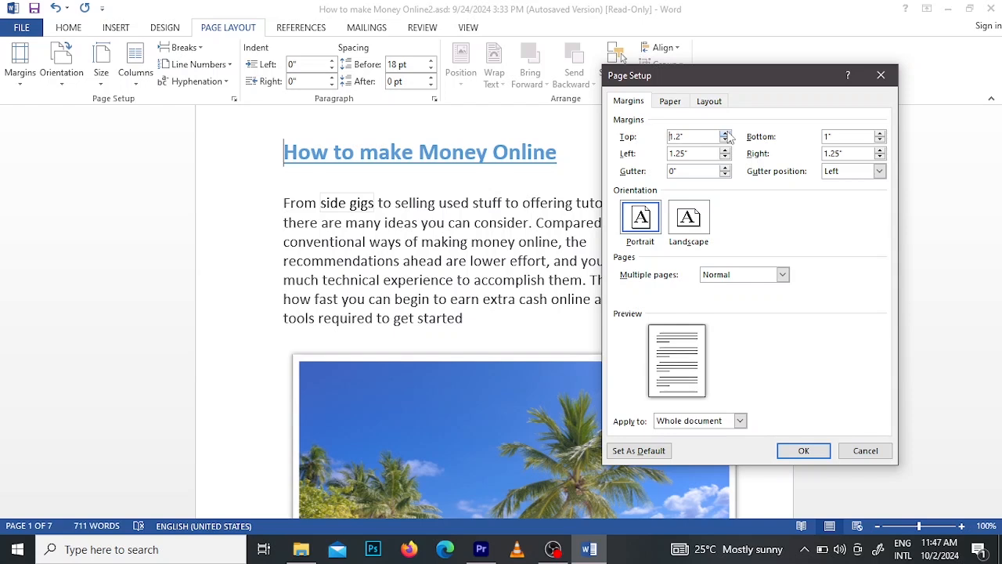
{"action": "left_click", "coordinate": [725, 137]}
{"action": "left_click", "coordinate": [726, 137]}
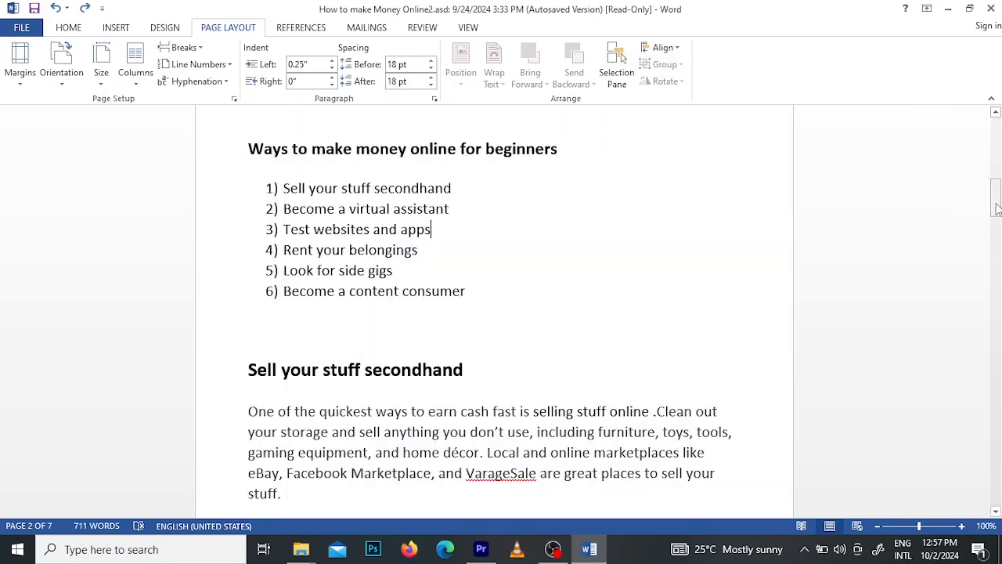
Step: Lay out the document text in two columns and review the first page
{"action": "left_click_drag", "start_coordinate": [996, 205], "coordinate": [996, 115]}
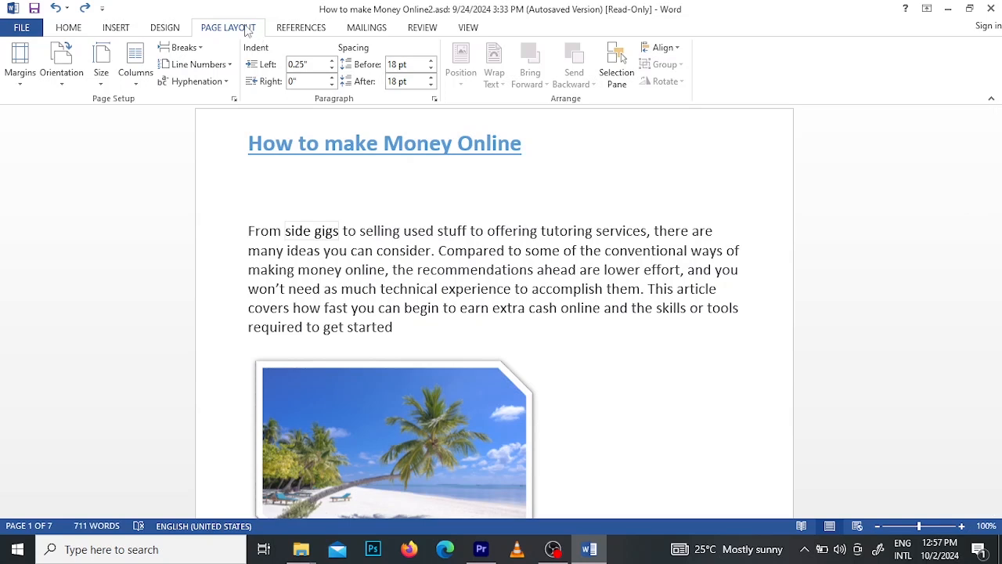
{"action": "left_click", "coordinate": [137, 87]}
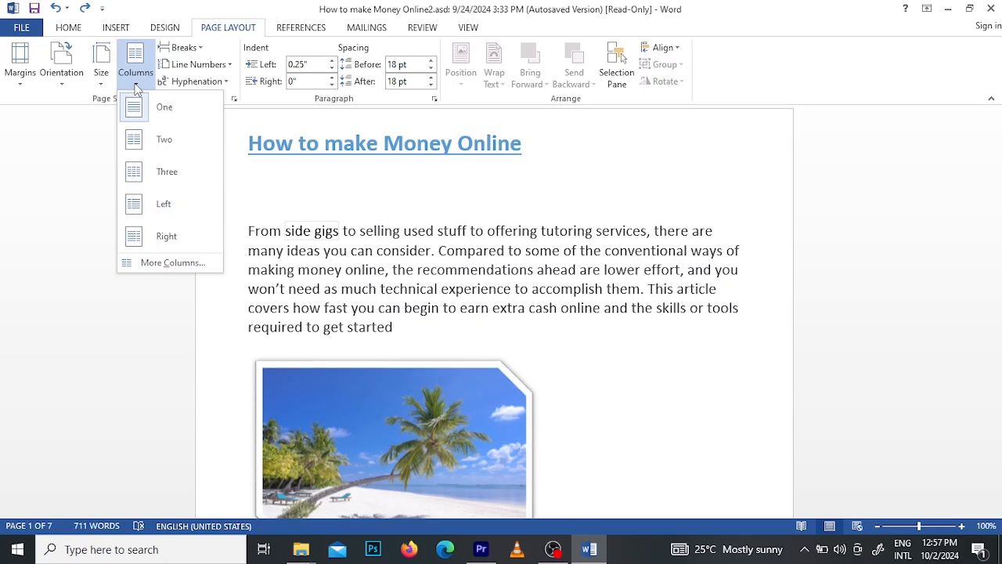
{"action": "left_click", "coordinate": [176, 145]}
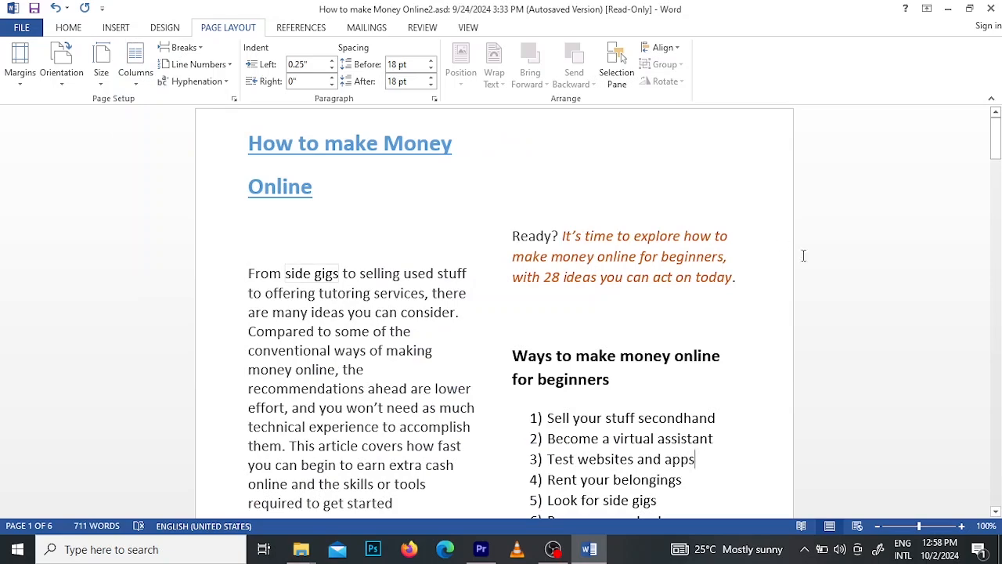
{"action": "left_click_drag", "start_coordinate": [995, 145], "coordinate": [995, 109]}
Step: Change the document layout to three columns and look through the reflowed pages
{"action": "left_click", "coordinate": [136, 78]}
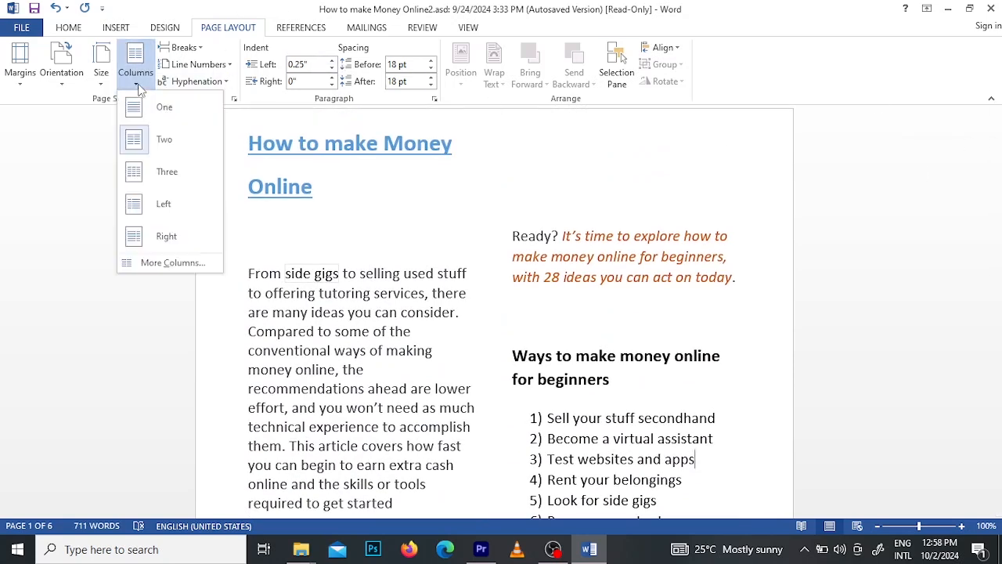
{"action": "left_click", "coordinate": [171, 174]}
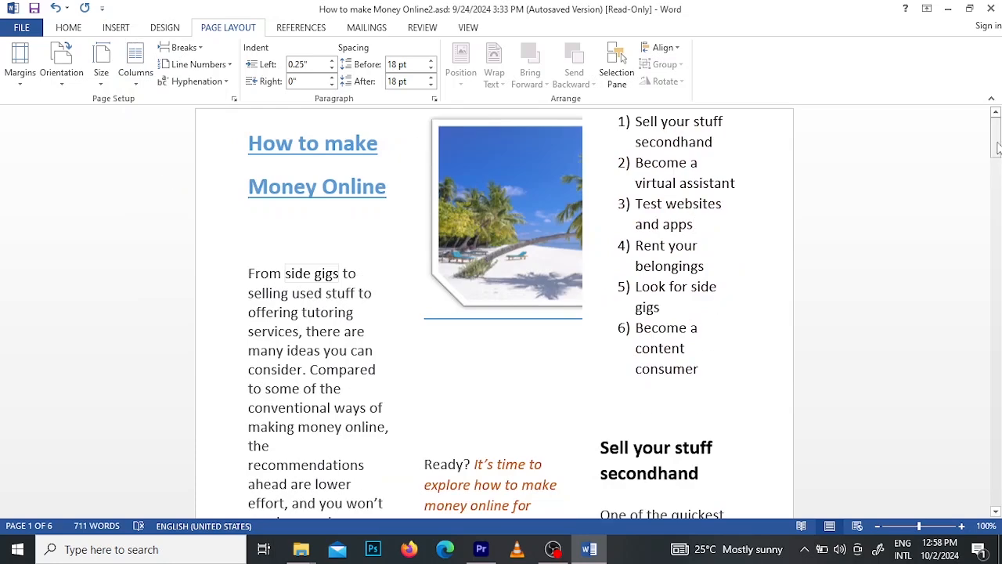
{"action": "left_click_drag", "start_coordinate": [995, 141], "coordinate": [995, 219]}
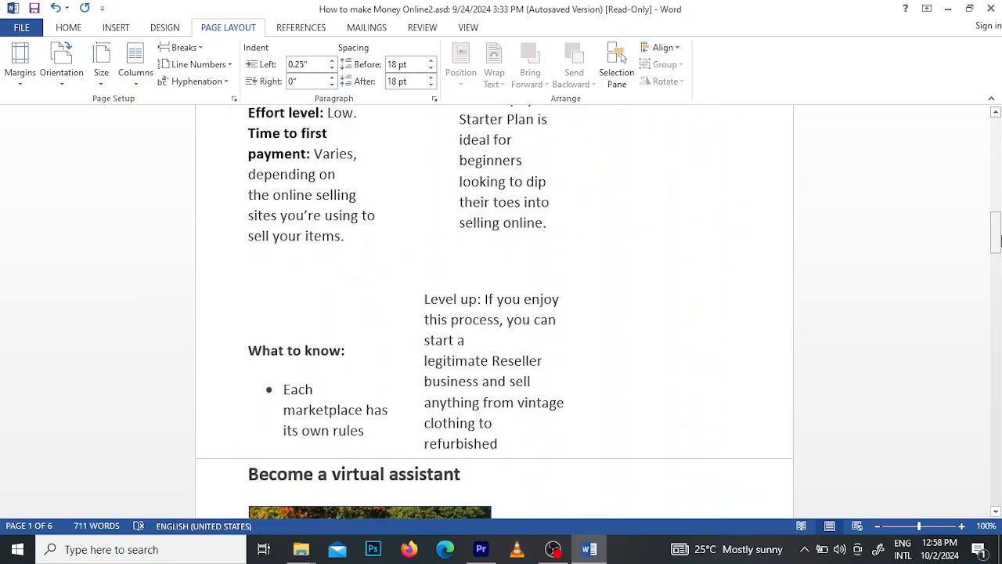
Step: Change the document to the Left column preset, with a narrow first column, and look over the reflowed pages
{"action": "left_click", "coordinate": [136, 82]}
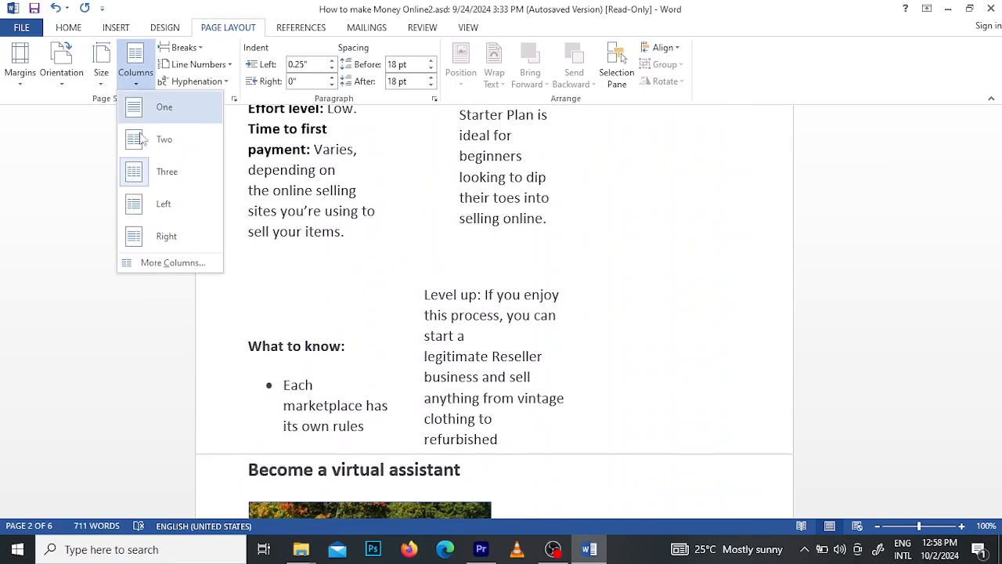
{"action": "left_click", "coordinate": [181, 203]}
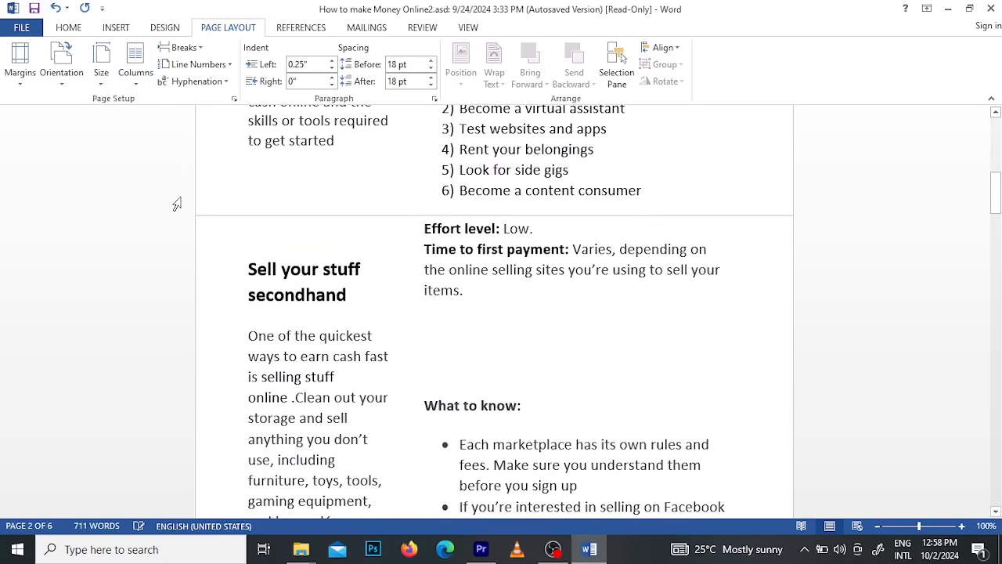
{"action": "mouse_move", "coordinate": [998, 205]}
{"action": "left_mouse_down"}
{"action": "mouse_move", "coordinate": [997, 148]}
{"action": "mouse_move", "coordinate": [996, 194]}
{"action": "left_mouse_up"}
Step: Change the document to the Right column preset and review the first page
{"action": "left_click", "coordinate": [141, 84]}
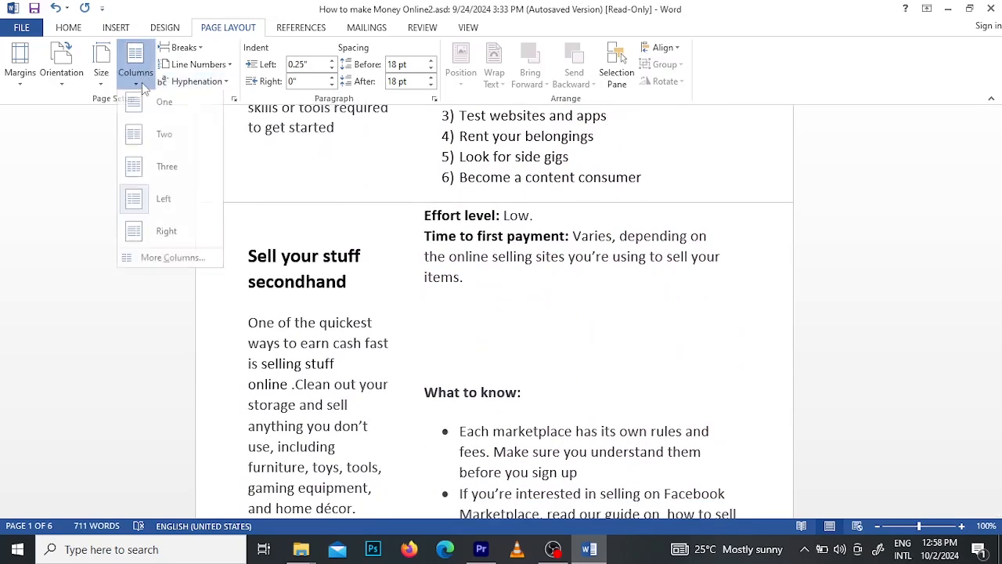
{"action": "left_click", "coordinate": [163, 232]}
{"action": "left_click_drag", "start_coordinate": [996, 145], "coordinate": [996, 113]}
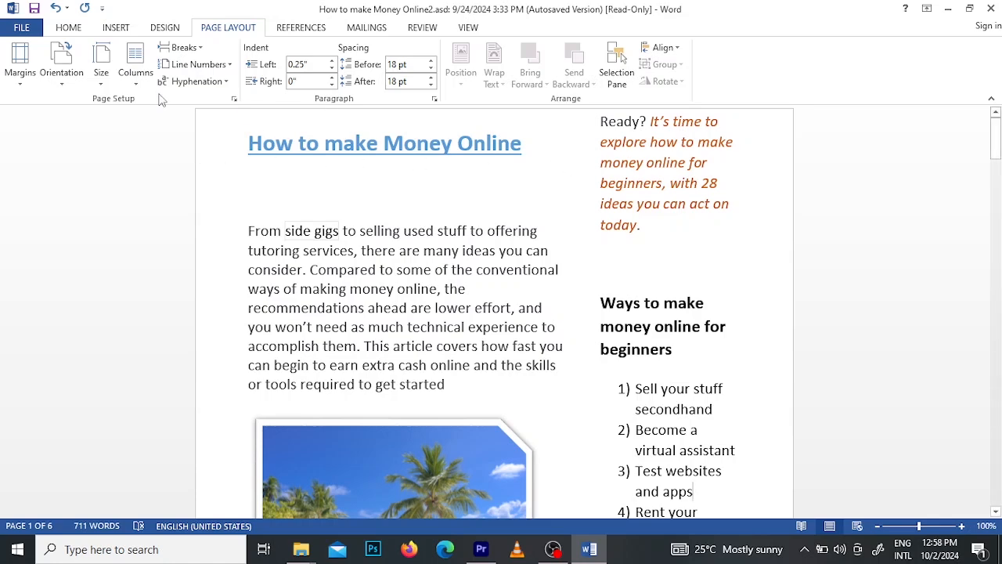
Step: Return the document text to a single column and check the first two pages
{"action": "left_click", "coordinate": [136, 84]}
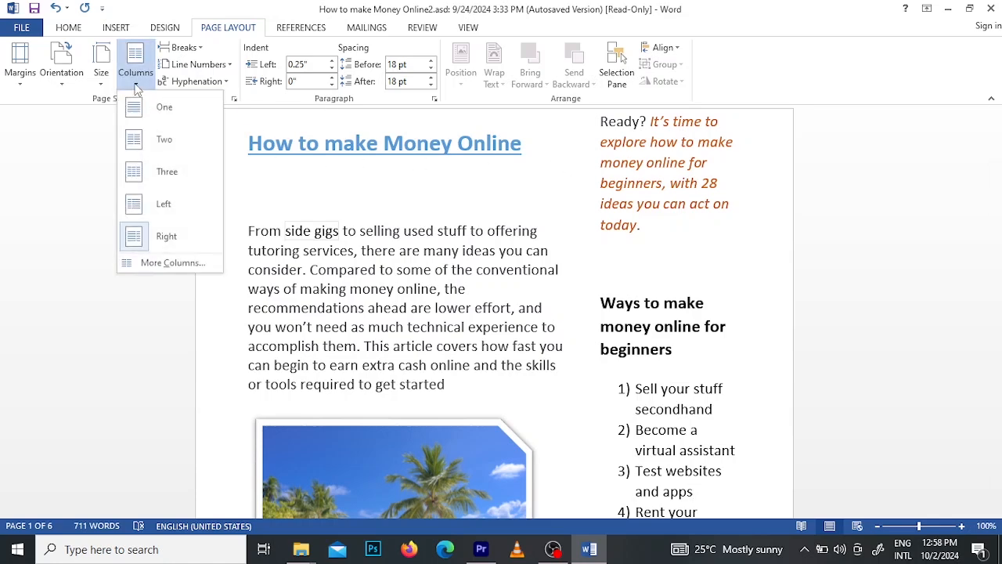
{"action": "left_click", "coordinate": [162, 110]}
{"action": "scroll", "coordinate": [898, 371], "scroll_direction": "down", "scroll_amount": 8}
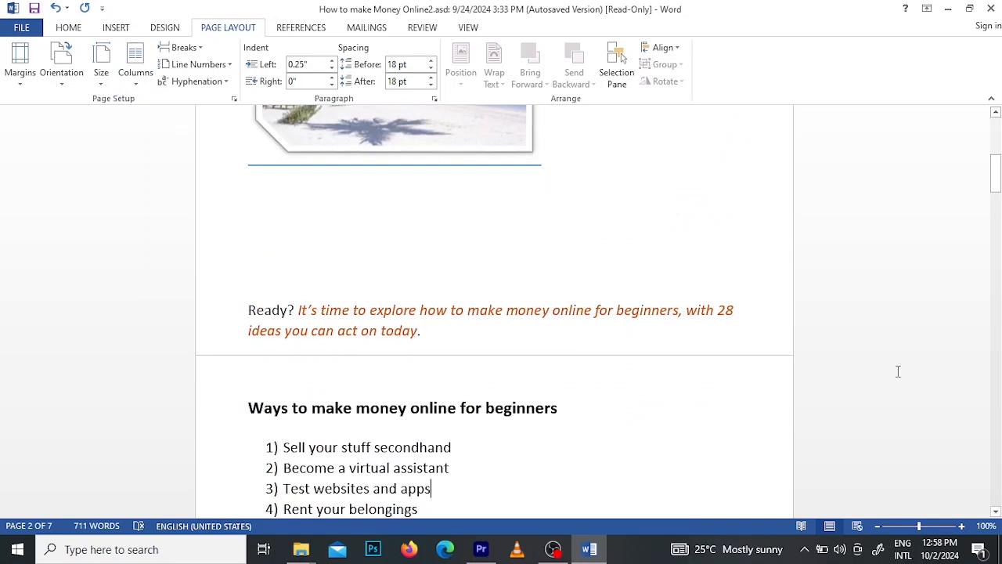
Step: Lay out the text from the numbered list of ways through the first "Time to first payment" paragraph in two columns
{"action": "left_click_drag", "start_coordinate": [997, 176], "coordinate": [996, 205]}
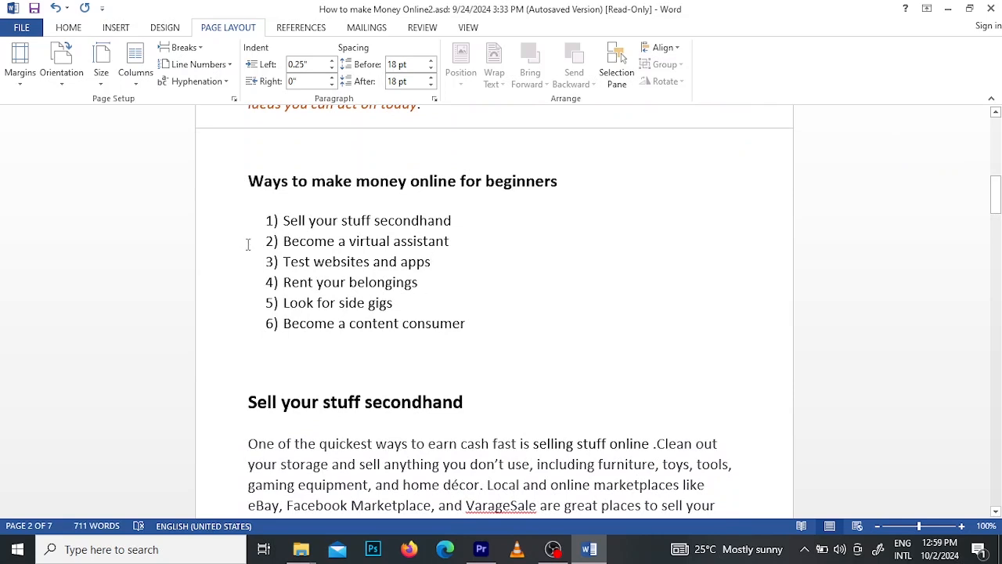
{"action": "left_click_drag", "start_coordinate": [269, 220], "coordinate": [435, 199]}
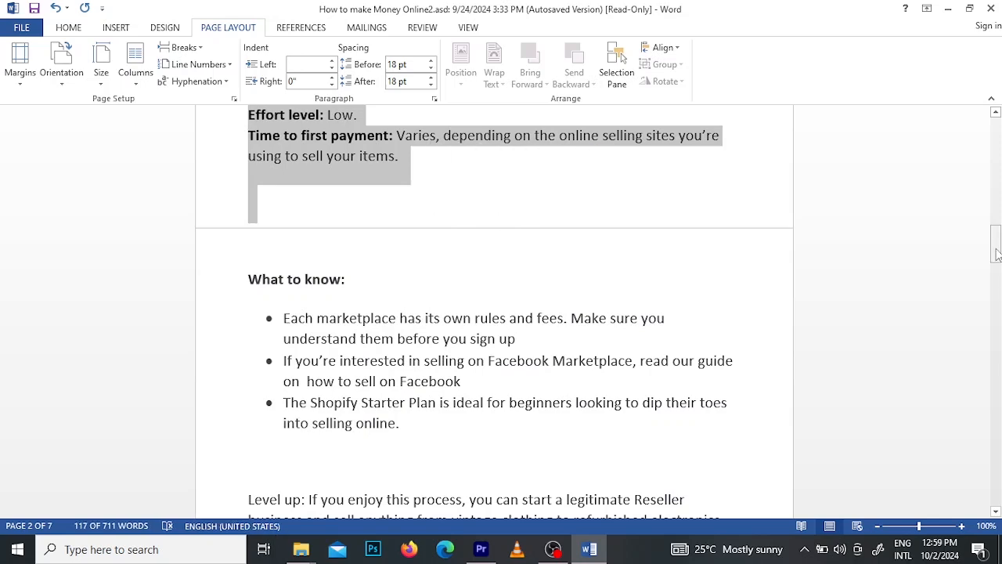
{"action": "left_click_drag", "start_coordinate": [997, 246], "coordinate": [997, 215]}
{"action": "left_click", "coordinate": [135, 79]}
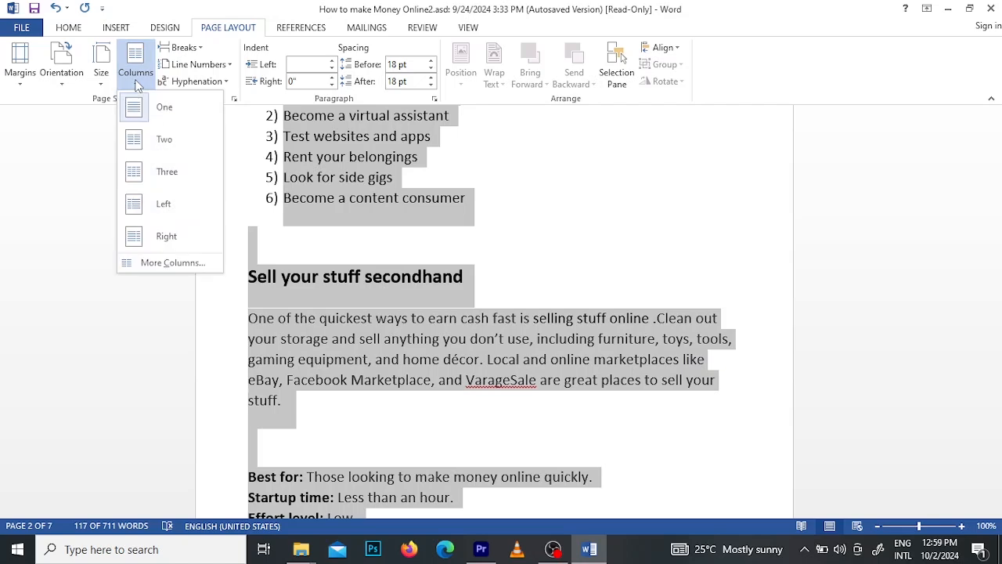
{"action": "left_click", "coordinate": [166, 143]}
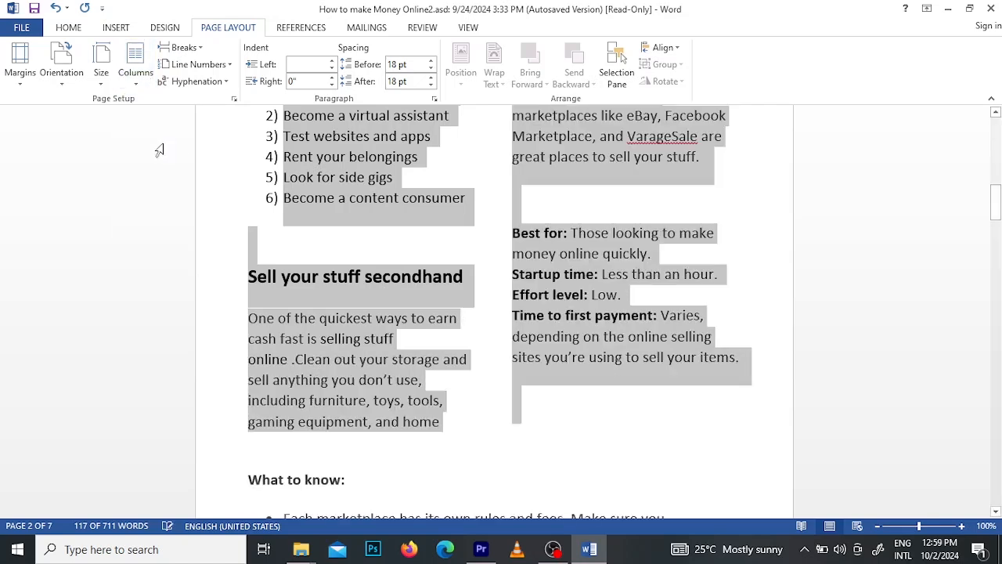
{"action": "left_click", "coordinate": [579, 375]}
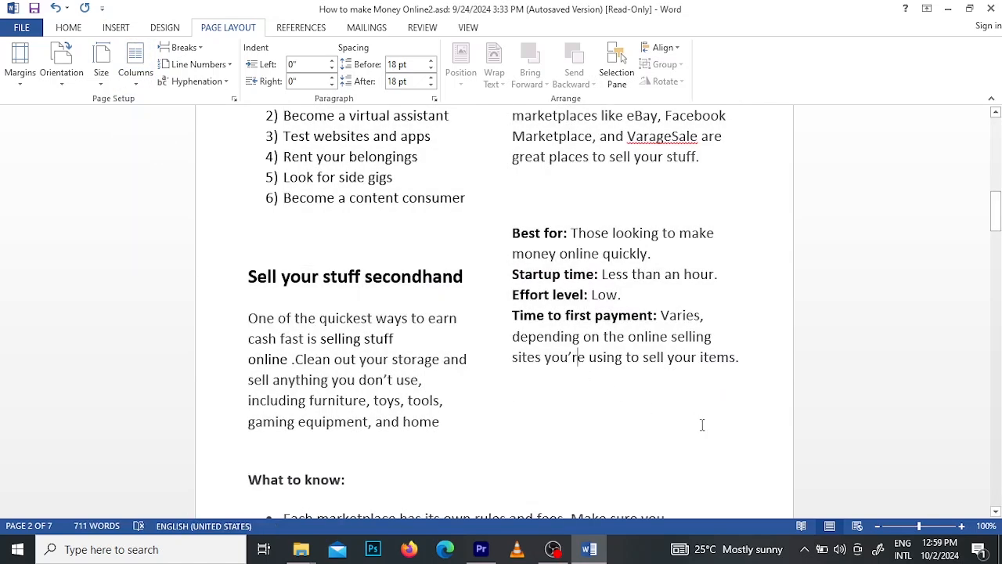
{"action": "left_click_drag", "start_coordinate": [997, 219], "coordinate": [997, 207]}
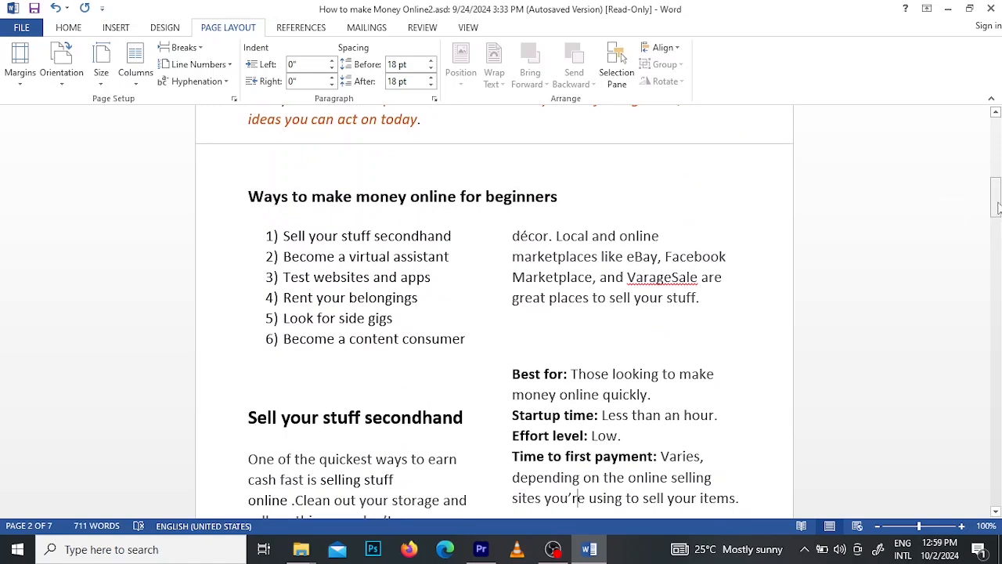
Step: Lay out the content under "Become a virtual assistant", from the car picture through the Upwork and Fiverr paragraph, in three columns
{"action": "left_click_drag", "start_coordinate": [997, 206], "coordinate": [1001, 242]}
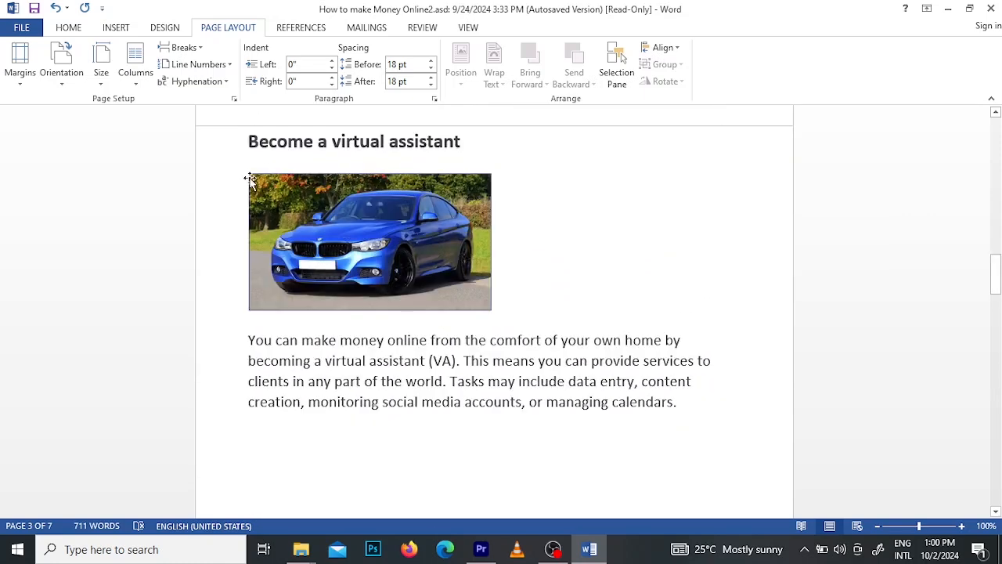
{"action": "left_click_drag", "start_coordinate": [249, 177], "coordinate": [531, 449]}
{"action": "left_click_drag", "start_coordinate": [549, 472], "coordinate": [457, 500]}
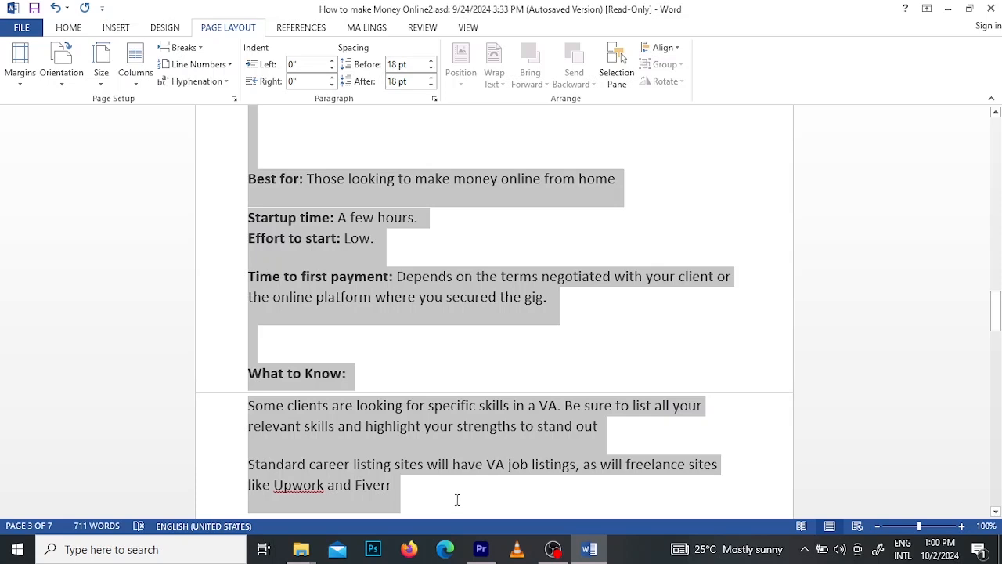
{"action": "left_click_drag", "start_coordinate": [995, 321], "coordinate": [995, 346]}
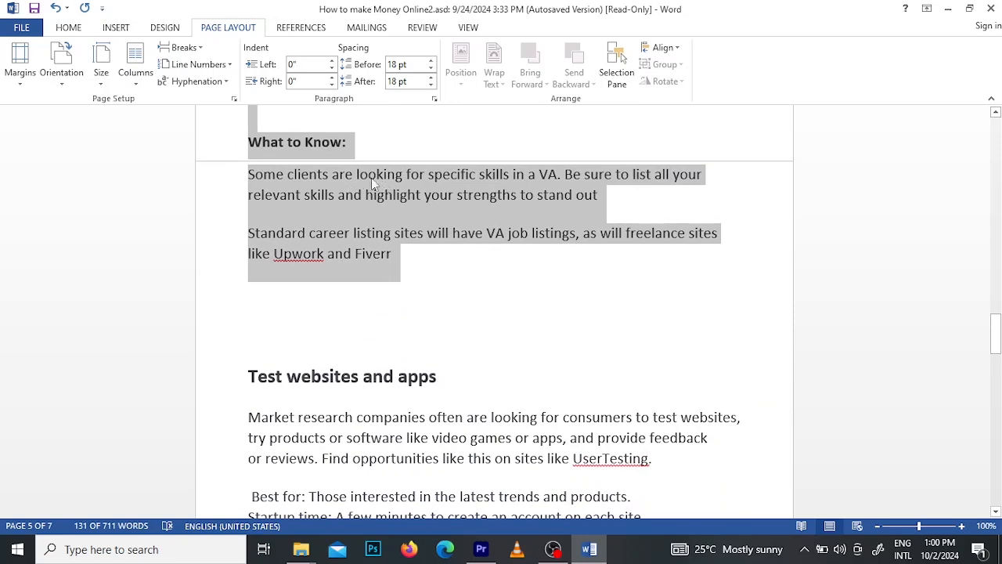
{"action": "left_click", "coordinate": [137, 82]}
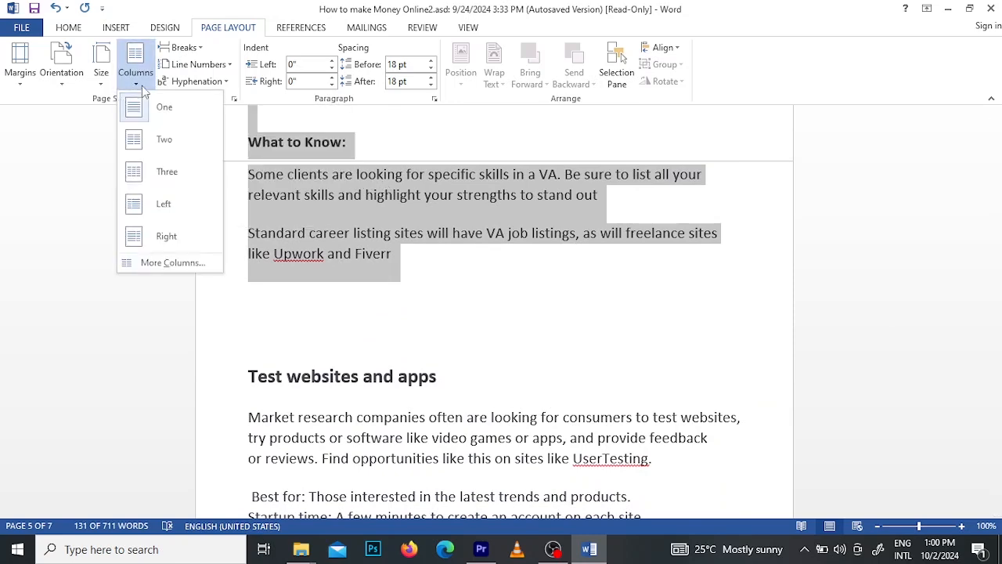
{"action": "left_click", "coordinate": [161, 173]}
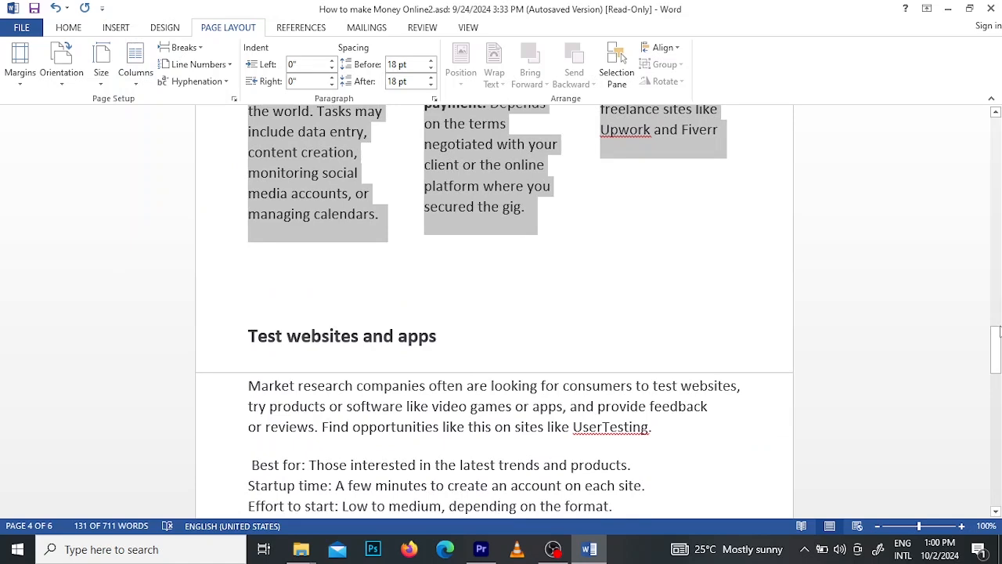
{"action": "left_click_drag", "start_coordinate": [998, 331], "coordinate": [999, 304]}
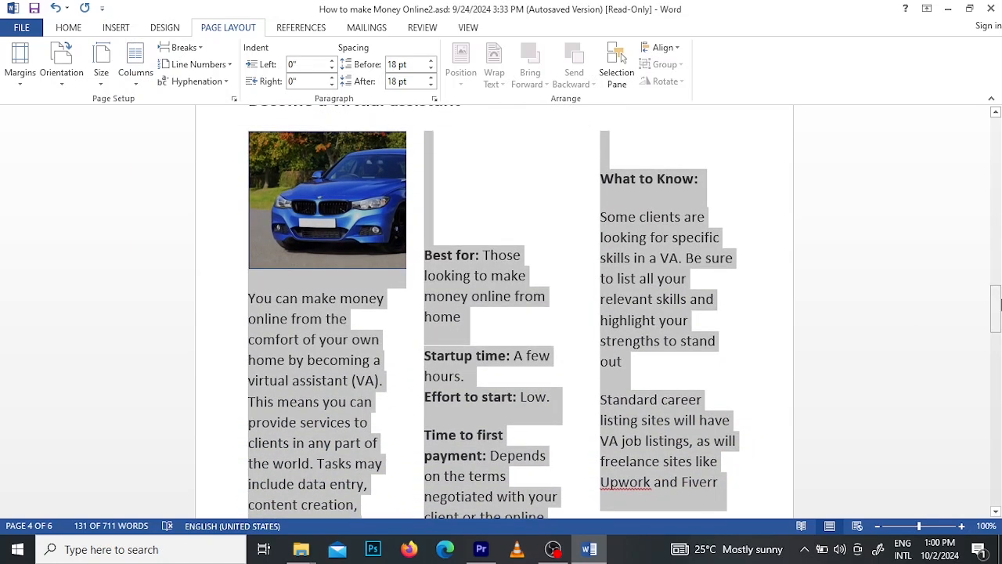
{"action": "left_click", "coordinate": [541, 217]}
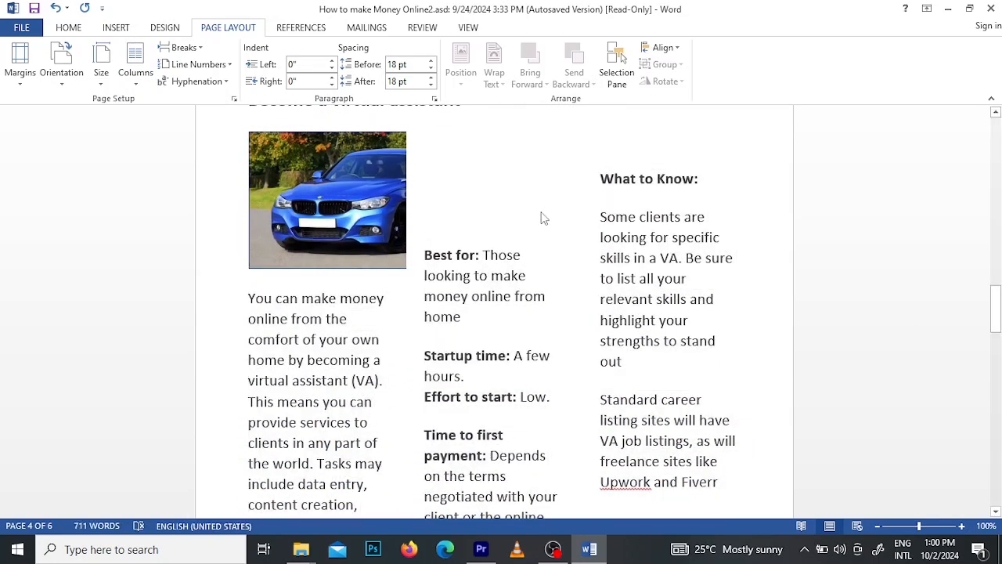
Step: Try five and four columns for this section in the custom column settings, and close them without applying
{"action": "left_click", "coordinate": [141, 88]}
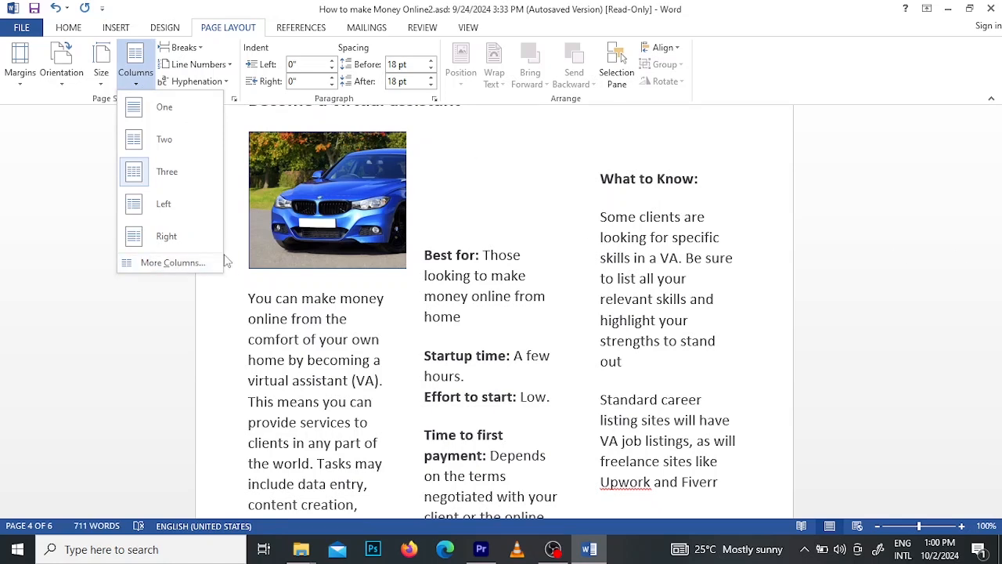
{"action": "left_click", "coordinate": [183, 267]}
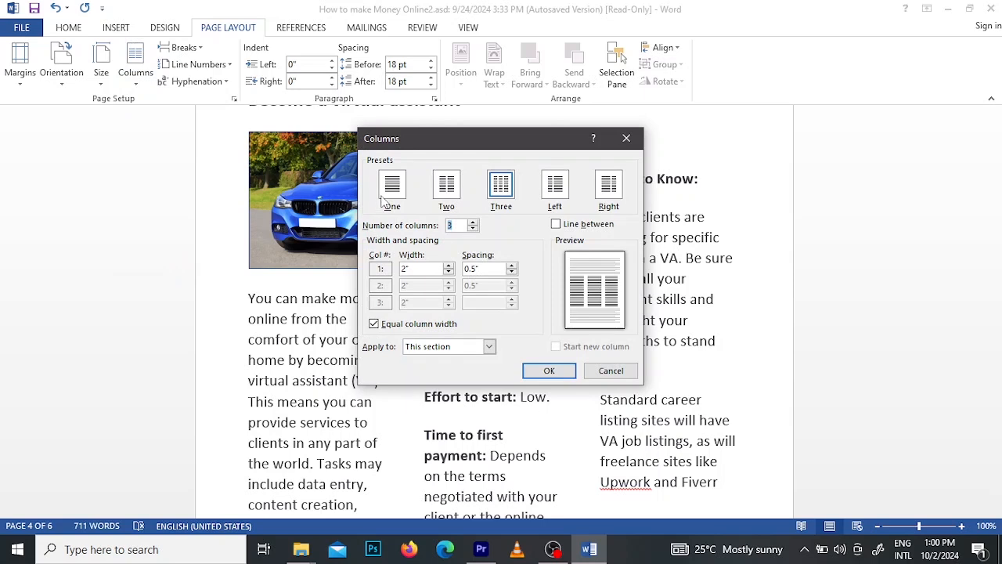
{"action": "left_click", "coordinate": [473, 224]}
{"action": "left_click", "coordinate": [473, 223]}
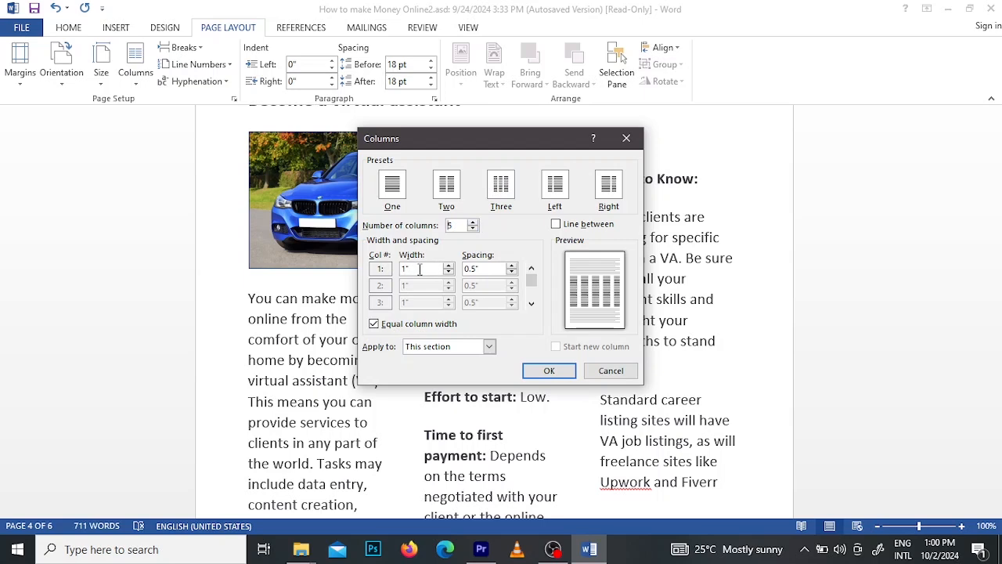
{"action": "left_click", "coordinate": [473, 229]}
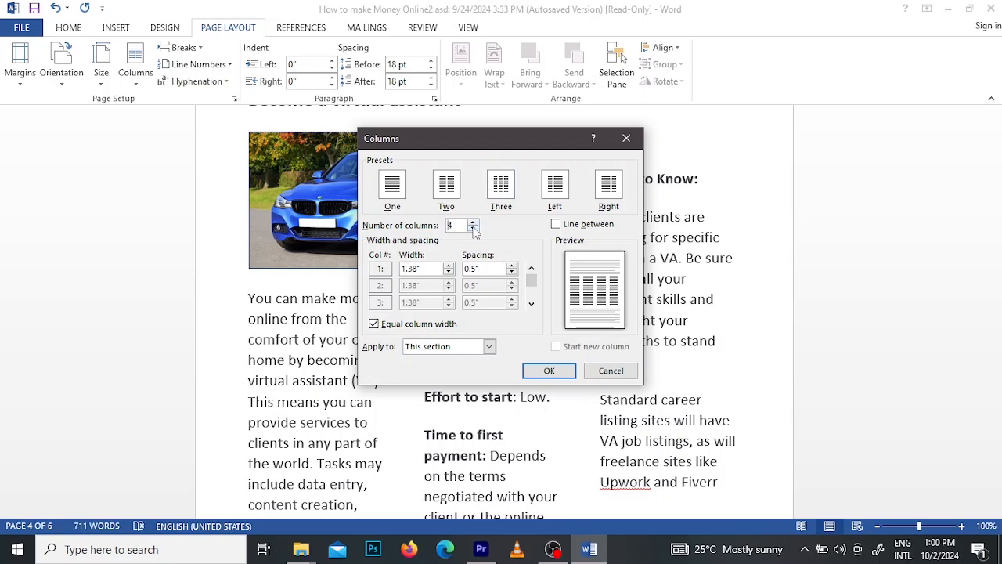
{"action": "left_click", "coordinate": [472, 228]}
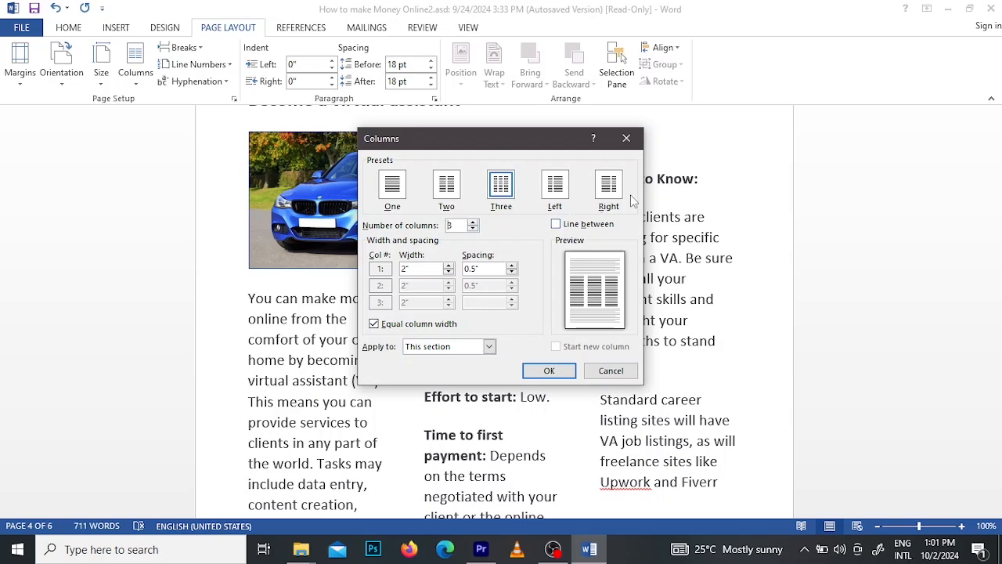
{"action": "left_click", "coordinate": [627, 138]}
Step: Apply the Left column preset to the text under "Test websites and apps" through the "Rent your belongings" paragraph
{"action": "left_click_drag", "start_coordinate": [995, 321], "coordinate": [995, 382]}
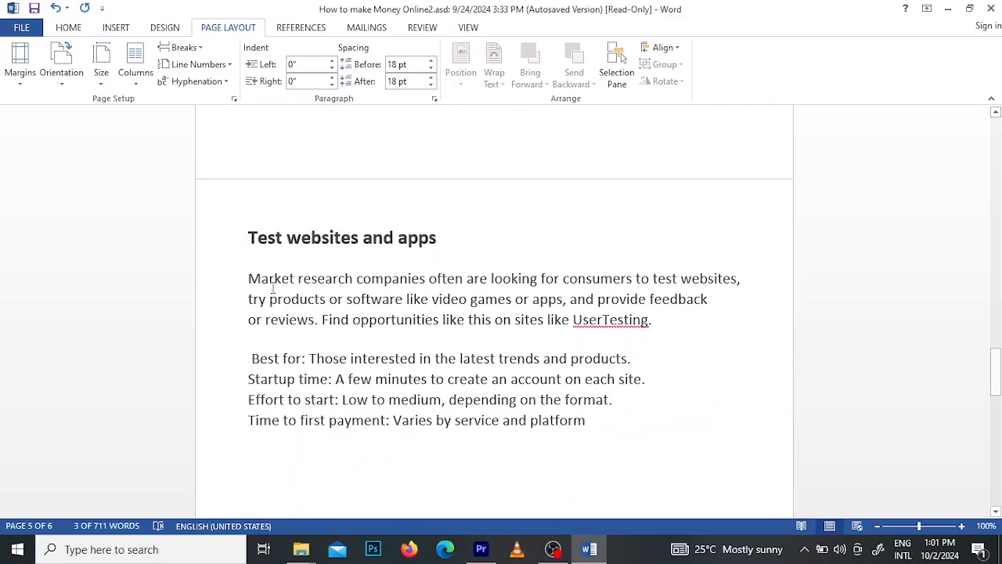
{"action": "left_click_drag", "start_coordinate": [249, 280], "coordinate": [548, 439]}
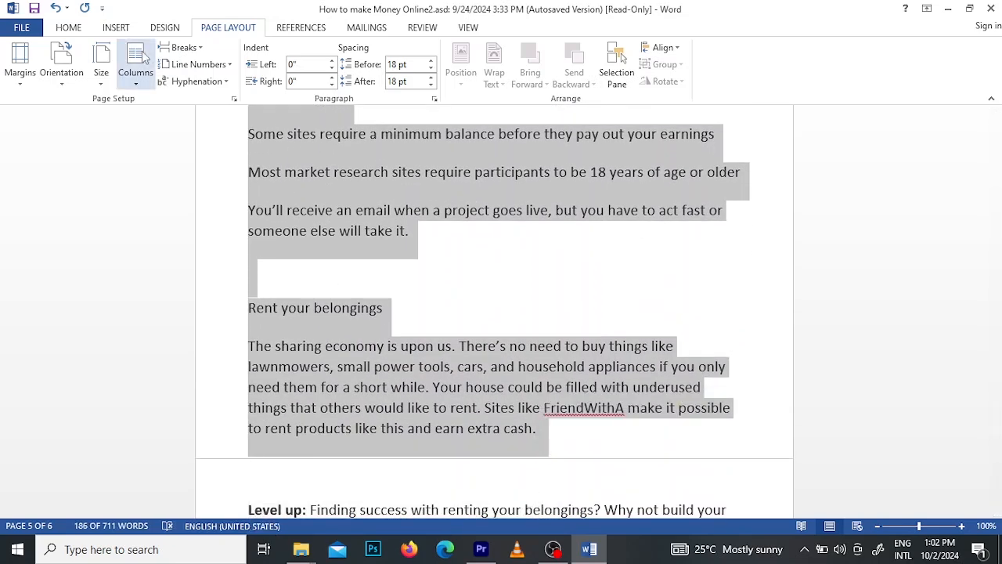
{"action": "left_click", "coordinate": [139, 80]}
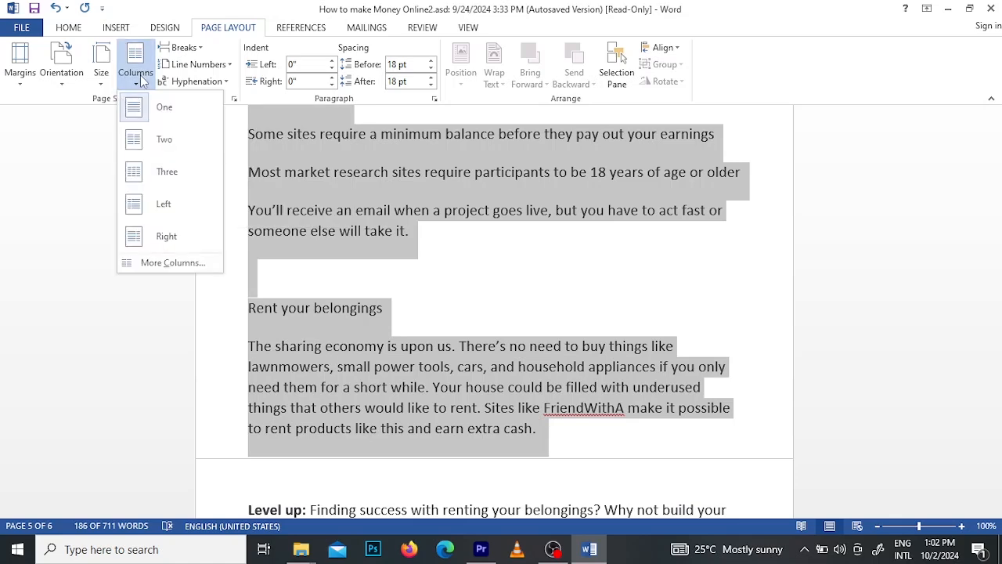
{"action": "left_click", "coordinate": [165, 214]}
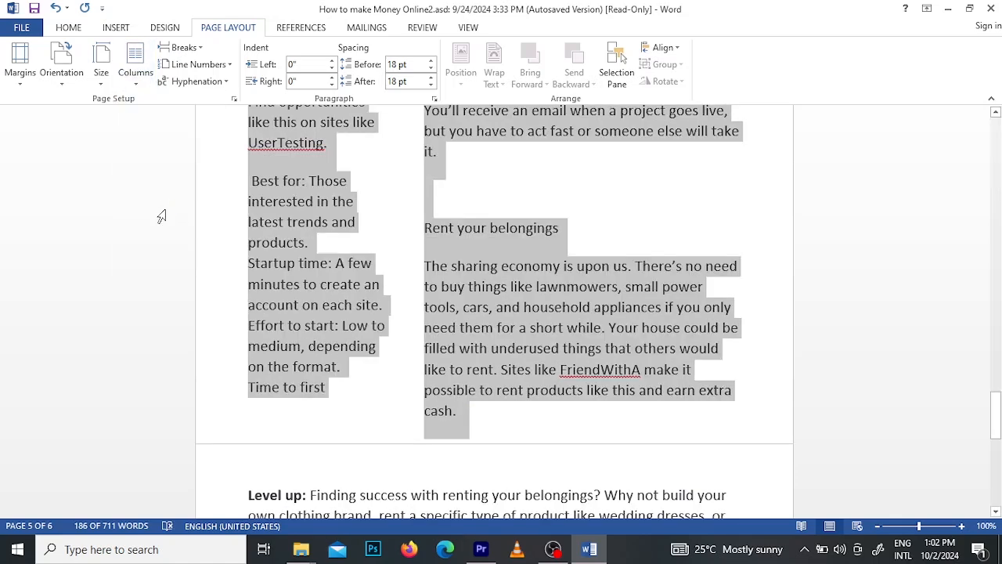
{"action": "left_click_drag", "start_coordinate": [996, 430], "coordinate": [997, 405]}
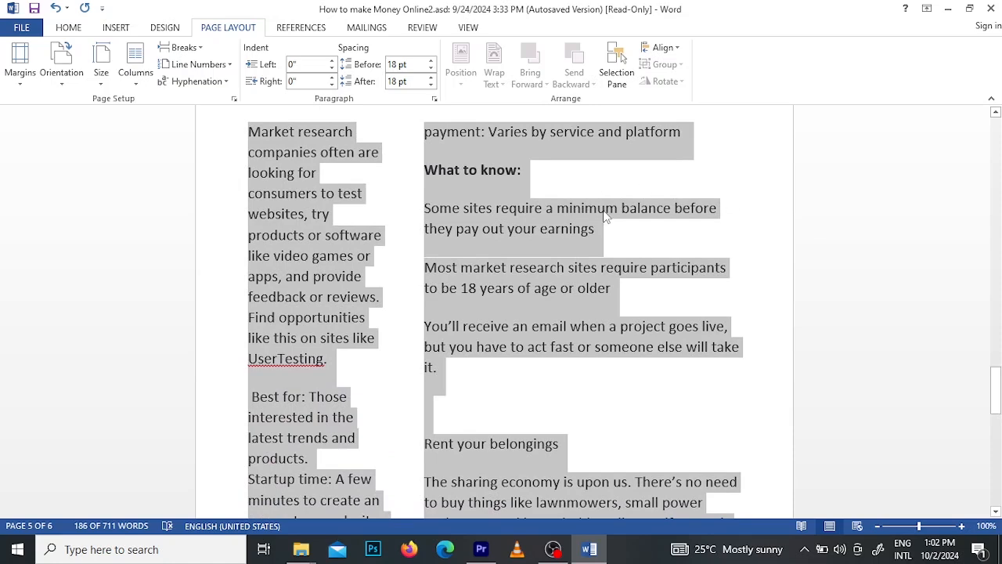
{"action": "left_click_drag", "start_coordinate": [996, 390], "coordinate": [996, 389]}
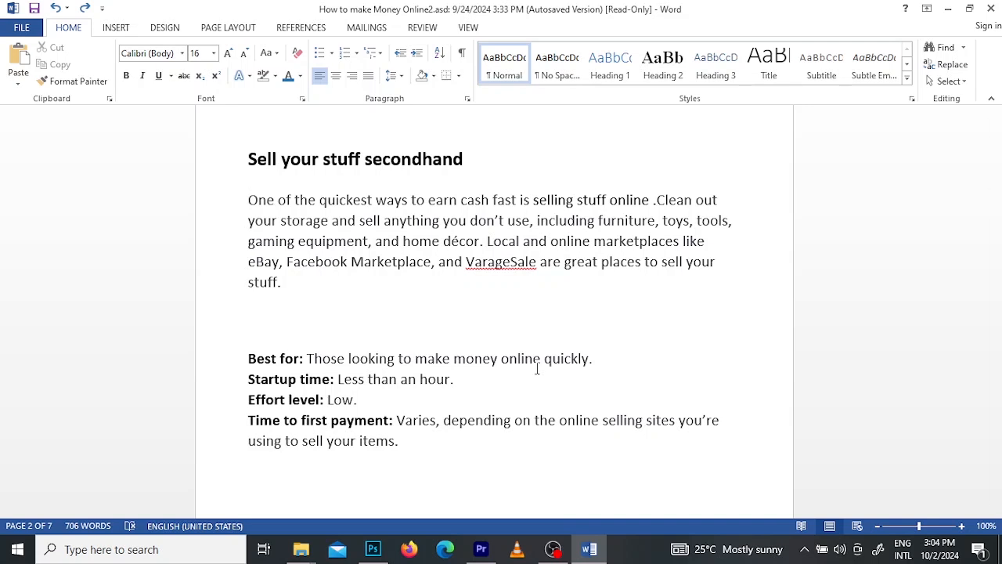
Step: Add a Dropped drop cap to the first paragraph under "Sell your stuff secondhand"
{"action": "left_click", "coordinate": [115, 29]}
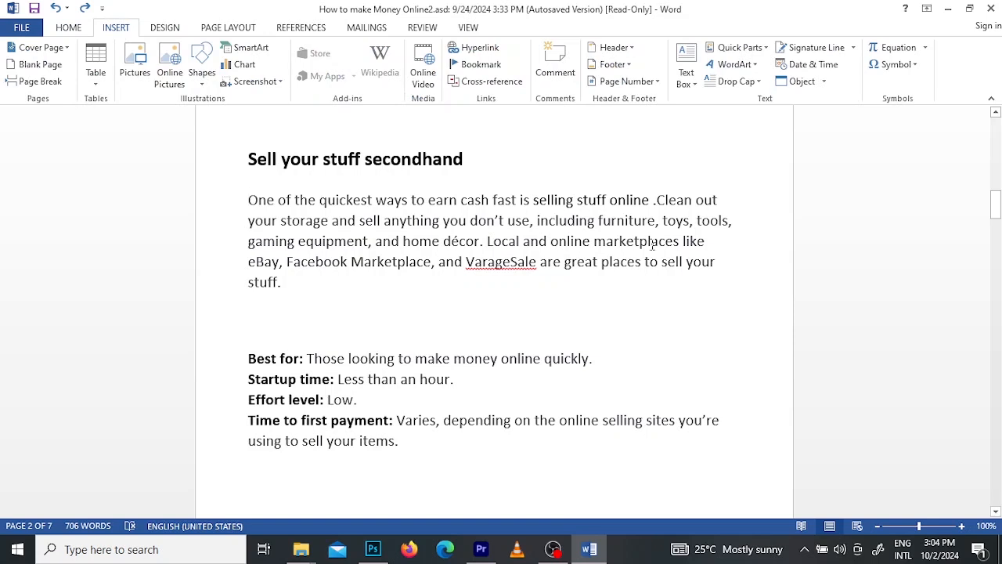
{"action": "left_click", "coordinate": [759, 82]}
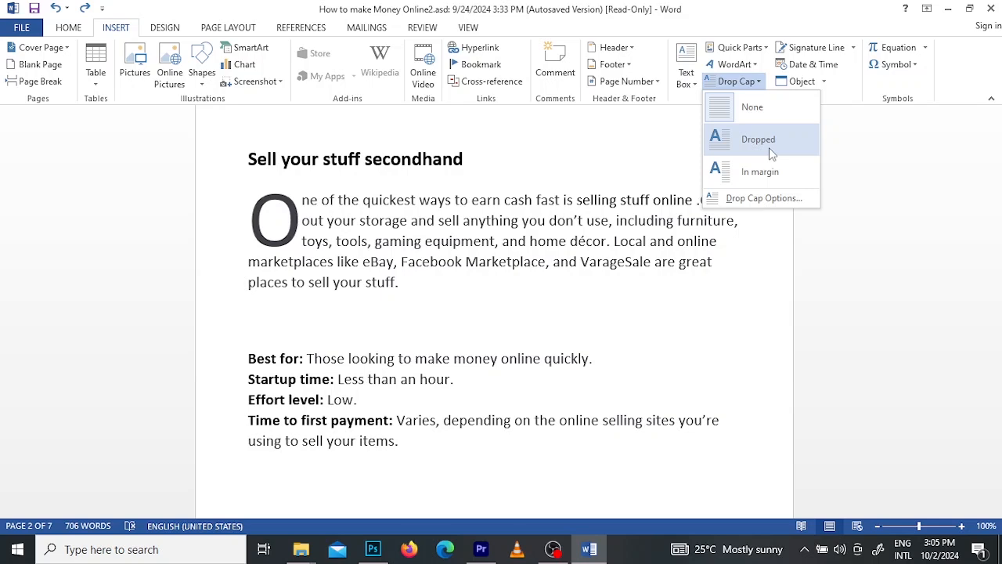
{"action": "left_click", "coordinate": [771, 154]}
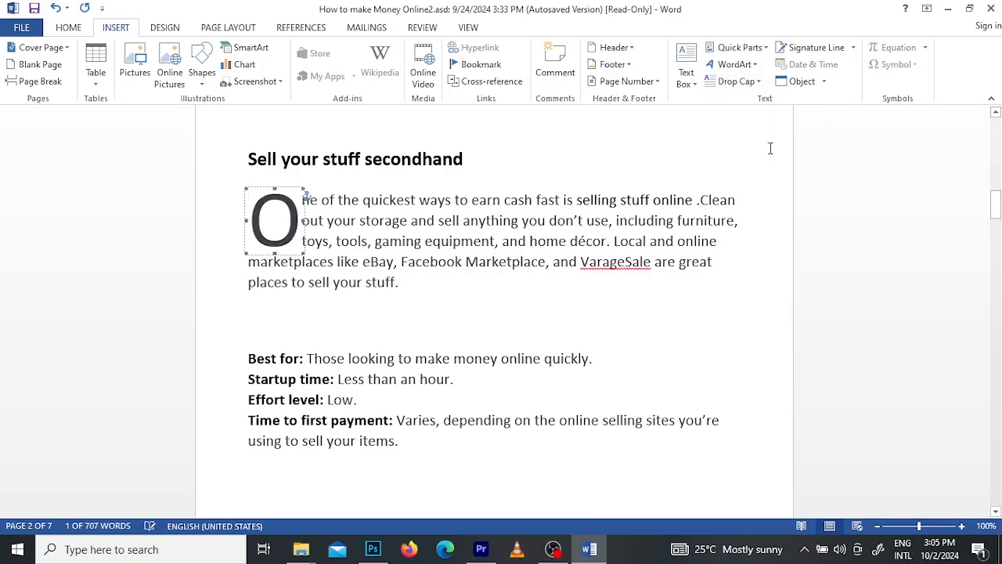
{"action": "left_click_drag", "start_coordinate": [995, 210], "coordinate": [997, 294]}
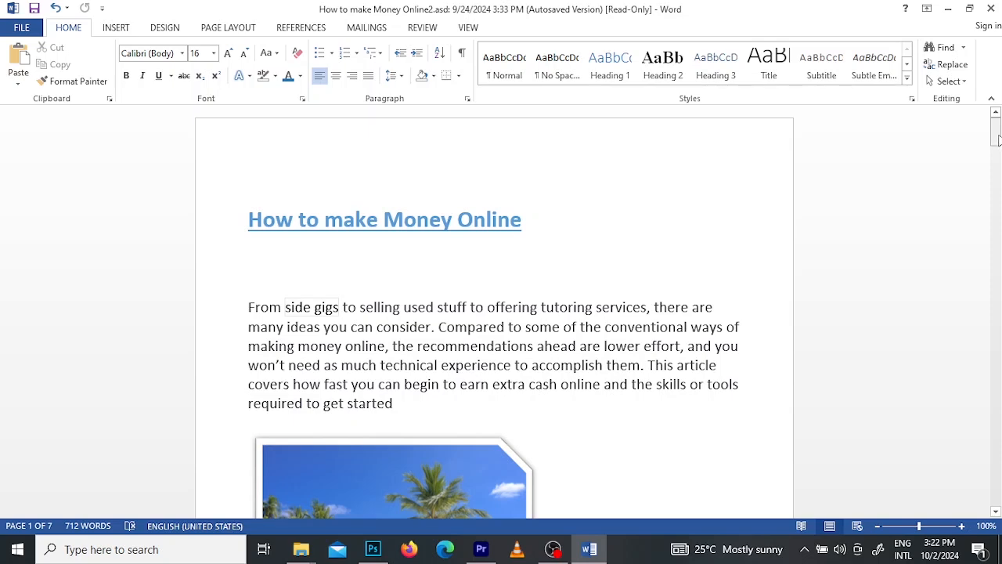
{"action": "left_click_drag", "start_coordinate": [996, 139], "coordinate": [996, 360]}
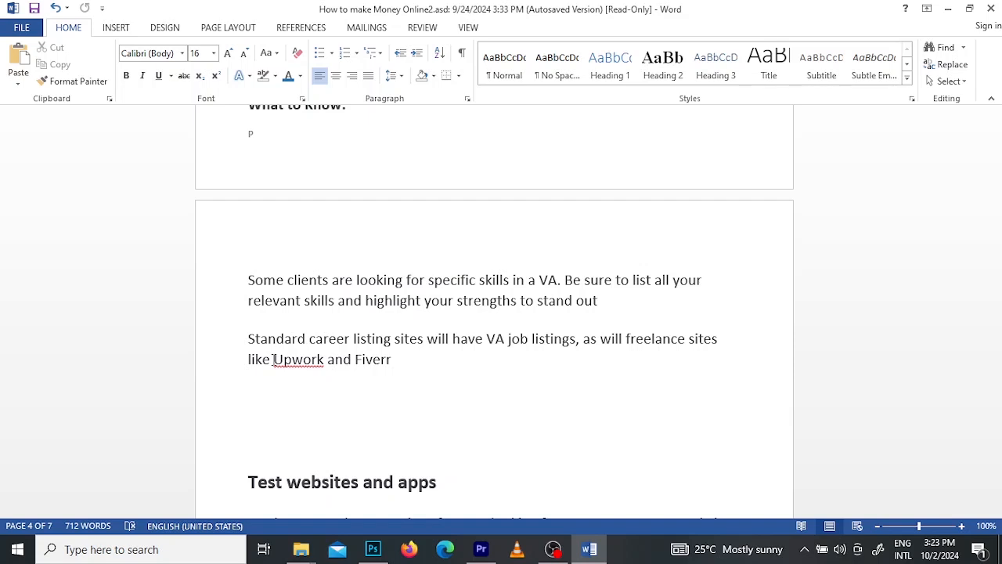
{"action": "left_click_drag", "start_coordinate": [273, 358], "coordinate": [328, 361]}
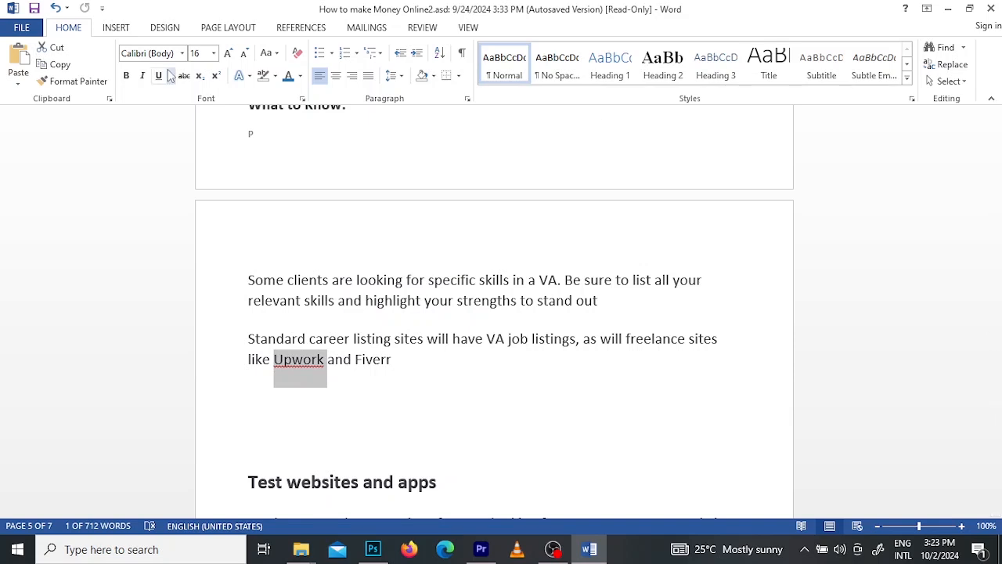
{"action": "left_click", "coordinate": [118, 34]}
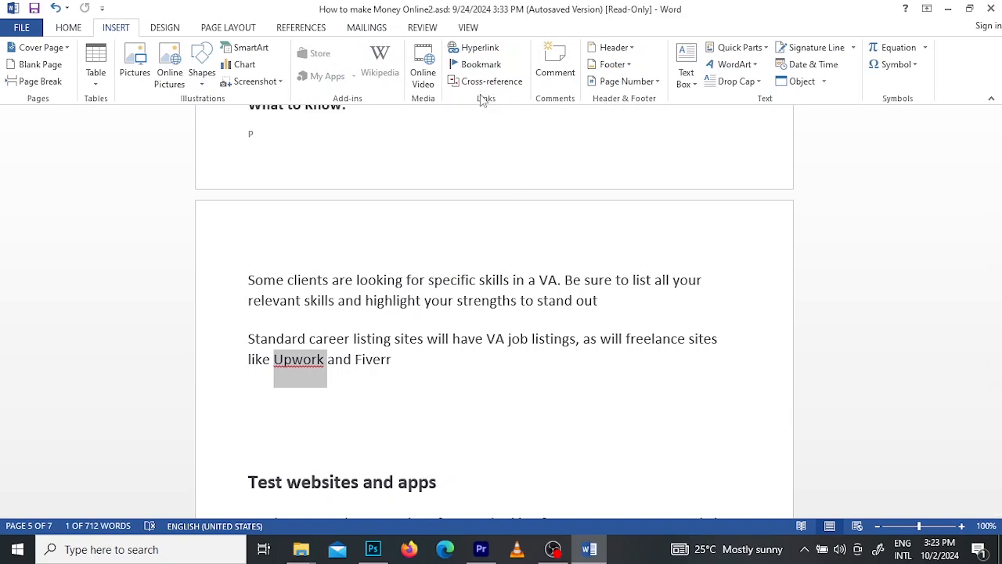
{"action": "left_click", "coordinate": [482, 51]}
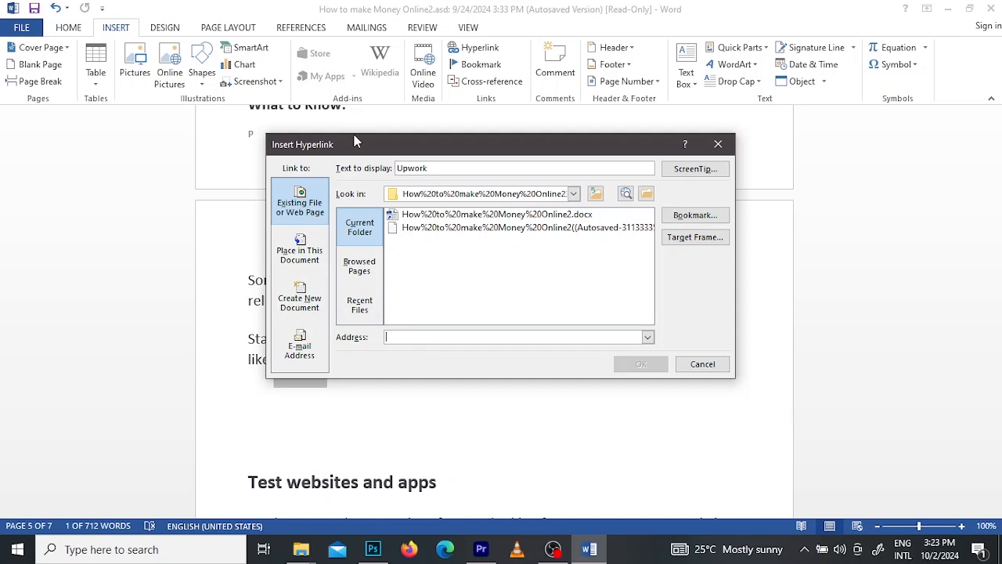
{"action": "left_click_drag", "start_coordinate": [362, 149], "coordinate": [487, 134]}
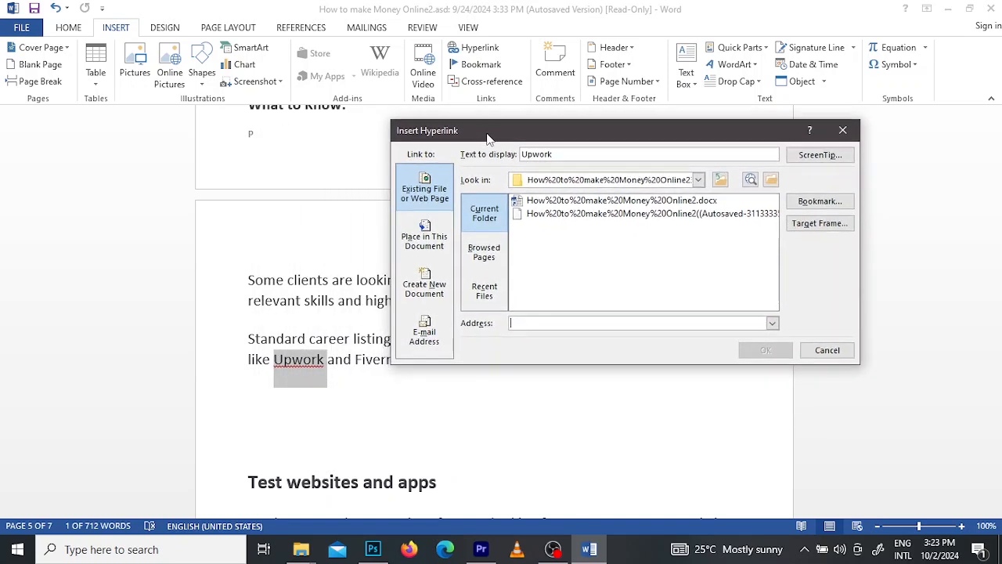
{"action": "type", "text": "htt"}
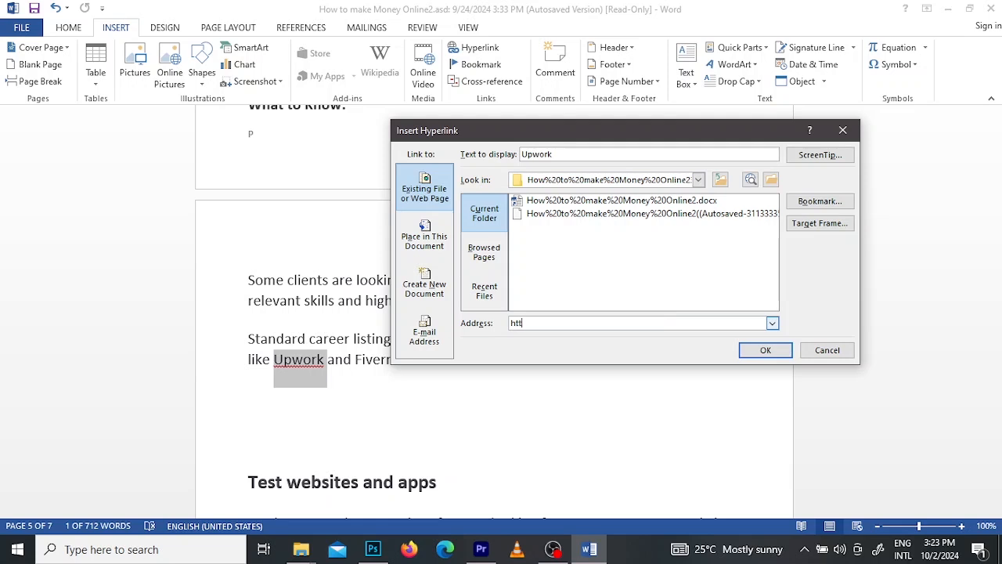
{"action": "type", "text": "tp"}
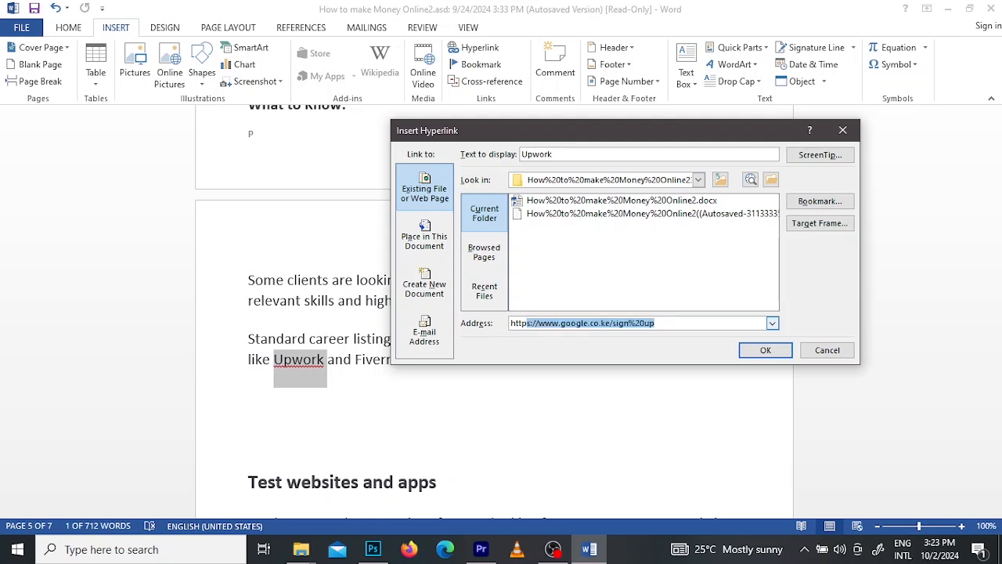
{"action": "type", "text": "s://www"}
{"action": "key", "text": "BackSpace"}
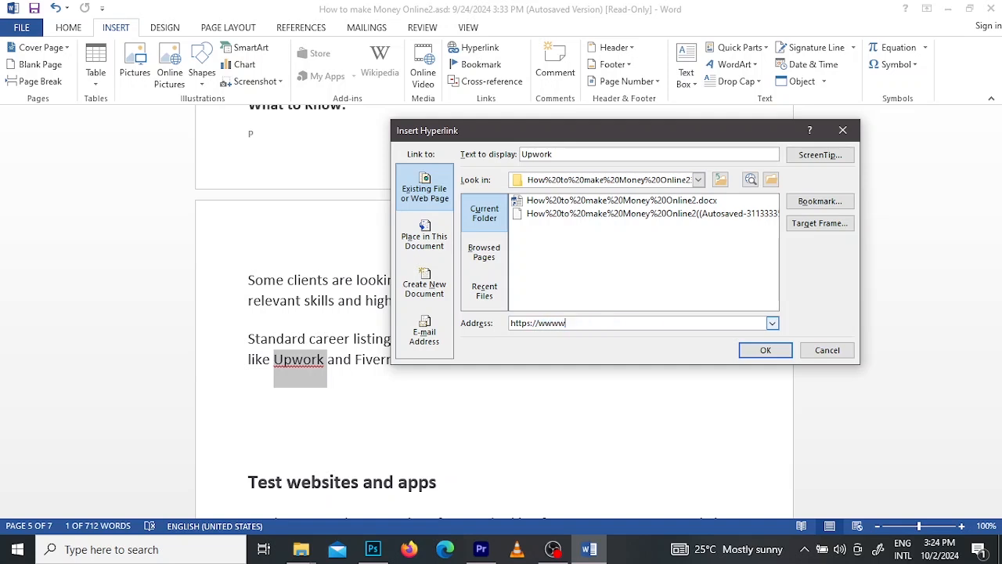
{"action": "type", "text": ".upwork.com"}
{"action": "left_click", "coordinate": [775, 350]}
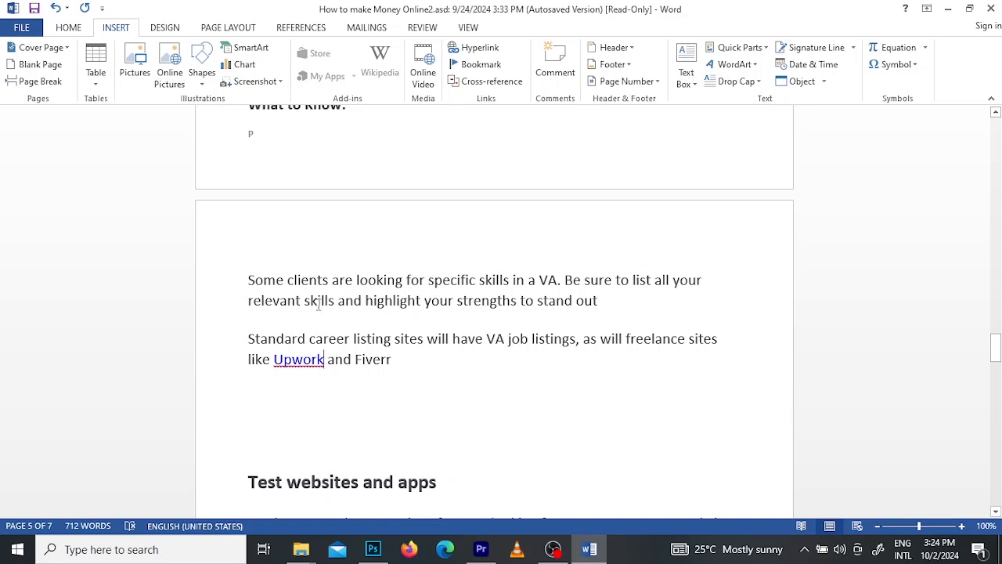
{"action": "mouse_move", "coordinate": [304, 371]}
{"action": "left_click_drag", "start_coordinate": [355, 358], "coordinate": [393, 359]}
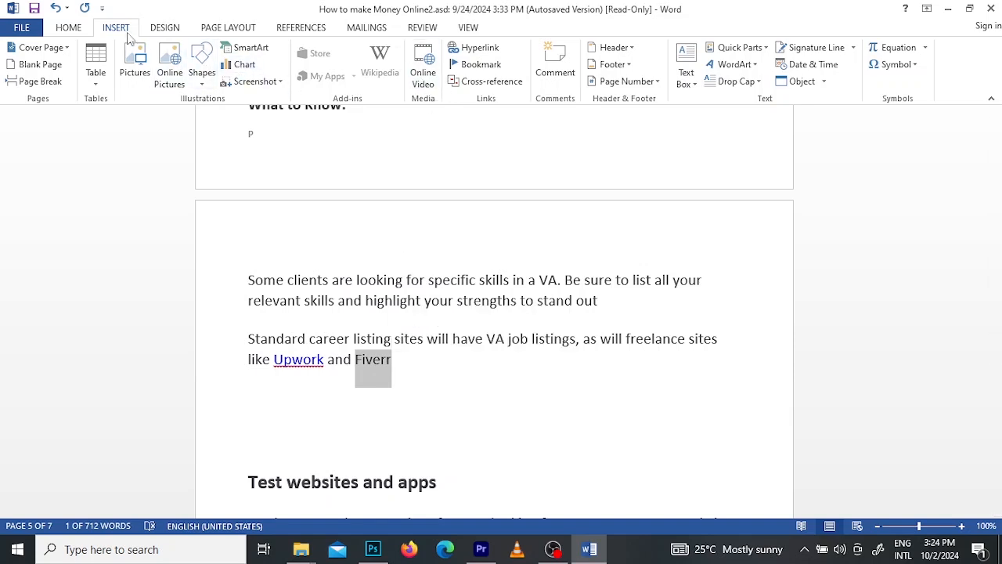
{"action": "left_click", "coordinate": [485, 53]}
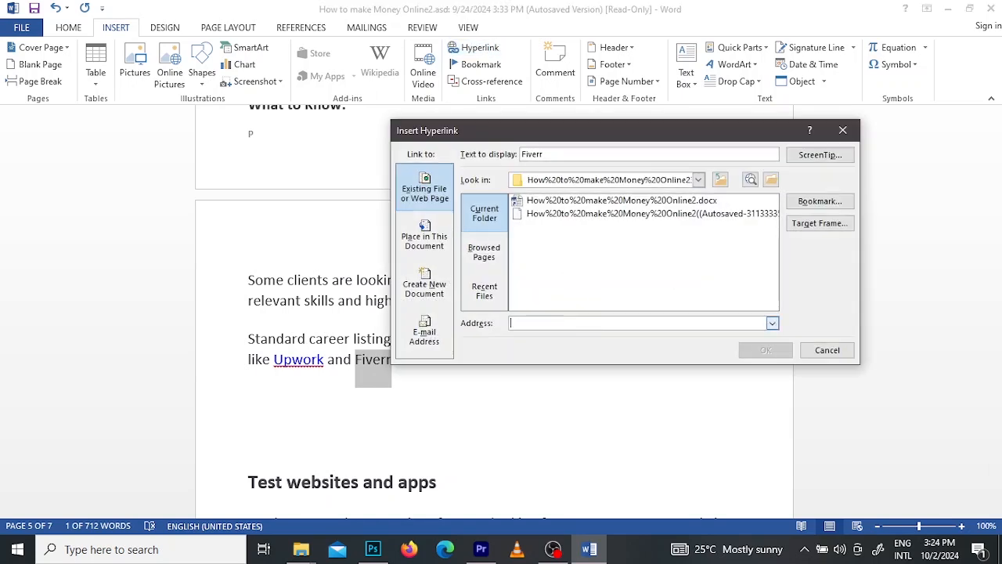
{"action": "type", "text": "hht"}
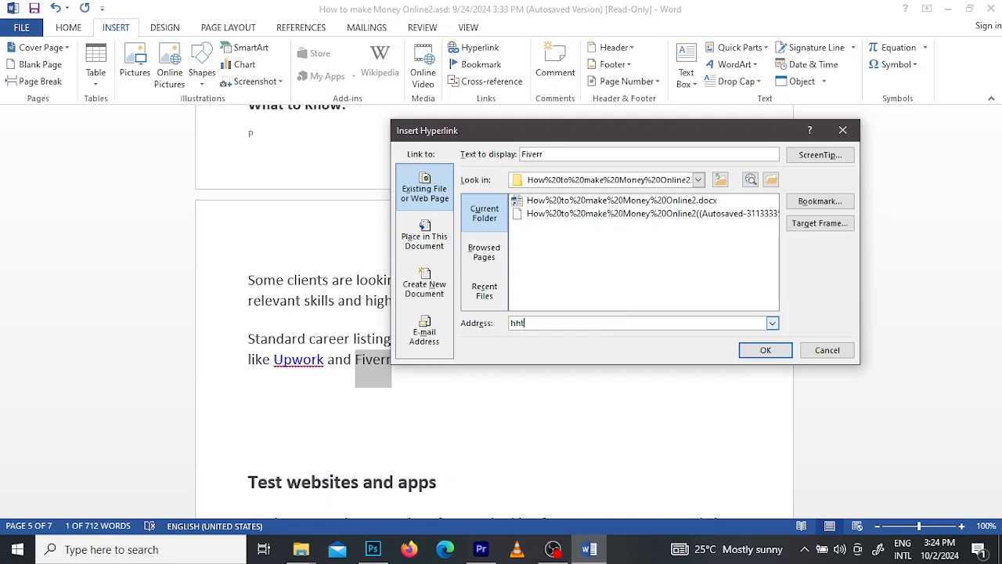
{"action": "key", "text": "BackSpace"}
{"action": "key", "text": "BackSpace"}
{"action": "type", "text": "tt"}
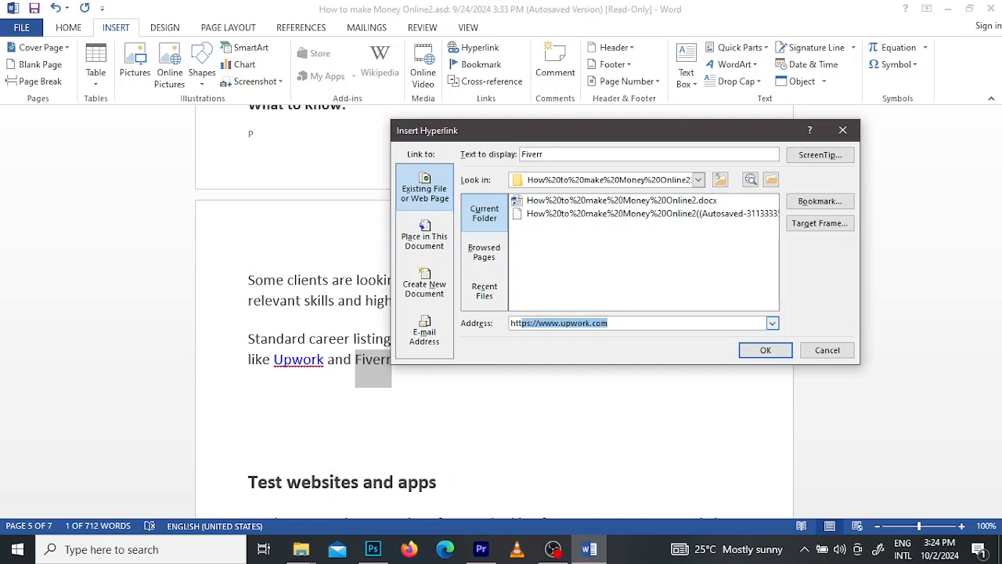
{"action": "type", "text": "ps://"}
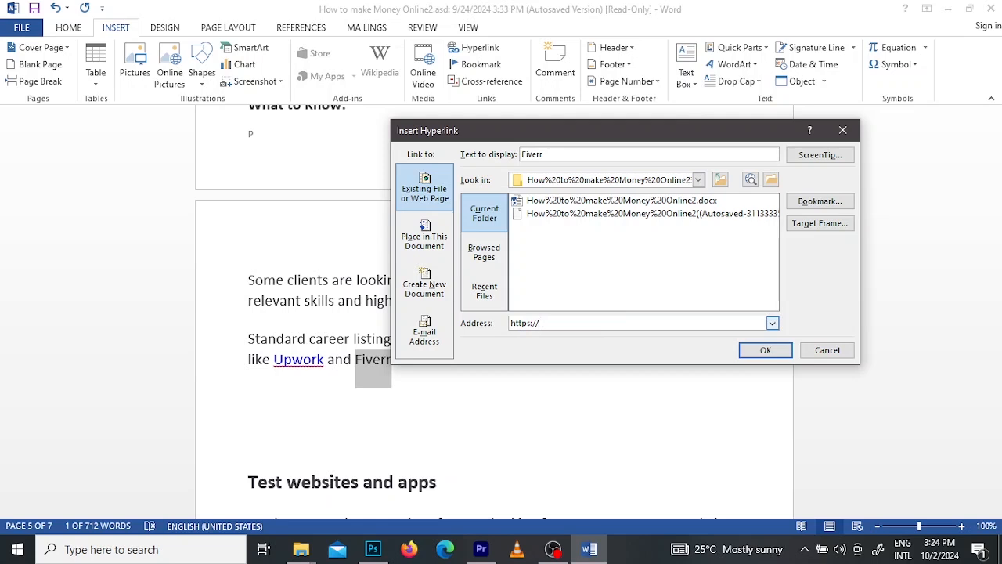
{"action": "type", "text": "www."}
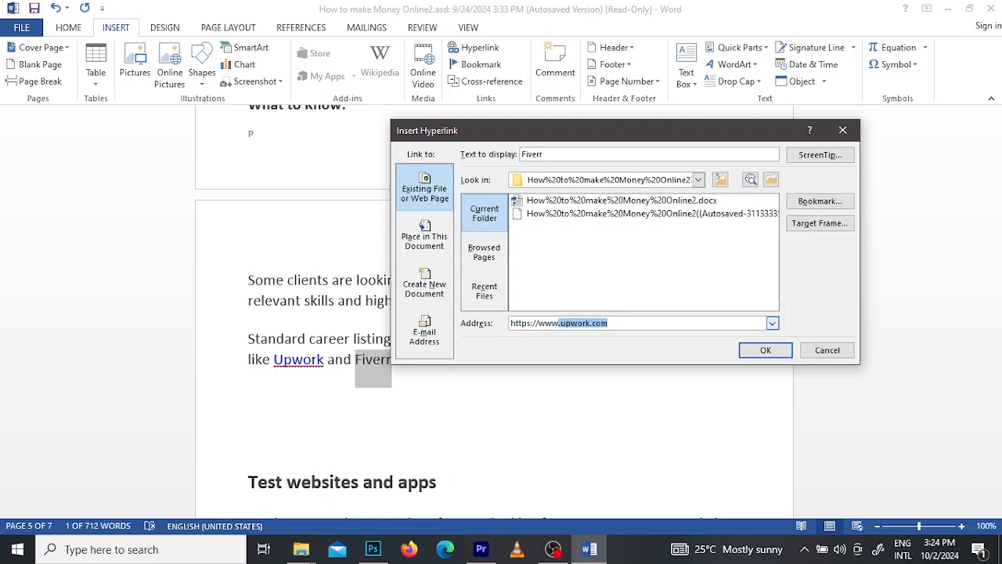
{"action": "type", "text": "fiverr.com"}
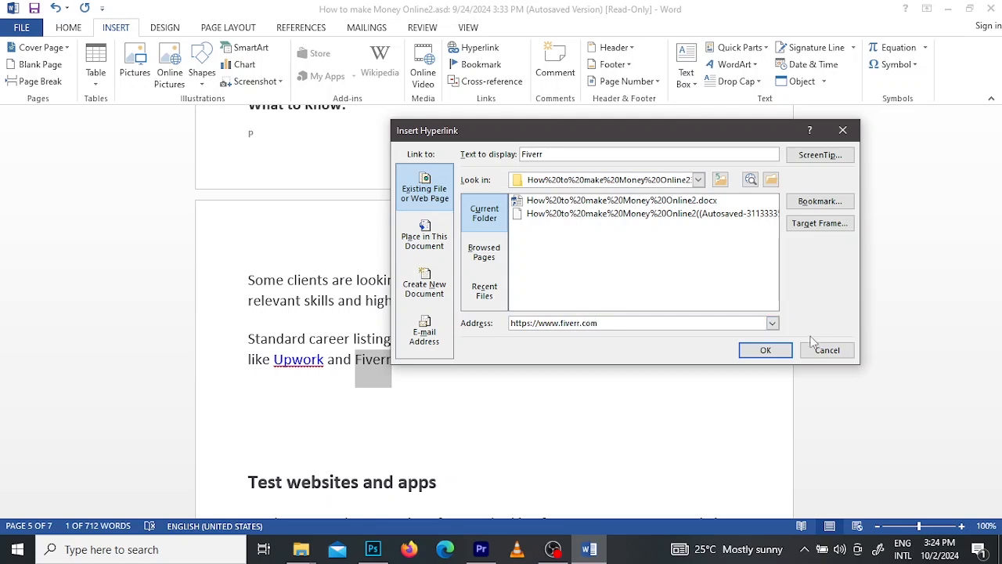
{"action": "left_click", "coordinate": [772, 350]}
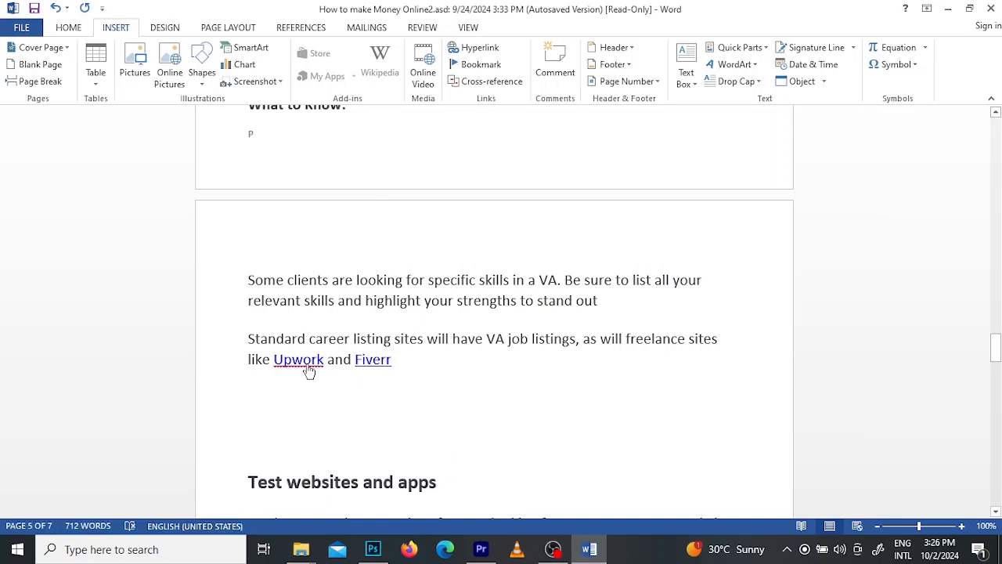
Step: Follow the Upwork link to check that it opens the website, and close the browser window
{"action": "left_click", "coordinate": [307, 364], "text": "ctrl"}
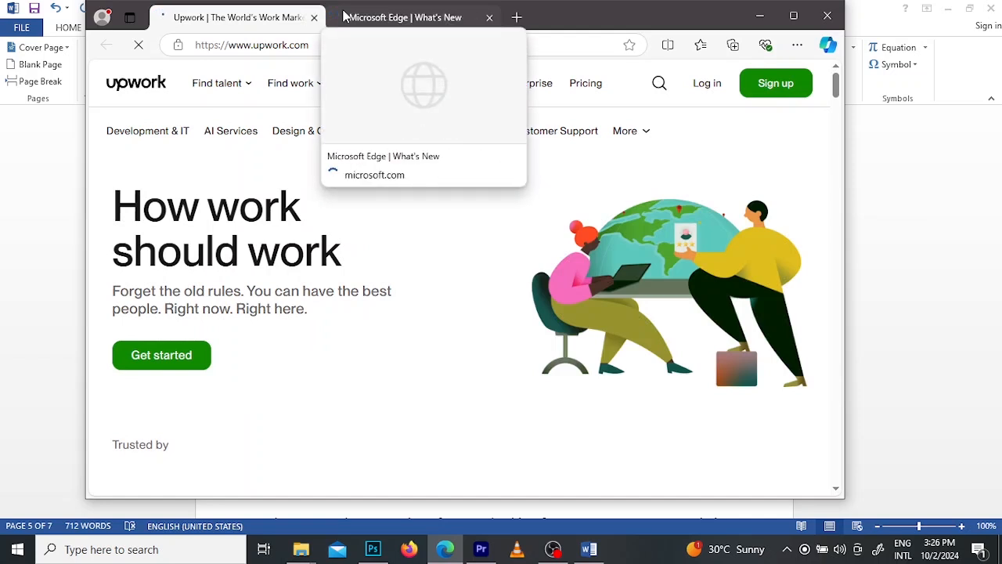
{"action": "left_click", "coordinate": [830, 16]}
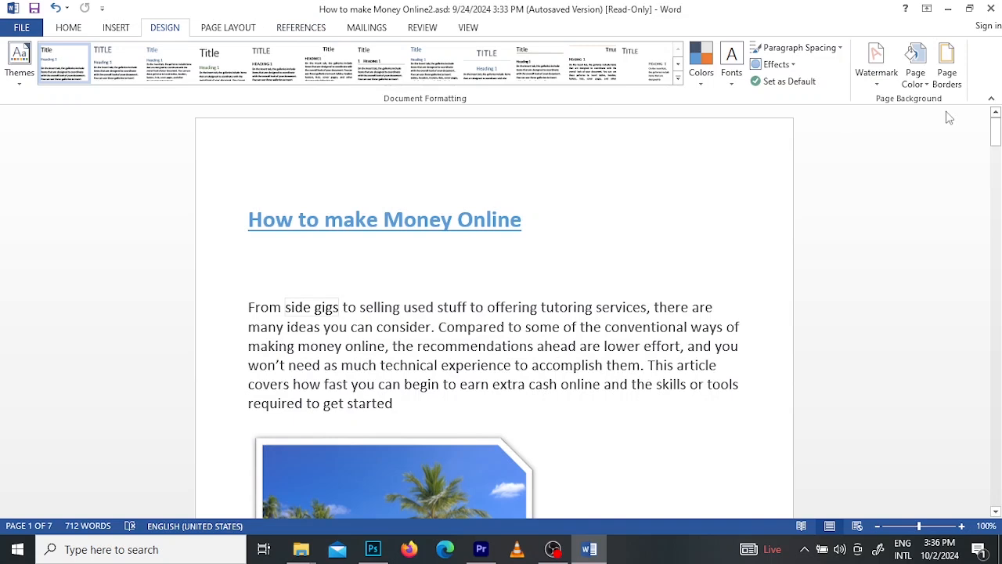
Step: Apply the diagonal CONFIDENTIAL 1 watermark to the document and check it on the first page
{"action": "left_click", "coordinate": [877, 79]}
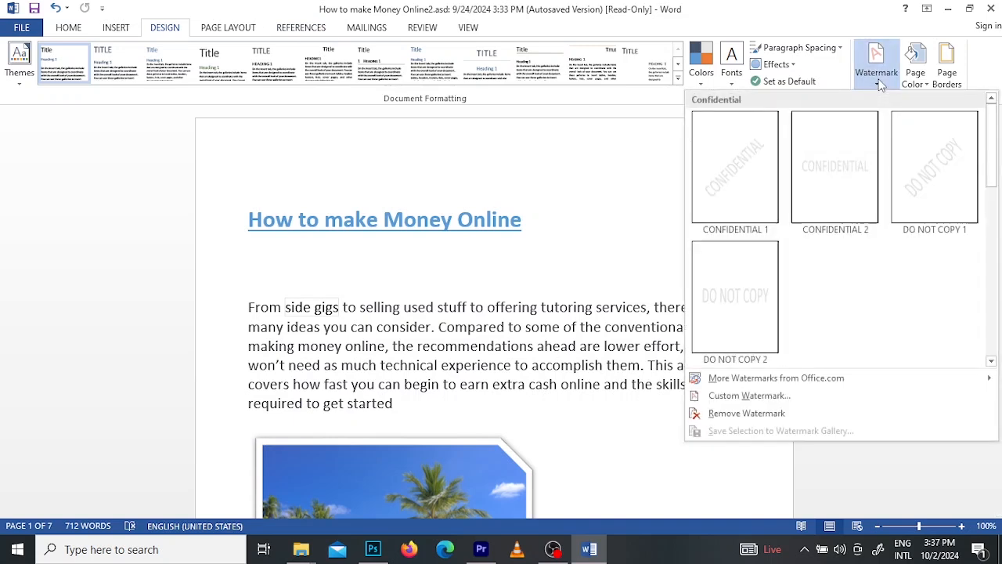
{"action": "left_click", "coordinate": [745, 186]}
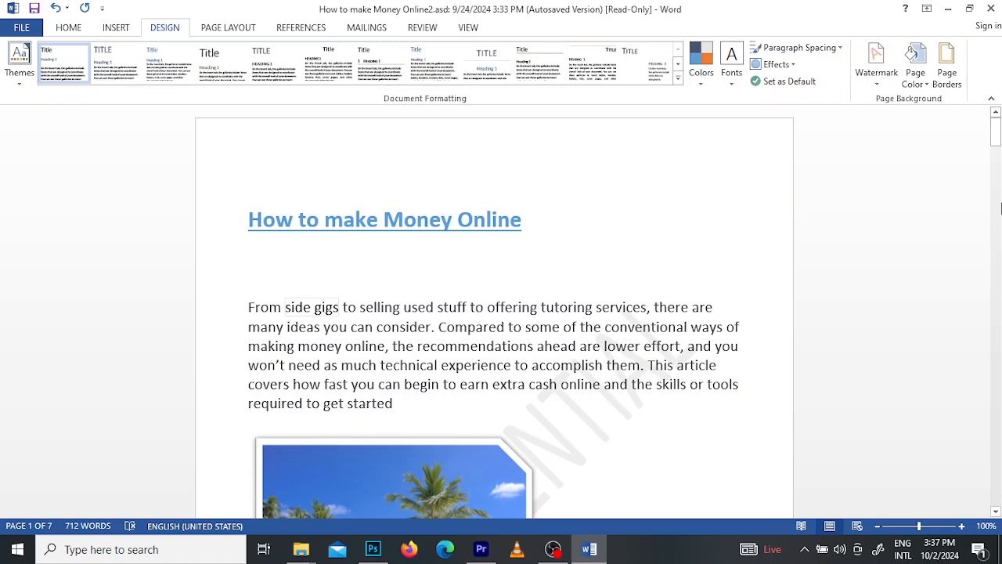
{"action": "left_click_drag", "start_coordinate": [995, 133], "coordinate": [995, 156]}
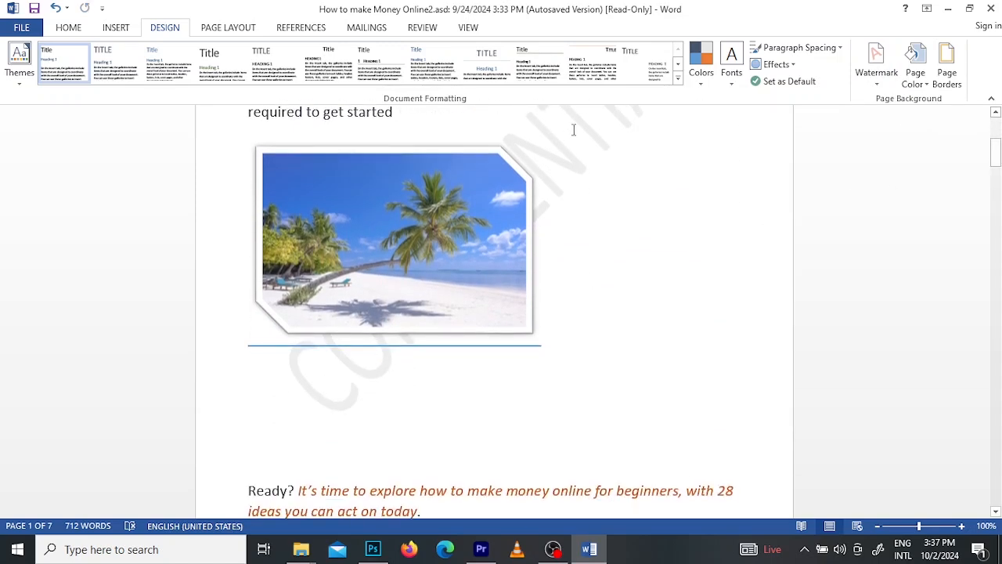
{"action": "left_click_drag", "start_coordinate": [994, 153], "coordinate": [995, 118]}
Step: Replace the watermark with the horizontal CONFIDENTIAL 2 preset and check it on the pages
{"action": "left_click", "coordinate": [877, 70]}
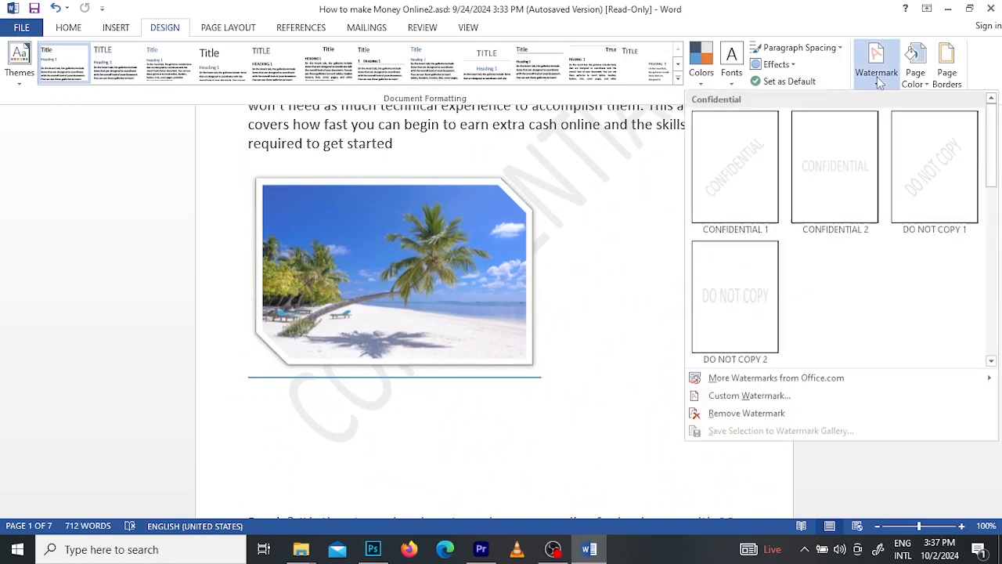
{"action": "left_click", "coordinate": [841, 183]}
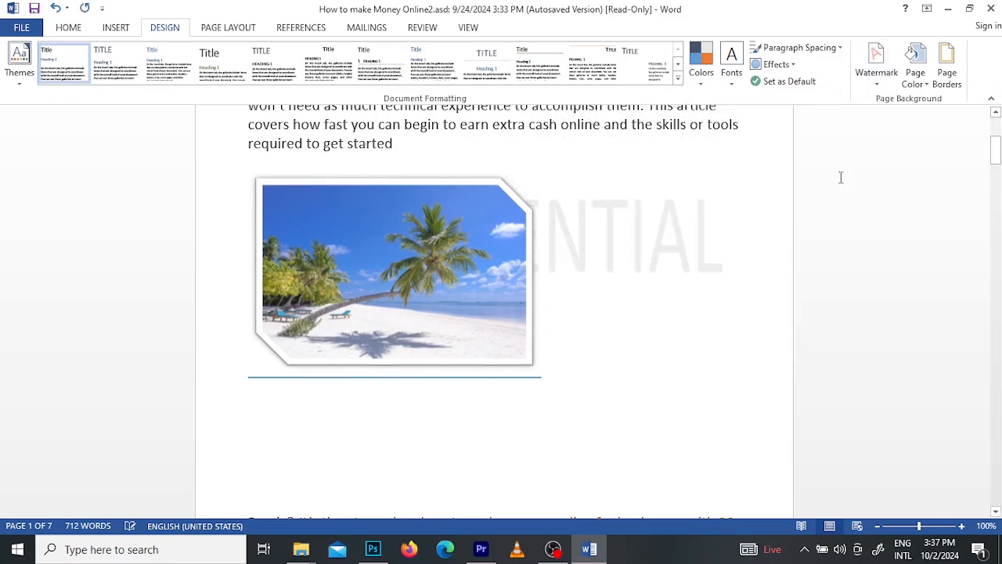
{"action": "left_click_drag", "start_coordinate": [996, 150], "coordinate": [996, 274]}
Step: Set the document's watermark to the diagonal CONFIDENTIAL 1 preset again
{"action": "left_click", "coordinate": [875, 85]}
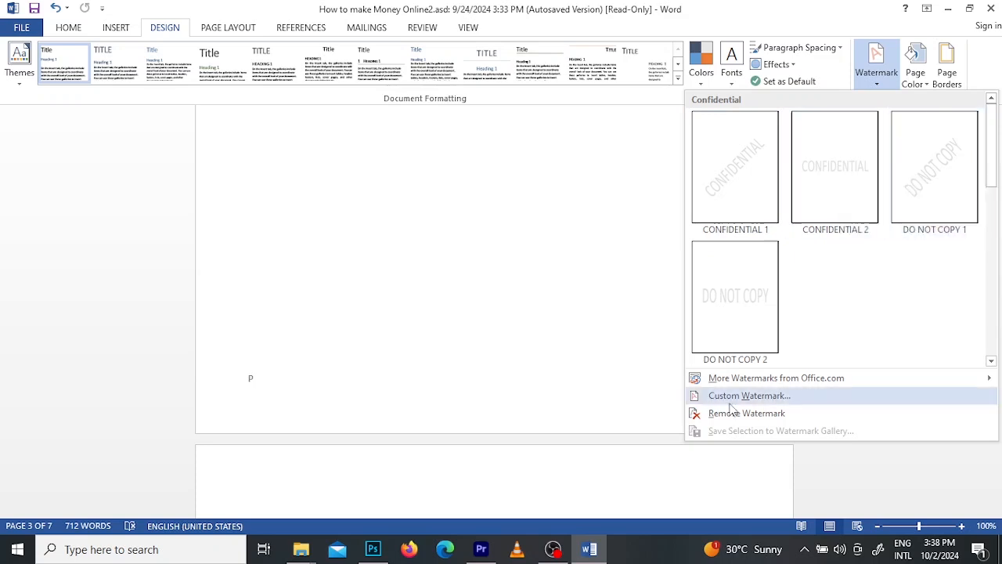
{"action": "left_click", "coordinate": [750, 201]}
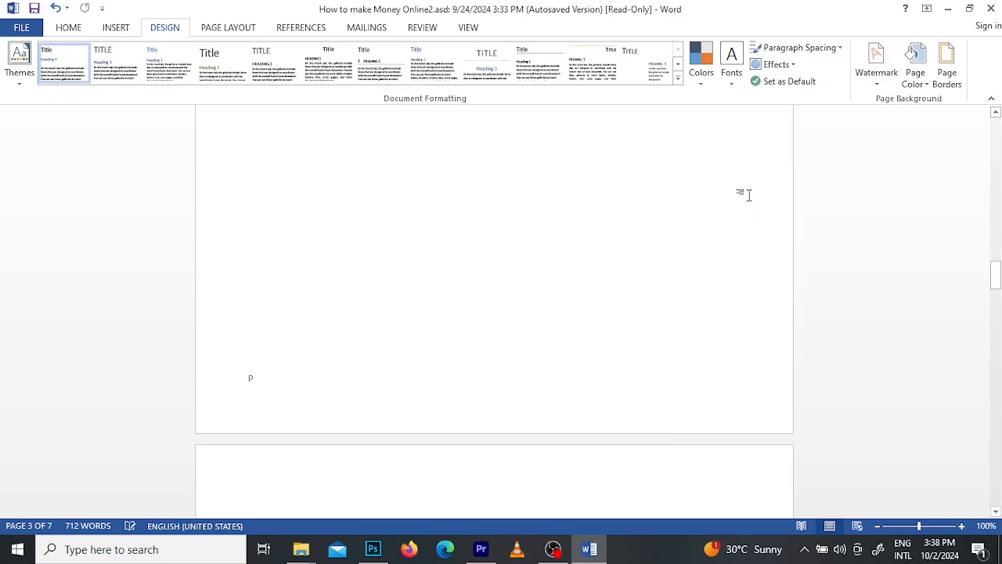
Step: Open the custom watermark settings and replace the watermark text with "AUTOSPARE PARTS"
{"action": "left_click", "coordinate": [877, 87]}
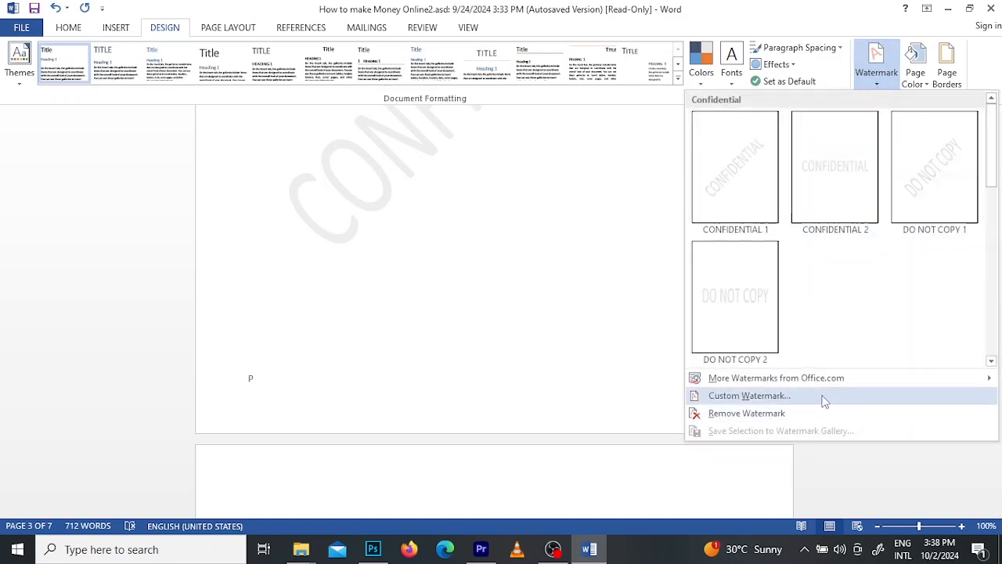
{"action": "left_click", "coordinate": [824, 398]}
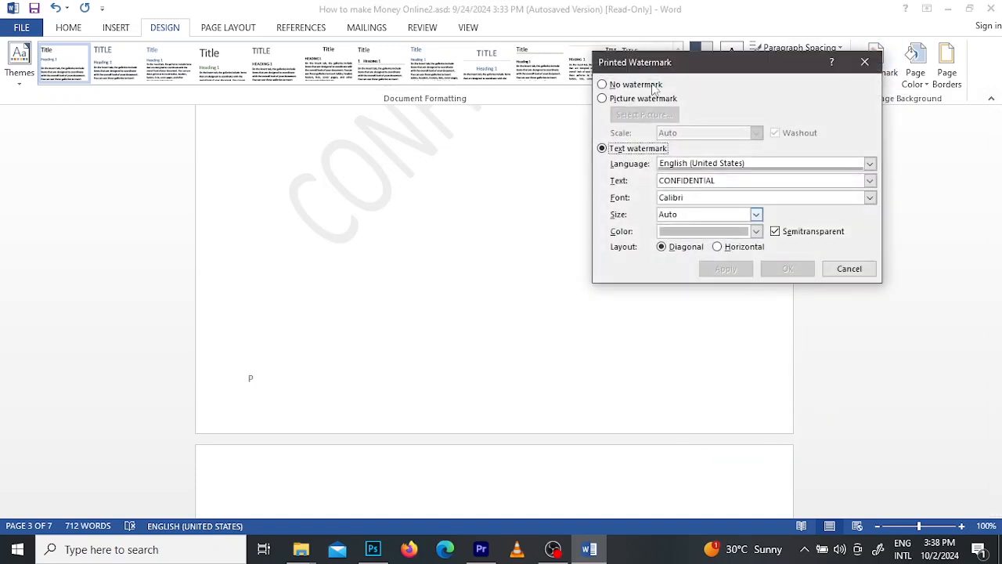
{"action": "left_click_drag", "start_coordinate": [736, 180], "coordinate": [649, 182]}
{"action": "key", "text": "BackSpace"}
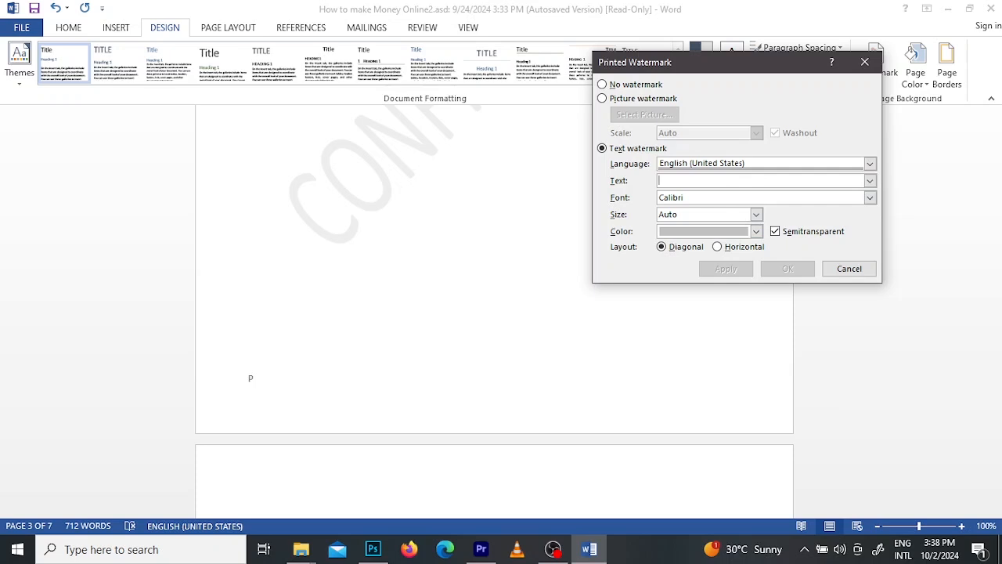
{"action": "type", "text": "AU"}
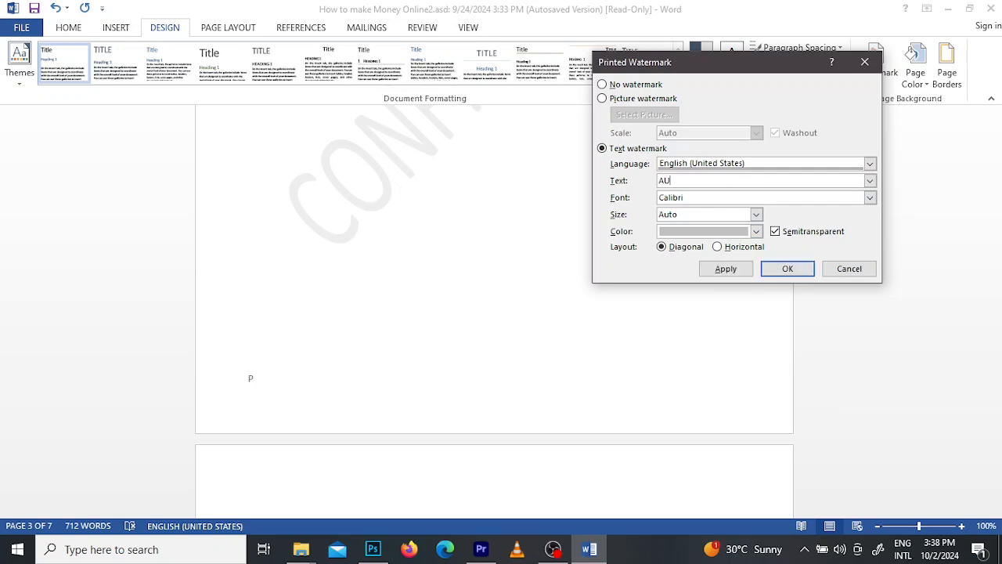
{"action": "type", "text": "TOSPARE  PARTS"}
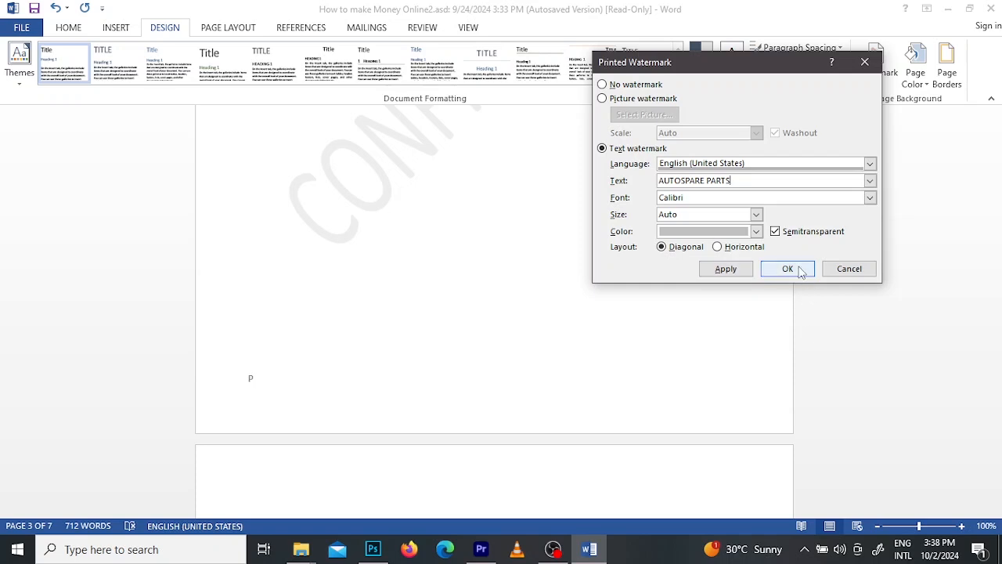
Step: Set the custom watermark's font to Roboto
{"action": "left_click", "coordinate": [869, 198]}
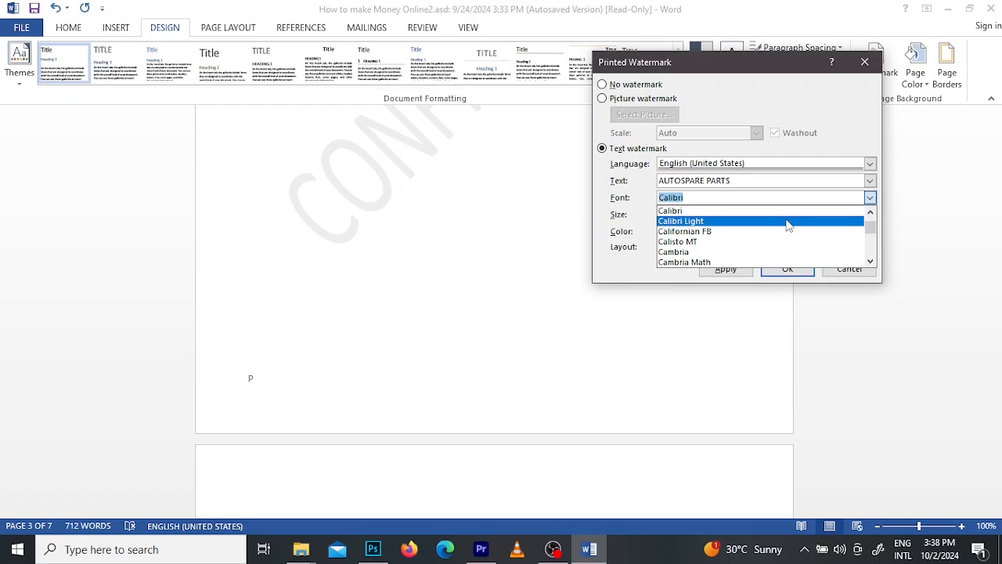
{"action": "double_click", "coordinate": [874, 262]}
{"action": "left_click_drag", "start_coordinate": [875, 264], "coordinate": [876, 268]}
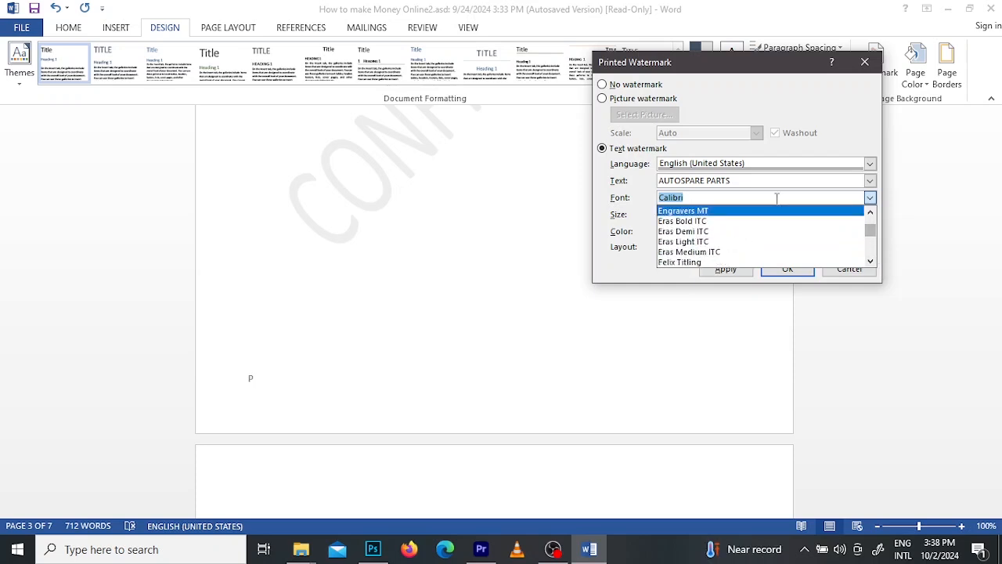
{"action": "type", "text": "R"}
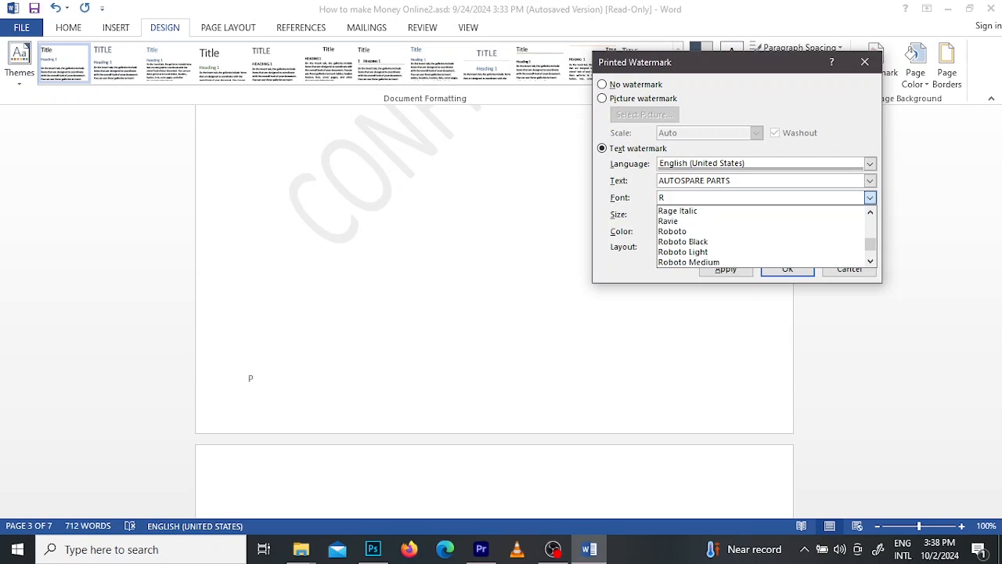
{"action": "type", "text": "o"}
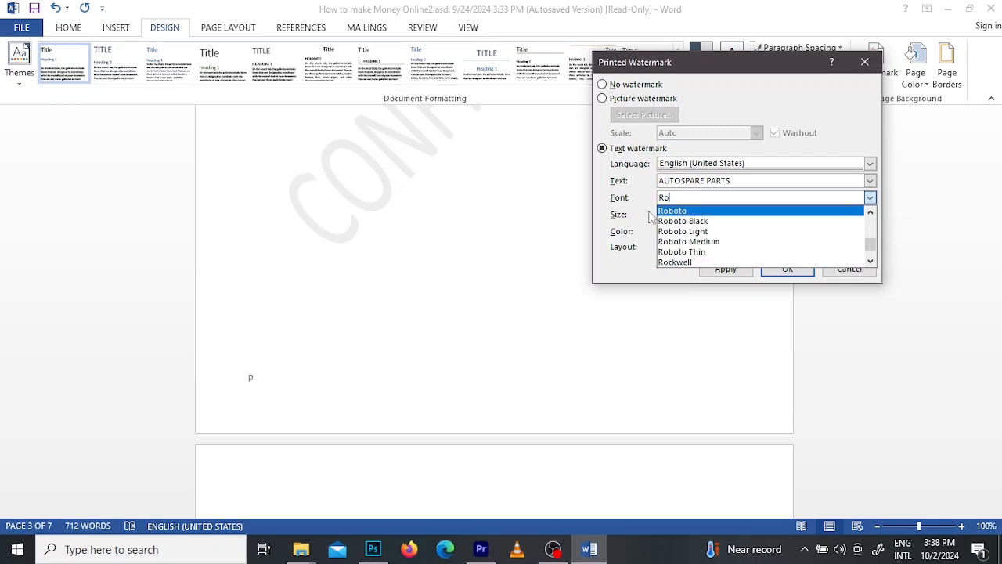
{"action": "left_click", "coordinate": [723, 217]}
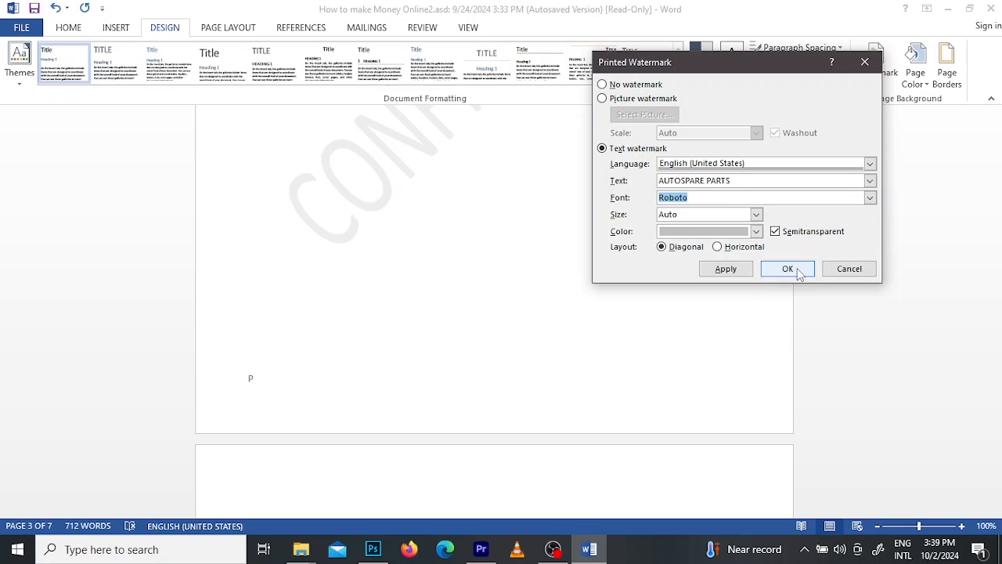
Step: Give the AUTOSPARE PARTS watermark a dark grey colour with the diagonal layout, apply it and check it on the pages
{"action": "left_click", "coordinate": [719, 248]}
{"action": "left_click", "coordinate": [665, 247]}
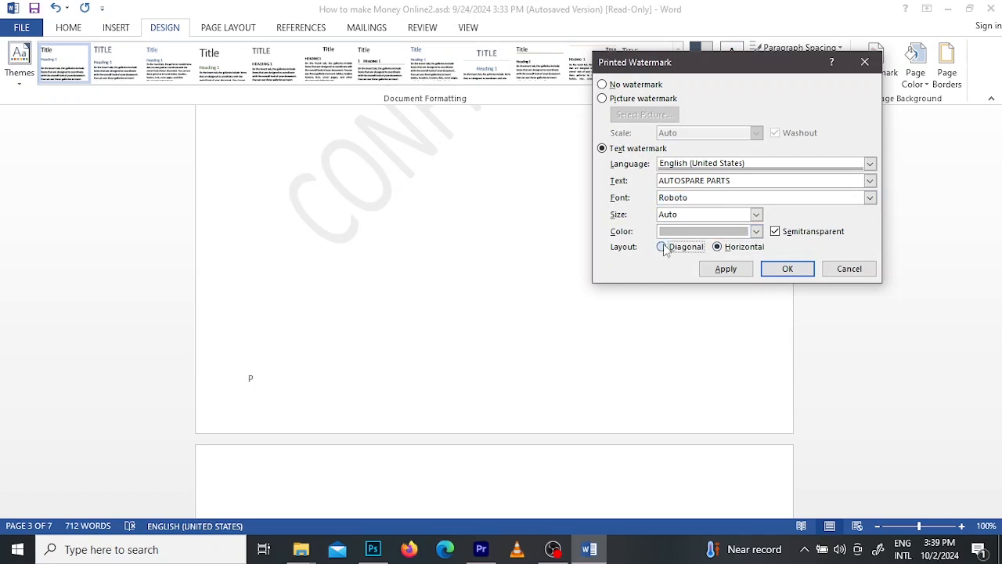
{"action": "left_click", "coordinate": [756, 231]}
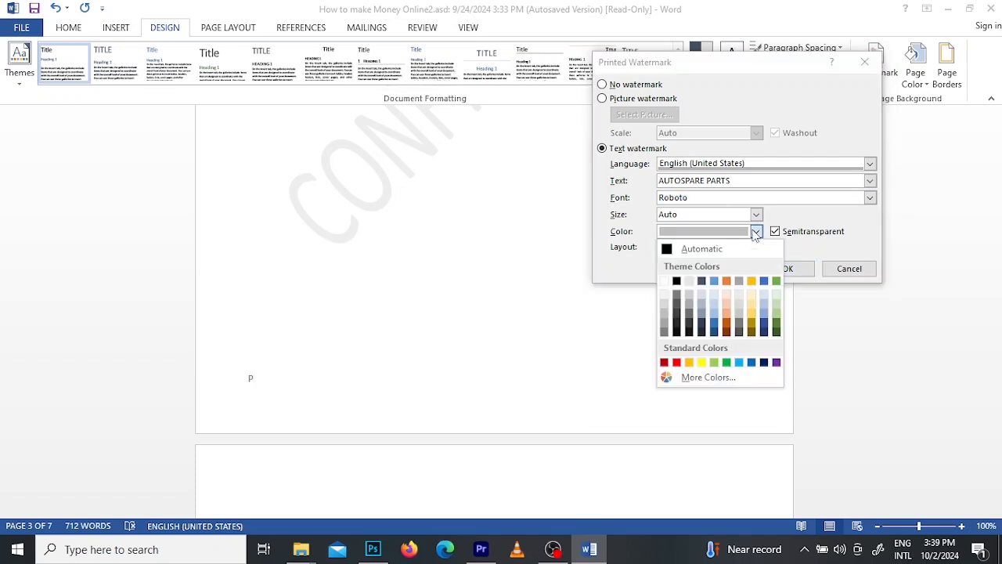
{"action": "left_click", "coordinate": [690, 314]}
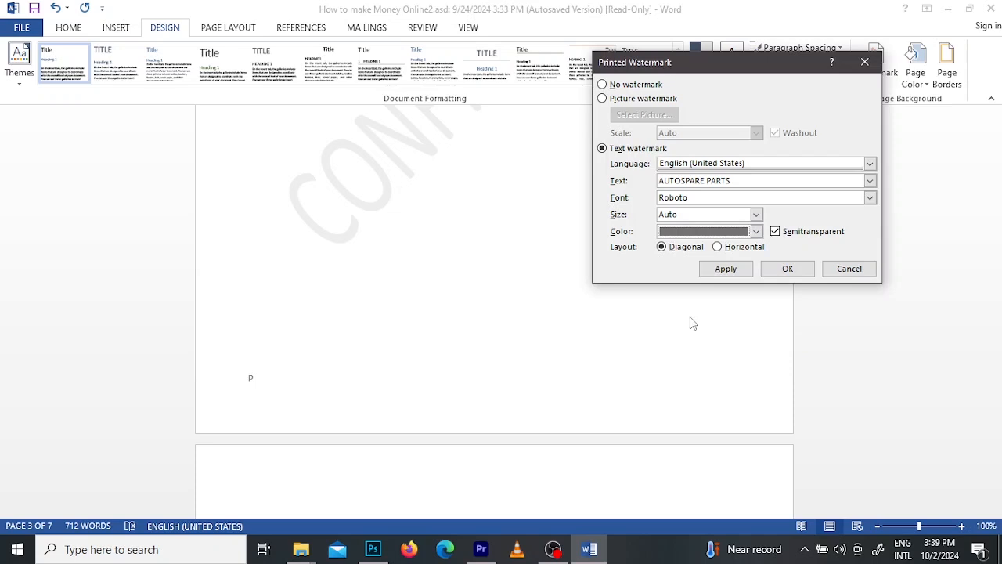
{"action": "left_click", "coordinate": [725, 268]}
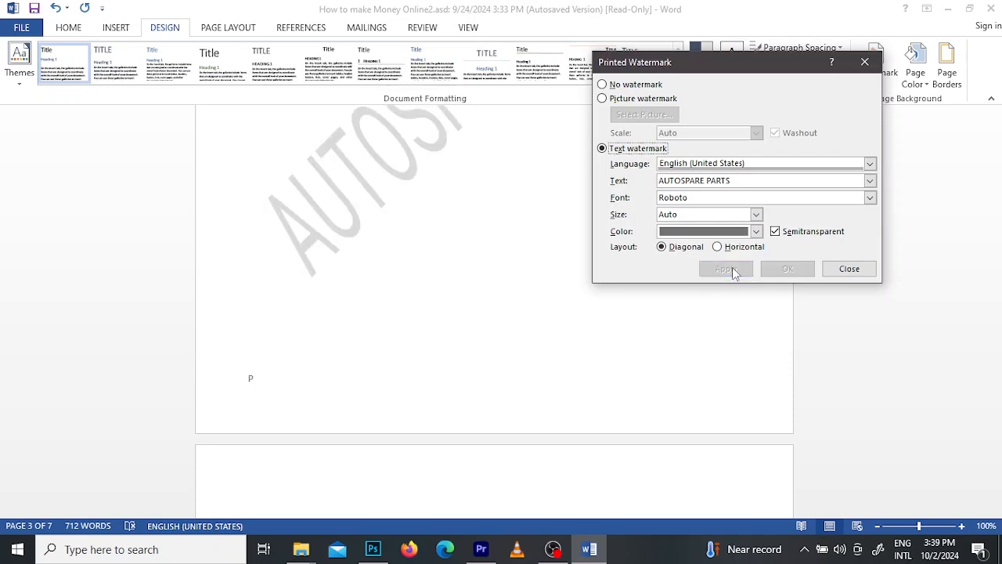
{"action": "left_click", "coordinate": [866, 64]}
{"action": "left_click_drag", "start_coordinate": [995, 278], "coordinate": [995, 224]}
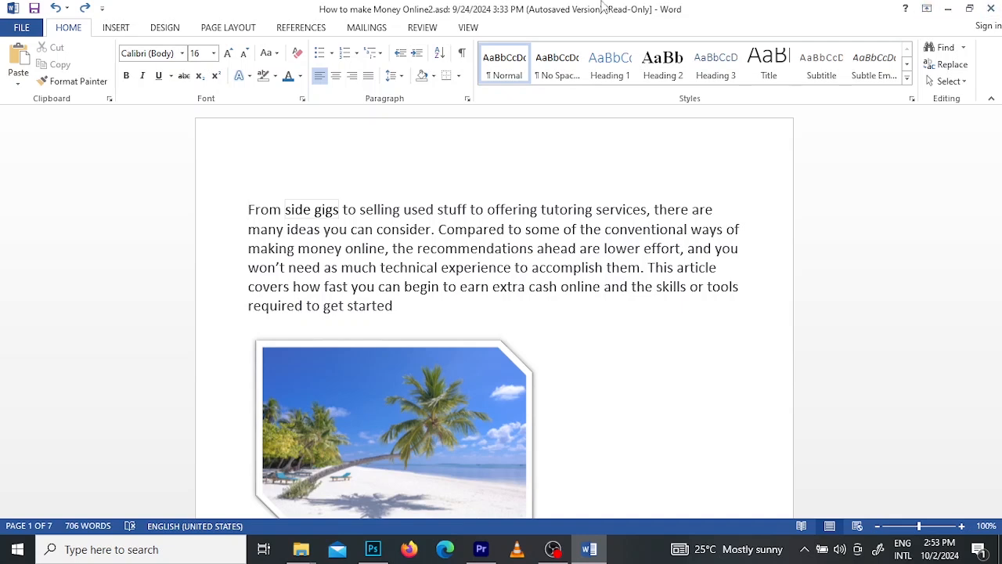
Step: Insert a Blank header and replace its placeholder with the title "How to make Money Online"
{"action": "left_click", "coordinate": [116, 28]}
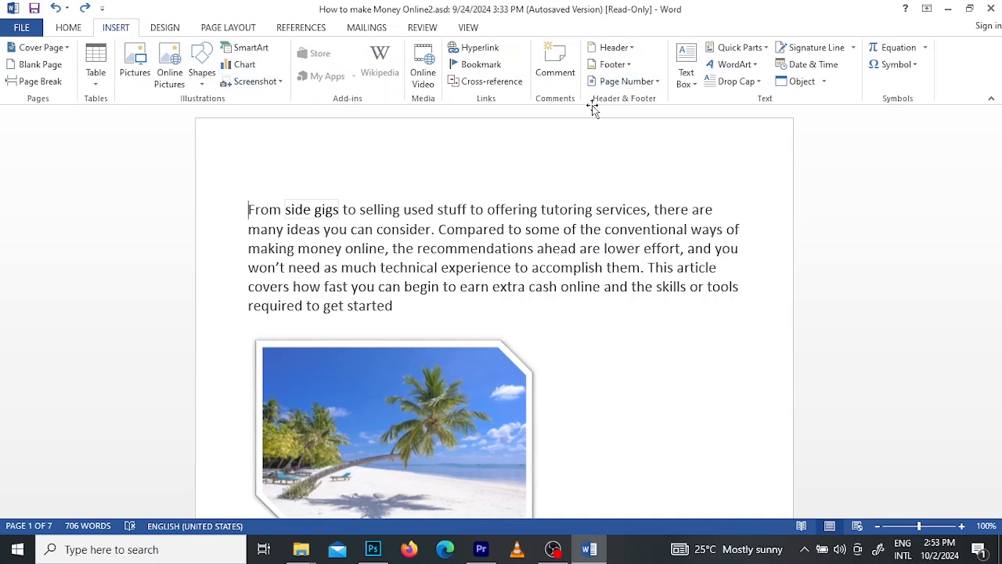
{"action": "left_click", "coordinate": [628, 49]}
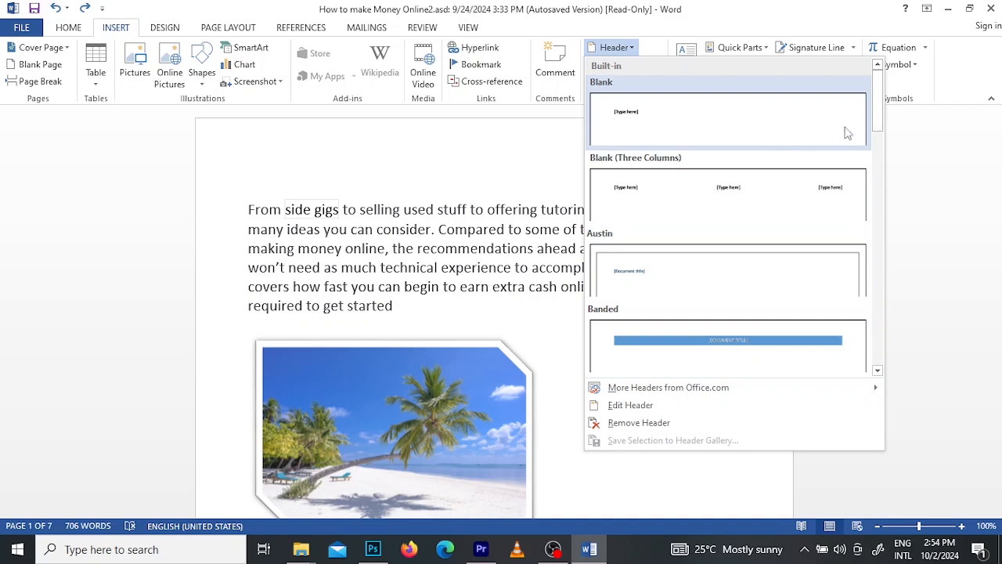
{"action": "left_click", "coordinate": [714, 127]}
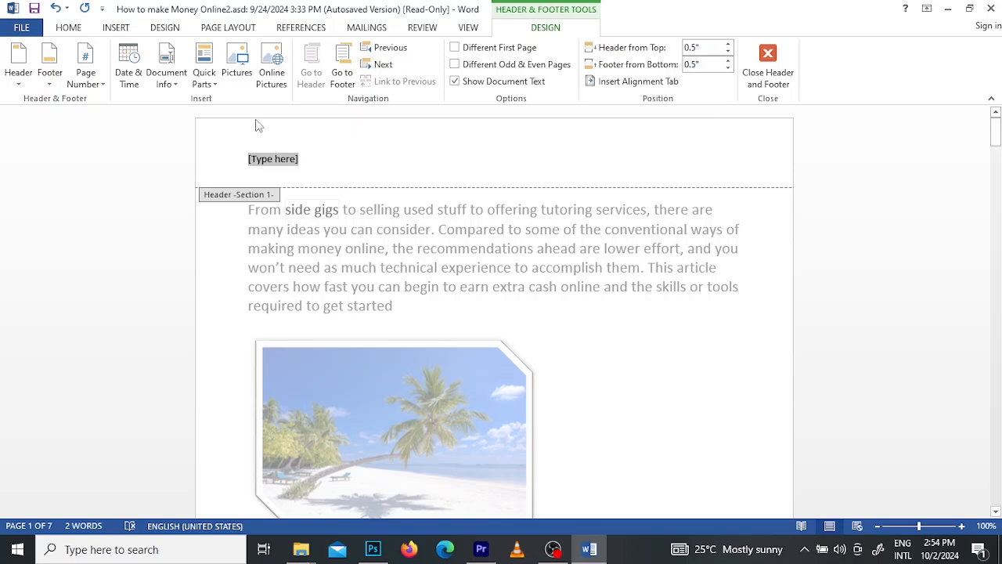
{"action": "left_click", "coordinate": [339, 168]}
{"action": "left_click", "coordinate": [249, 161]}
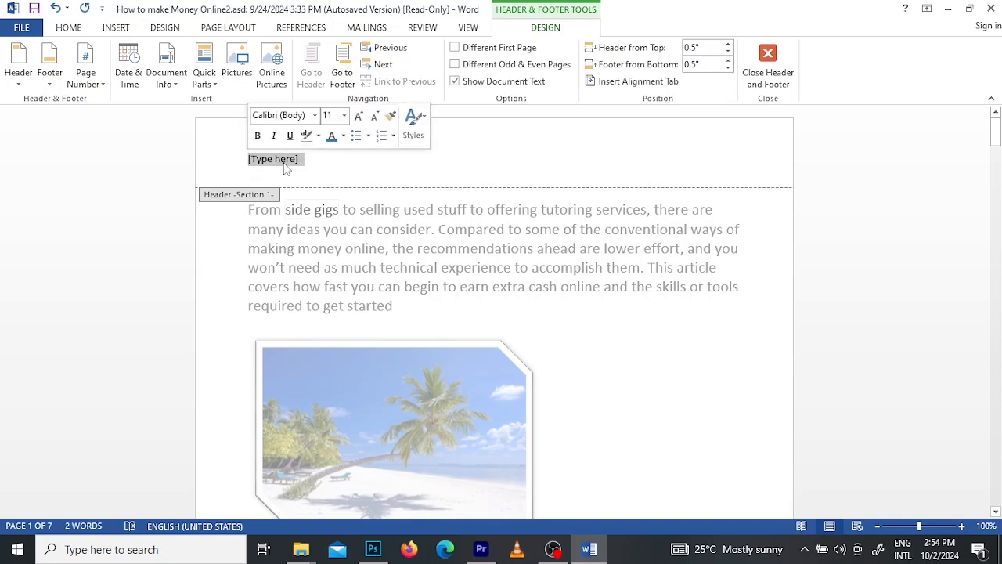
{"action": "key", "text": "Delete"}
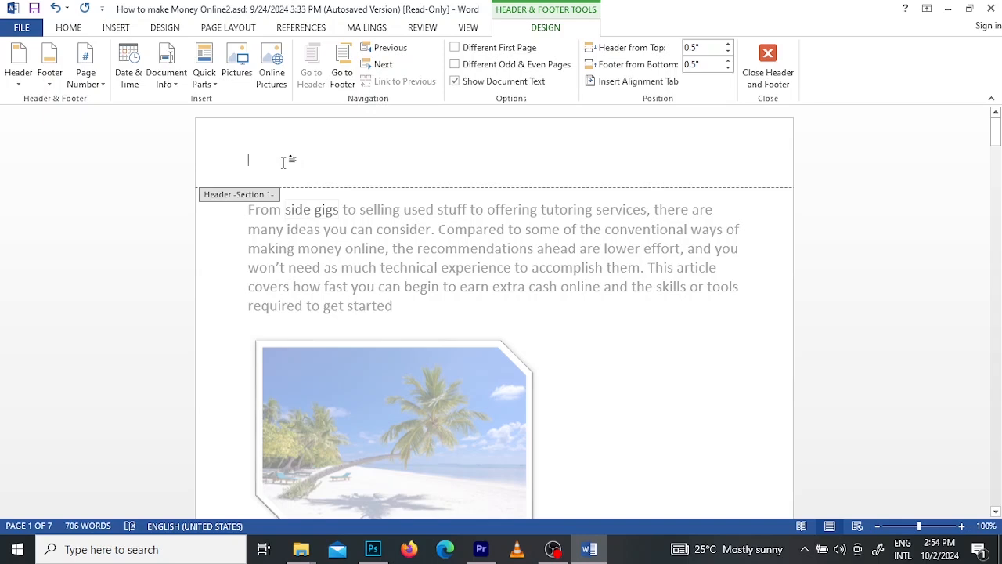
{"action": "type", "text": "How to make Money Online"}
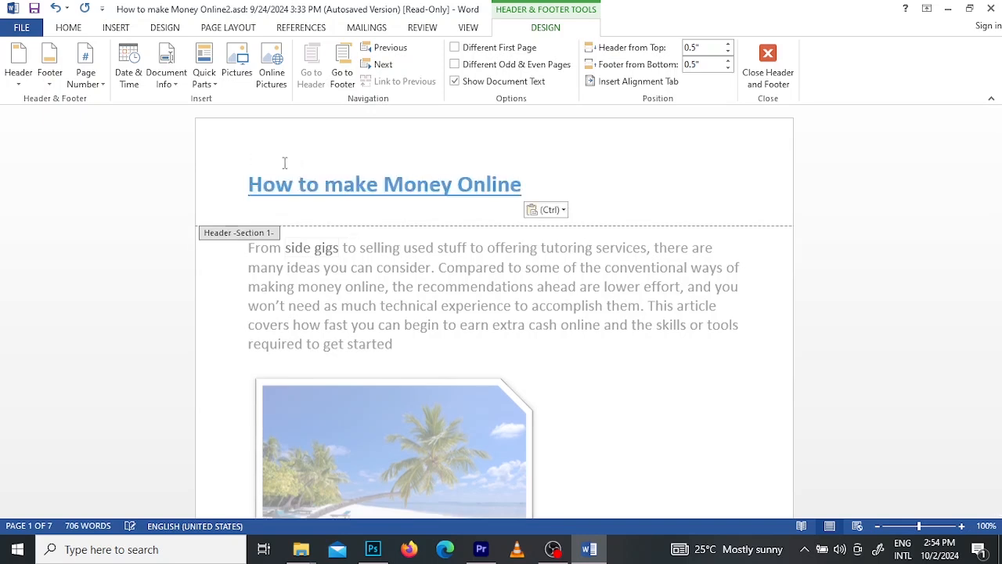
Step: Copy the header title and remove its underline, closing the header to check it on the following pages
{"action": "left_click_drag", "start_coordinate": [540, 186], "coordinate": [248, 185]}
{"action": "key", "text": "ctrl+c"}
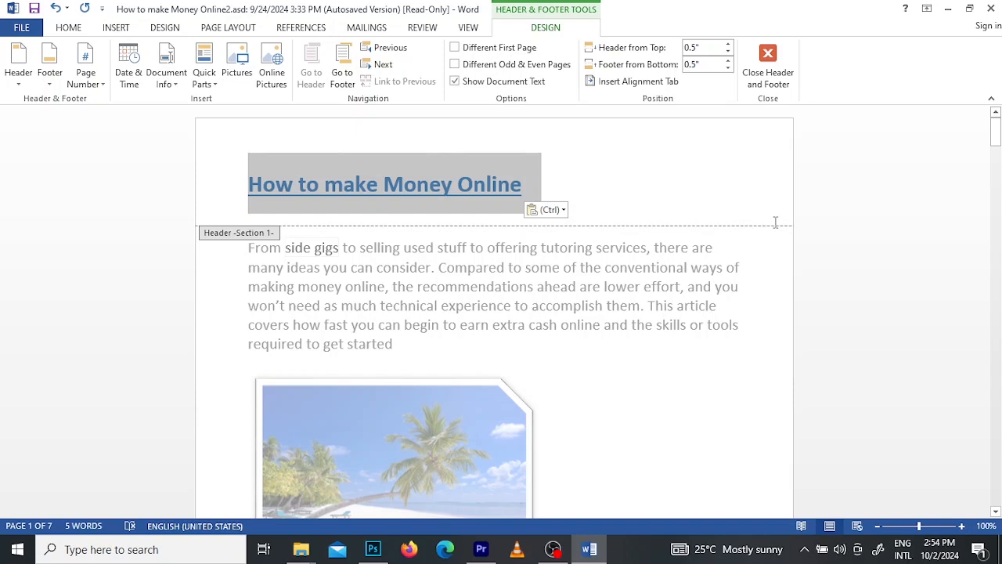
{"action": "key", "text": "ctrl+u"}
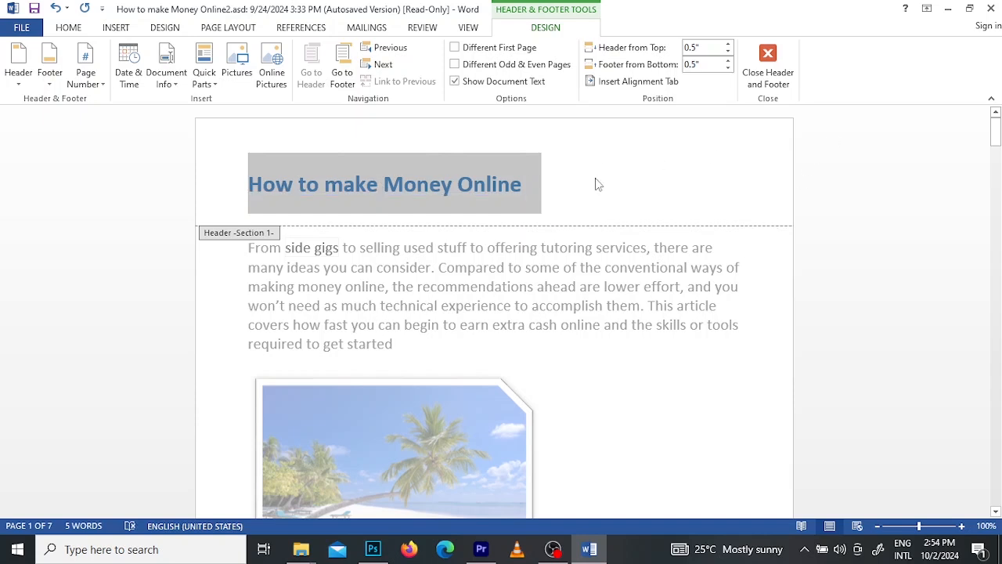
{"action": "left_click", "coordinate": [680, 206]}
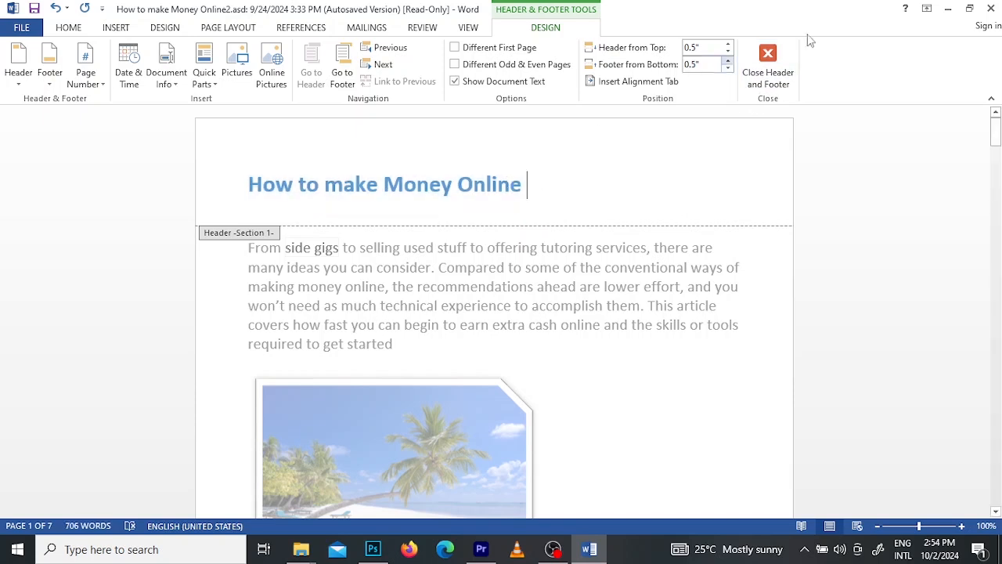
{"action": "left_click", "coordinate": [771, 63]}
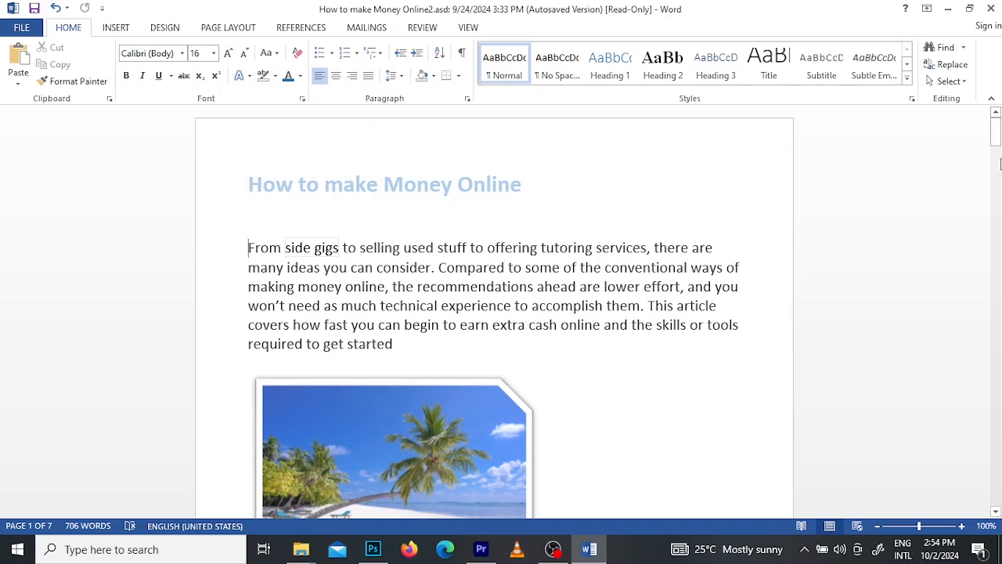
{"action": "left_click_drag", "start_coordinate": [997, 141], "coordinate": [997, 142]}
{"action": "left_click_drag", "start_coordinate": [996, 148], "coordinate": [992, 193]}
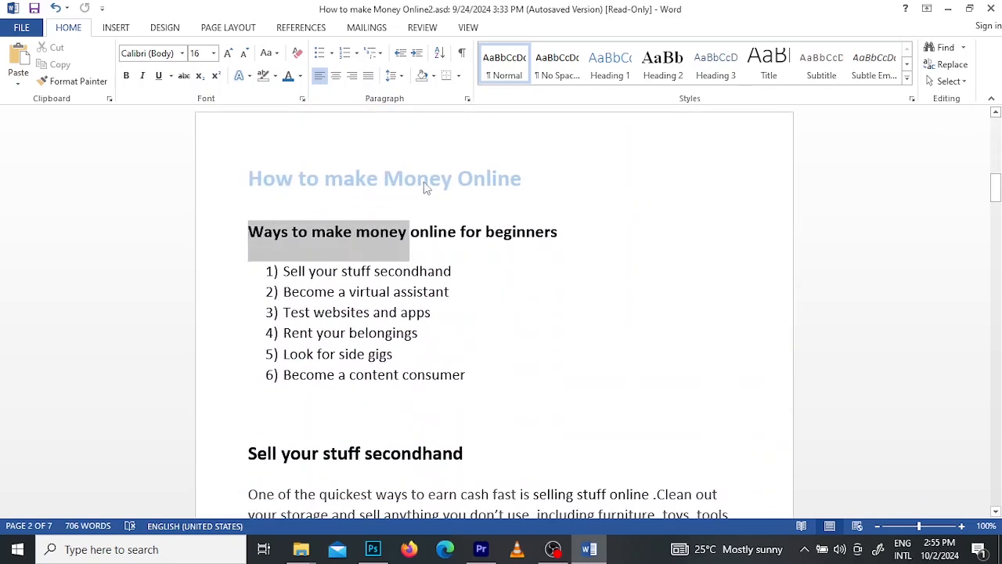
{"action": "left_click_drag", "start_coordinate": [426, 188], "coordinate": [461, 186]}
{"action": "left_click", "coordinate": [545, 182]}
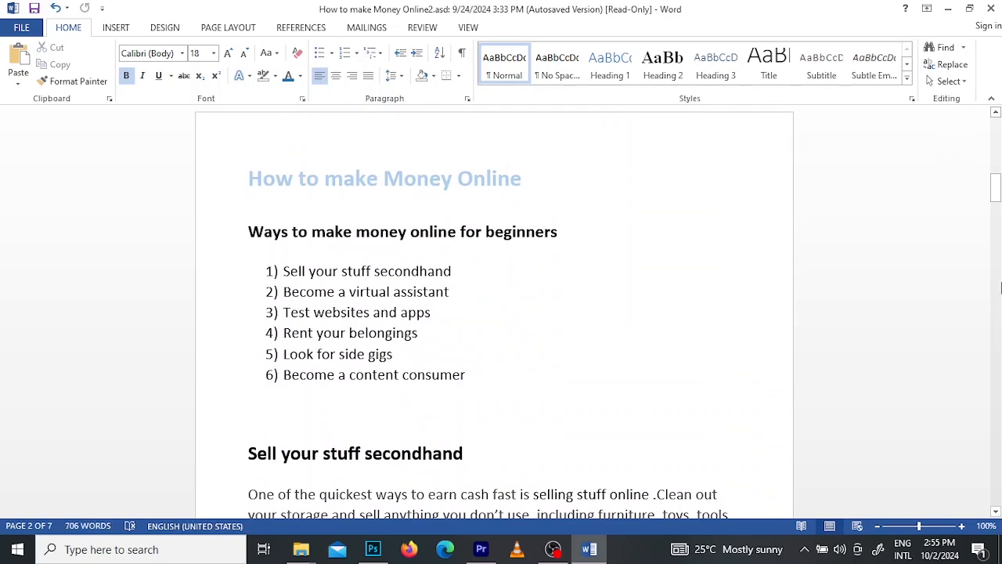
{"action": "left_click_drag", "start_coordinate": [995, 193], "coordinate": [996, 474]}
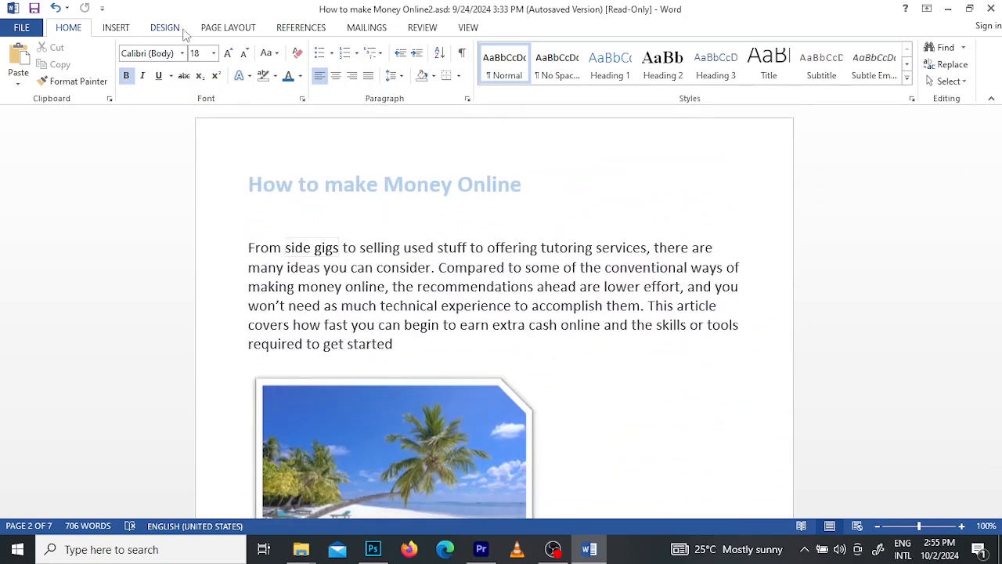
Step: Replace the header with Blank (Three Columns), entering "Chapter One" in the left field and "Page one" in the right field
{"action": "left_click", "coordinate": [125, 30]}
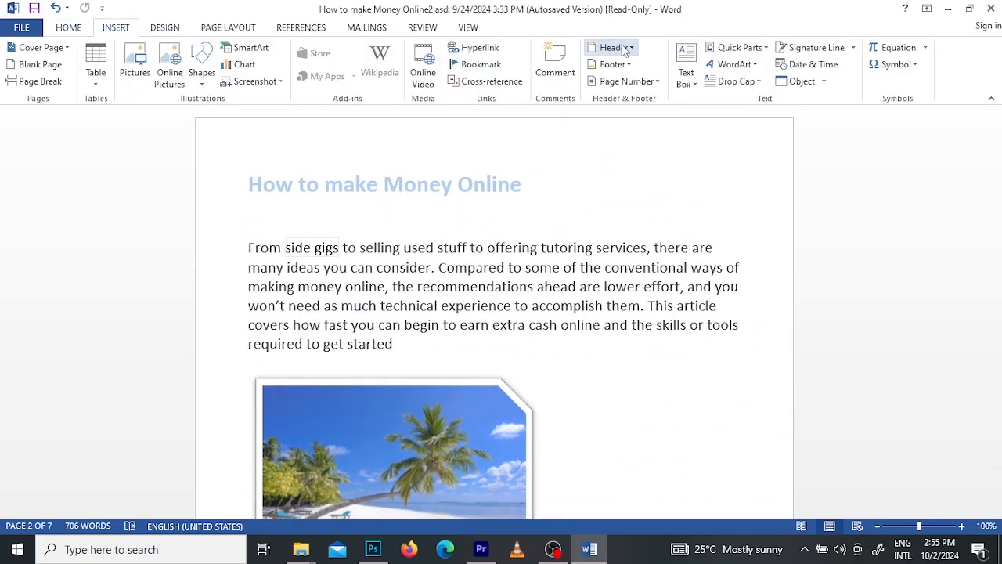
{"action": "left_click", "coordinate": [624, 48]}
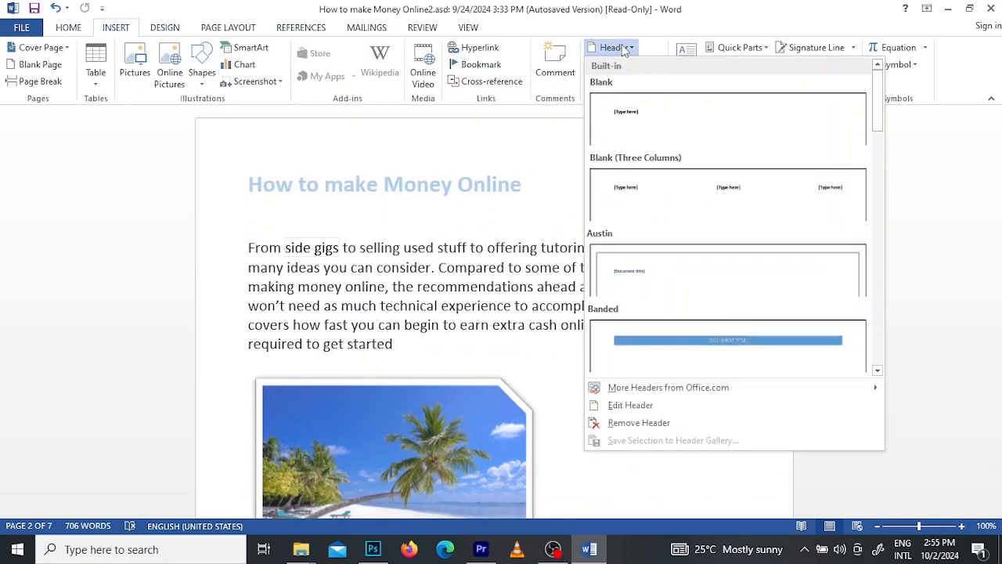
{"action": "left_click", "coordinate": [846, 200]}
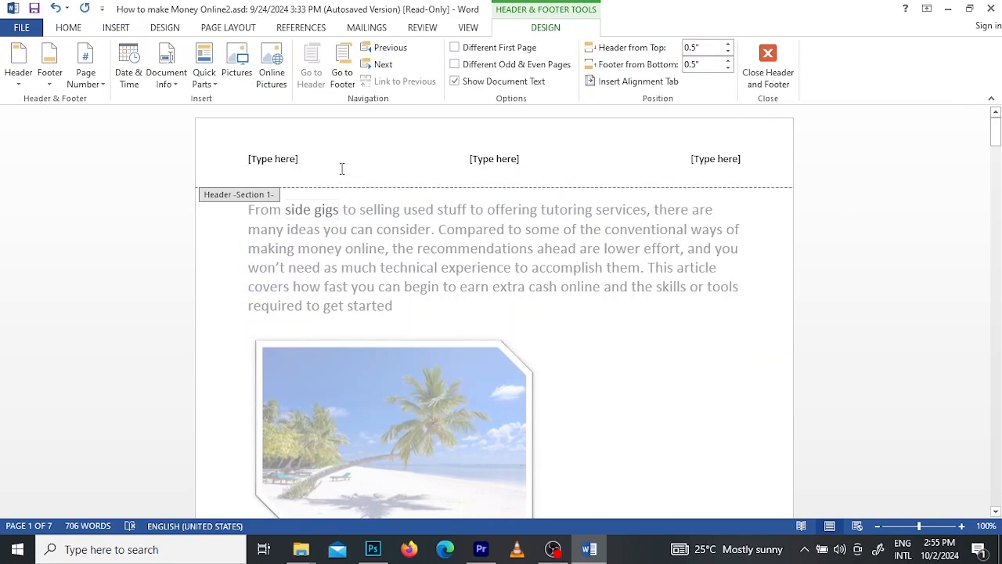
{"action": "type", "text": "Chapter One"}
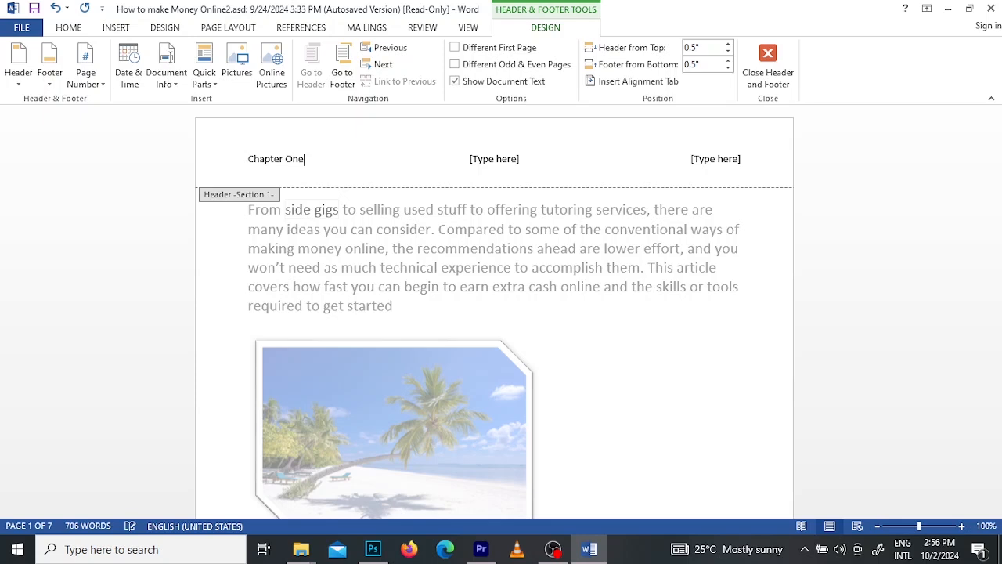
{"action": "left_click", "coordinate": [507, 160]}
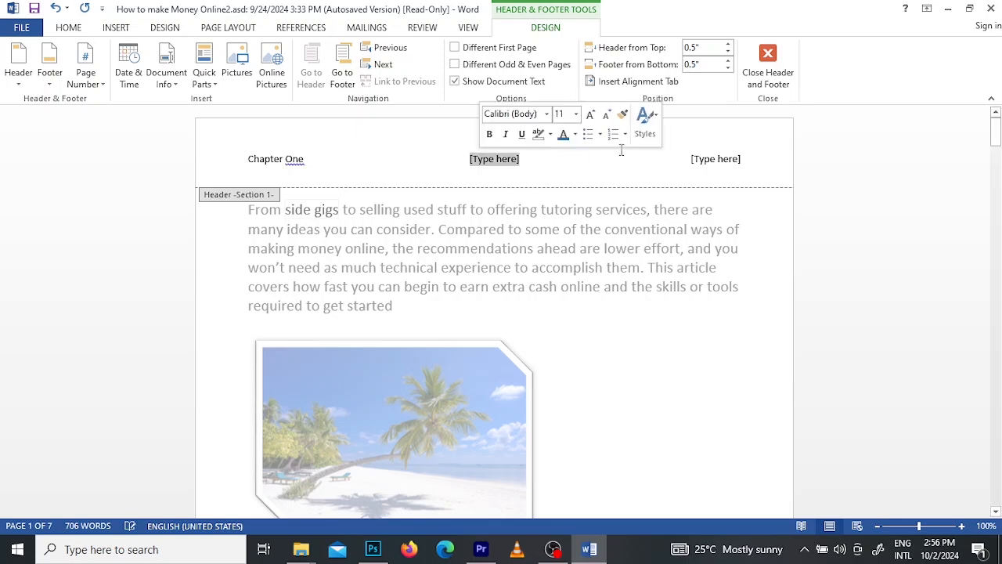
{"action": "left_click", "coordinate": [693, 161]}
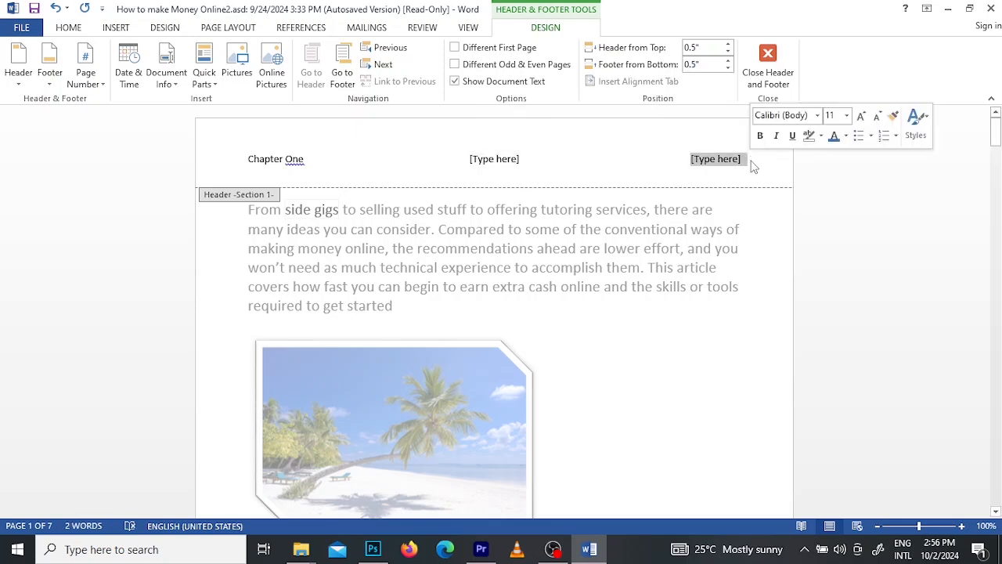
{"action": "type", "text": "Pag"}
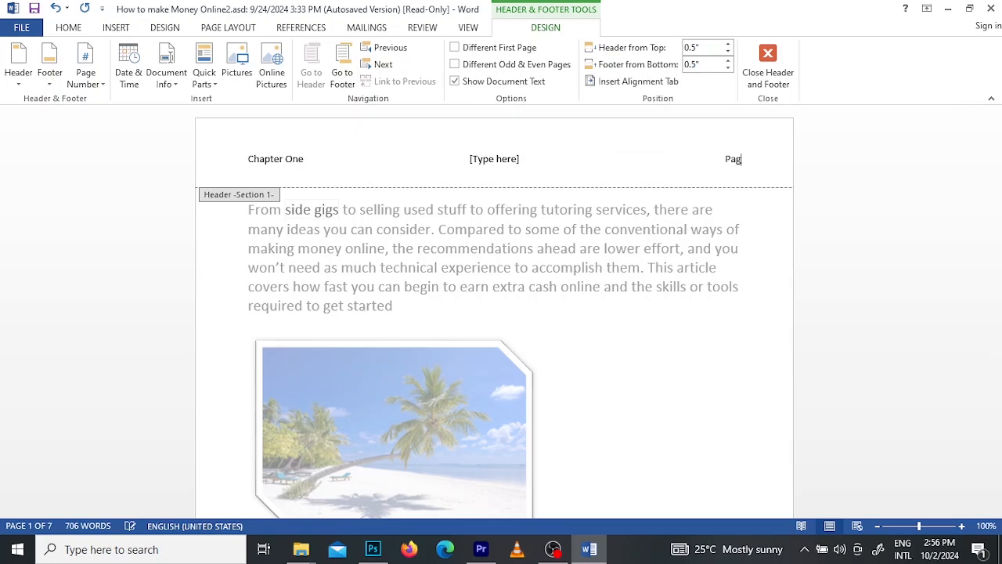
{"action": "type", "text": "e one"}
Step: Paste the title "How to make Money Online" into the header's middle field, without underline and at font size 16
{"action": "left_click", "coordinate": [502, 163]}
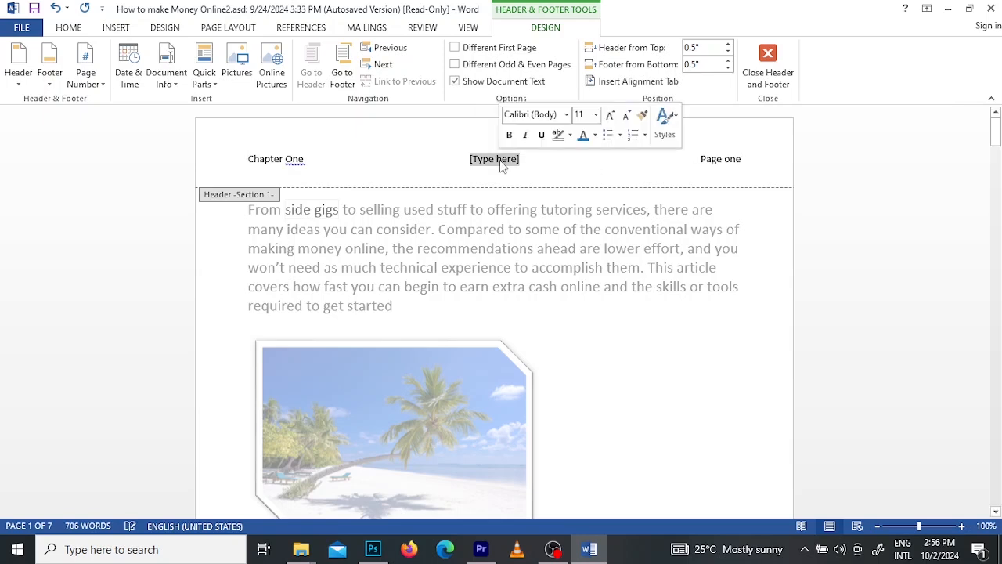
{"action": "key", "text": "ctrl+v"}
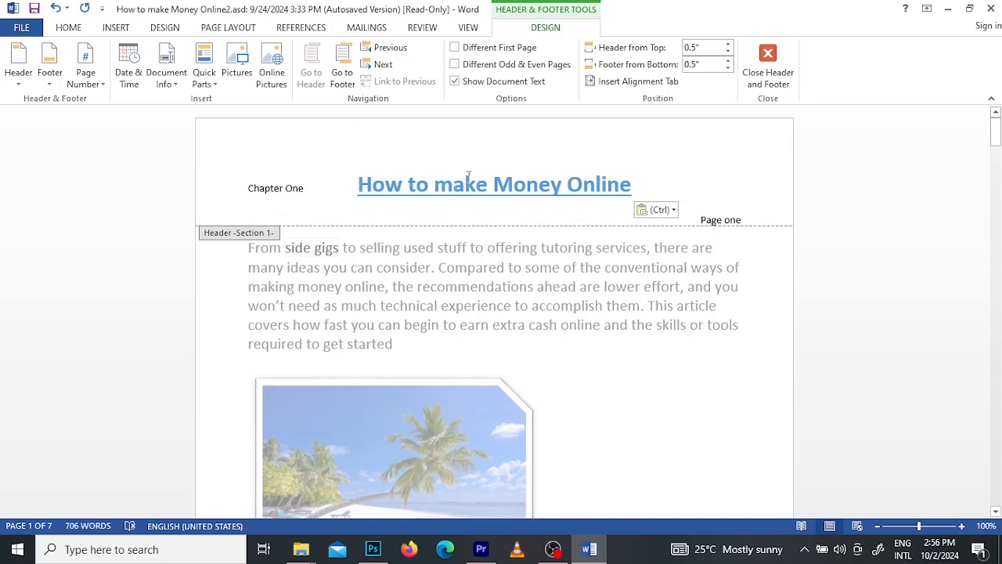
{"action": "left_click_drag", "start_coordinate": [637, 188], "coordinate": [357, 187]}
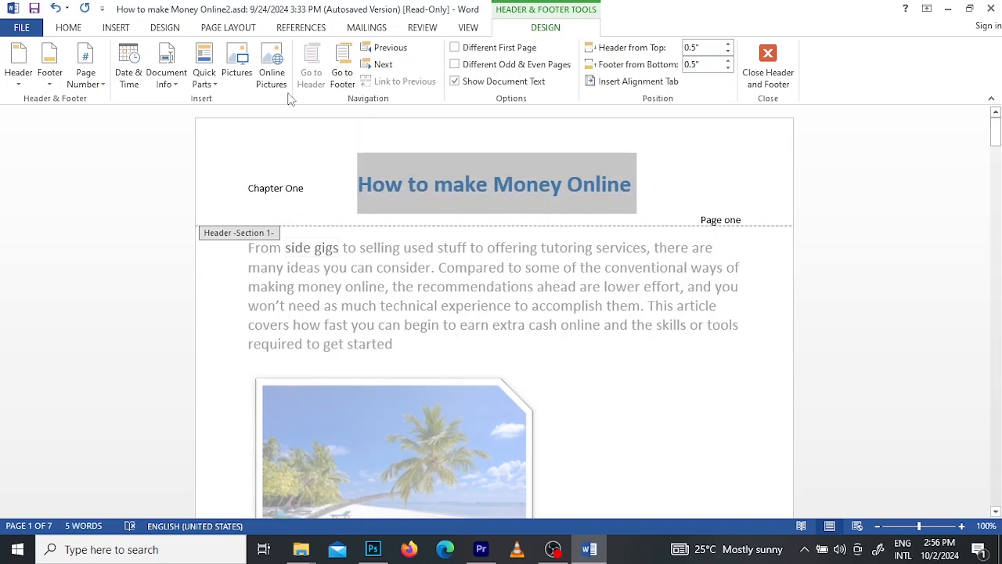
{"action": "left_click", "coordinate": [78, 31]}
{"action": "left_click", "coordinate": [212, 55]}
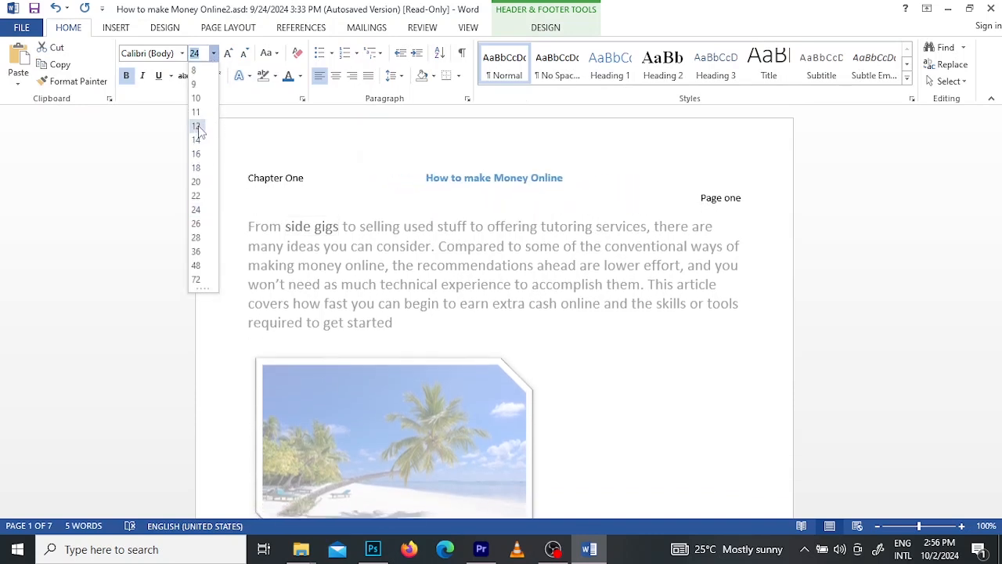
{"action": "left_click", "coordinate": [196, 155]}
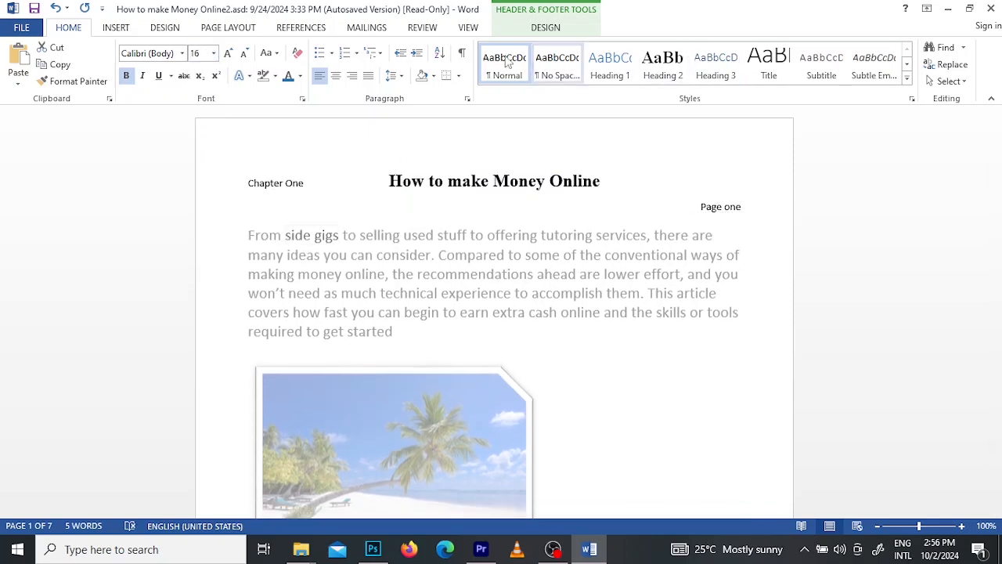
Step: Close the header and check its three fields on the second page, returning to the start of the document
{"action": "left_click", "coordinate": [547, 29]}
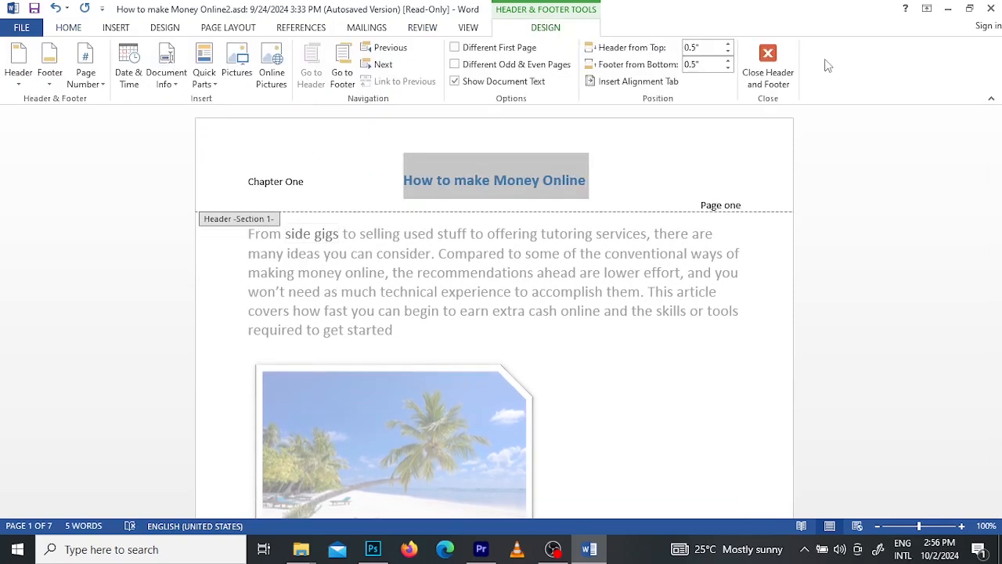
{"action": "left_click", "coordinate": [768, 67]}
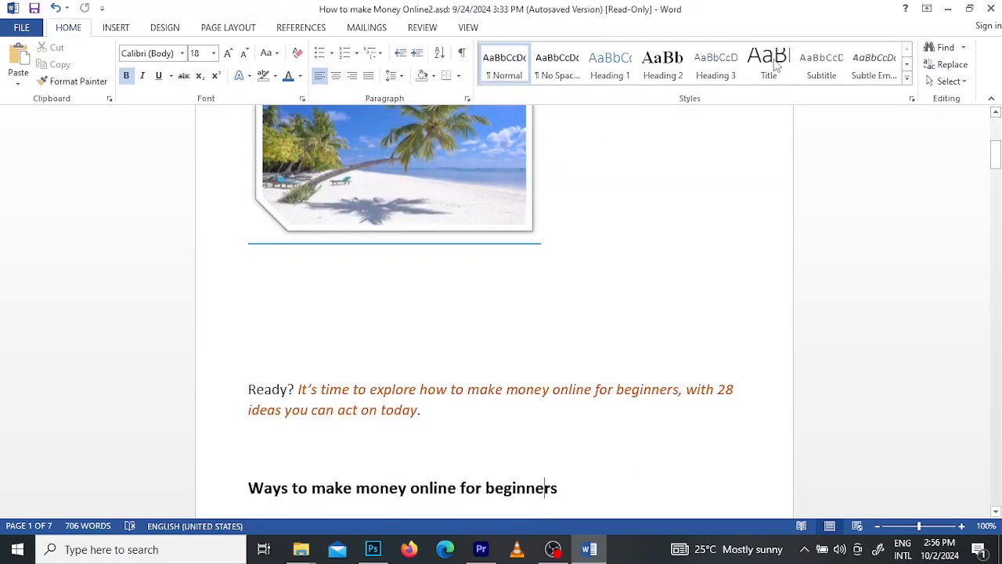
{"action": "left_click_drag", "start_coordinate": [996, 161], "coordinate": [997, 188]}
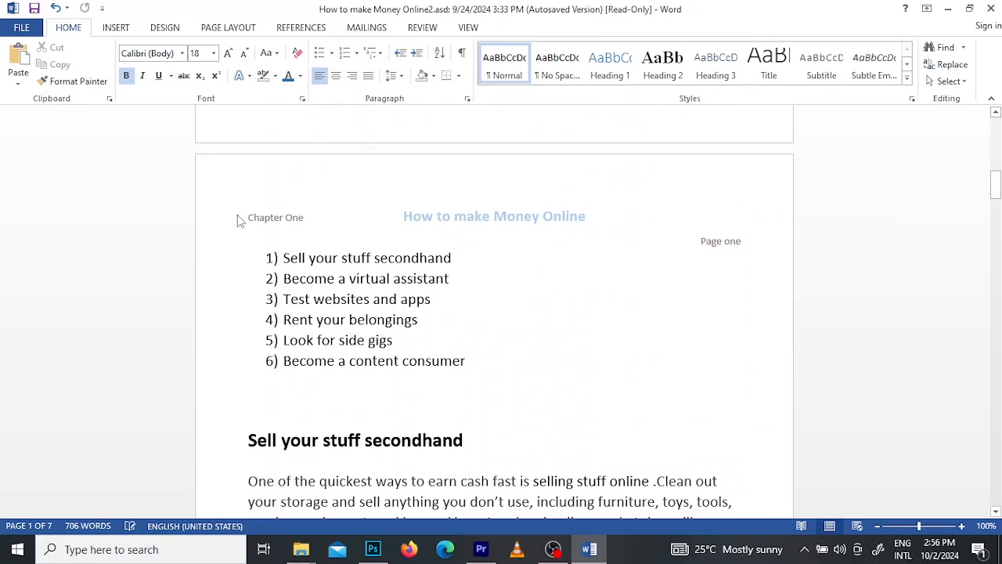
{"action": "left_click_drag", "start_coordinate": [995, 186], "coordinate": [995, 133]}
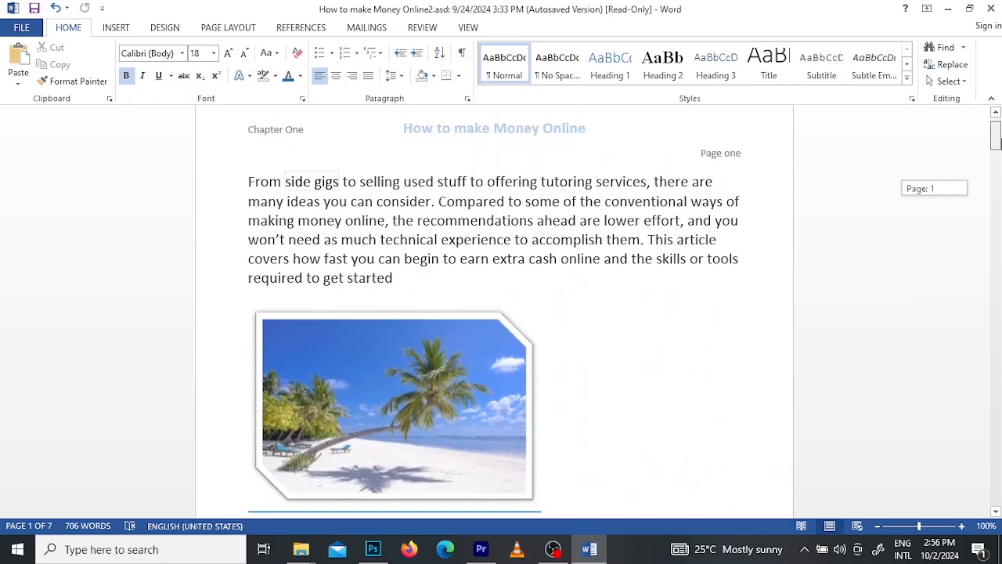
Step: Insert a Blank footer, replace its placeholder with "1" and leave footer editing
{"action": "left_click", "coordinate": [115, 28]}
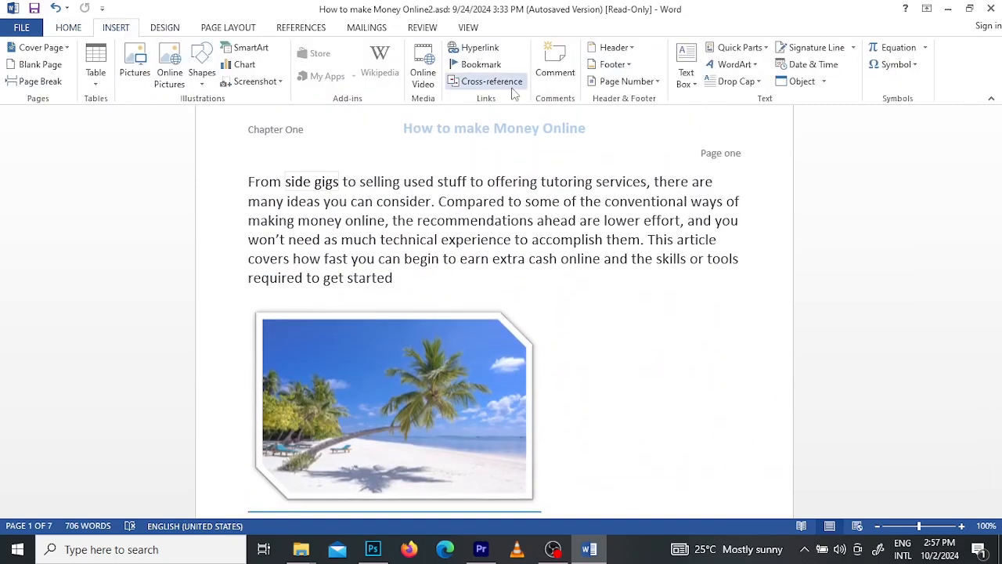
{"action": "left_click", "coordinate": [613, 64]}
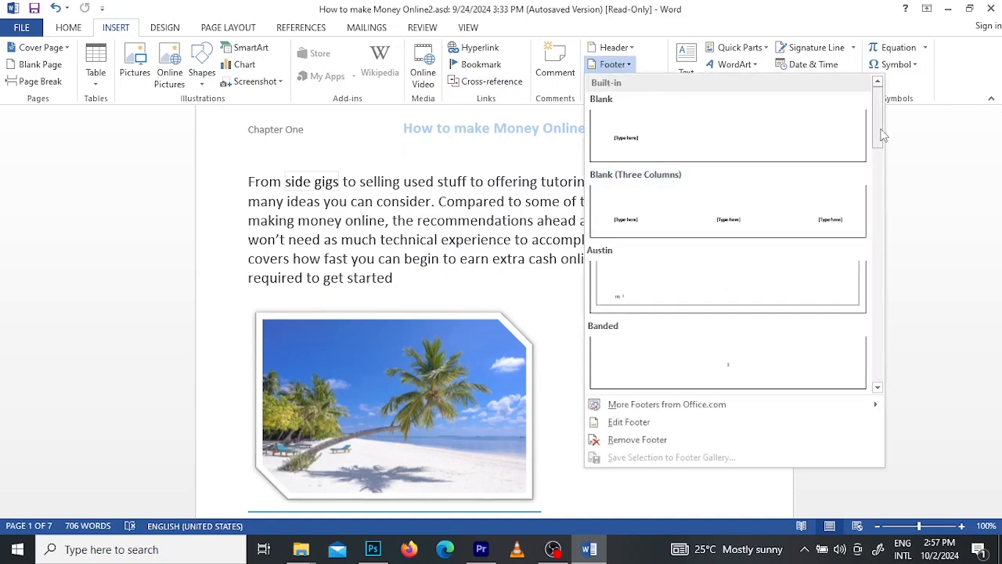
{"action": "left_click", "coordinate": [646, 129]}
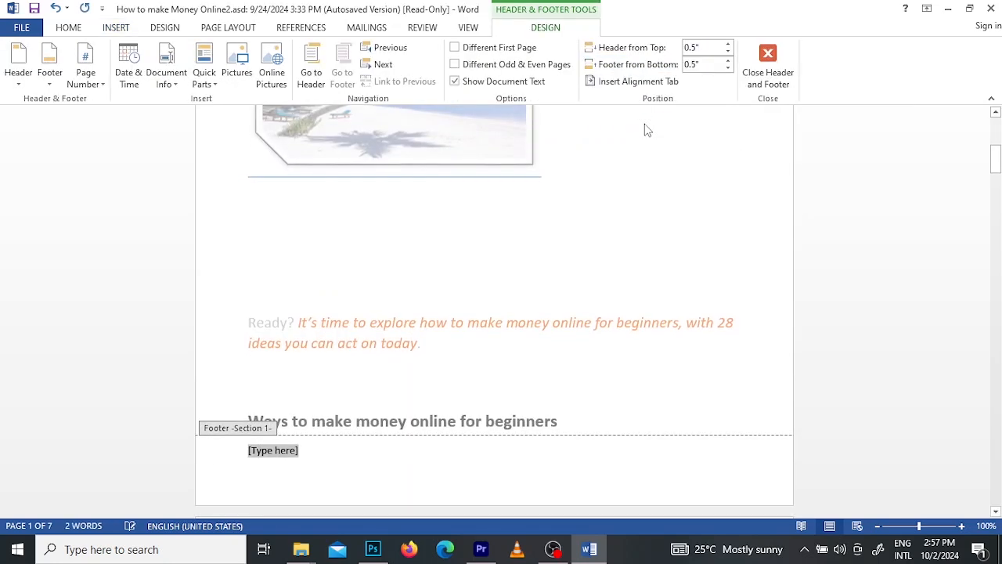
{"action": "type", "text": "Pa"}
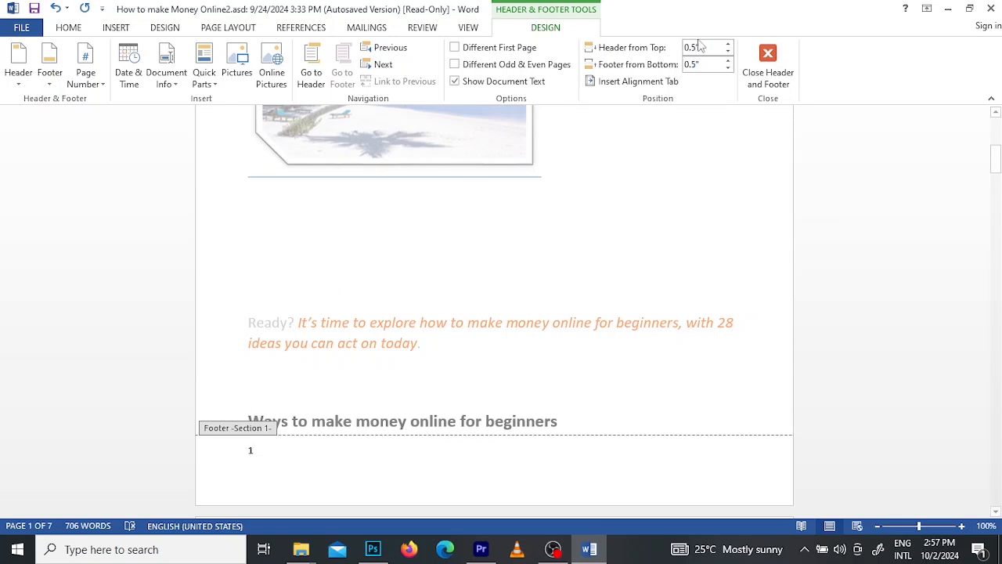
{"action": "left_click", "coordinate": [770, 56]}
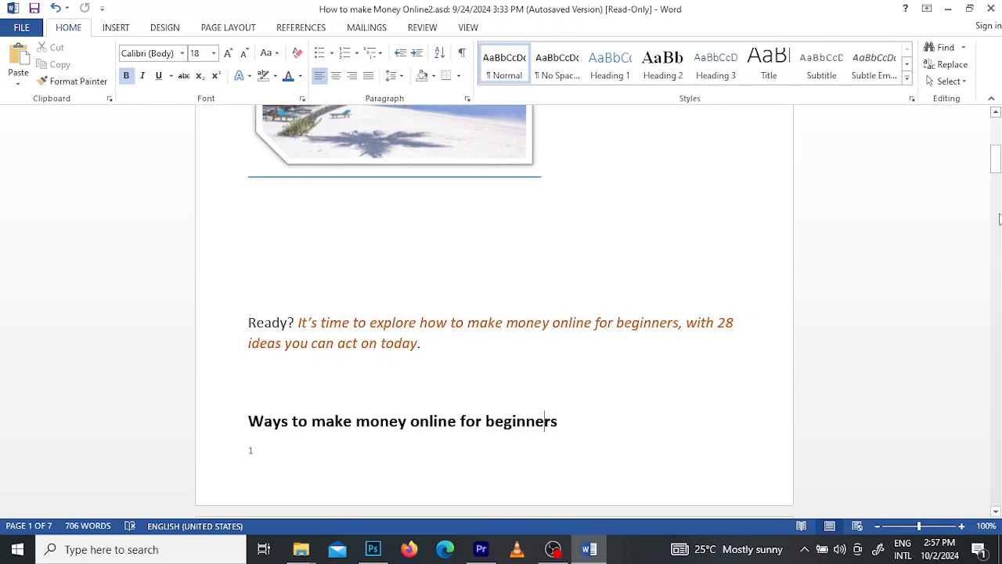
Step: Insert Plain Number 2 page numbers at the bottom of the pages, close the footer and check the numbering through to the last page
{"action": "left_click_drag", "start_coordinate": [996, 154], "coordinate": [996, 116]}
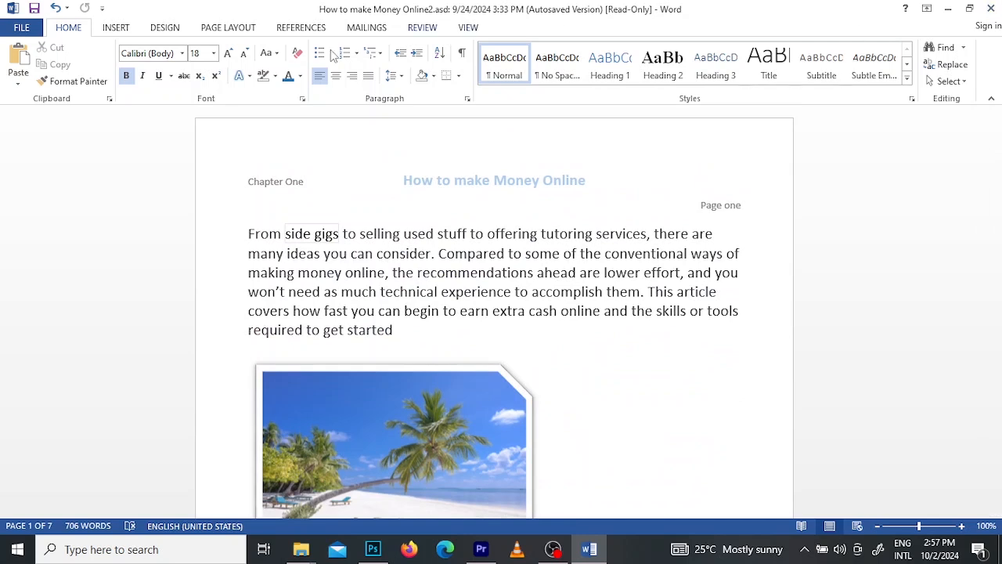
{"action": "left_click", "coordinate": [115, 30]}
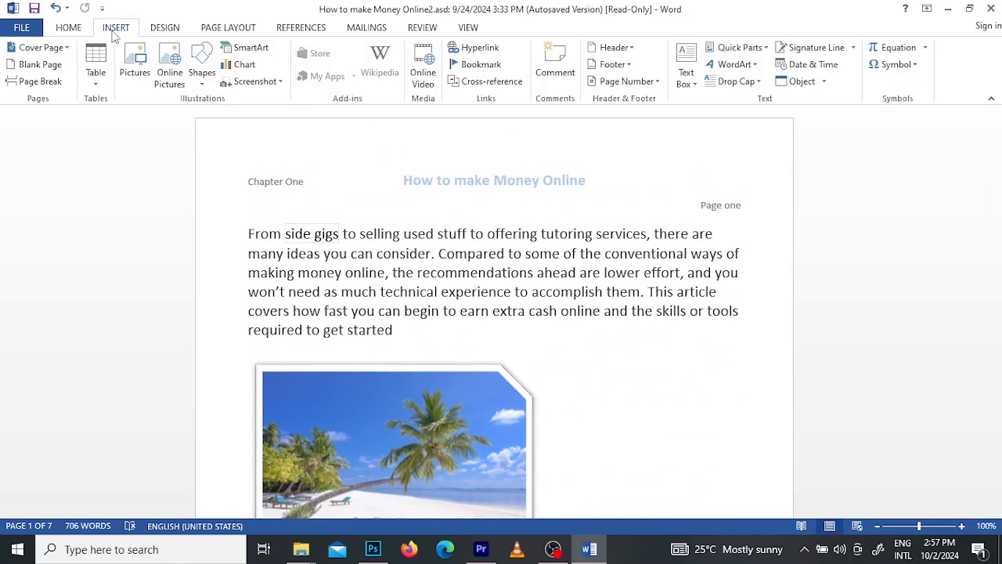
{"action": "left_click", "coordinate": [625, 83]}
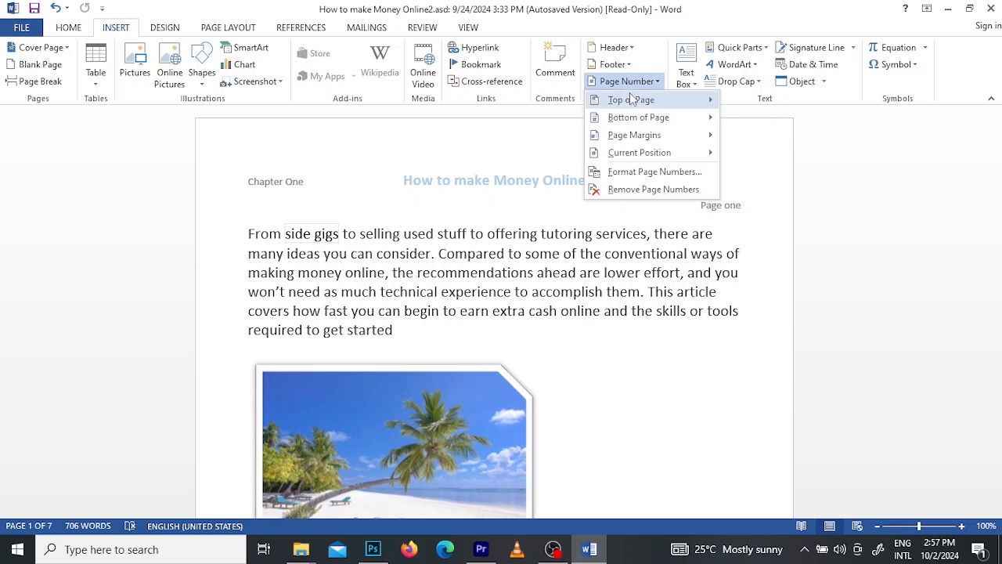
{"action": "mouse_move", "coordinate": [647, 108]}
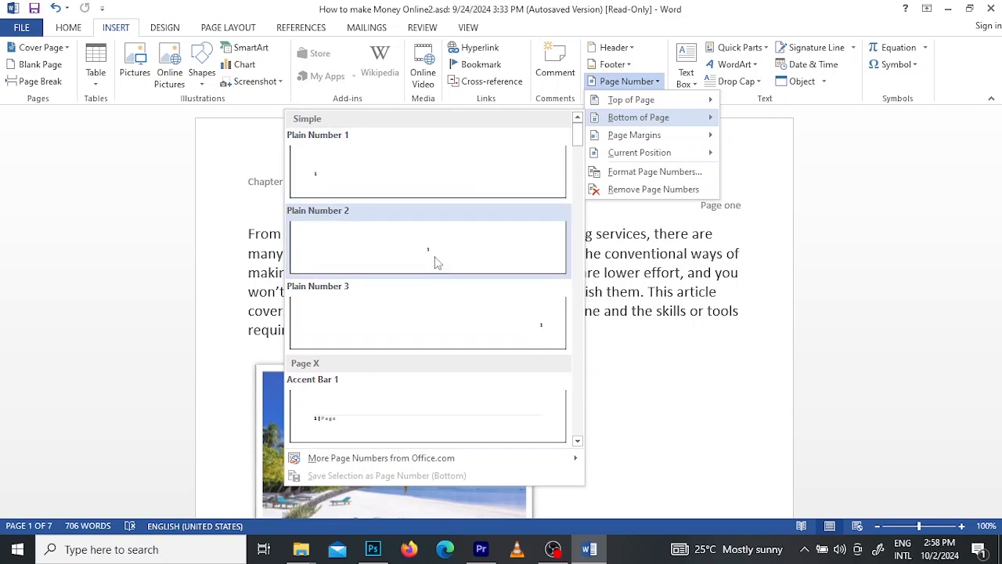
{"action": "left_click", "coordinate": [436, 267]}
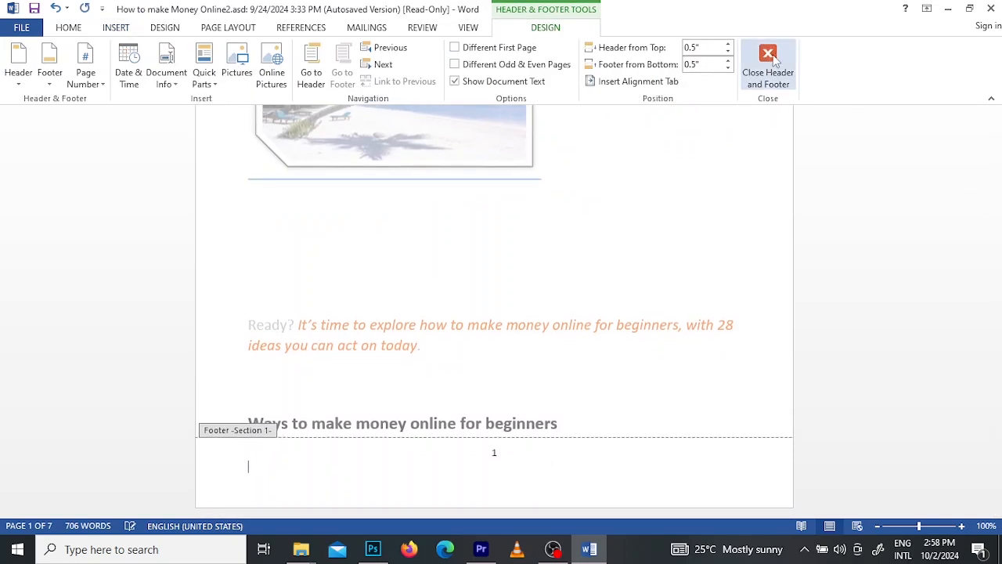
{"action": "left_click", "coordinate": [767, 66]}
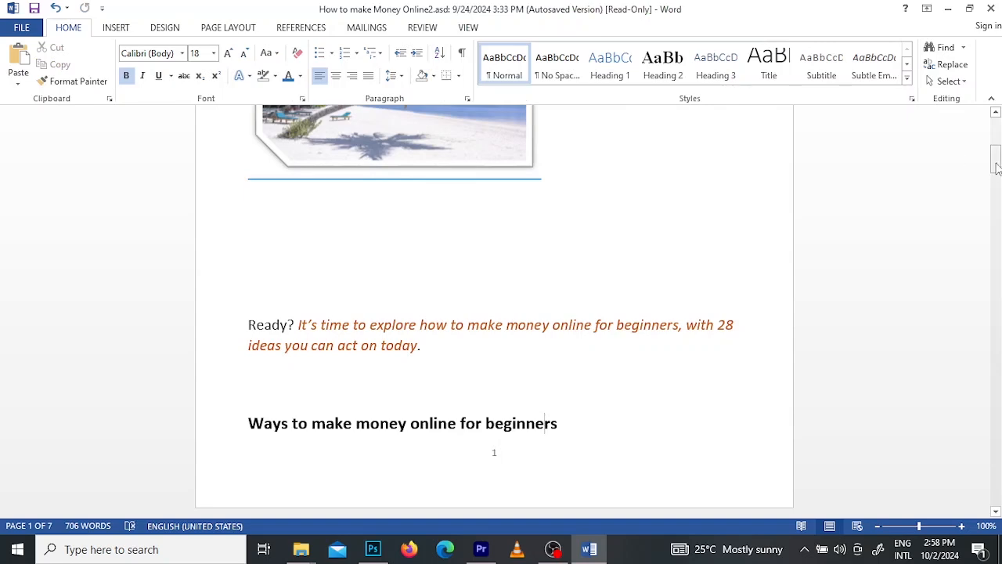
{"action": "scroll", "coordinate": [966, 169], "scroll_direction": "down", "scroll_amount": 3}
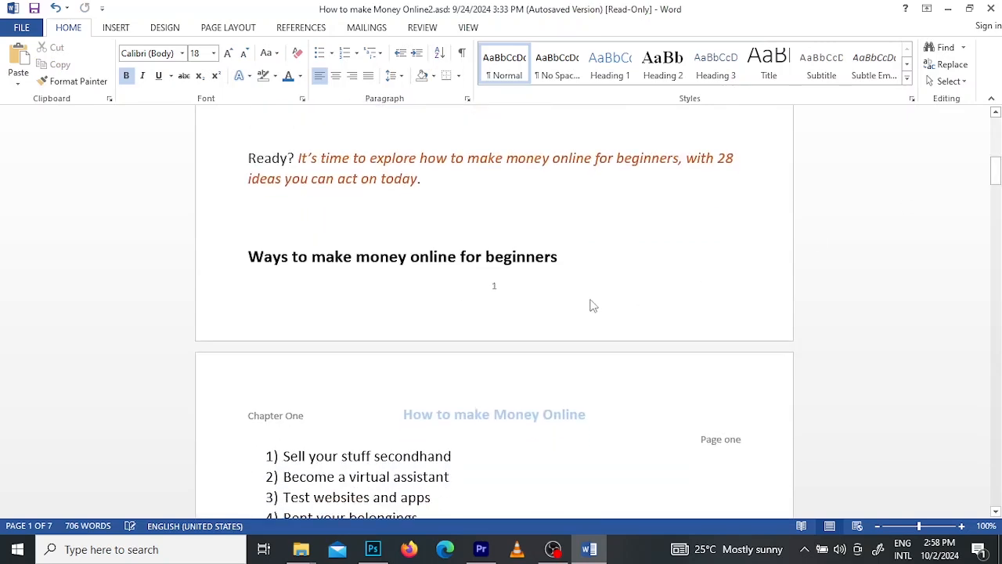
{"action": "left_click_drag", "start_coordinate": [995, 180], "coordinate": [996, 229]}
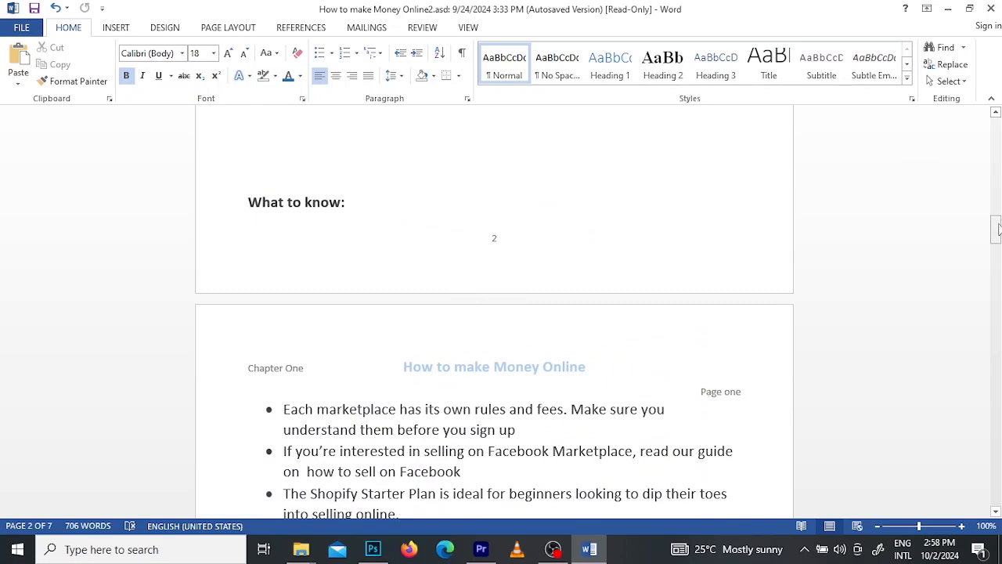
{"action": "left_click_drag", "start_coordinate": [995, 229], "coordinate": [995, 285]}
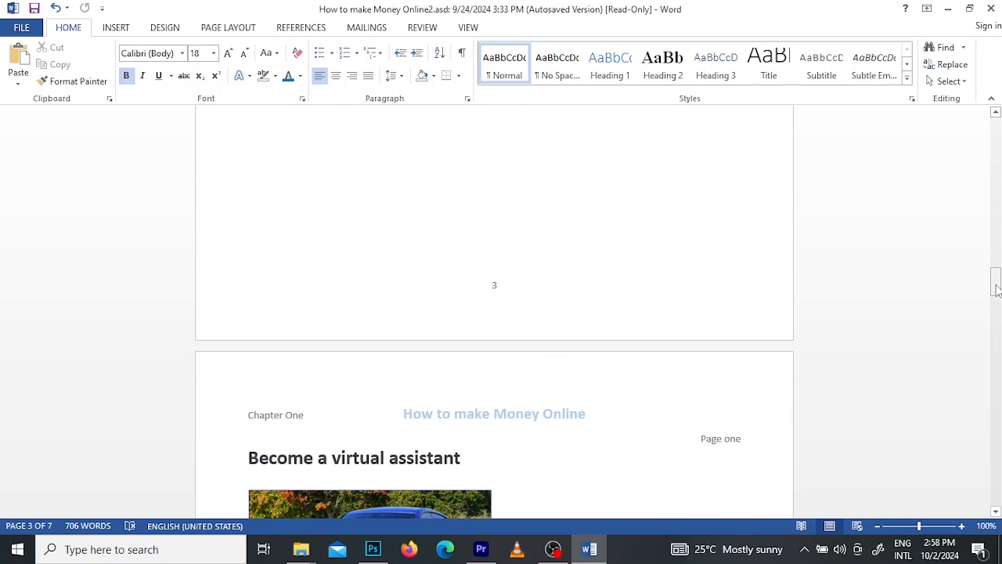
{"action": "left_click_drag", "start_coordinate": [996, 290], "coordinate": [997, 501]}
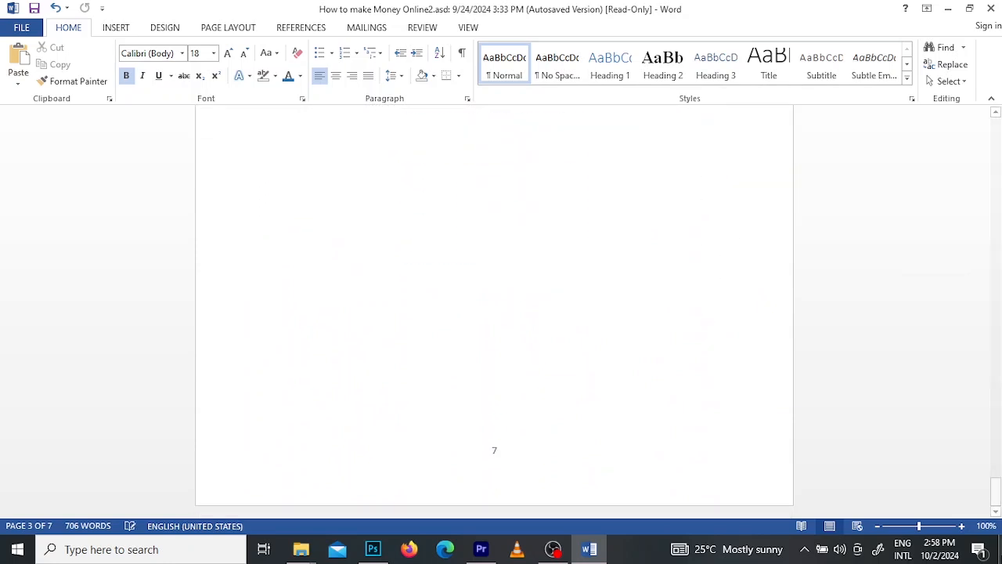
{"action": "left_click", "coordinate": [653, 366]}
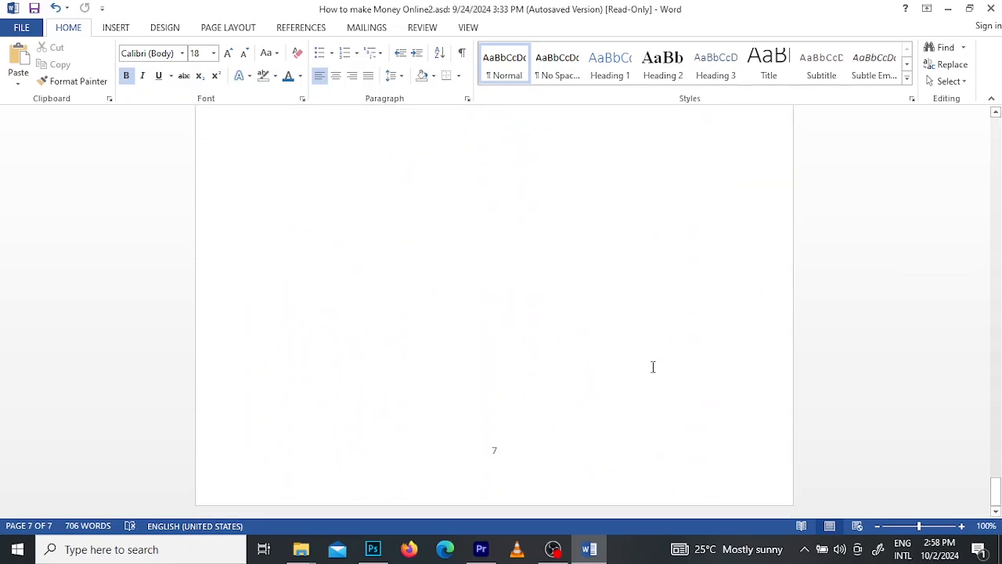